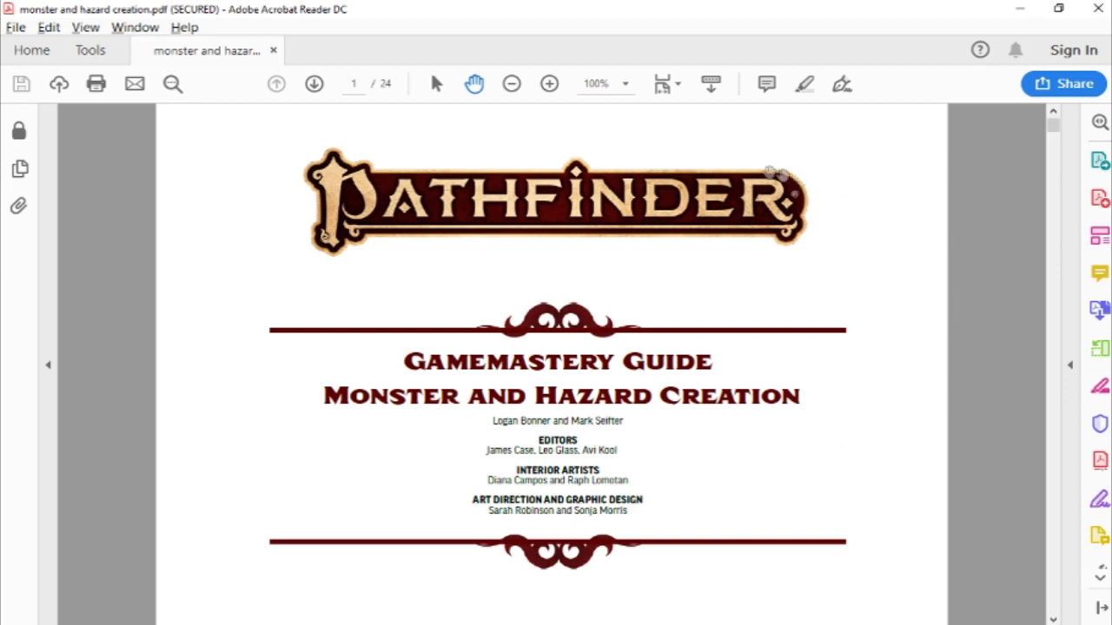
- Read through the monster and hazard creation PDF from the title page to the Perception table on page 7
scroll(948, 385, "down", 10)
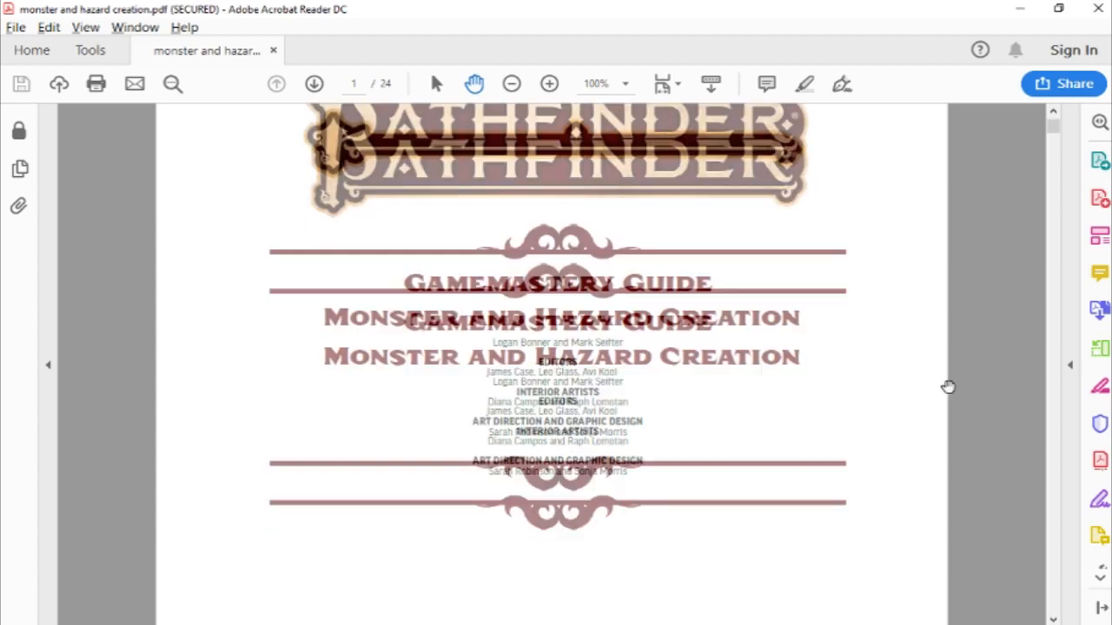
scroll(948, 386, "down", 10)
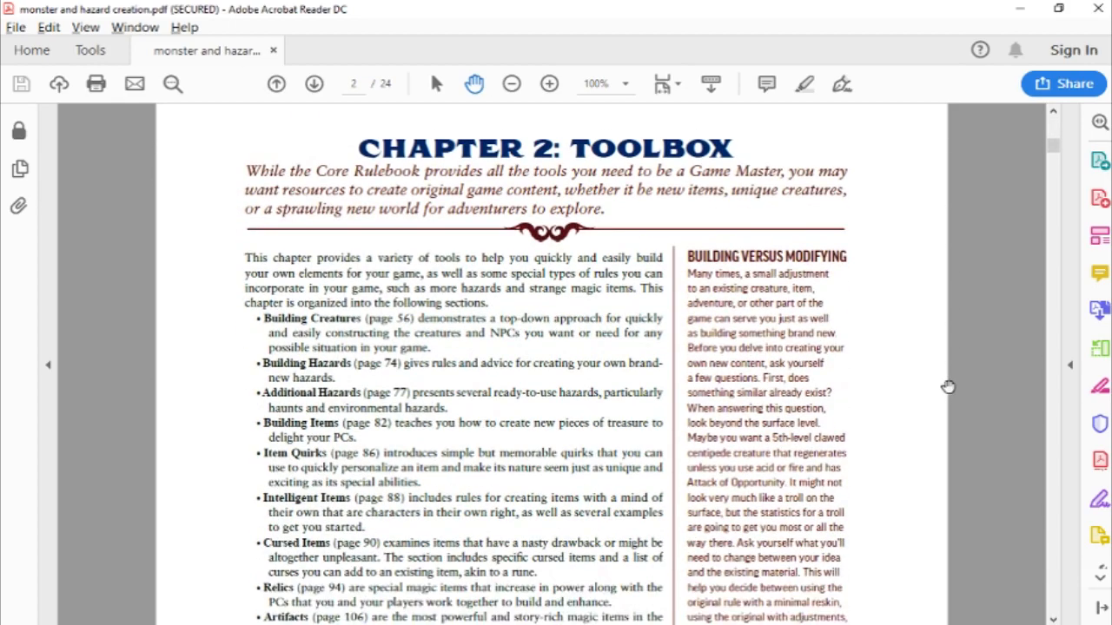
scroll(948, 386, "down", 10)
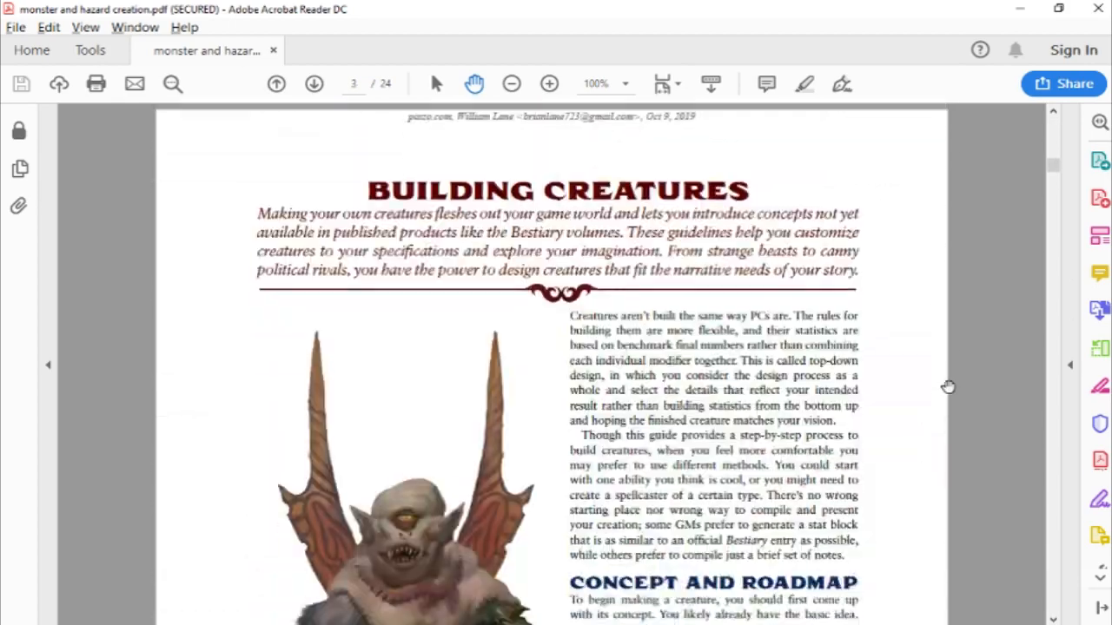
scroll(948, 386, "down", 6)
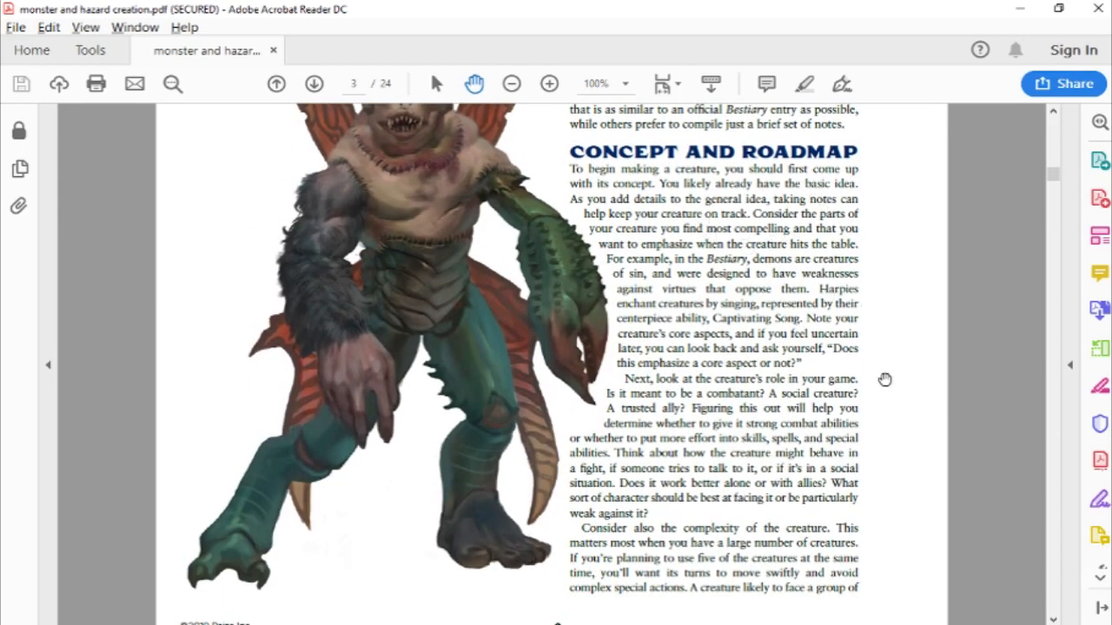
scroll(883, 379, "down", 4)
scroll(884, 379, "down", 10)
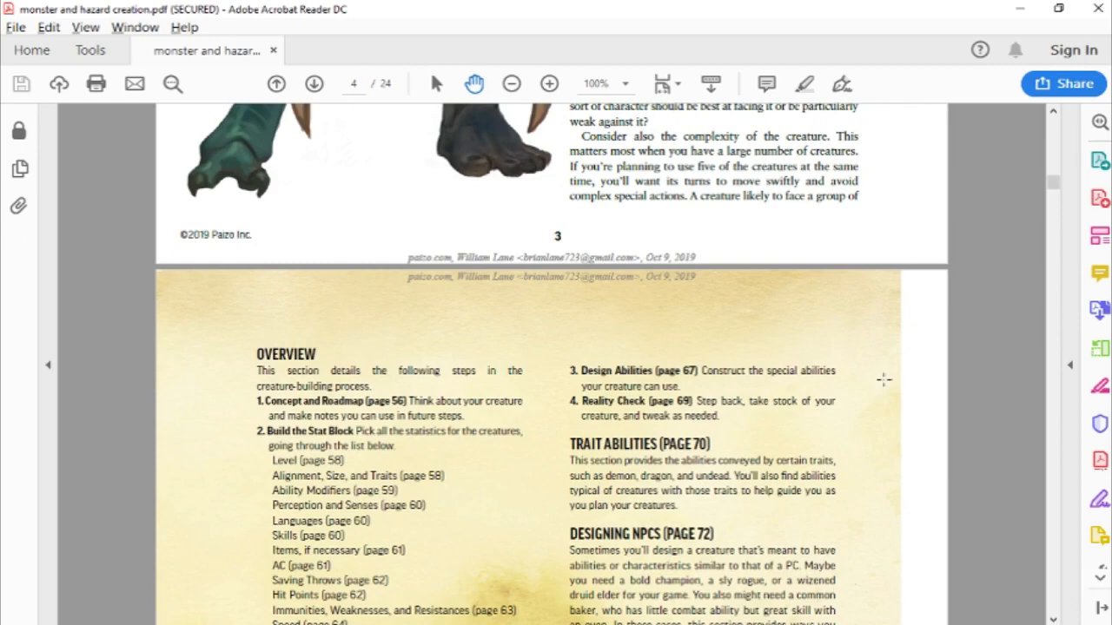
scroll(883, 378, "down", 6)
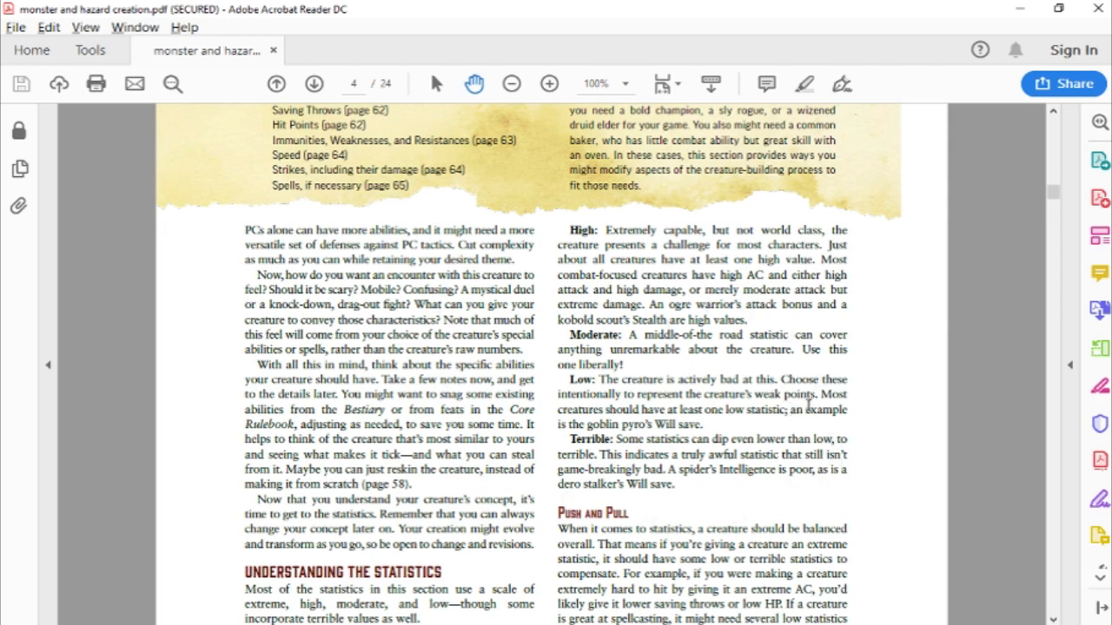
scroll(876, 425, "down", 5)
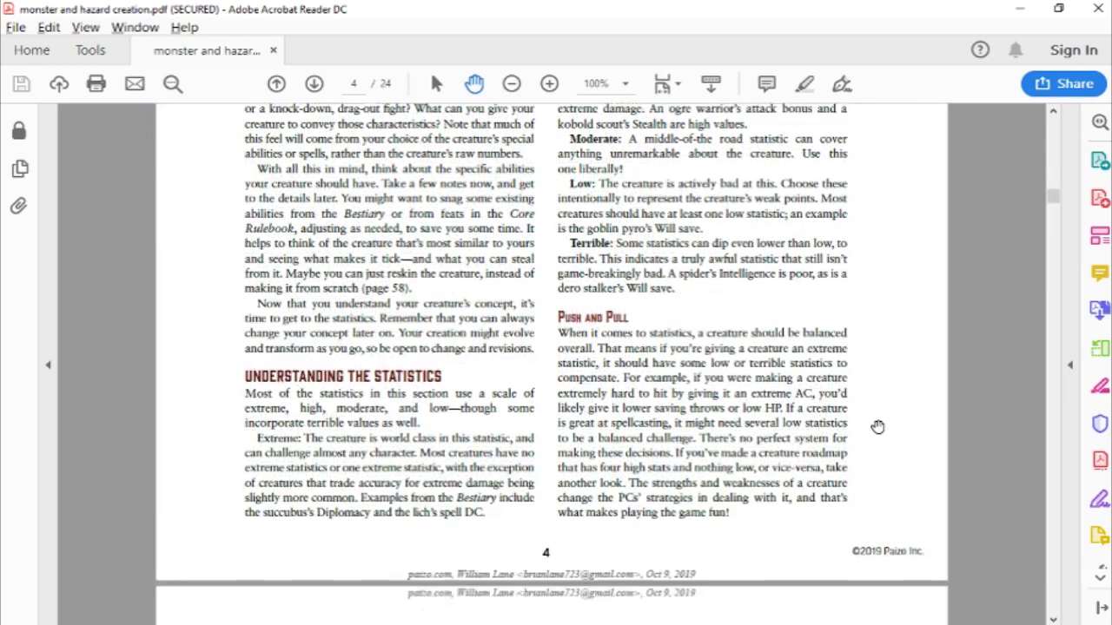
scroll(878, 426, "down", 20)
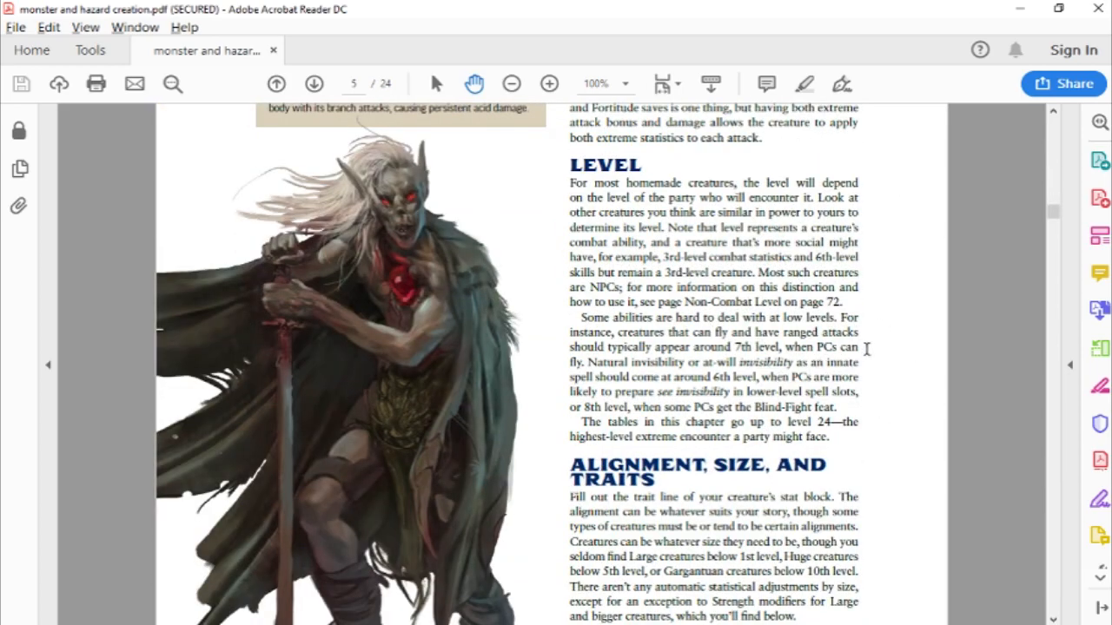
scroll(866, 349, "down", 20)
scroll(866, 350, "down", 20)
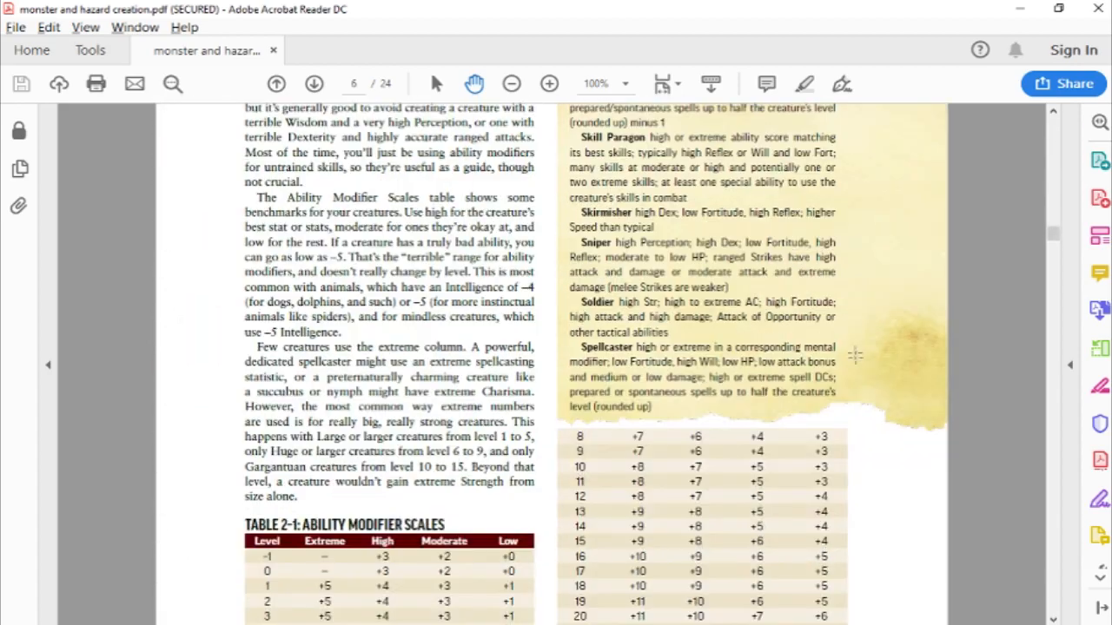
scroll(850, 379, "down", 3)
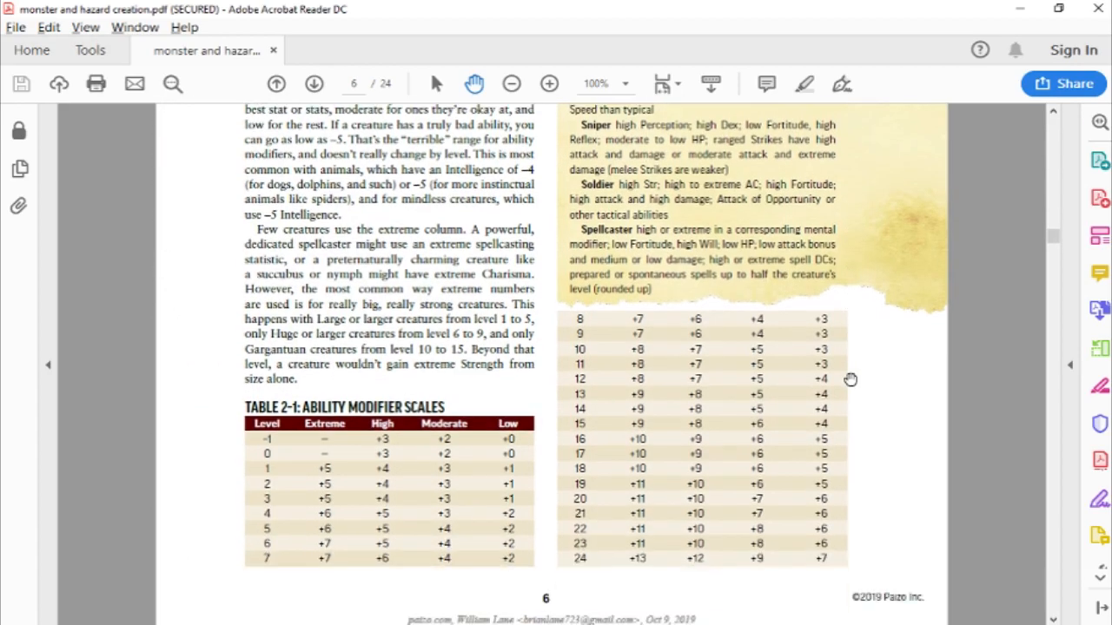
scroll(851, 380, "down", 3)
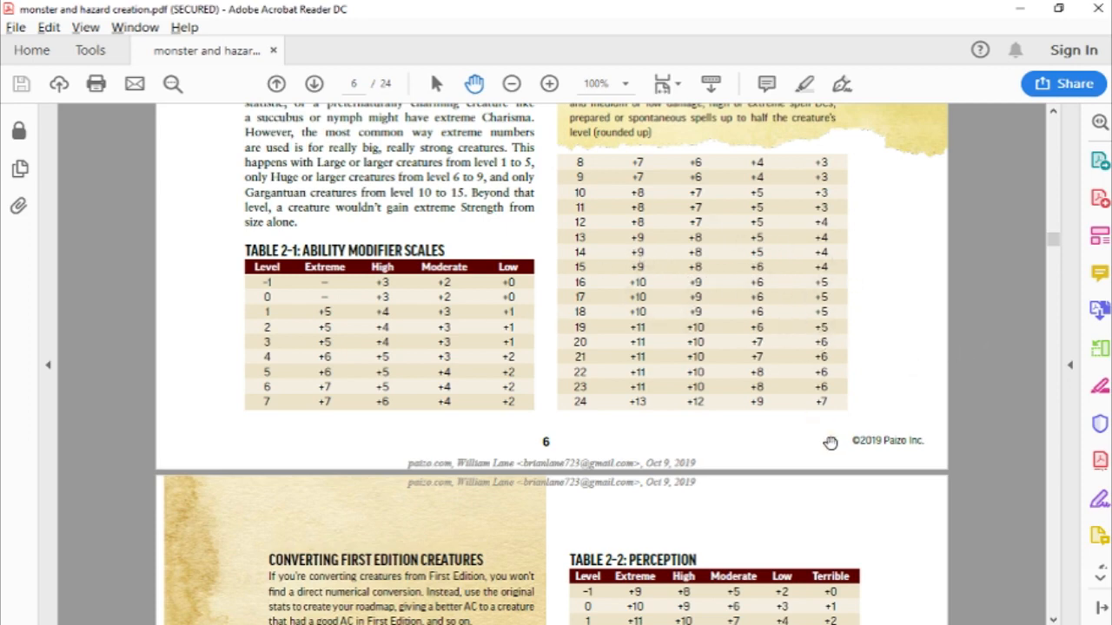
scroll(830, 443, "down", 5)
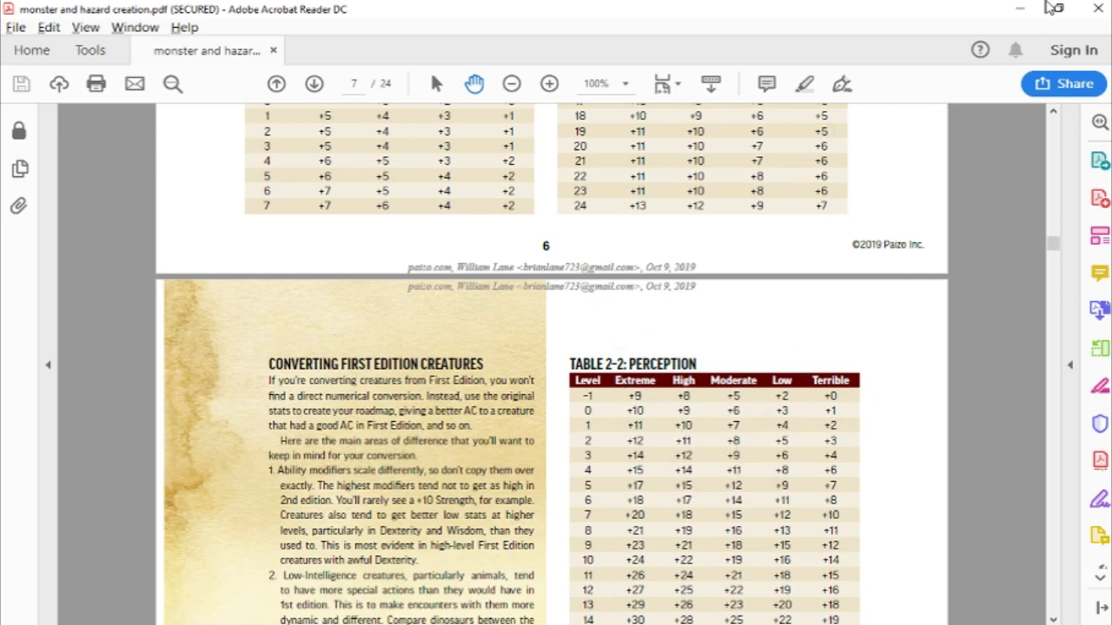
- Switch to the Creature Builder (PF2E) spreadsheet in Google Sheets and open the "EXAMPLE - grippli archer" sheet
left_click(1027, 9)
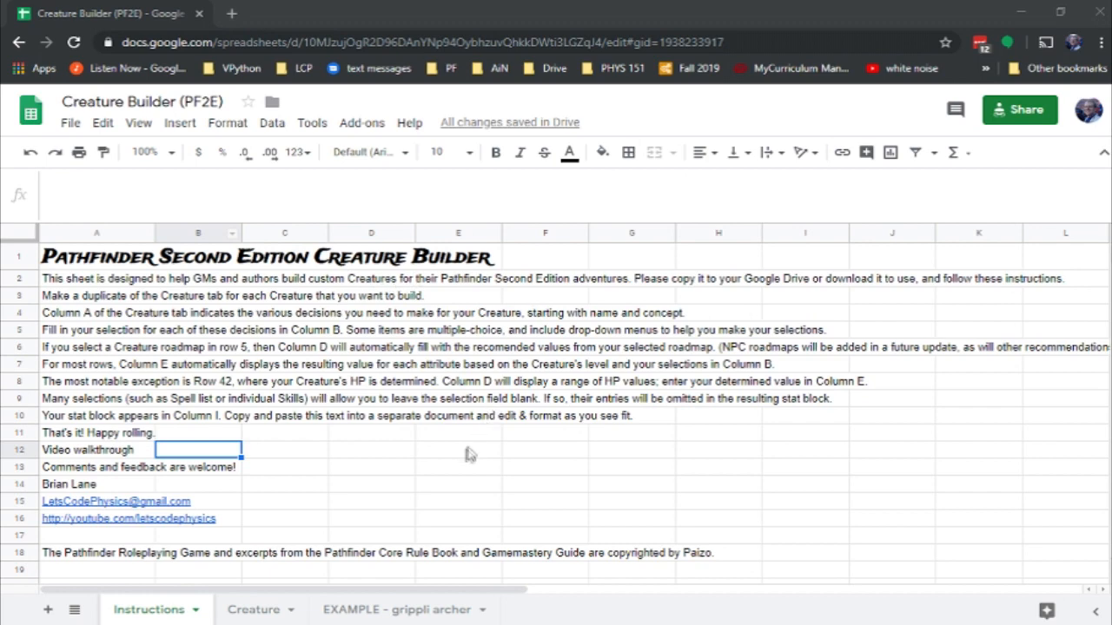
left_click(253, 612)
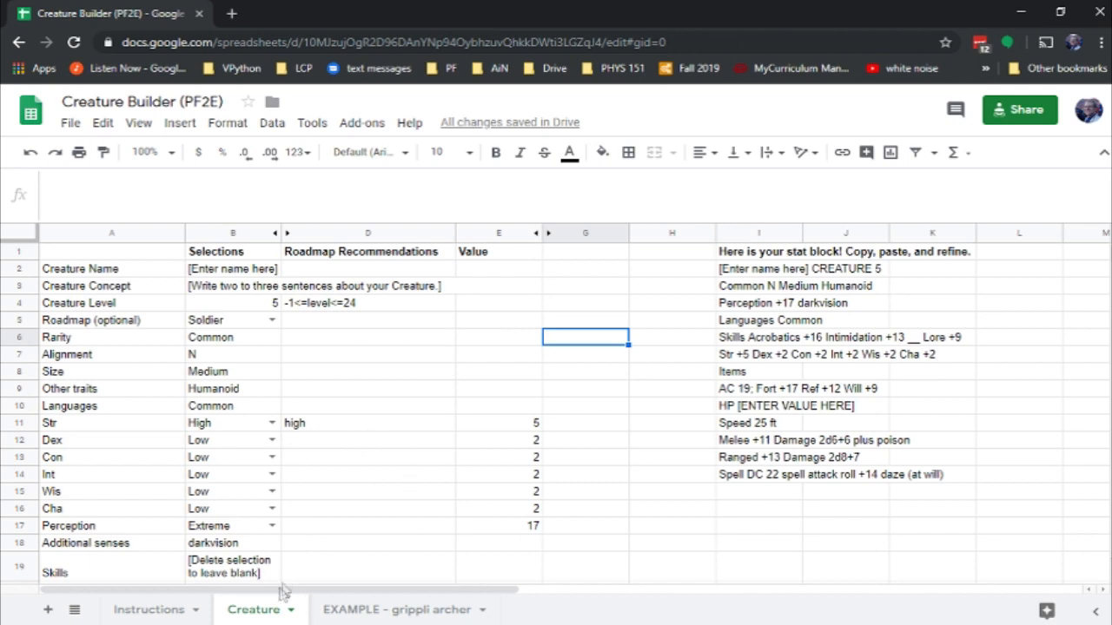
right_click(248, 615)
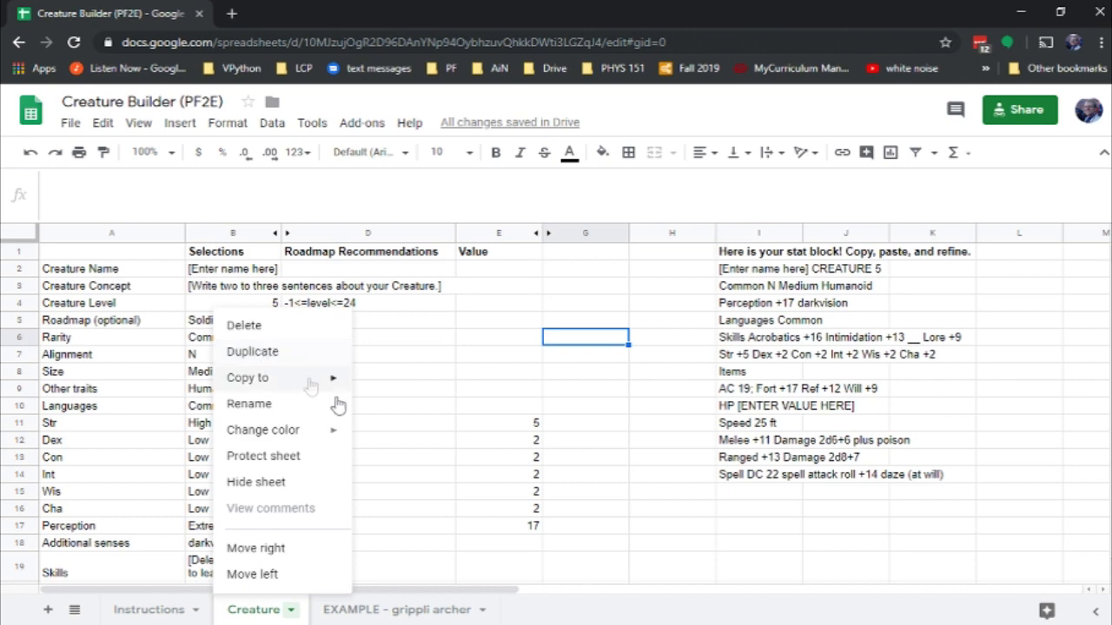
left_click(392, 613)
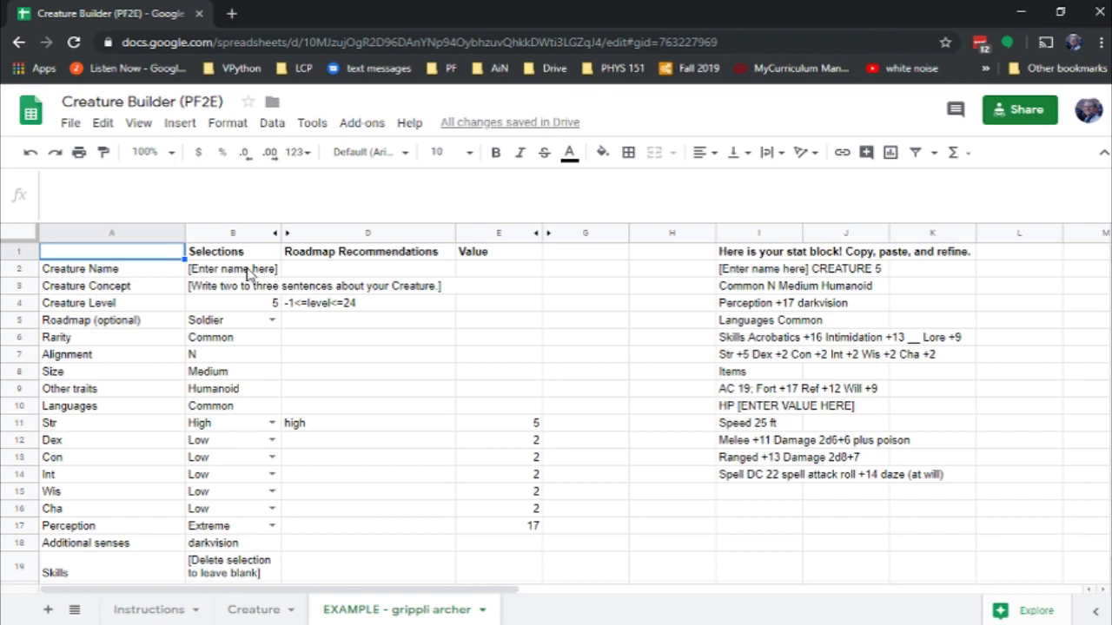
- Enter "grippli archer" as the creature name, replacing the placeholder text
left_click(238, 271)
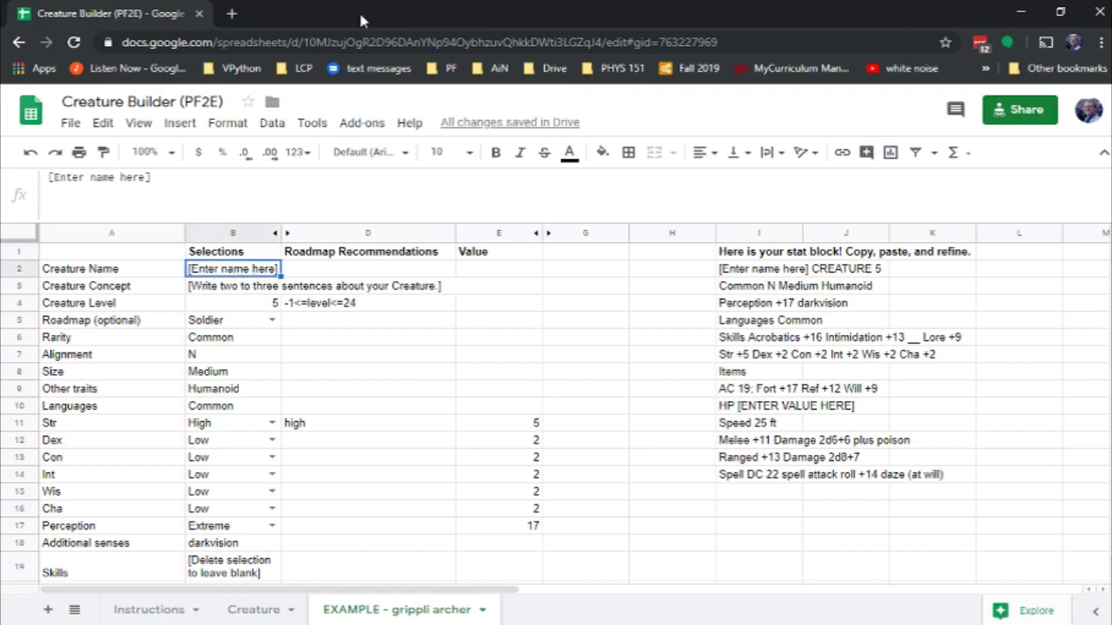
type("grippli archer")
key("Return")
- Capitalize both words of the creature name so it reads "Grippli Archer"
key("Up")
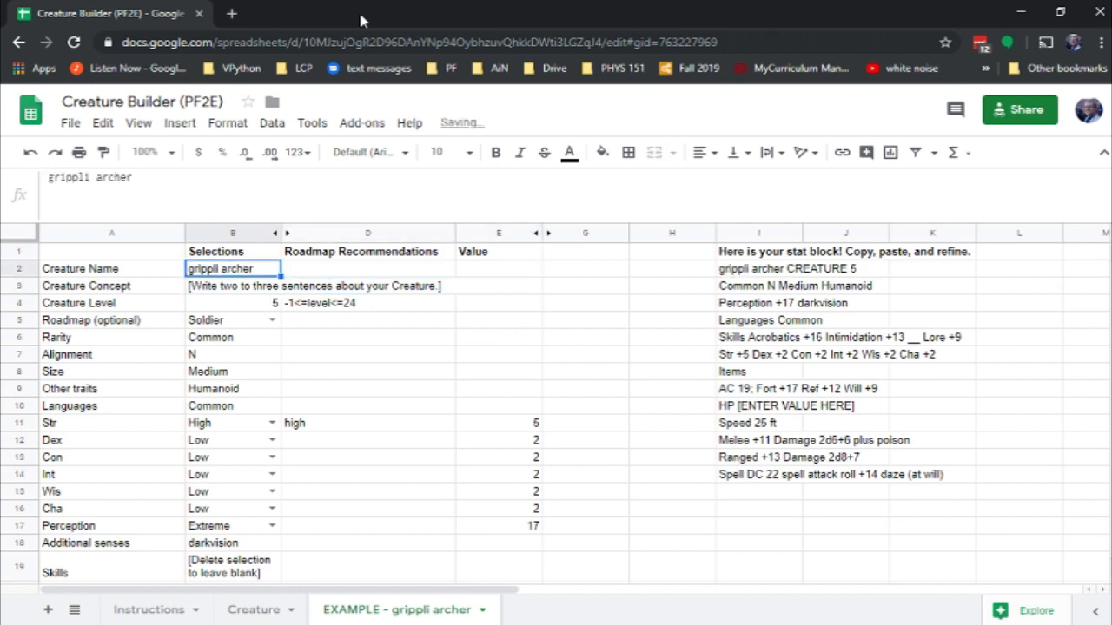
key("F2")
key("Home")
key("shift+Right")
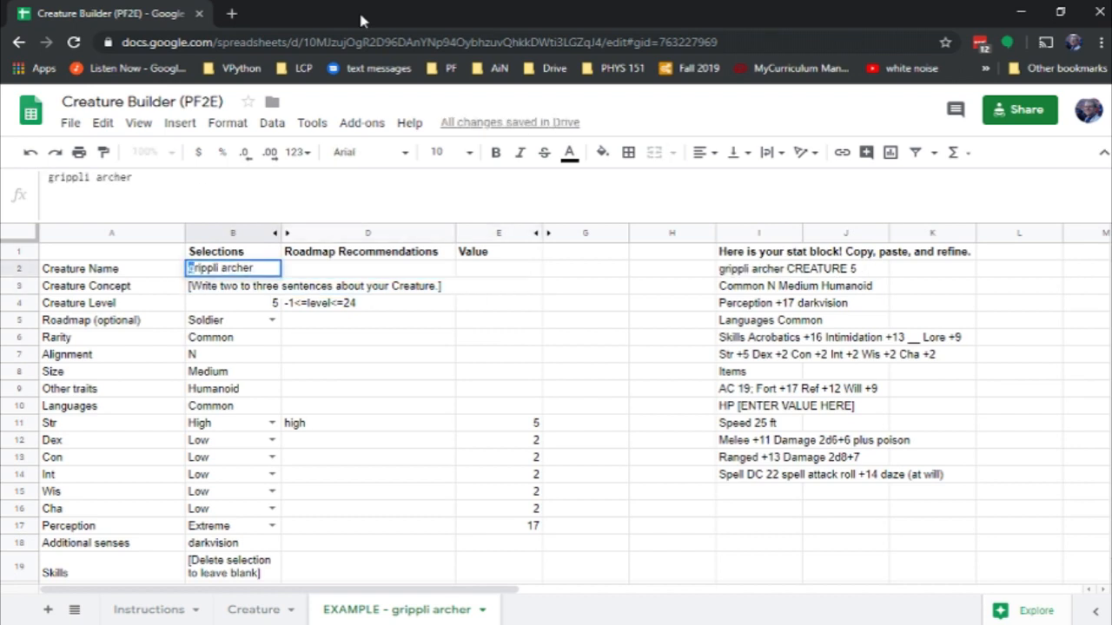
type("G")
key("ctrl+Right")
type("A")
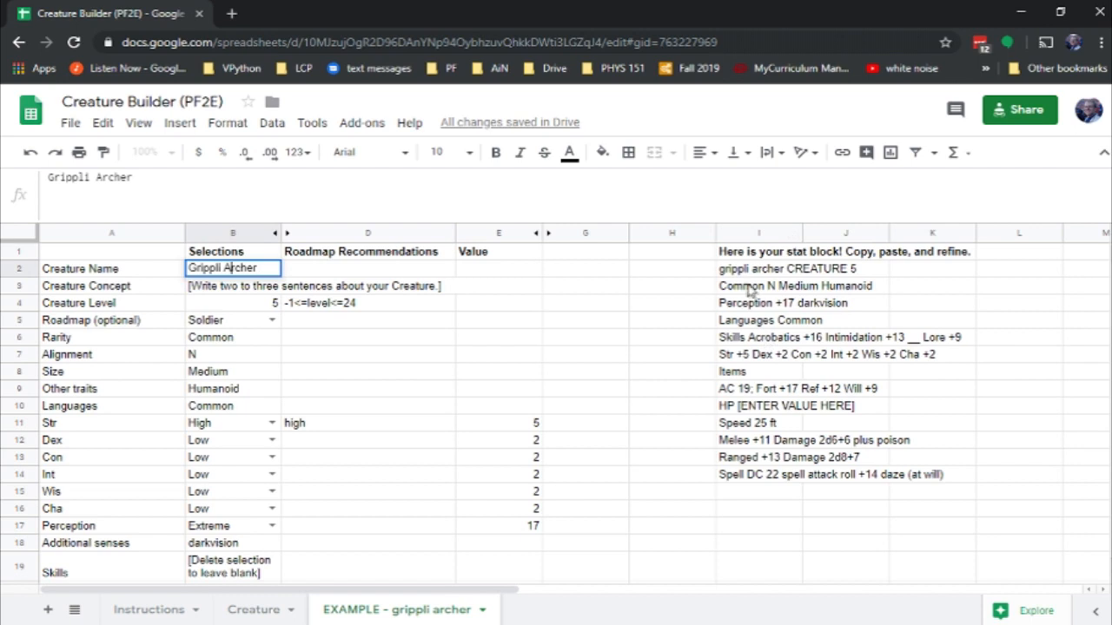
key("Return")
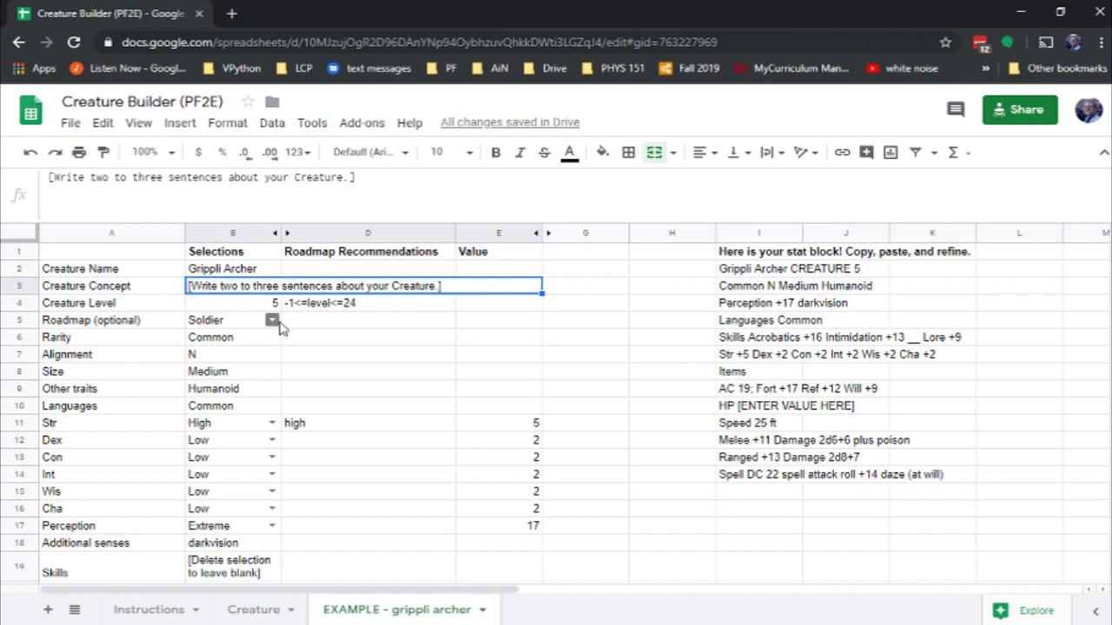
- Set the creature concept to "Grippli are happy and friendly but a bit xenophobic and might fire arrows at you instead of offering you some fly soufle."
type("Grippli are ")
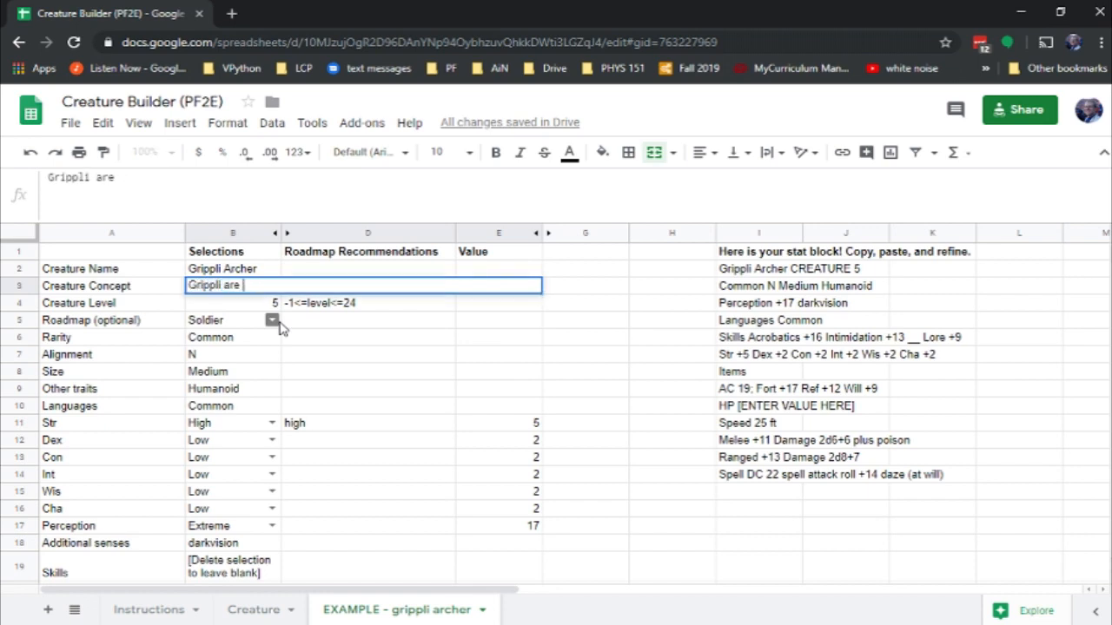
type("ahappy and friendly but a bit xeno")
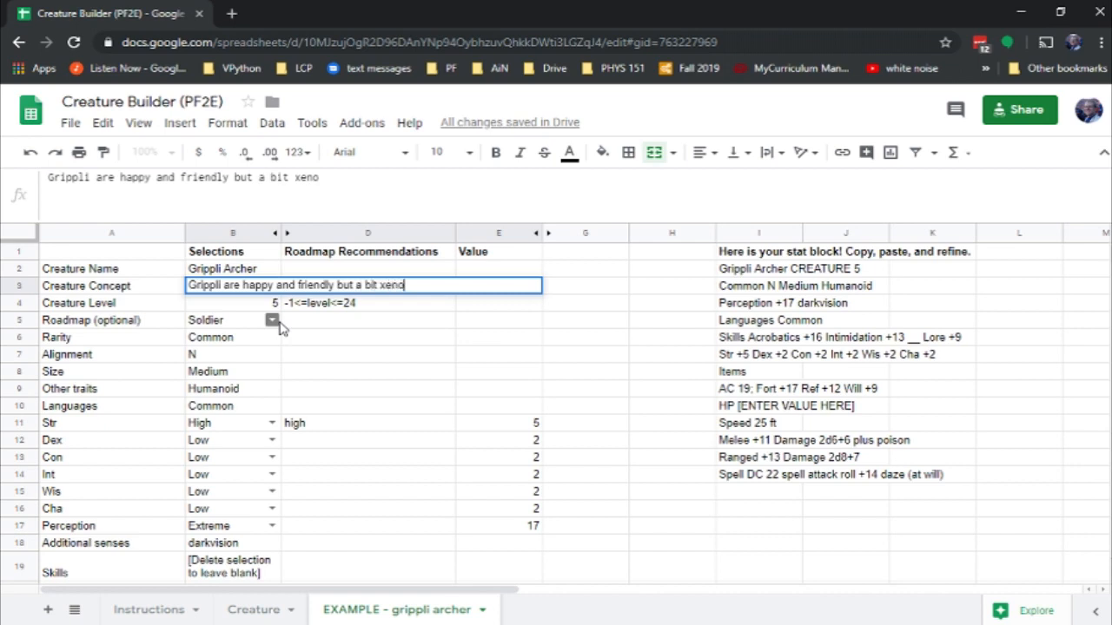
type("phobic and might")
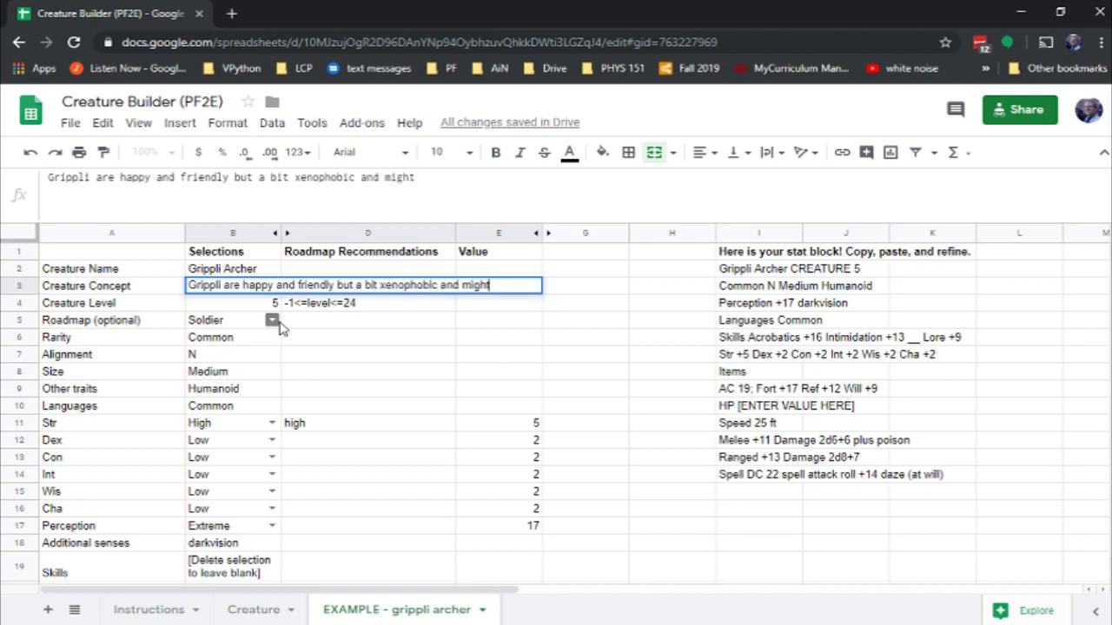
type(" fire arrows")
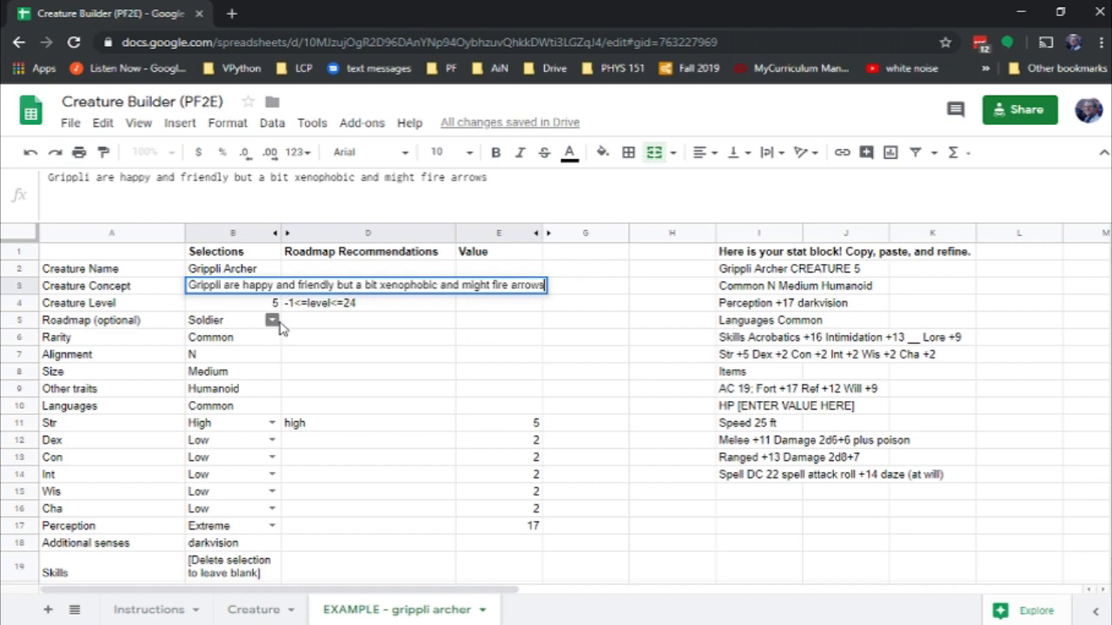
type(" at you instead of offering you")
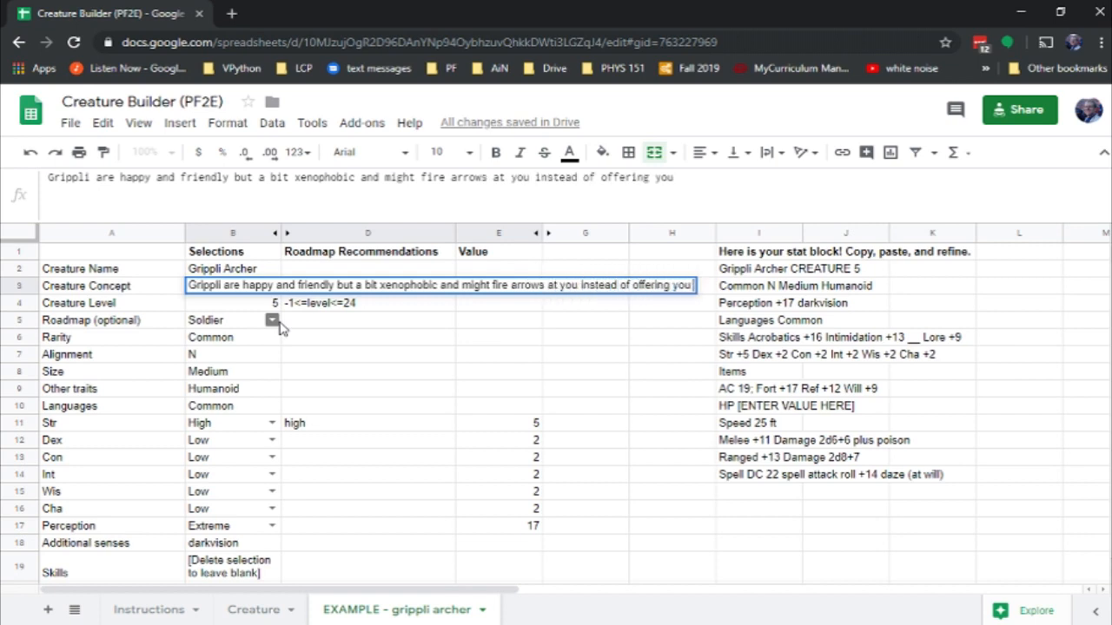
type(" some fly ")
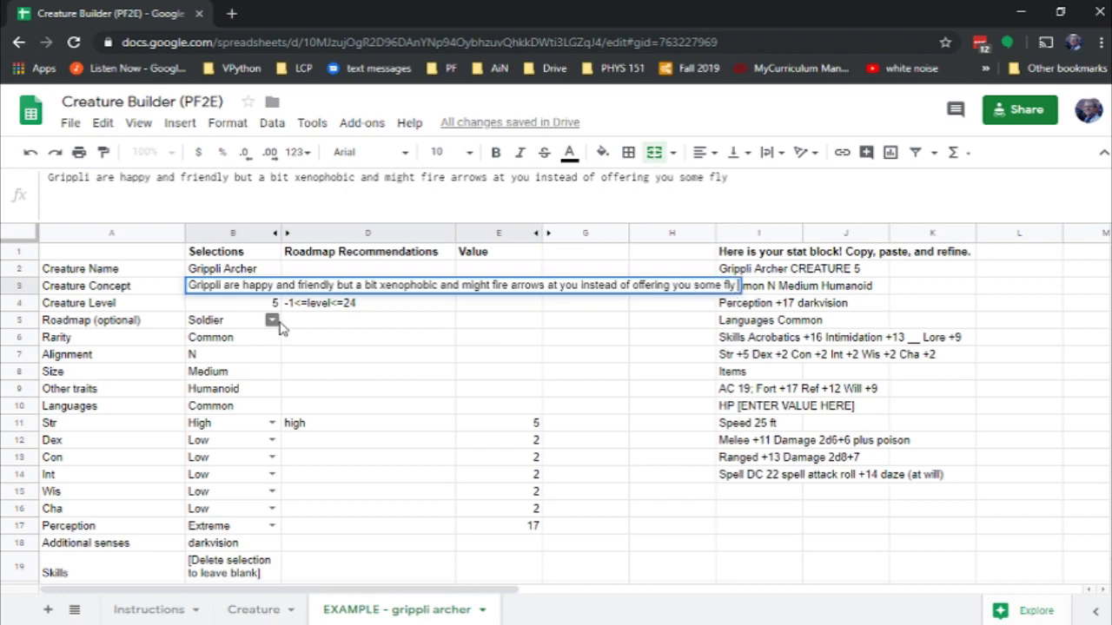
type("soufle.")
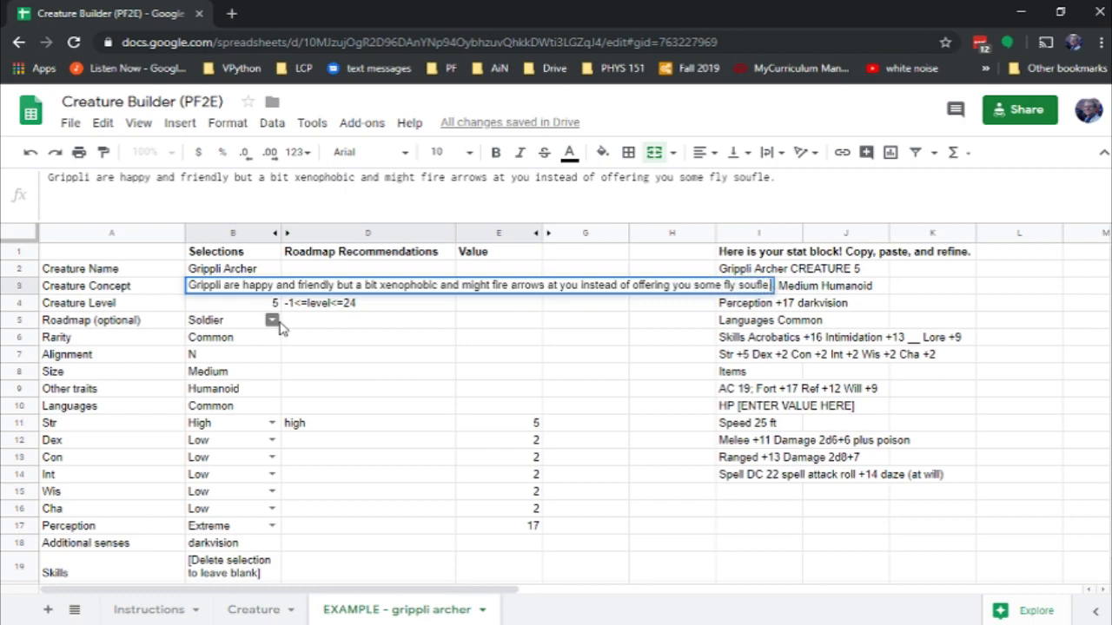
key("Return")
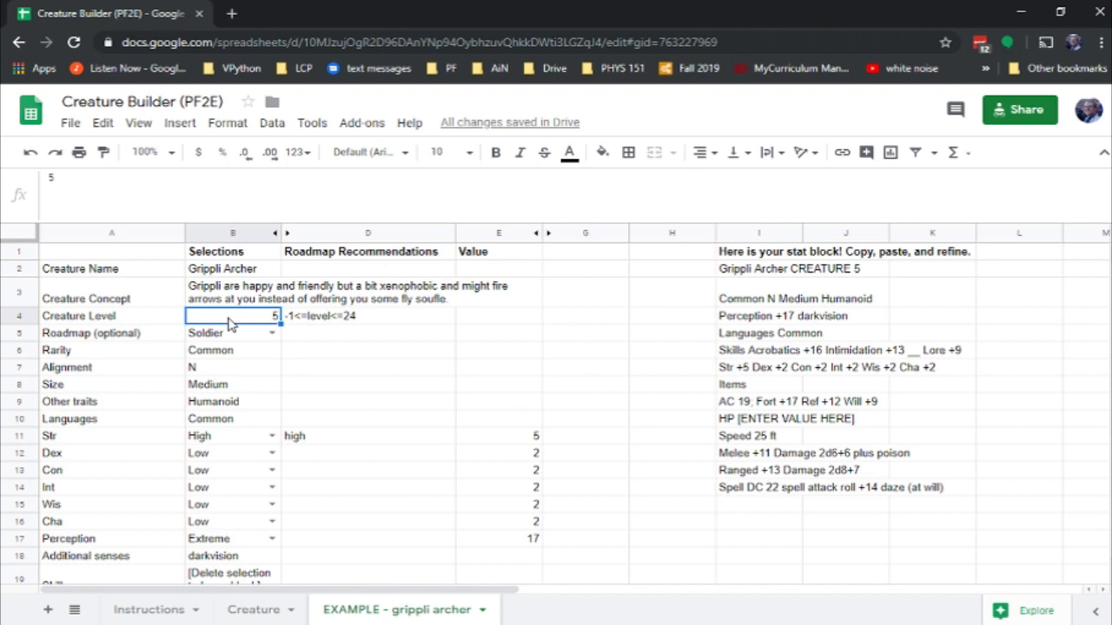
- Set the creature level of the Grippli Archer to 3
type("3")
key("Return")
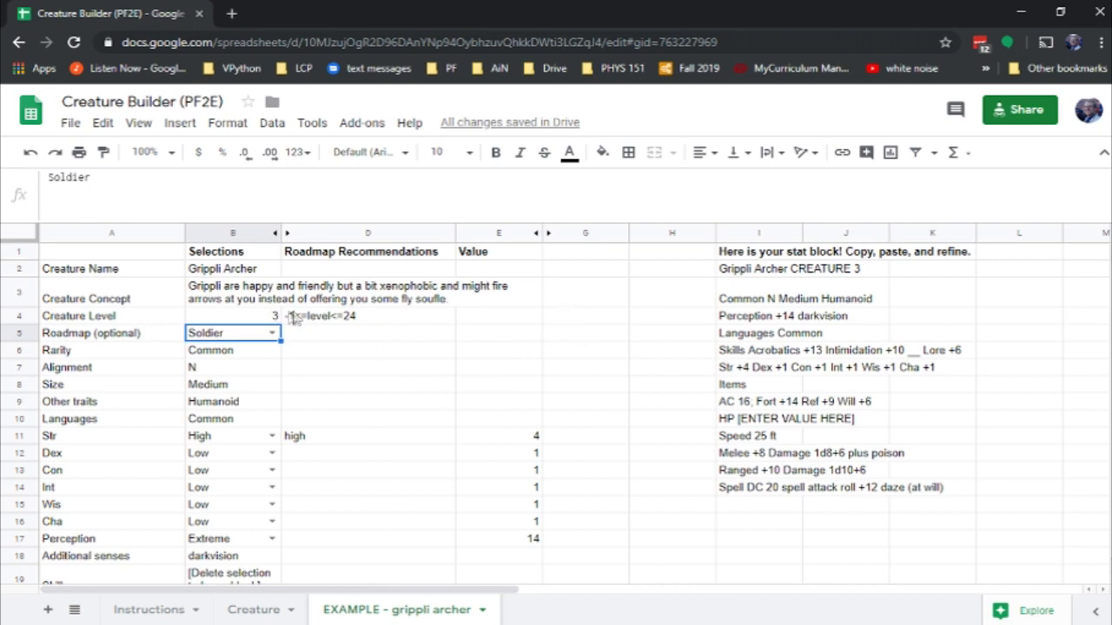
left_click(251, 320)
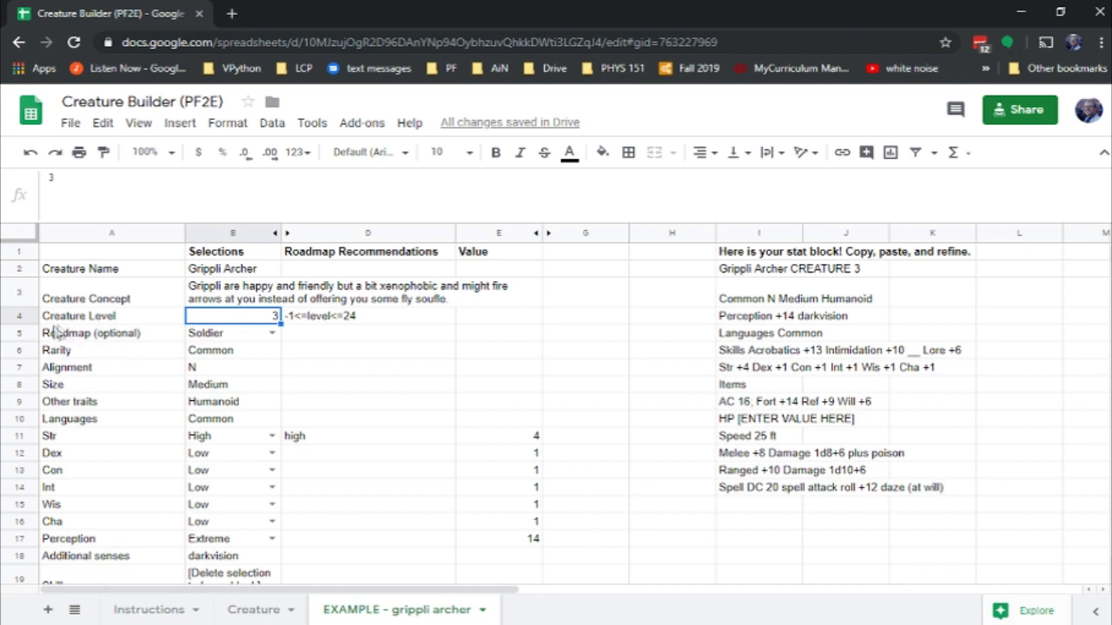
- Choose Sniper as the creature's roadmap and keep that selection
left_click(275, 337)
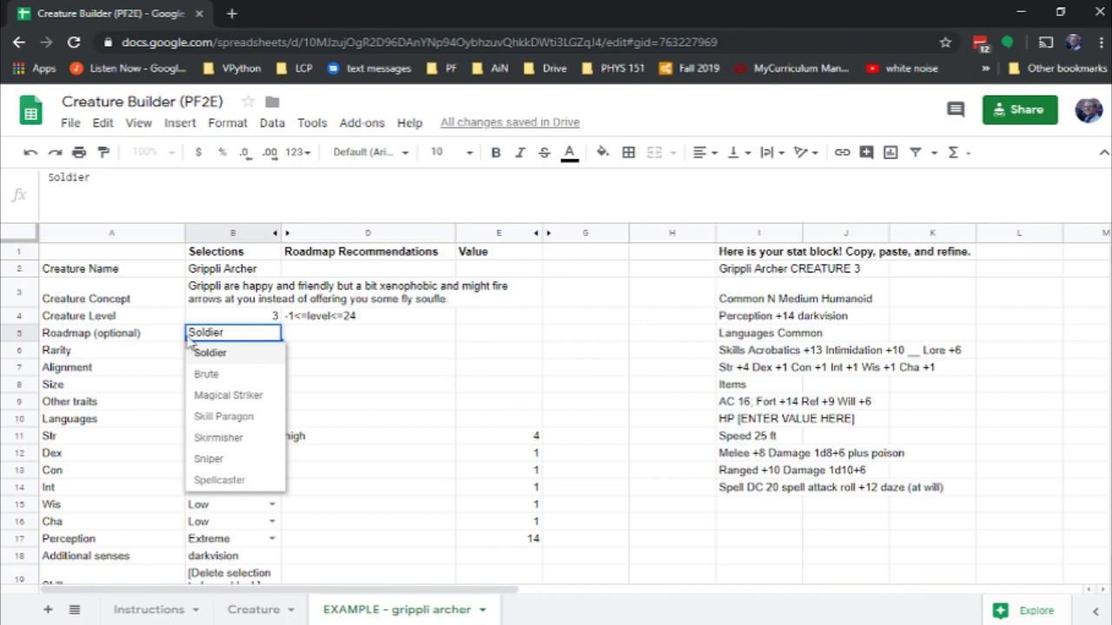
left_click(221, 465)
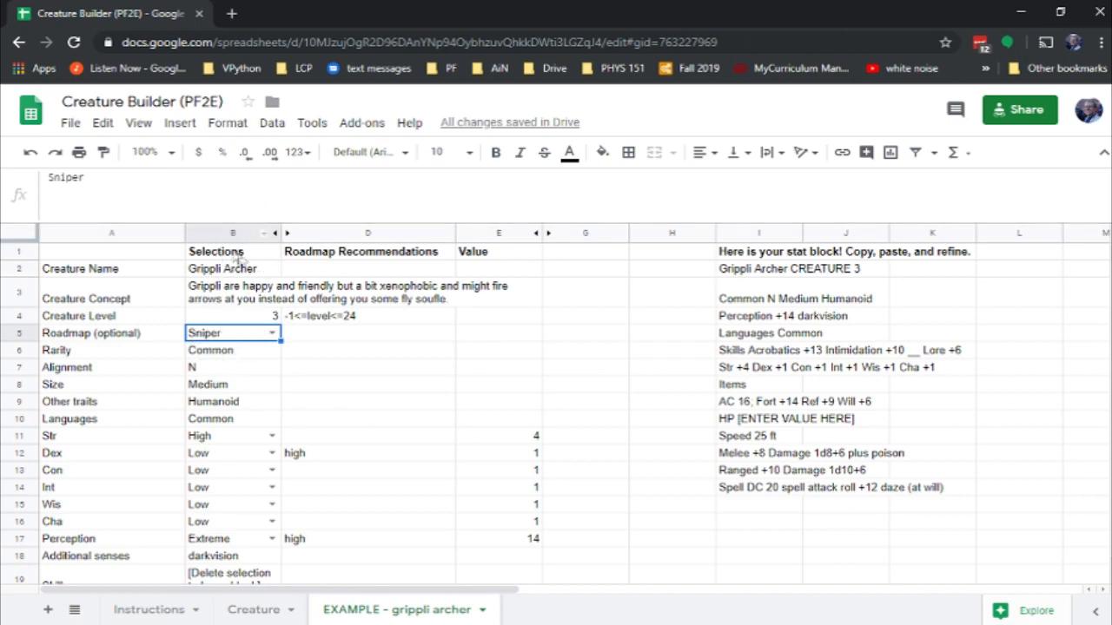
double_click(273, 338)
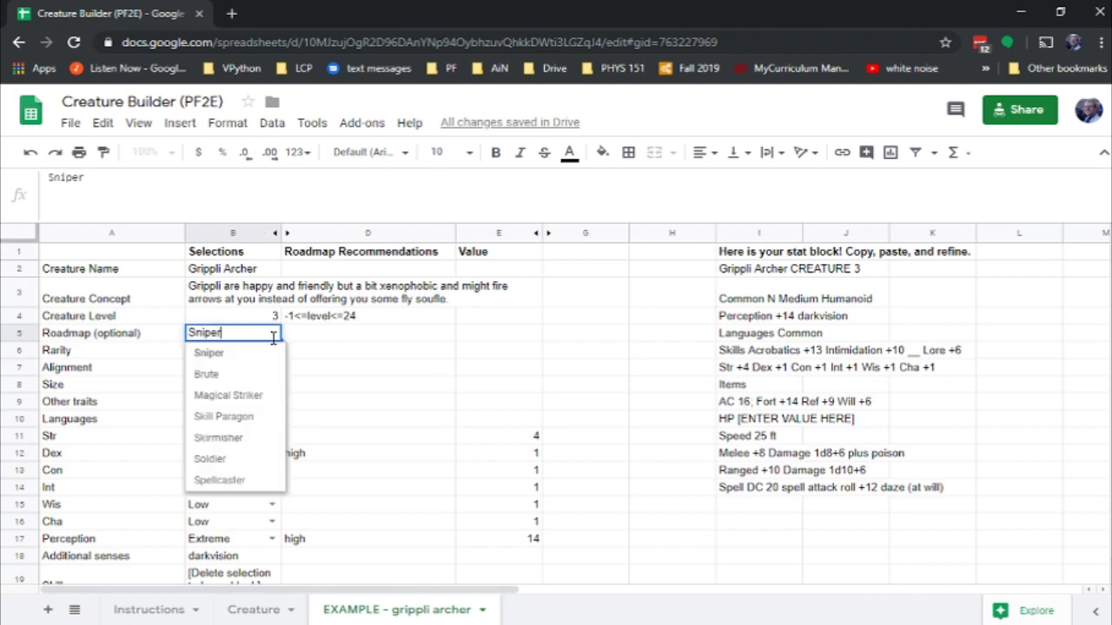
key("Return")
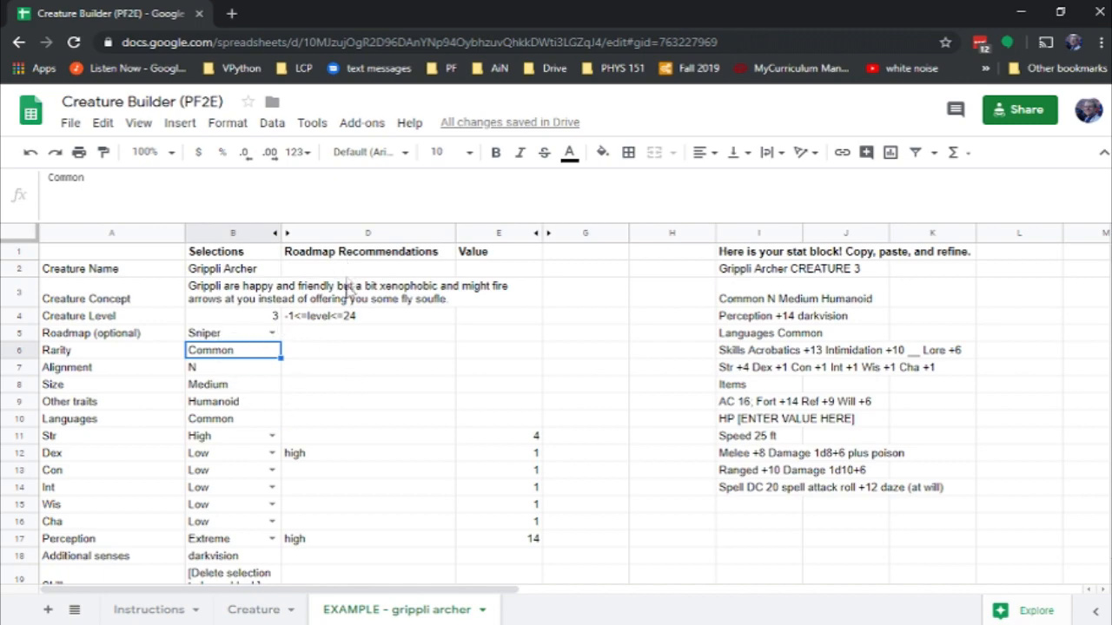
- Examine the roadmap recommendation cells and their lookup formulas for Str, Dex, Con and Perception
left_click(332, 355)
left_click(321, 388)
left_click(329, 439)
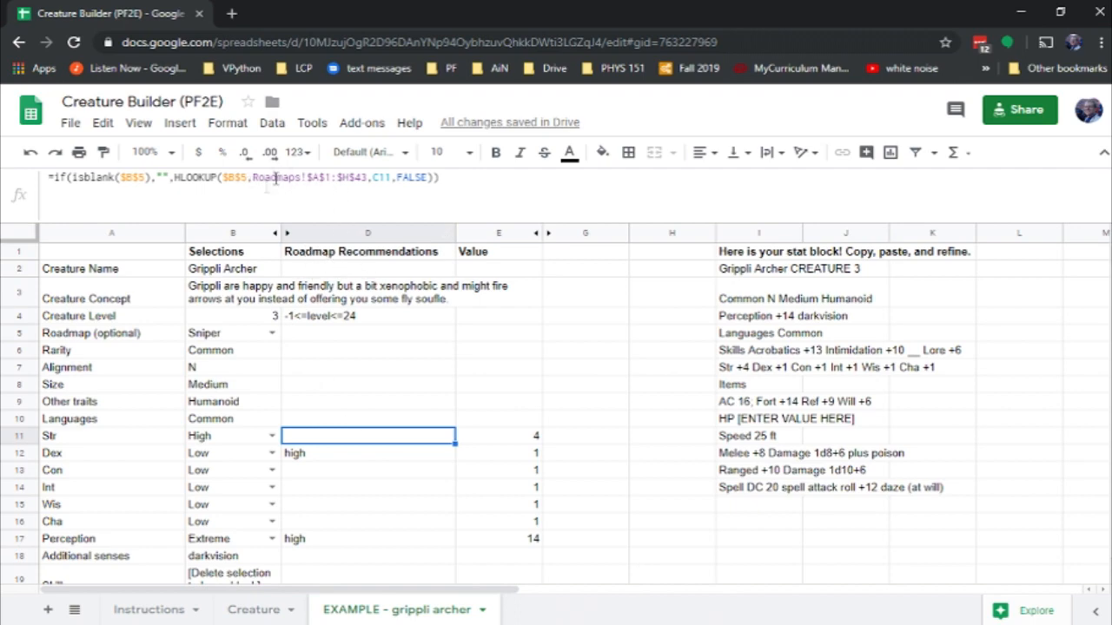
left_click(351, 457)
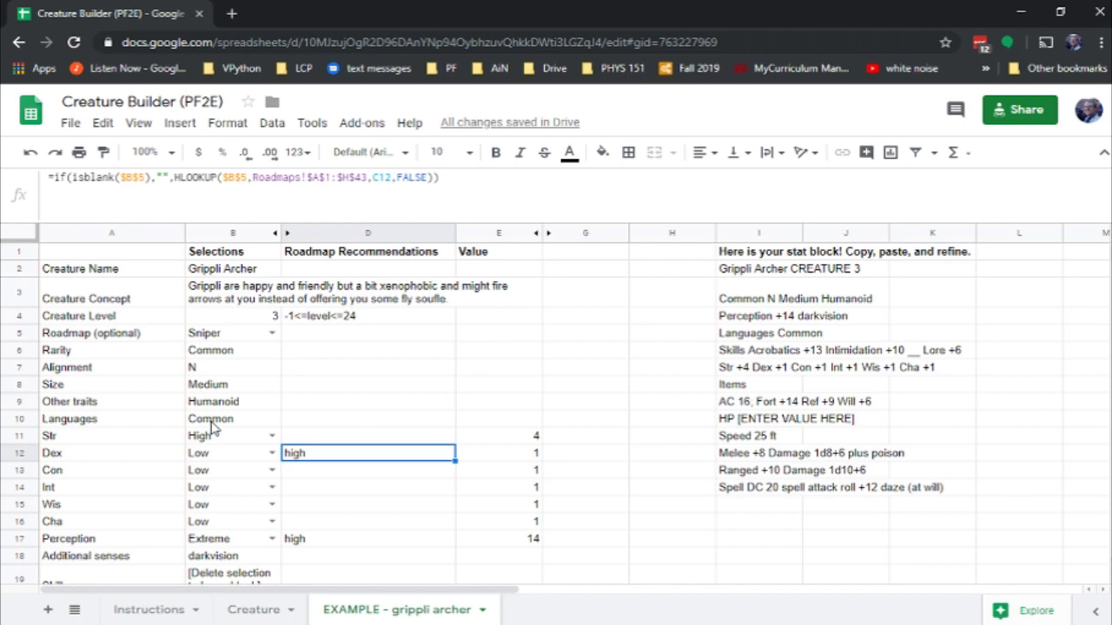
left_click(296, 542)
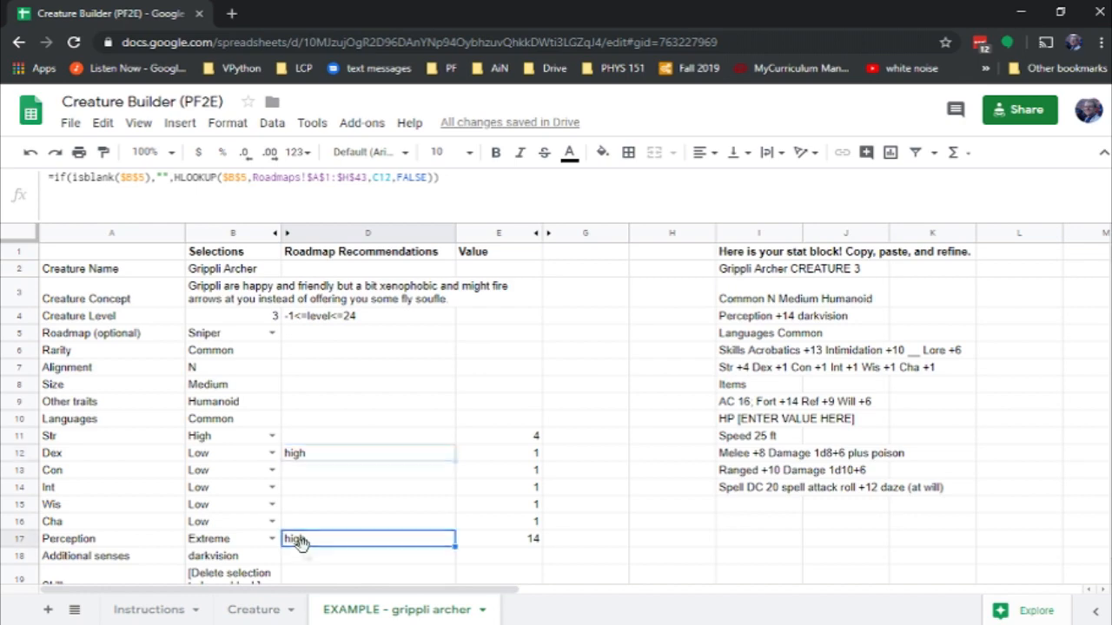
left_click(304, 476)
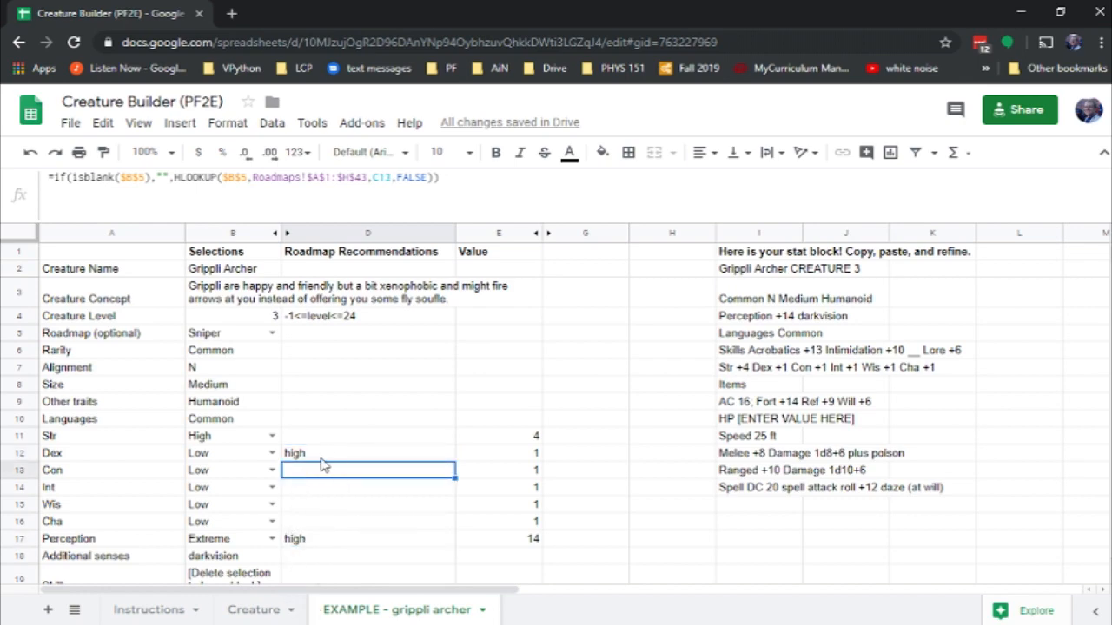
- Set the creature's rarity to Uncommon and inspect the formula behind the traits line of the stat block
left_click(220, 351)
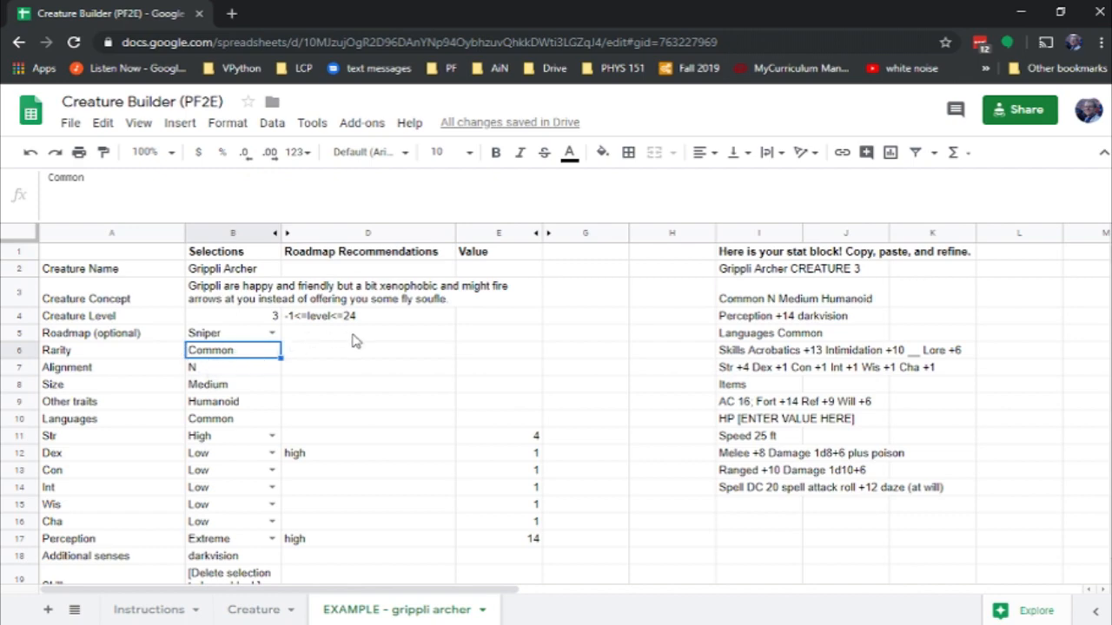
type("Uncomm")
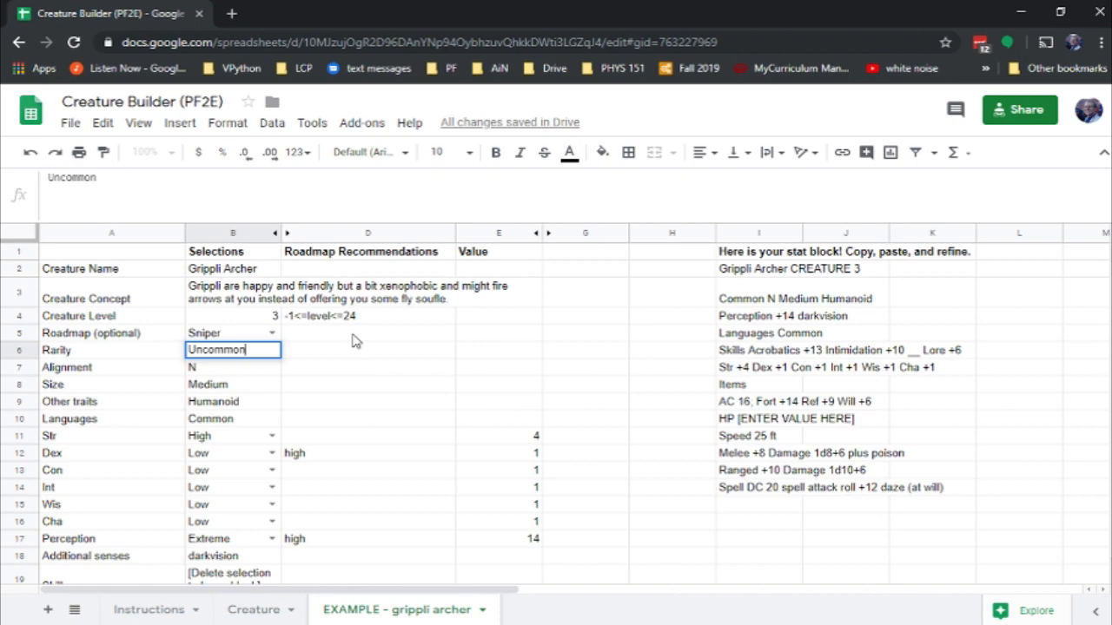
key("Return")
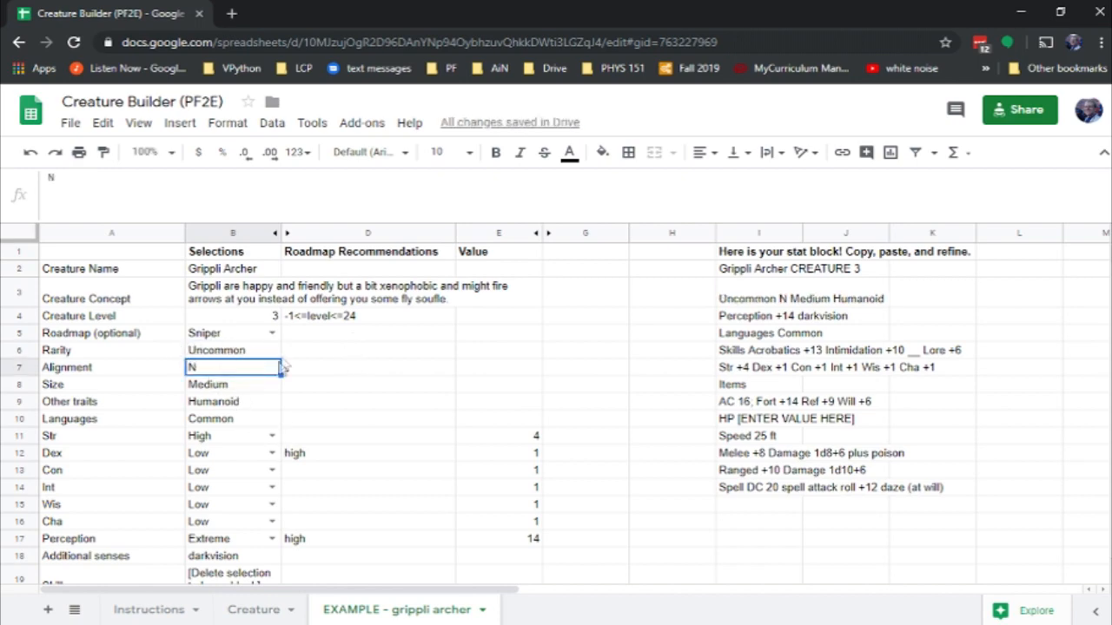
left_click(758, 298)
left_click(352, 186)
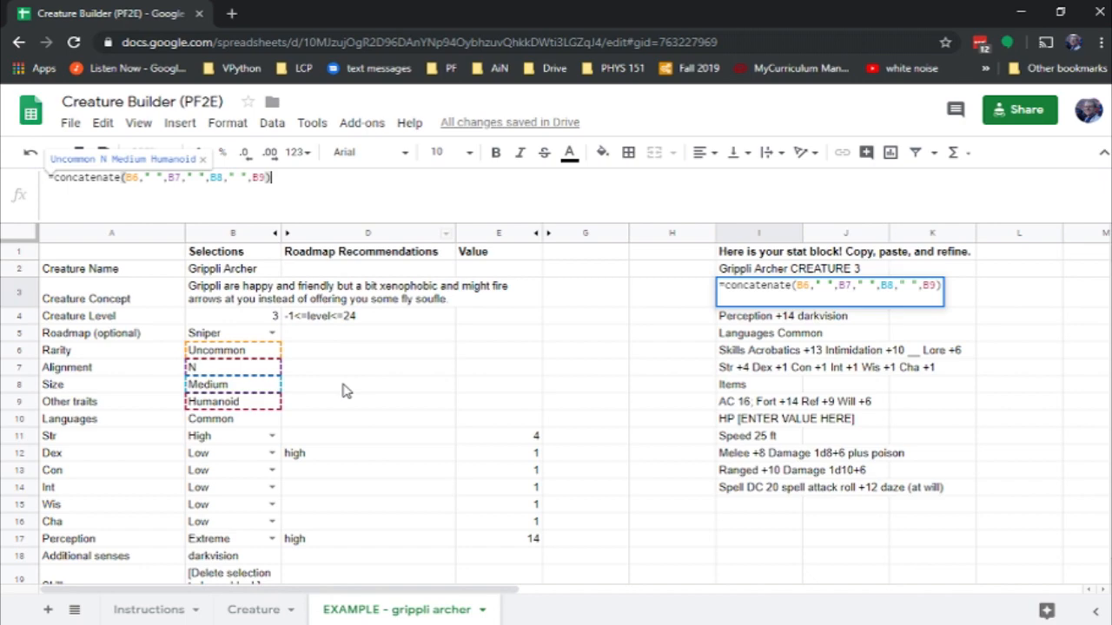
key("Escape")
- Set the creature's alignment to NG and its size to Small
left_click(242, 368)
key("Return")
type("G")
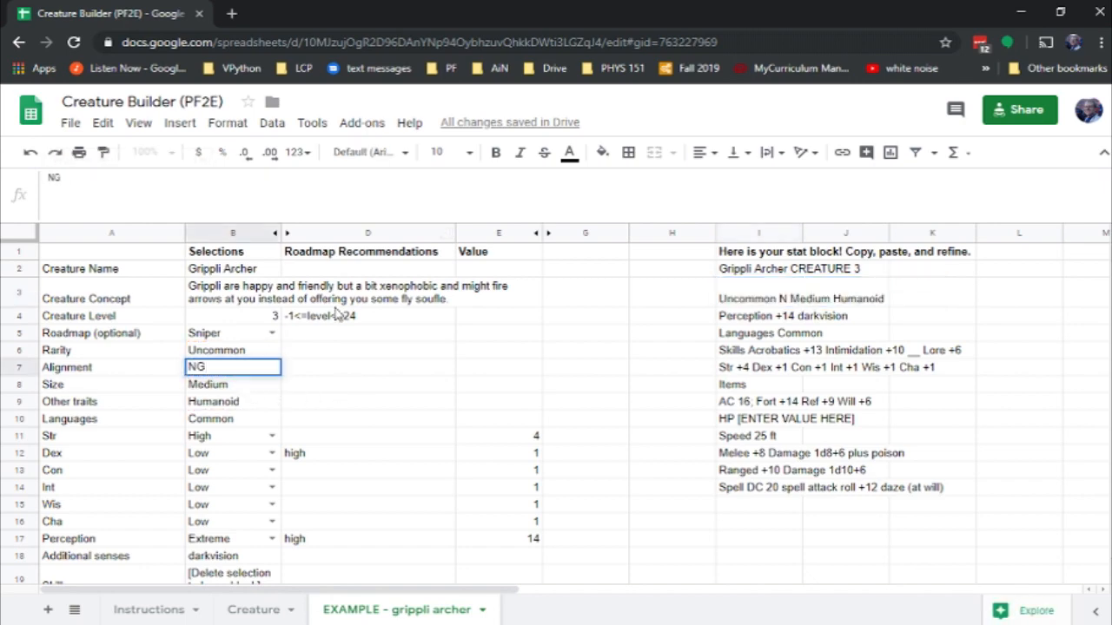
key("Return")
type("Small")
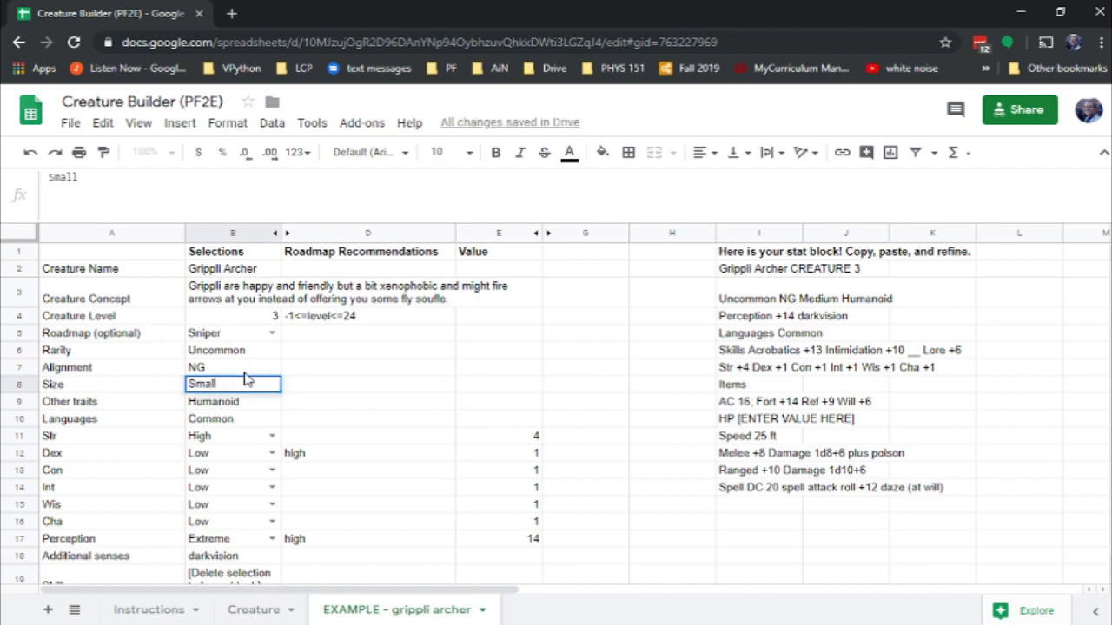
key("Return")
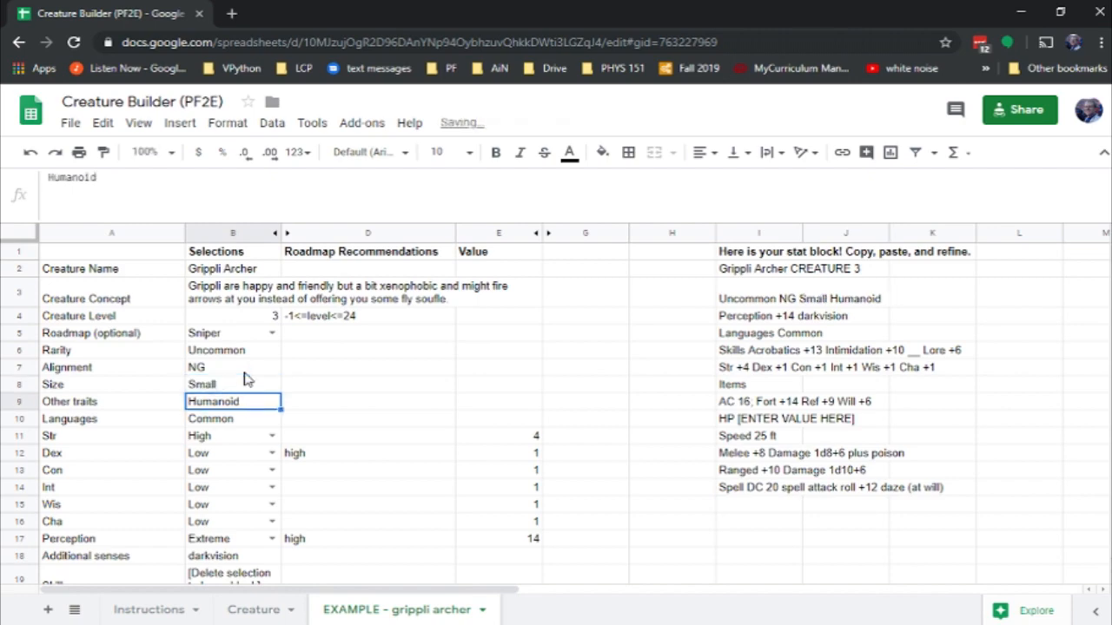
- Add Grippli to the creature's other traits so the entry reads "Humanoid Grippli"
key("Return")
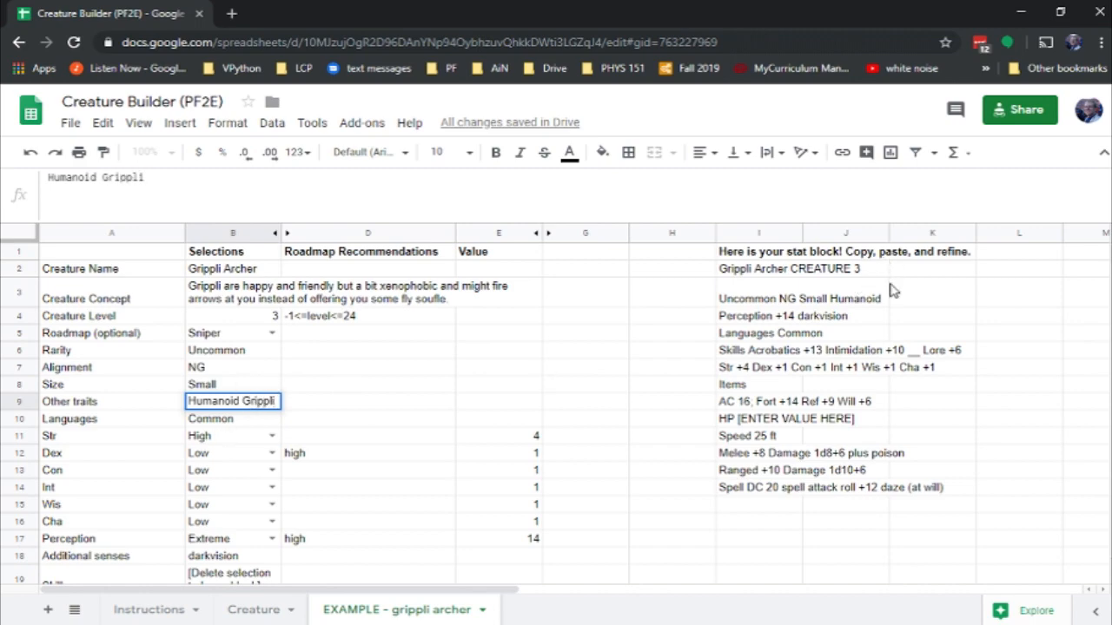
key("Return")
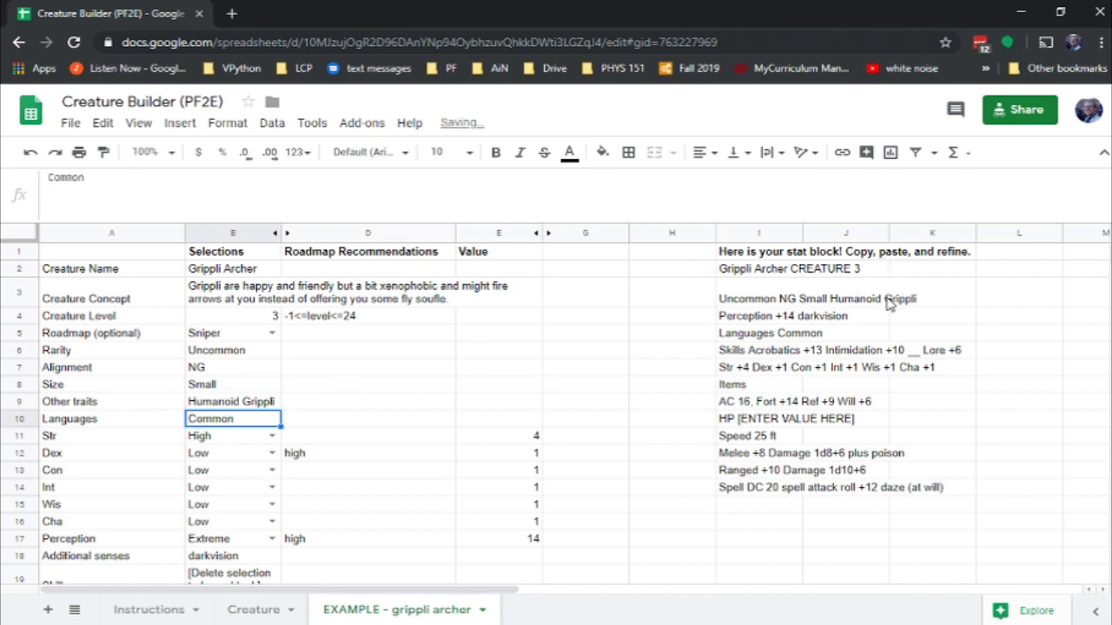
left_click(249, 407)
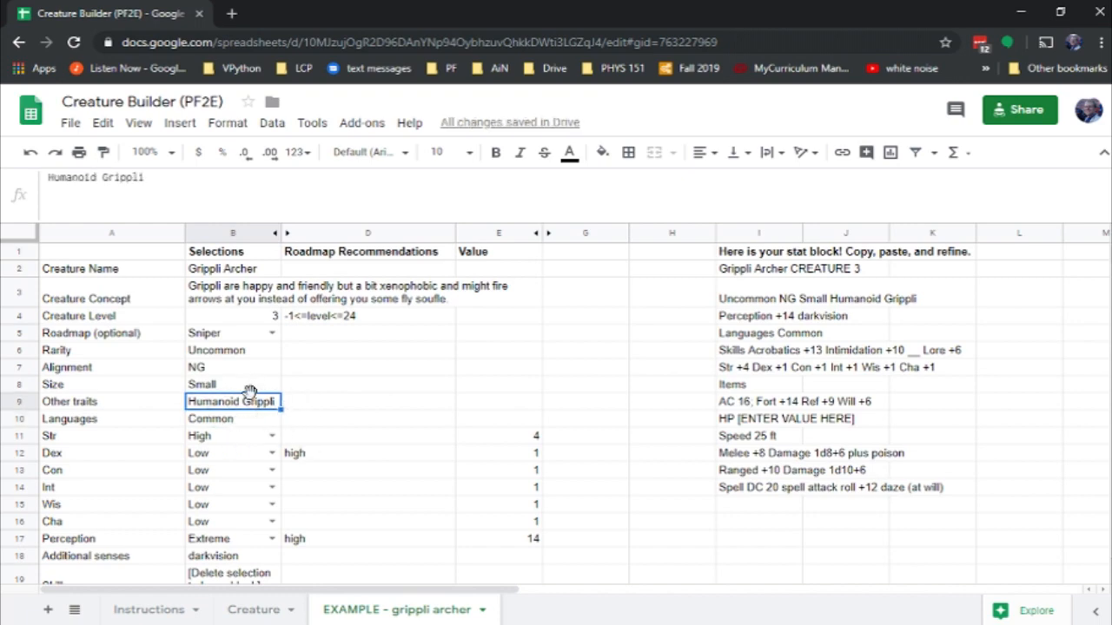
- Add Mwangi to the creature's languages so the entry reads "Common, Mwangi"
left_click(243, 424)
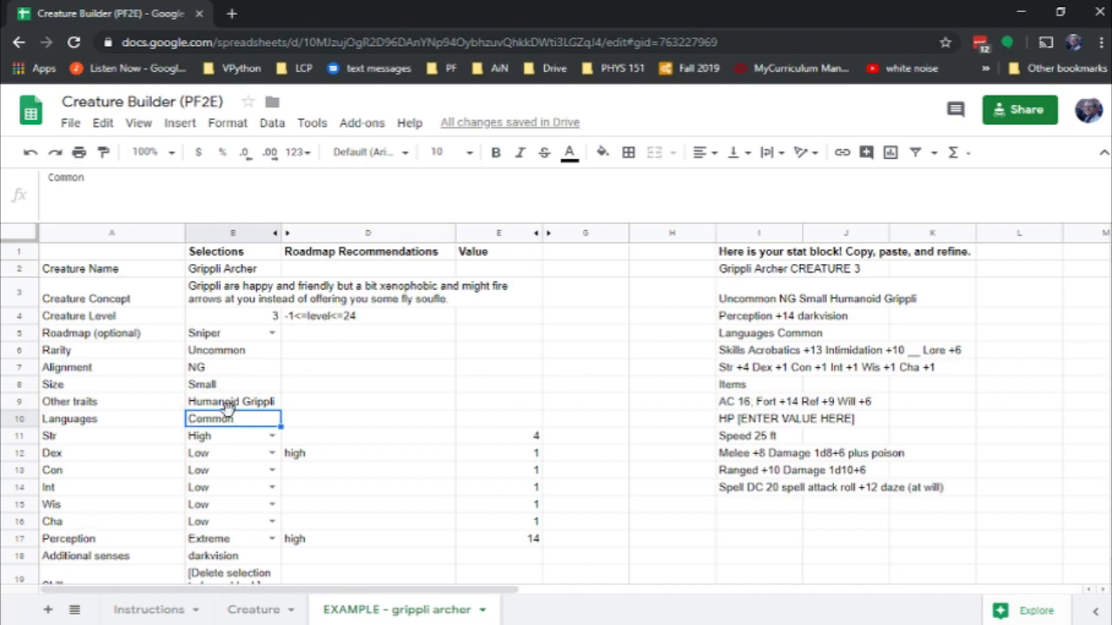
left_click(197, 194)
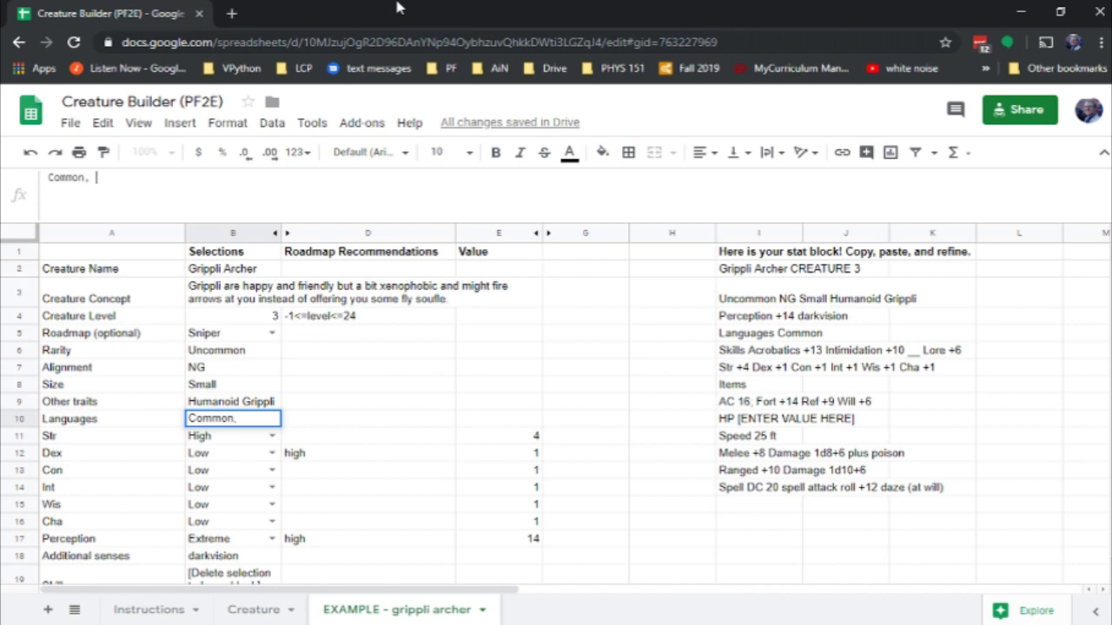
type(", Mwangi")
key("Return")
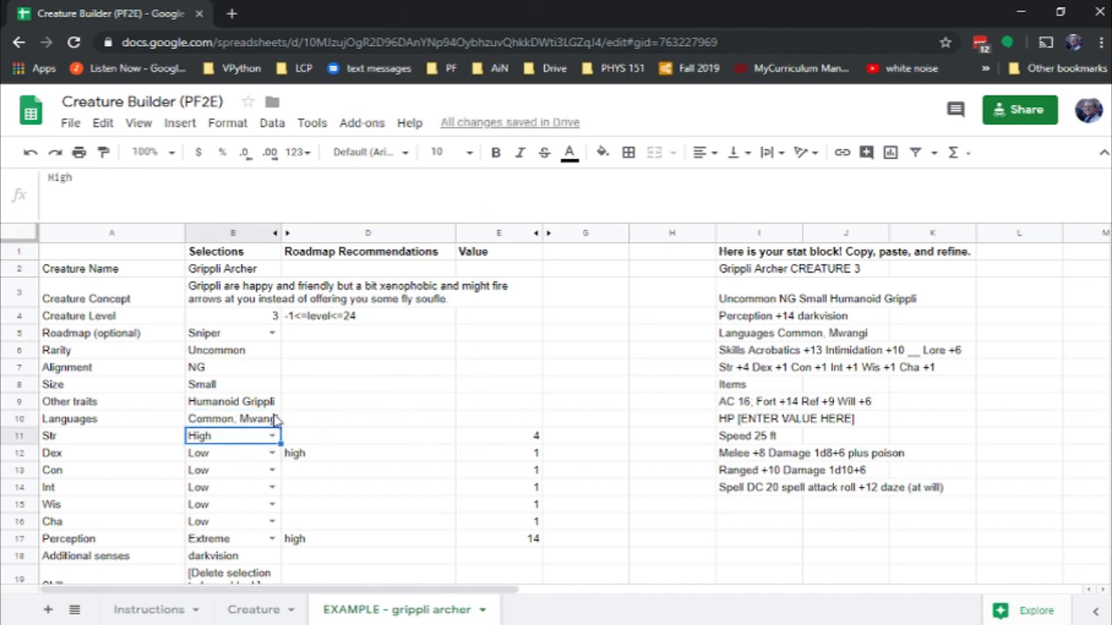
- Set both Dex and Perception to High, following the Sniper roadmap recommendations
scroll(278, 492, "down", 2)
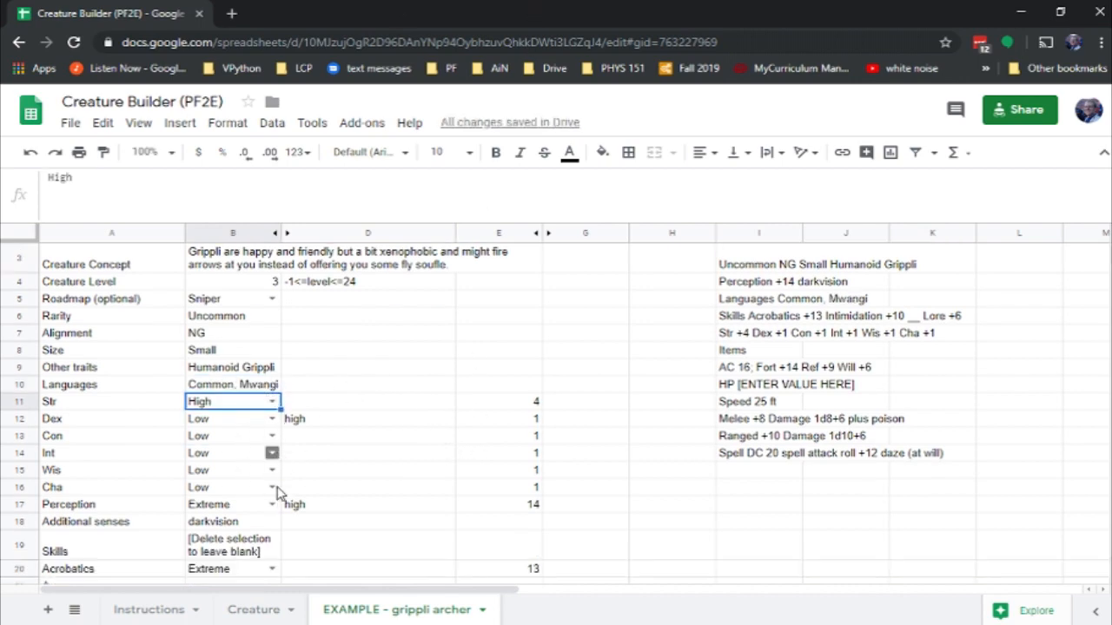
scroll(278, 491, "down", 1)
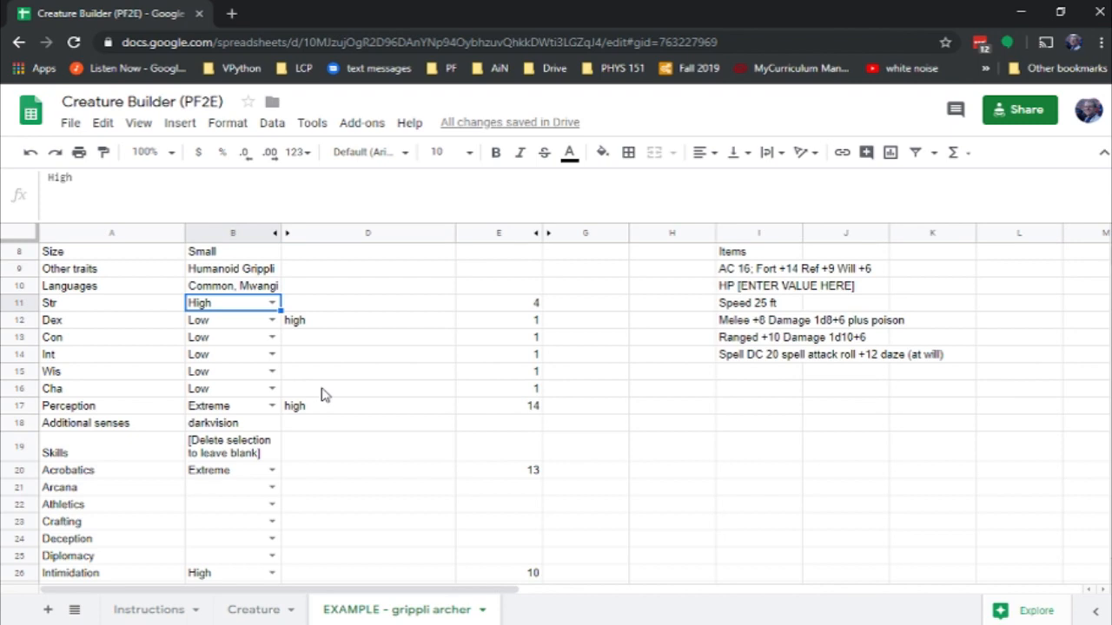
left_click(303, 323)
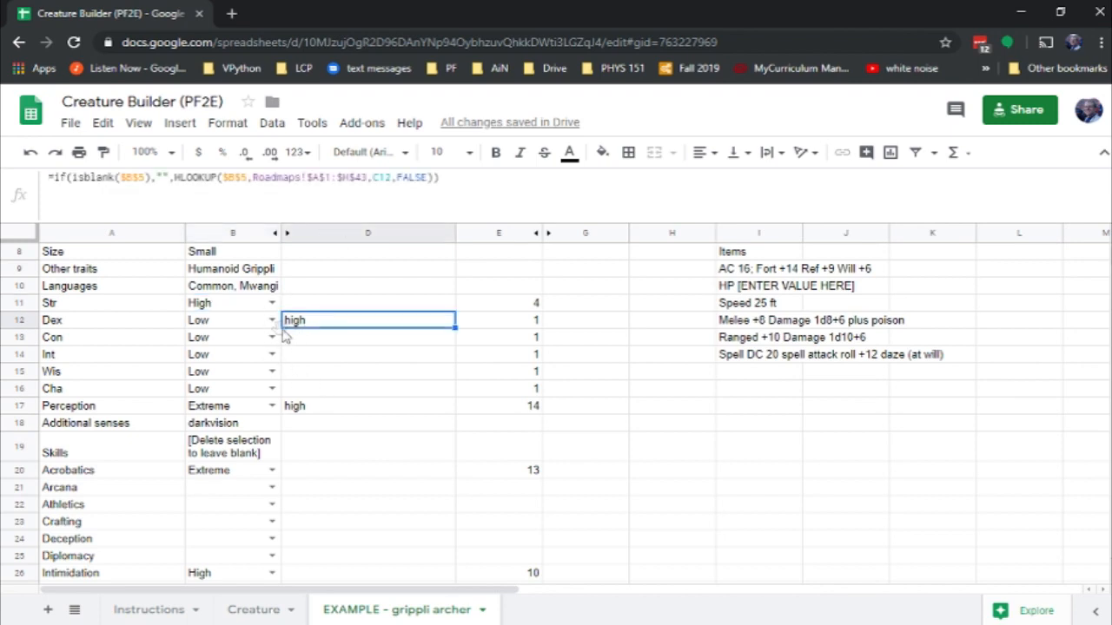
left_click(272, 321)
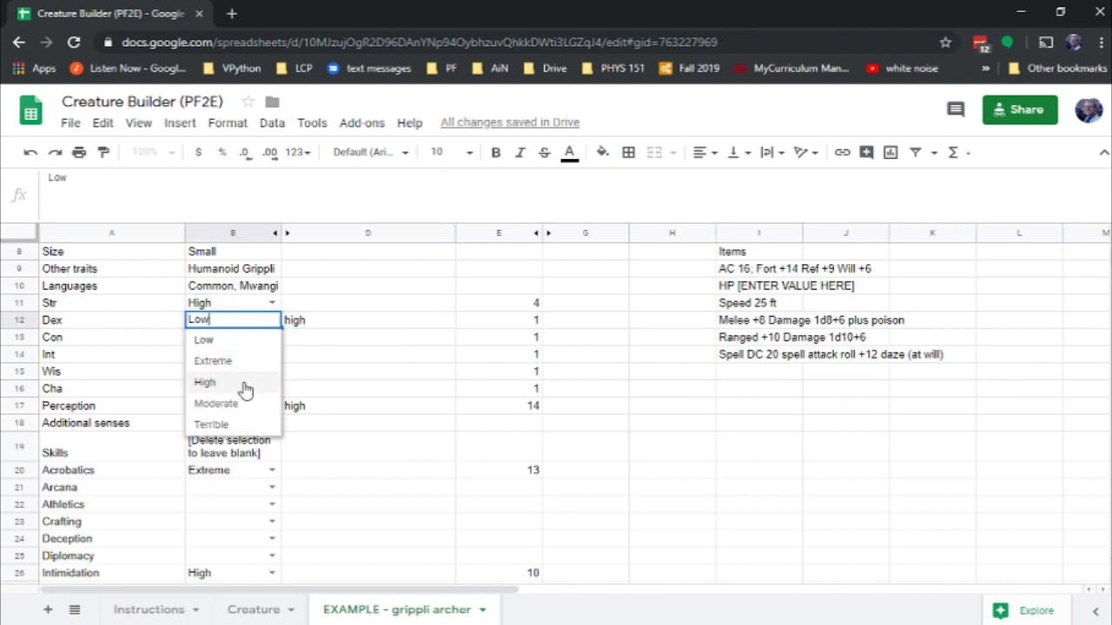
left_click(244, 386)
left_click(306, 409)
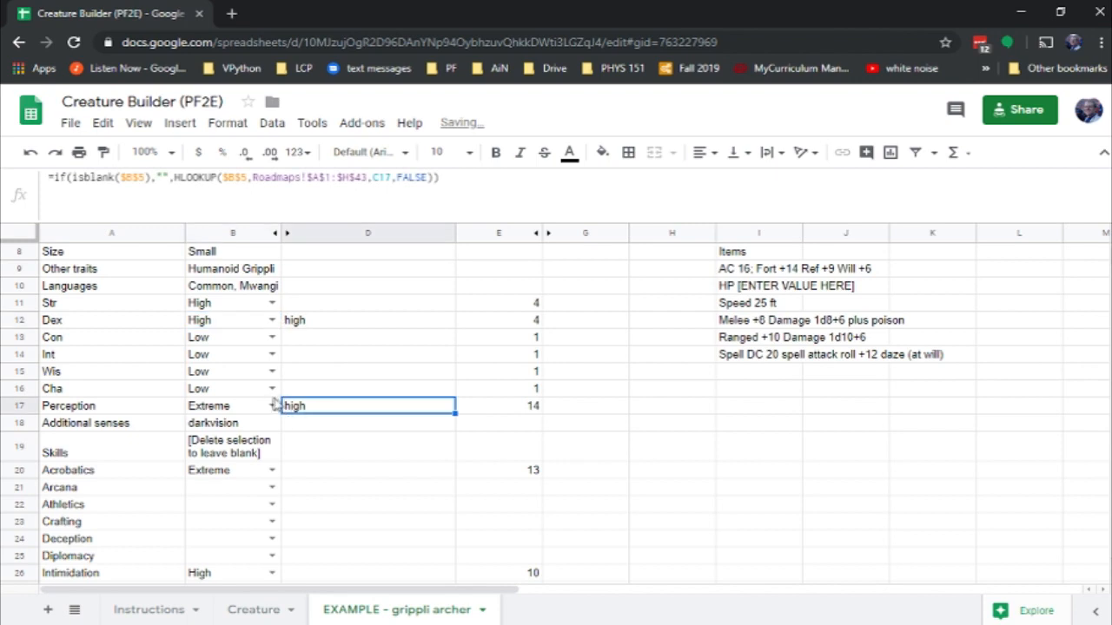
left_click(272, 405)
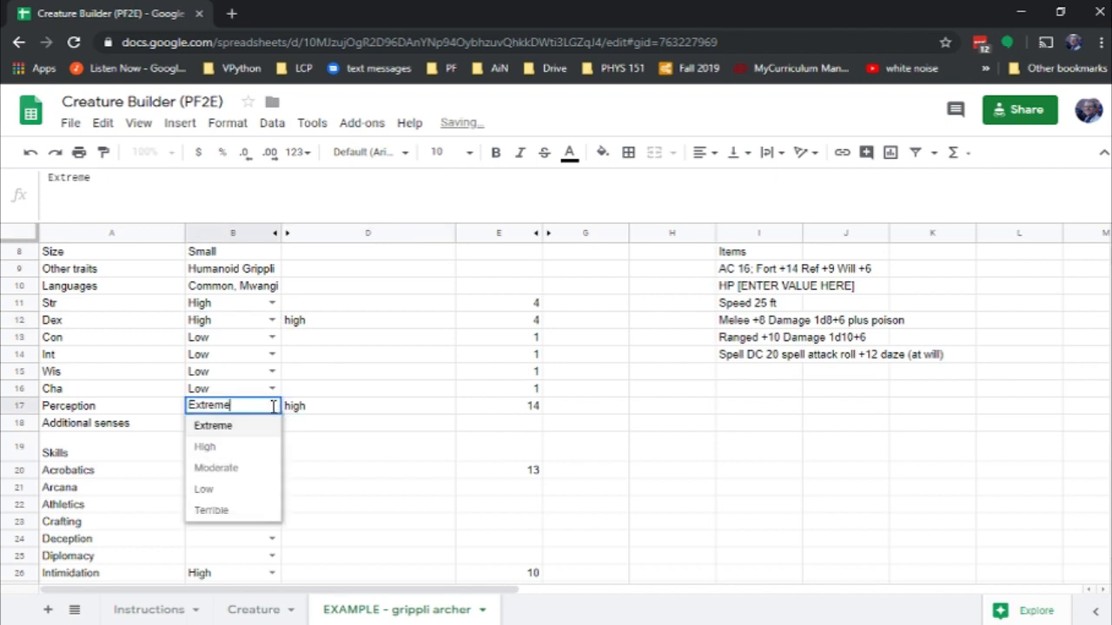
left_click(232, 448)
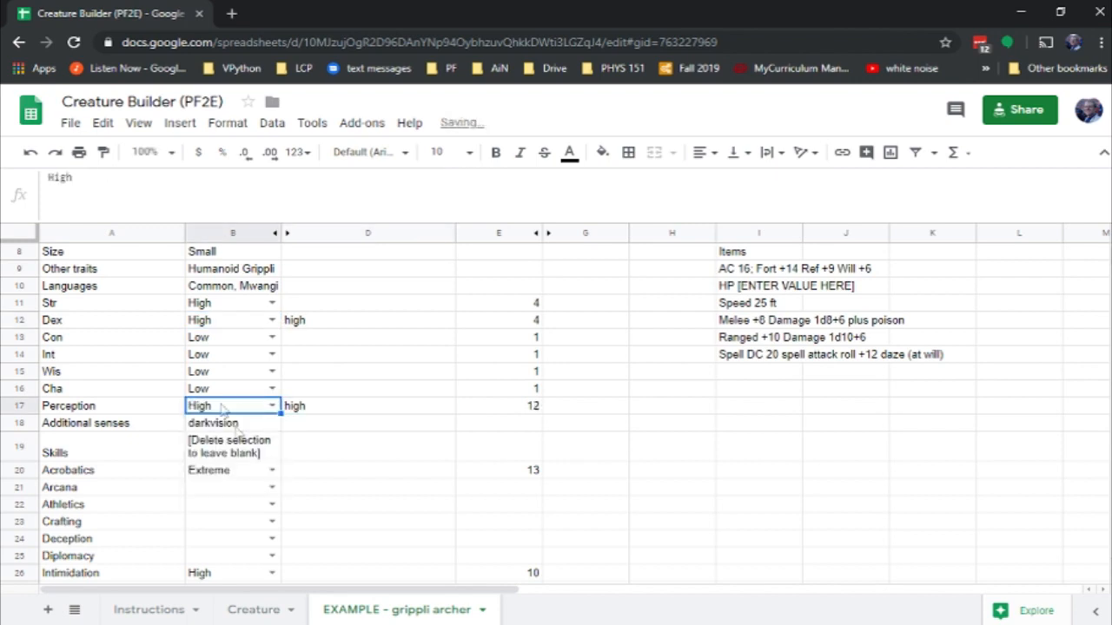
- Set the creature's Str to Low and its Con to Moderate
left_click(239, 308)
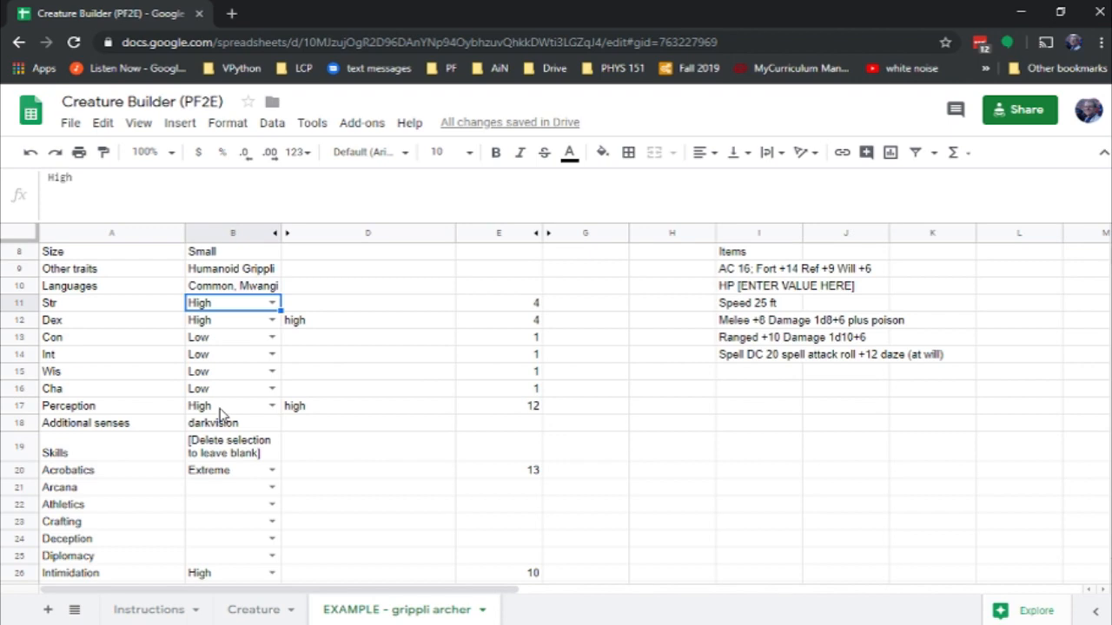
double_click(276, 304)
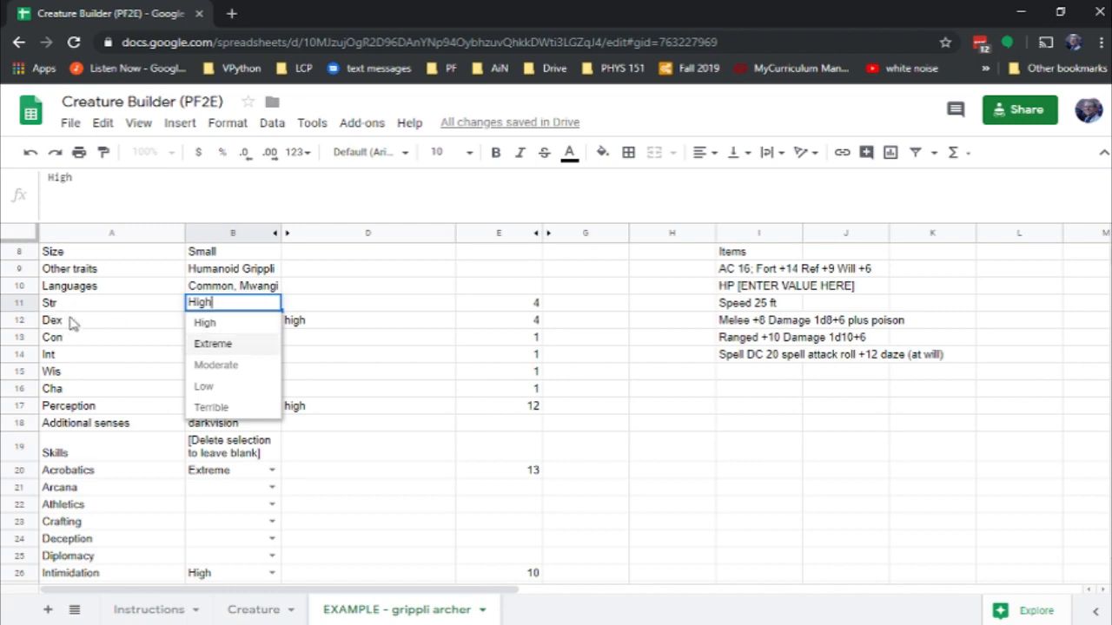
left_click(223, 366)
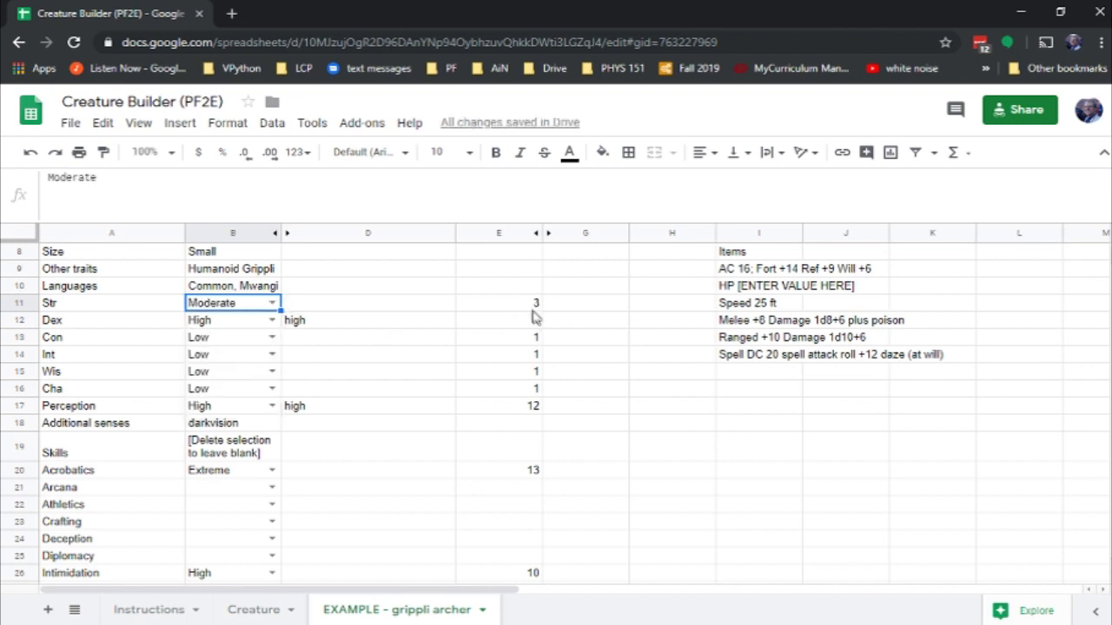
left_click(272, 302)
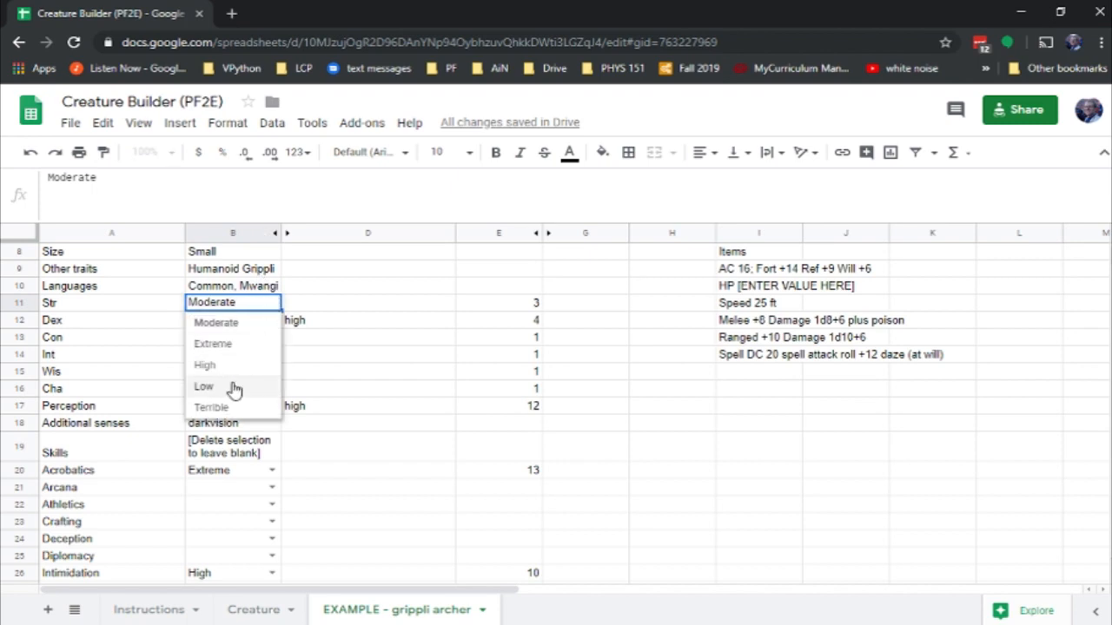
left_click(231, 388)
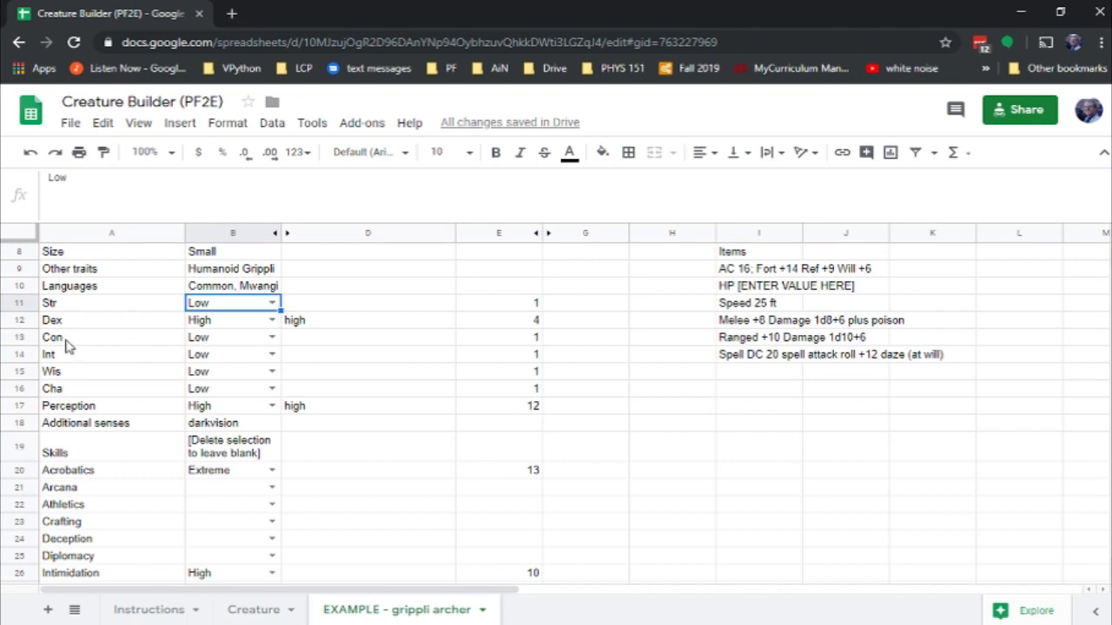
left_click(273, 338)
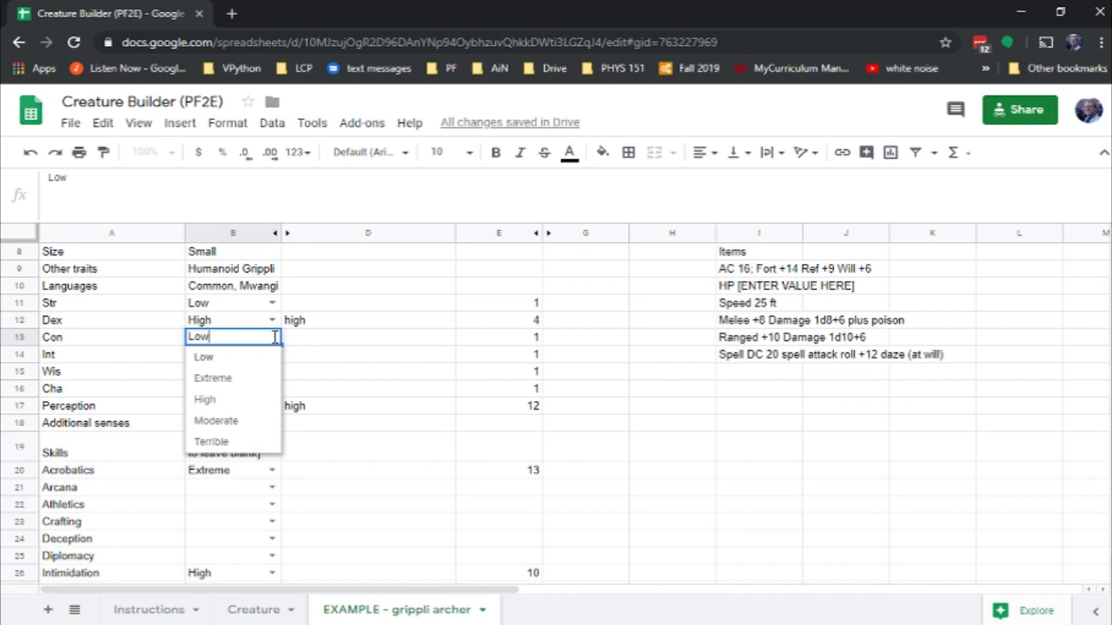
left_click(217, 421)
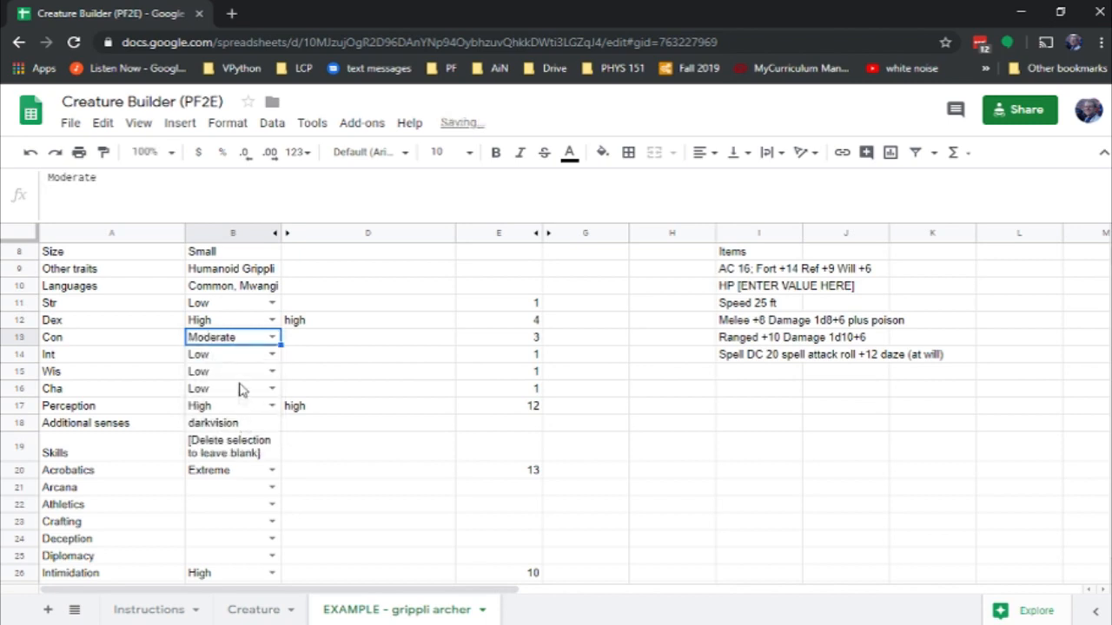
- Try Moderate for the creature's Int and return it to Low
left_click(271, 354)
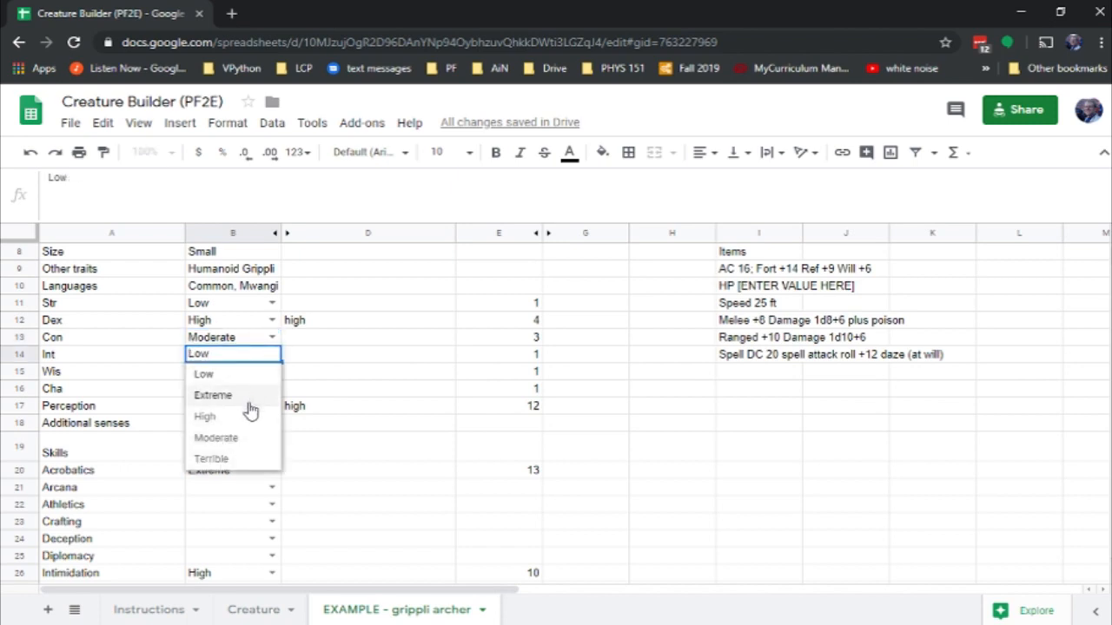
left_click(240, 439)
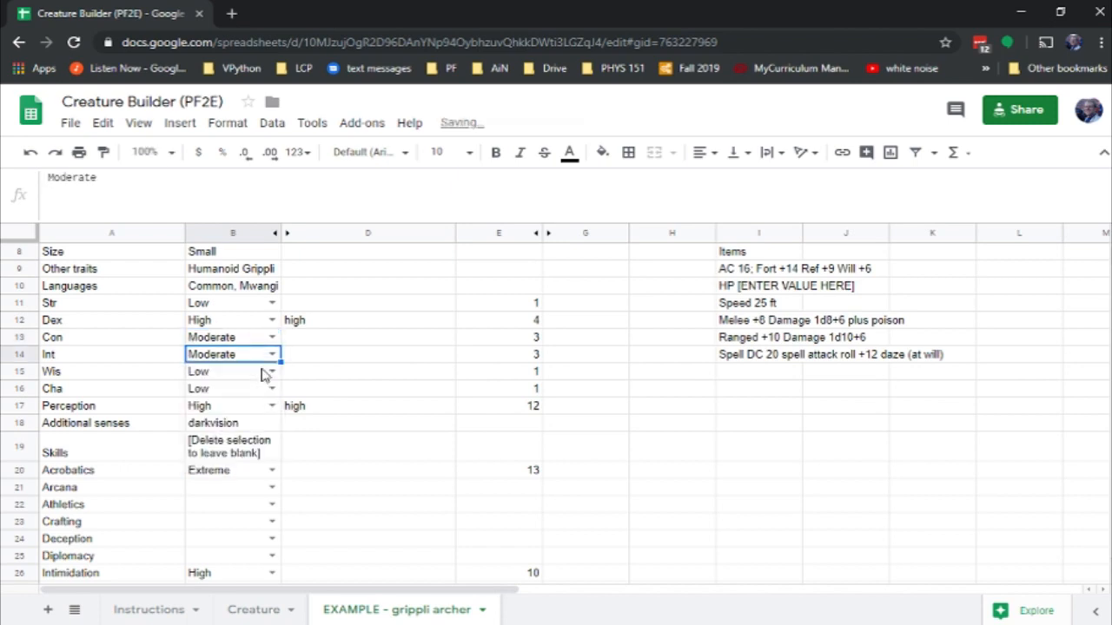
double_click(277, 352)
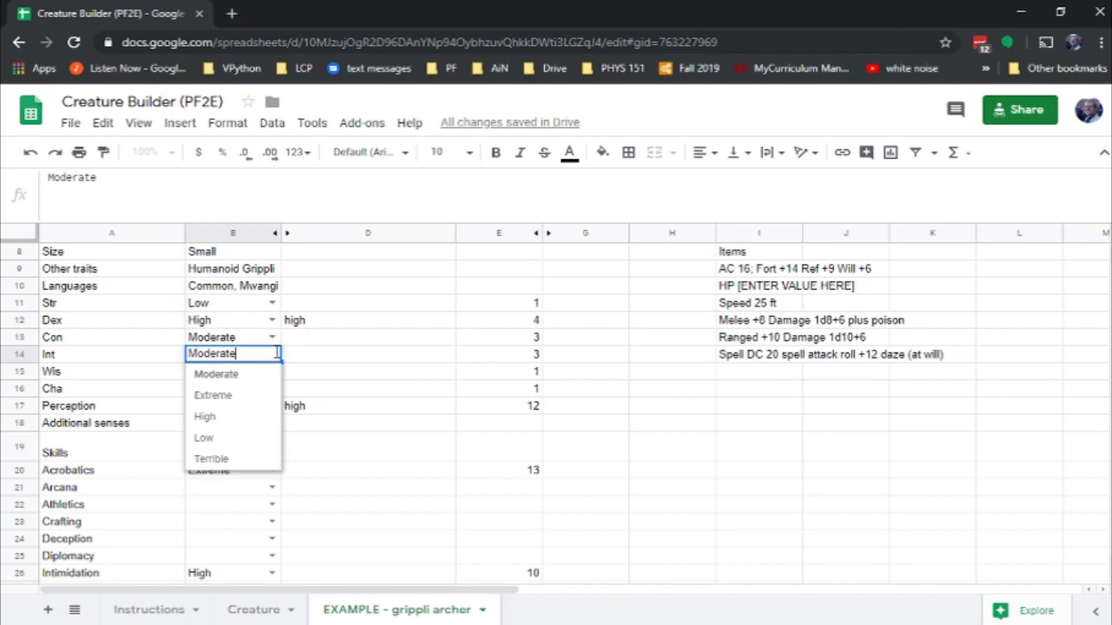
left_click(233, 441)
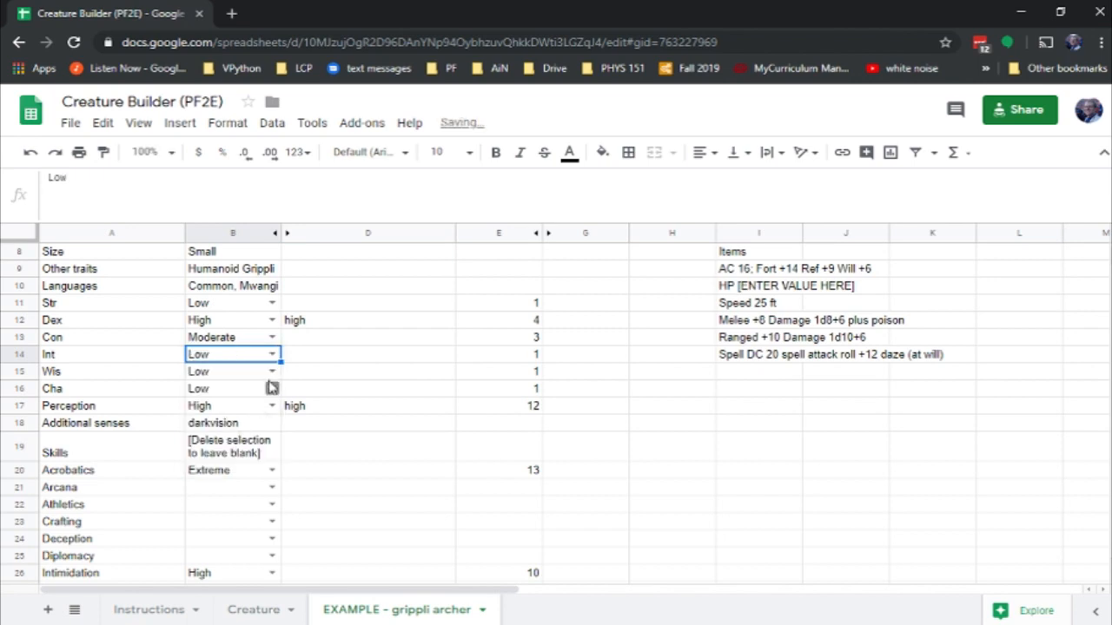
- Set the creature's Wis to High and its Cha to Moderate
left_click(271, 371)
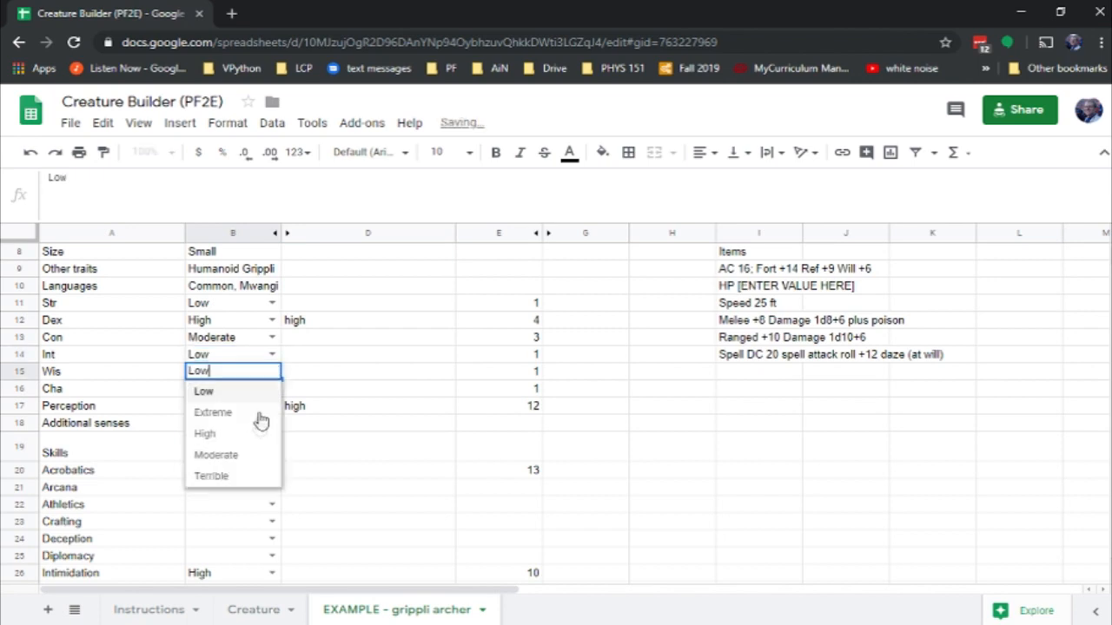
left_click(243, 456)
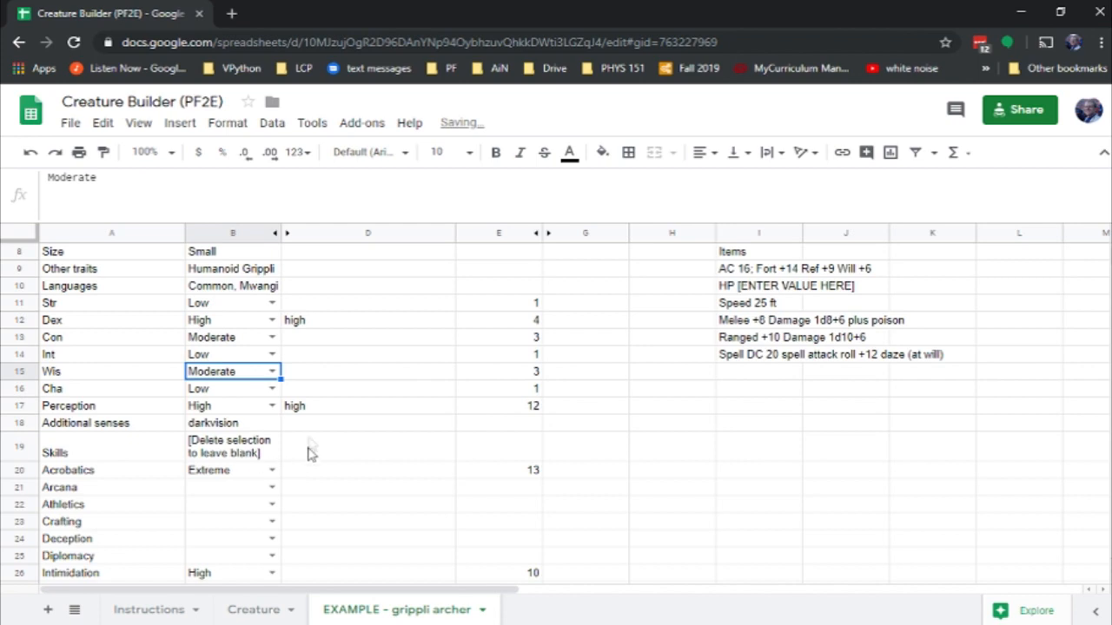
left_click(272, 371)
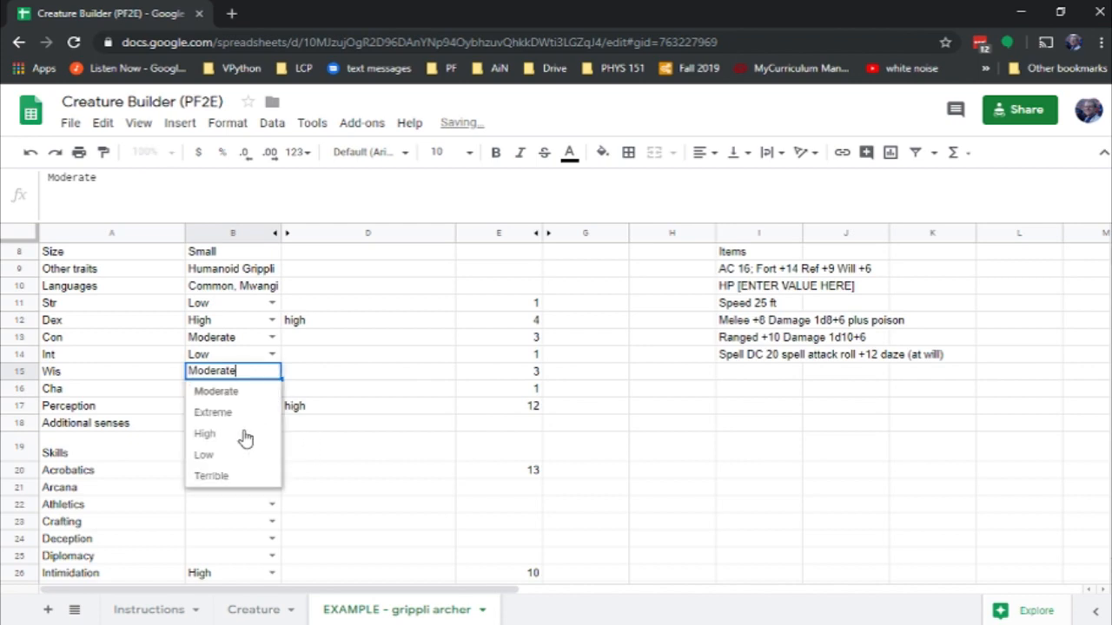
left_click(202, 434)
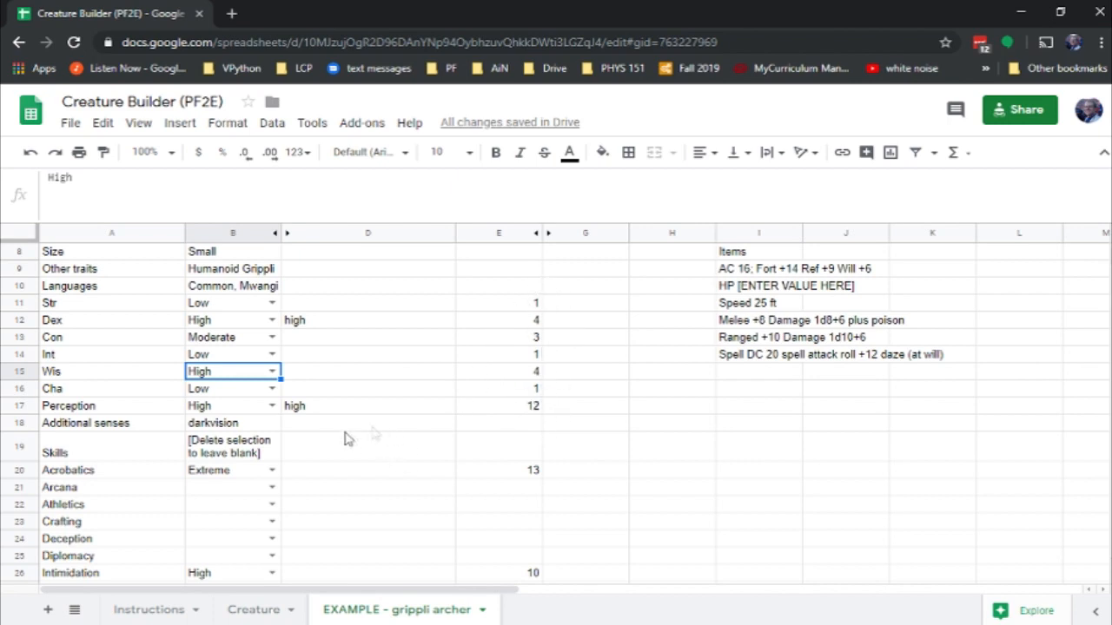
left_click(271, 389)
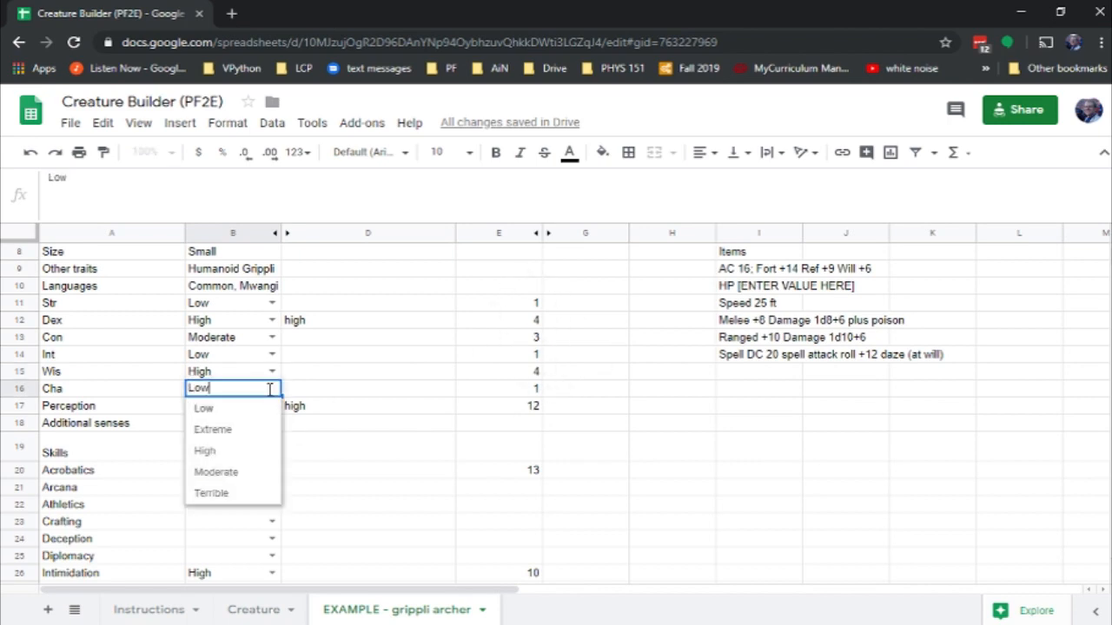
left_click(217, 472)
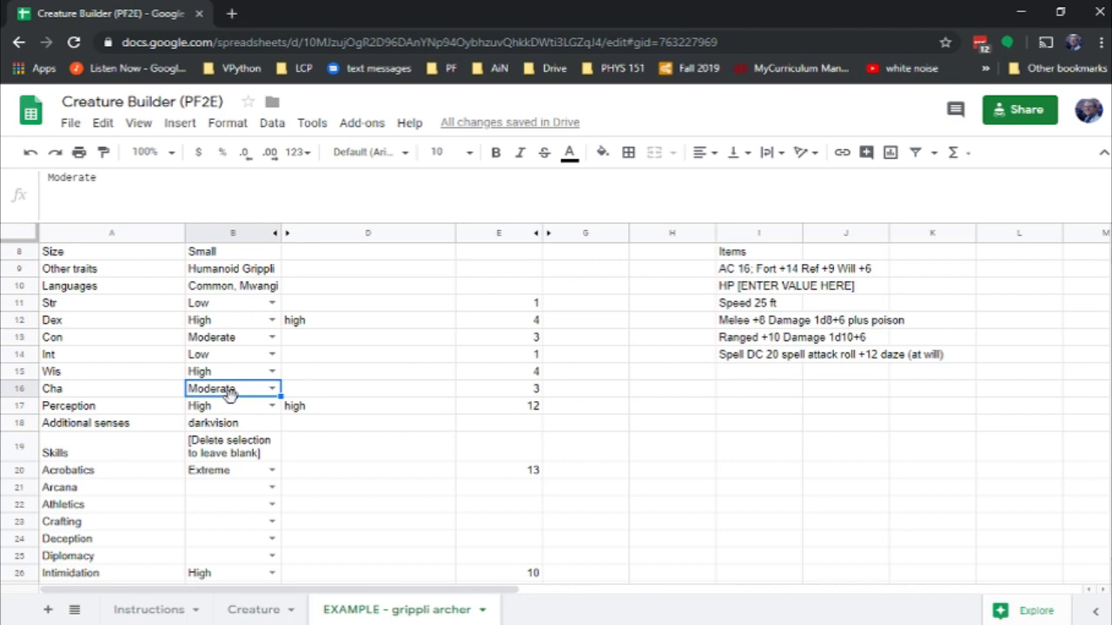
- Review the Perception, senses and preset skill selections, and check how they appear in the generated stat block
left_click(235, 410)
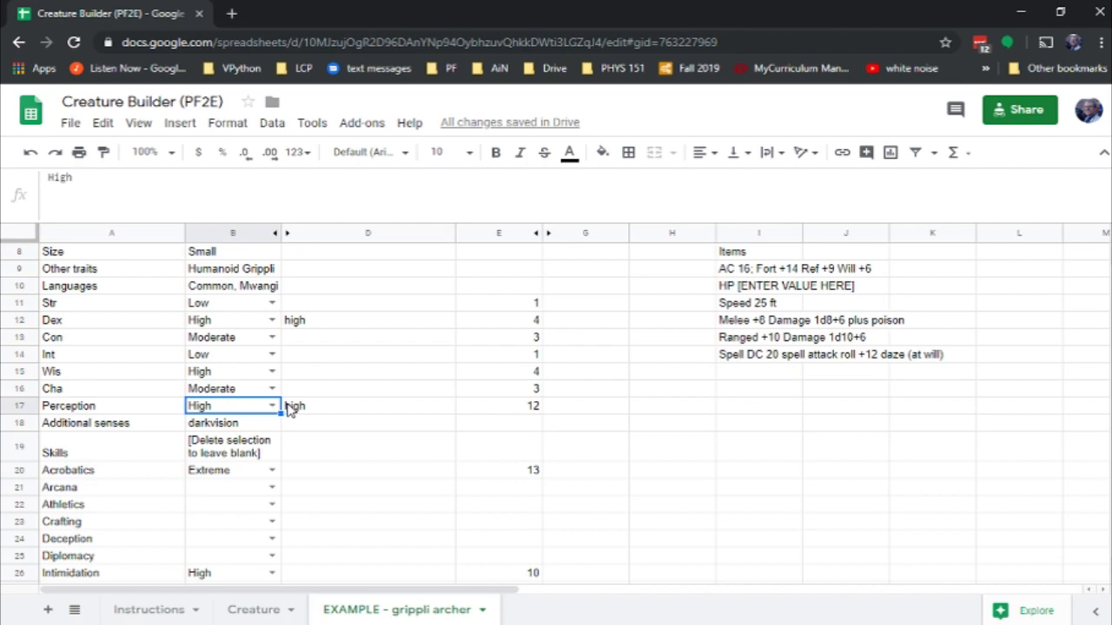
key("Down")
key("Down")
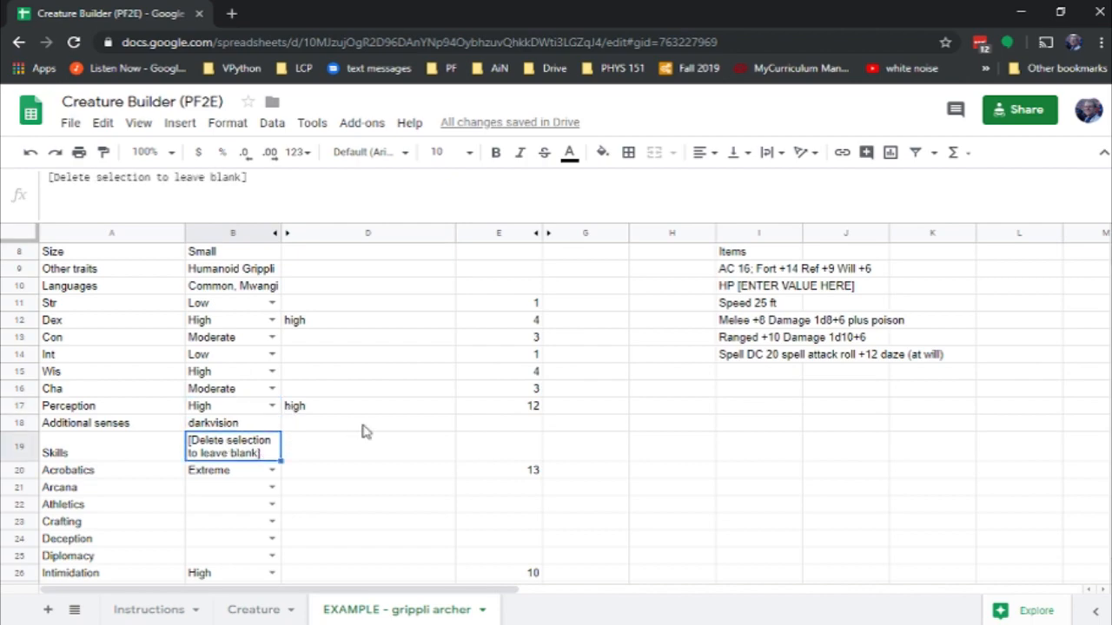
scroll(363, 430, "down", 2)
scroll(363, 431, "down", 3)
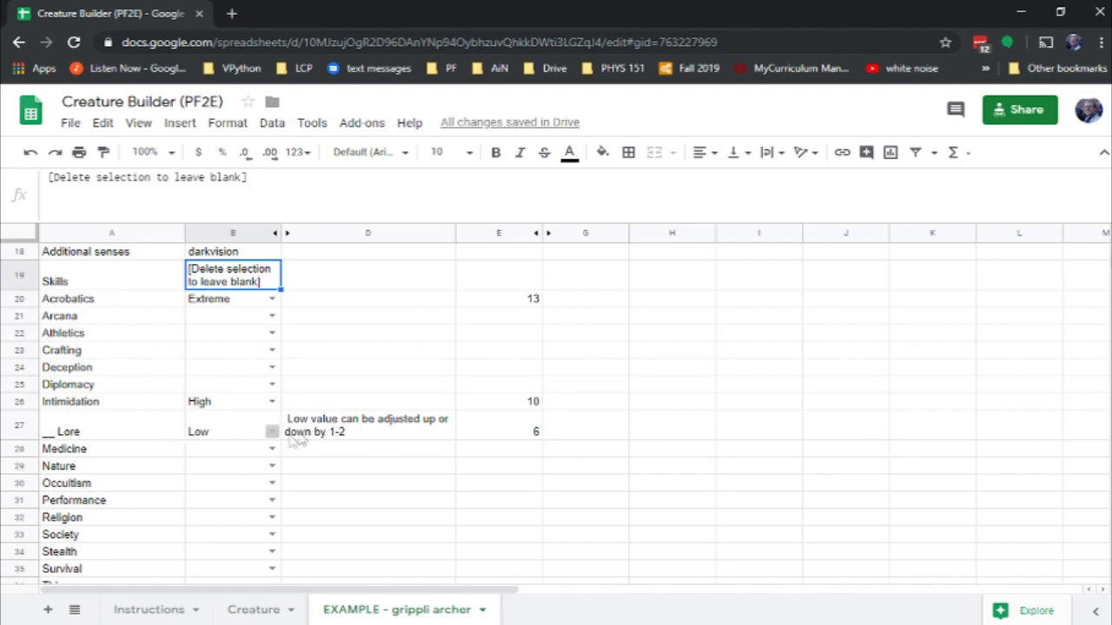
left_click(235, 304)
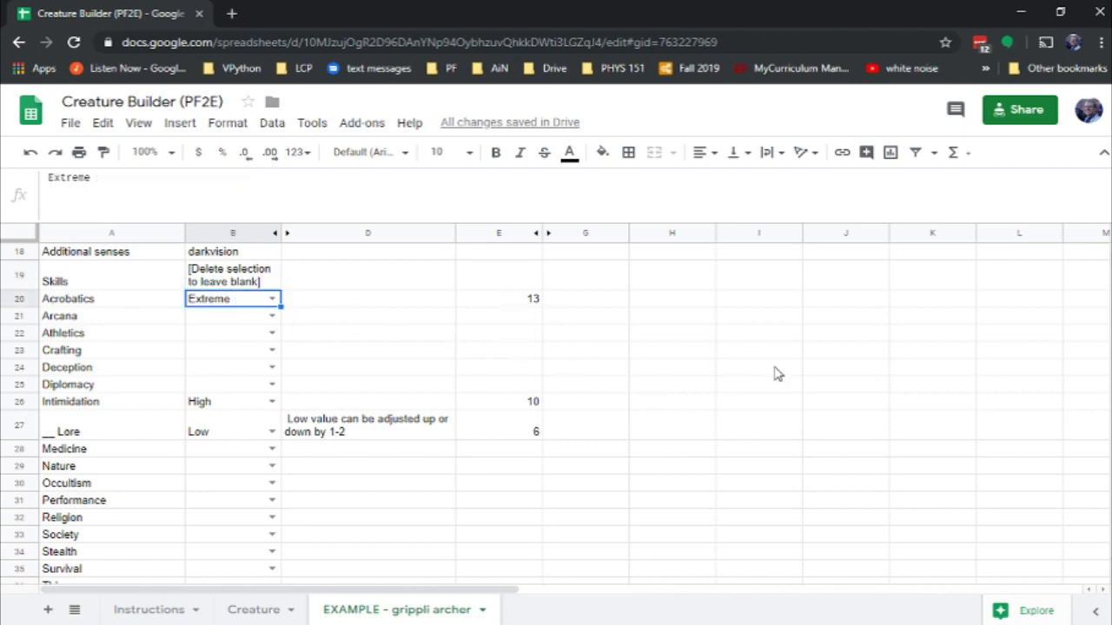
scroll(888, 392, "up", 5)
scroll(888, 394, "up", 1)
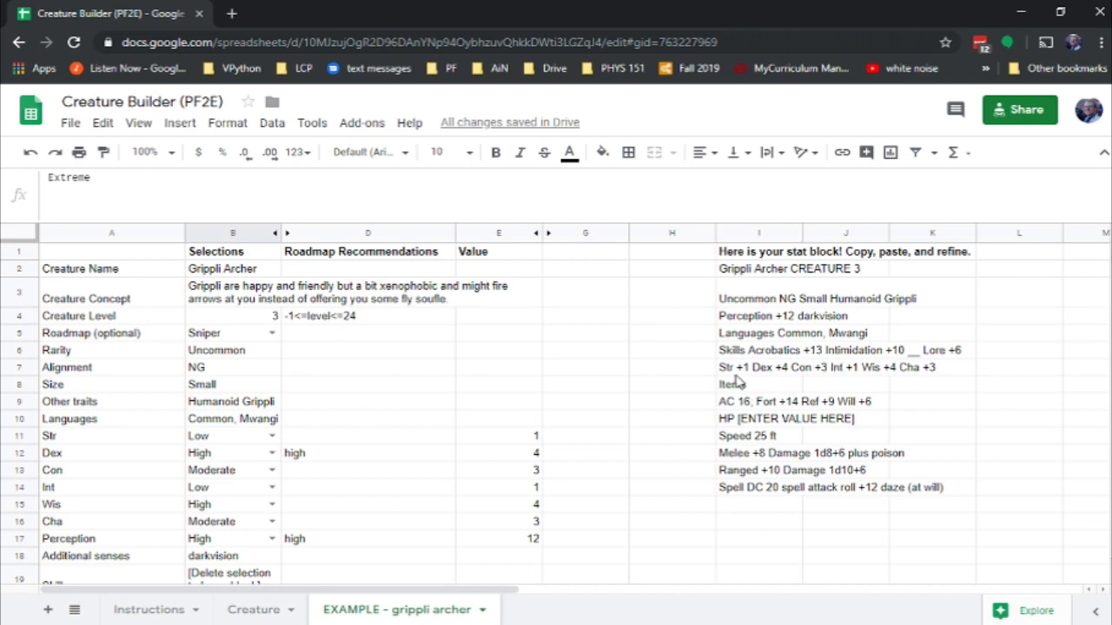
- Clear the preset selections for the Acrobatics, Intimidation and Lore skills
scroll(551, 397, "down", 6)
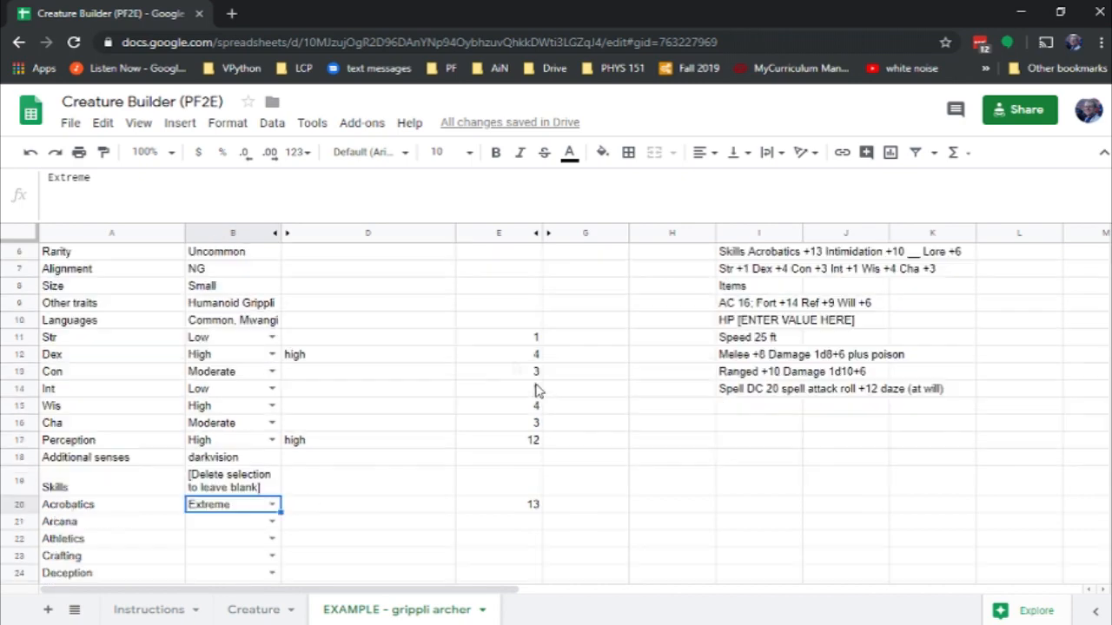
key("Delete")
key("Down")
key("Down")
key("Down")
key("Down")
key("Down")
key("Down")
key("Delete")
key("Down")
key("Delete")
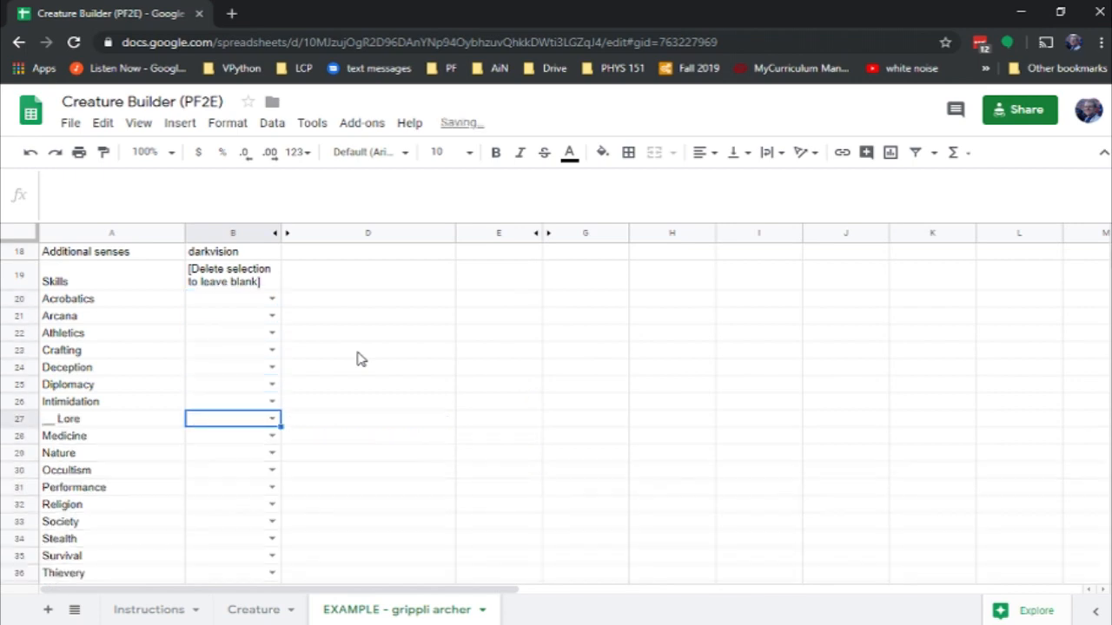
- Set the creature's Acrobatics skill to High
scroll(360, 360, "down", 3)
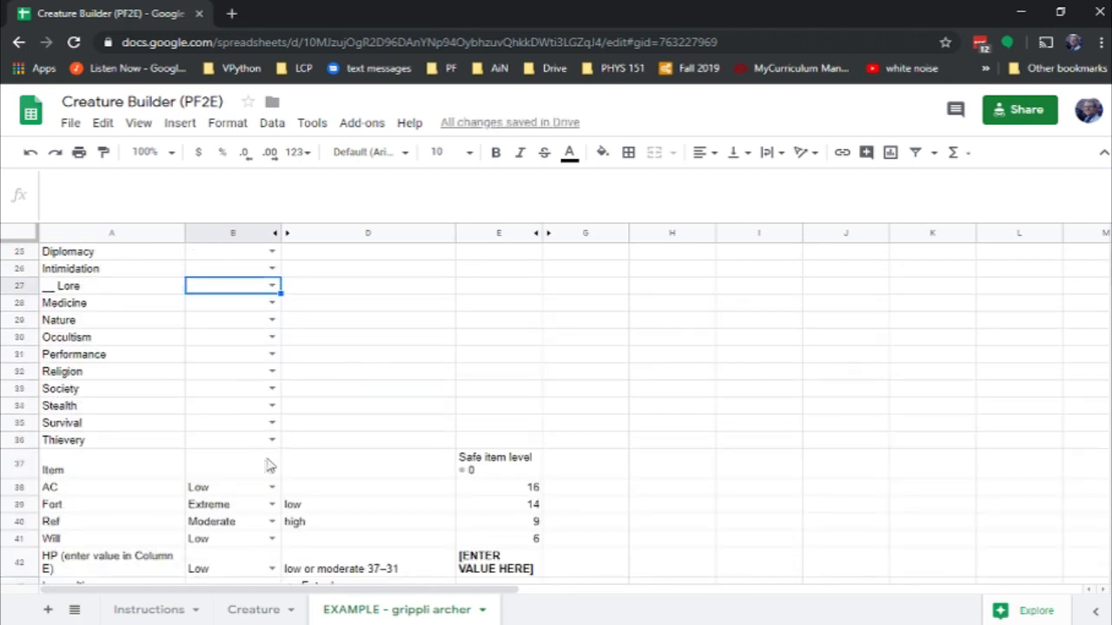
scroll(342, 423, "up", 4)
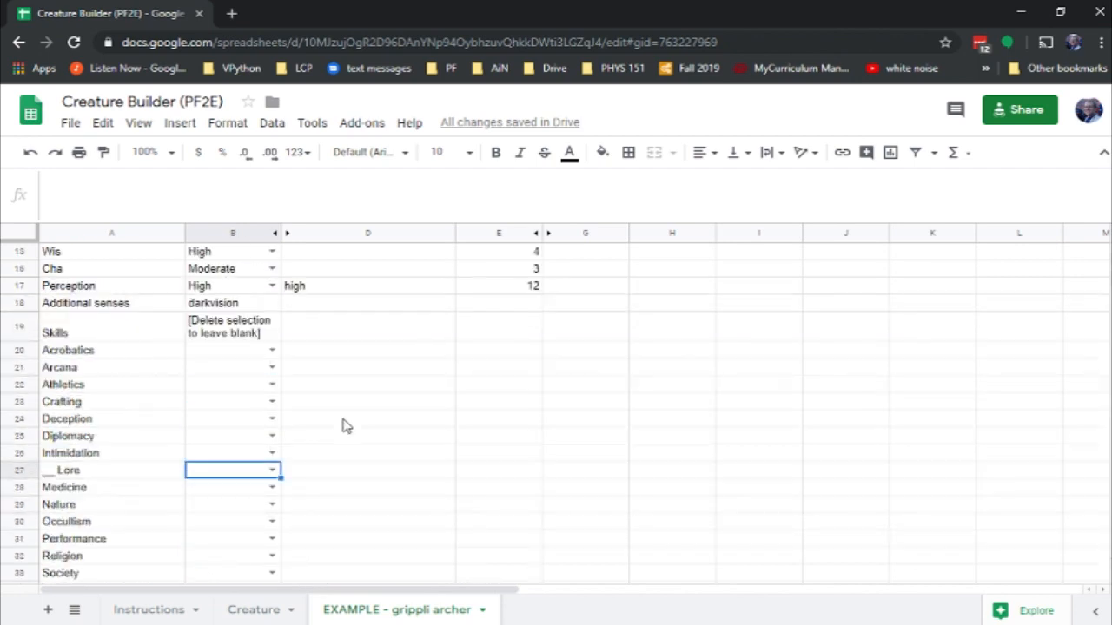
scroll(343, 426, "down", 1)
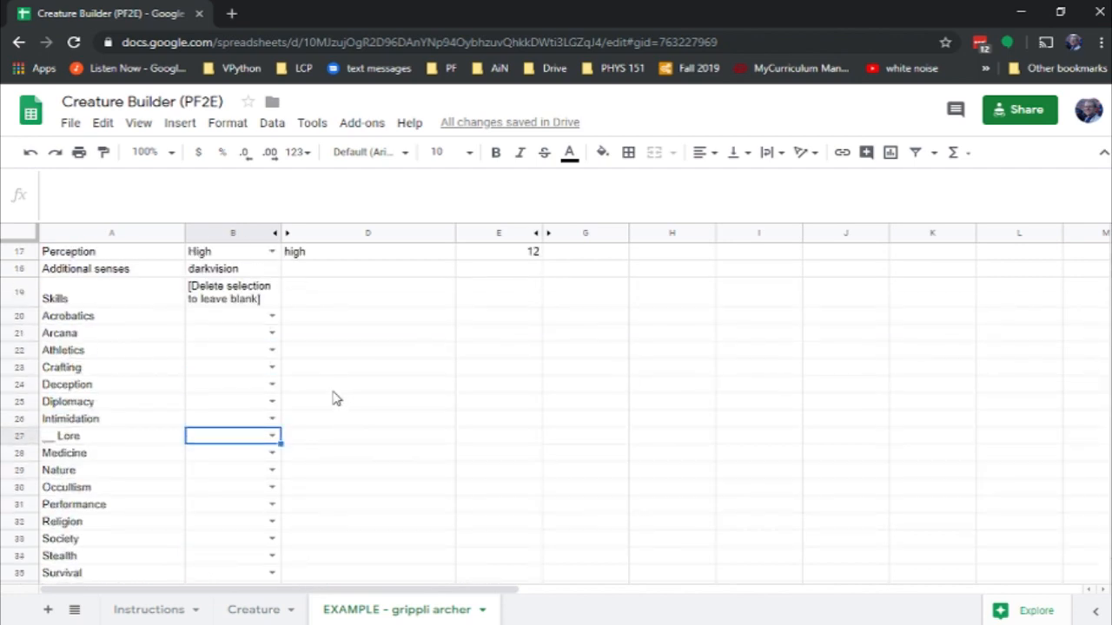
scroll(334, 397, "down", 2)
scroll(333, 397, "up", 2)
left_click(272, 317)
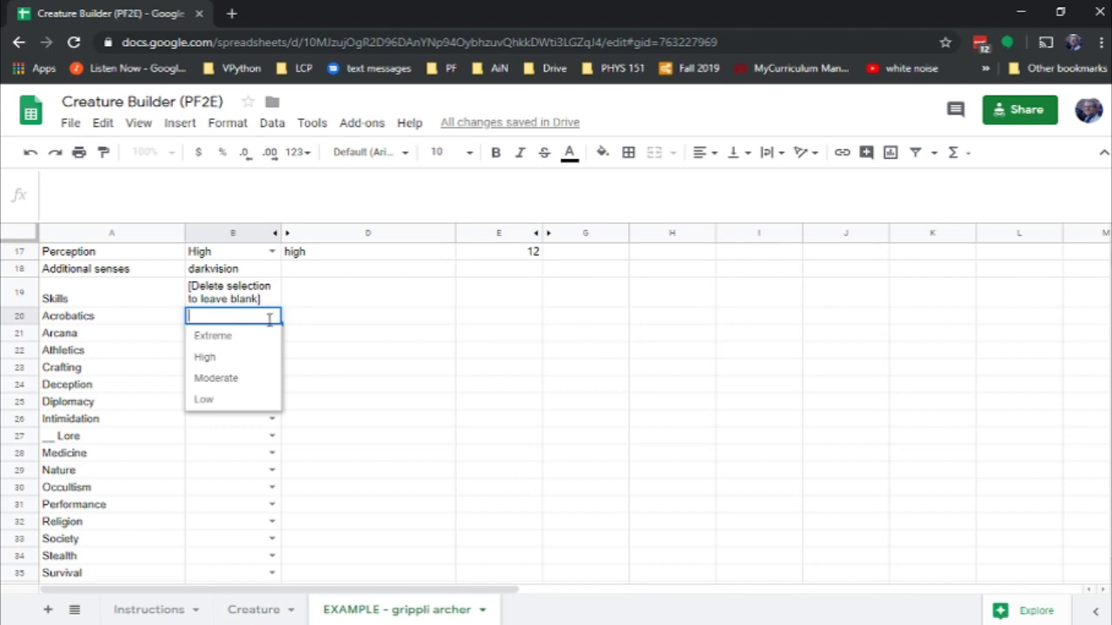
left_click(206, 360)
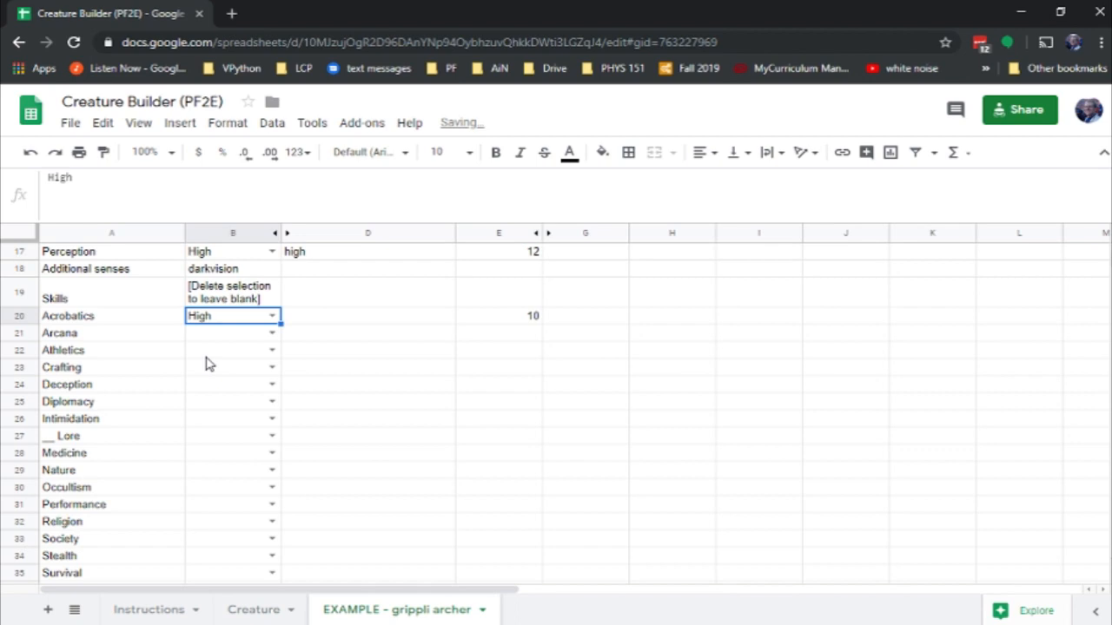
- Leave Arcana blank, and set the Athletics skill to Low and the Crafting skill to Moderate
left_click(207, 338)
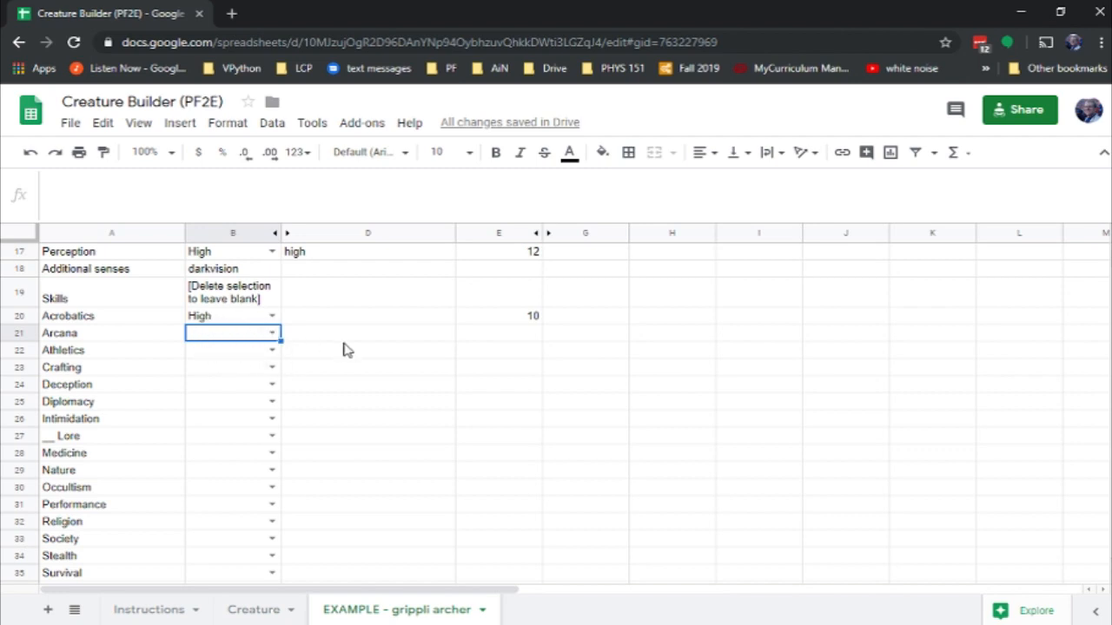
key("Down")
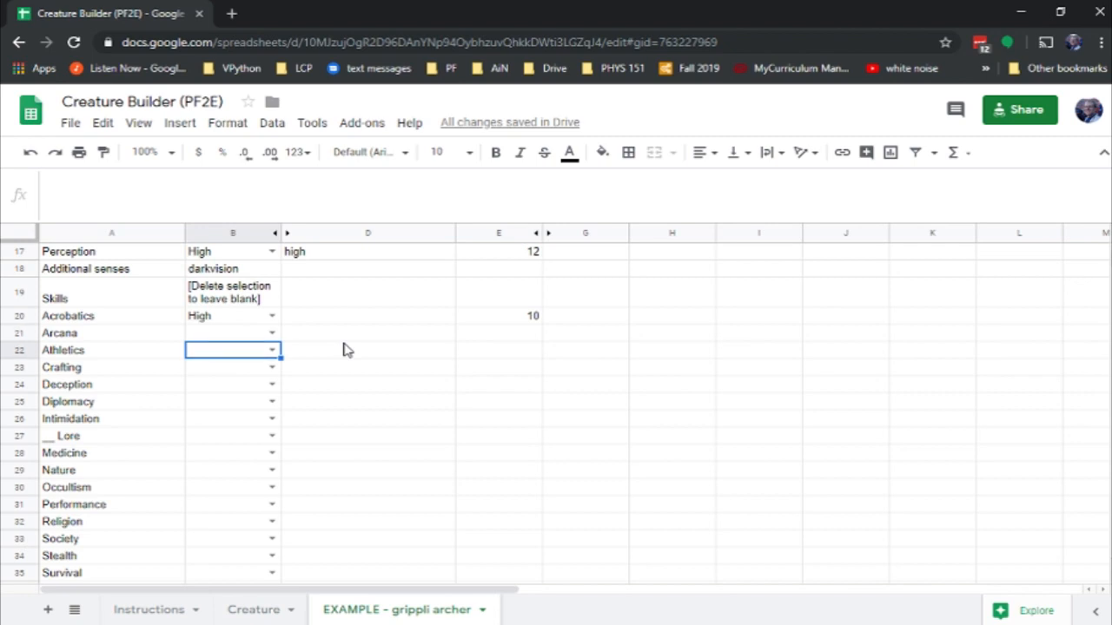
left_click(272, 351)
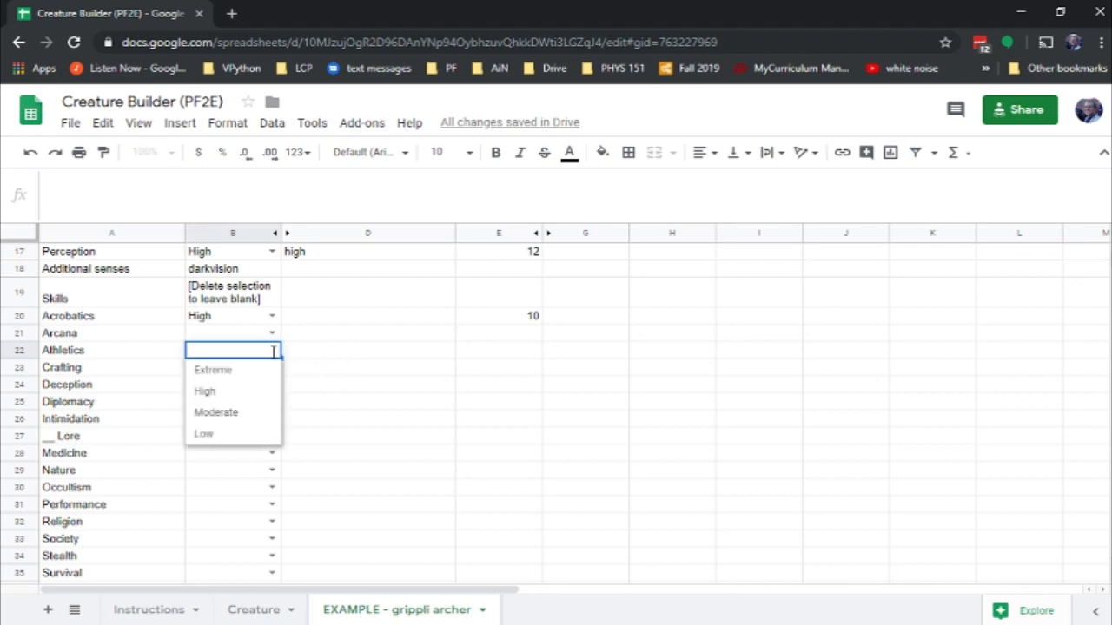
left_click(227, 440)
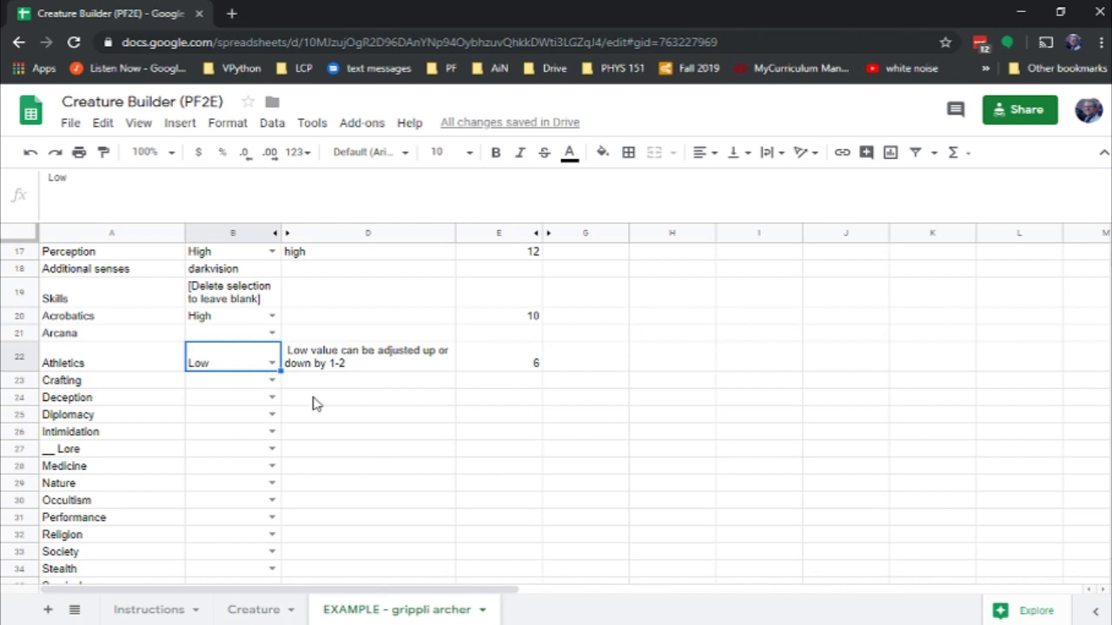
left_click(412, 368)
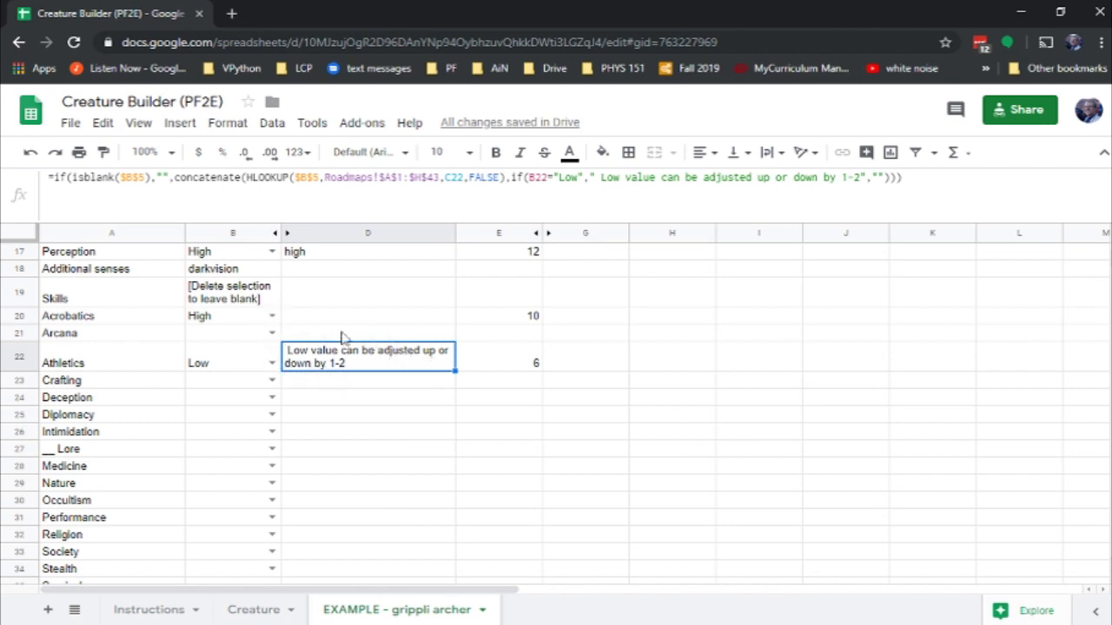
left_click(521, 369)
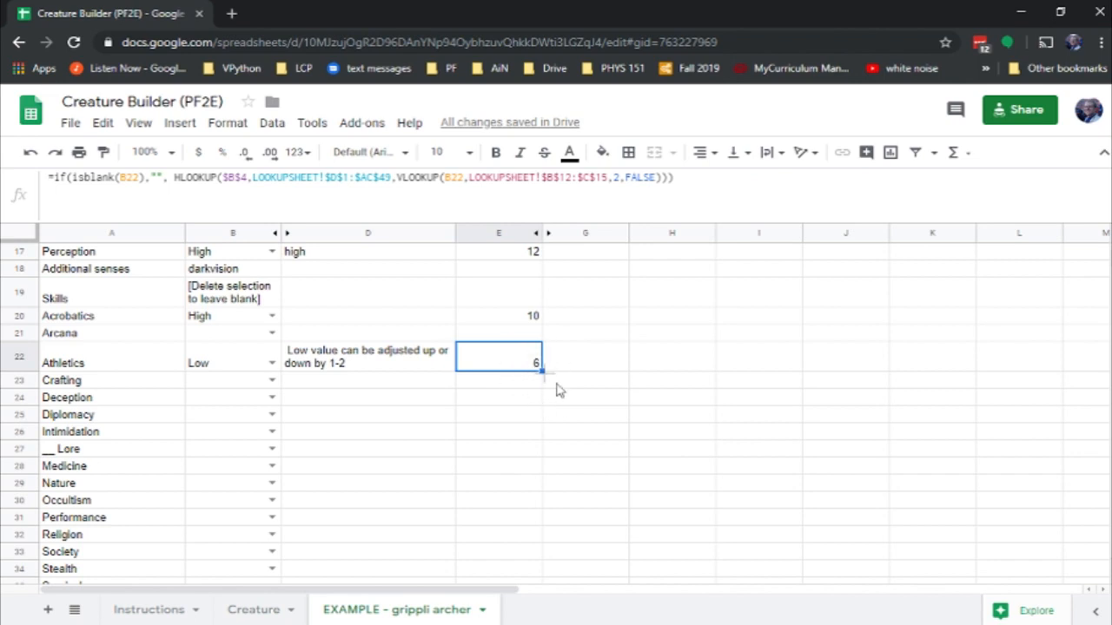
left_click(273, 382)
left_click(245, 448)
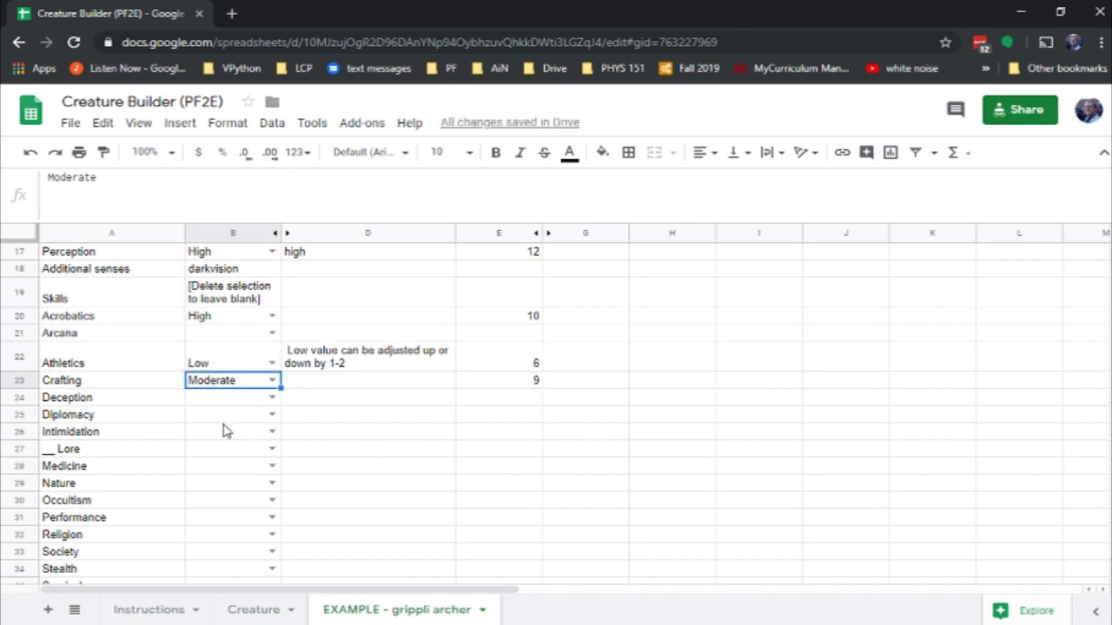
- Rename the blank Lore skill as "Jungle Lore" and set it to Low, leaving Deception, Diplomacy and Intimidation blank
scroll(217, 420, "down", 1)
left_click(204, 368)
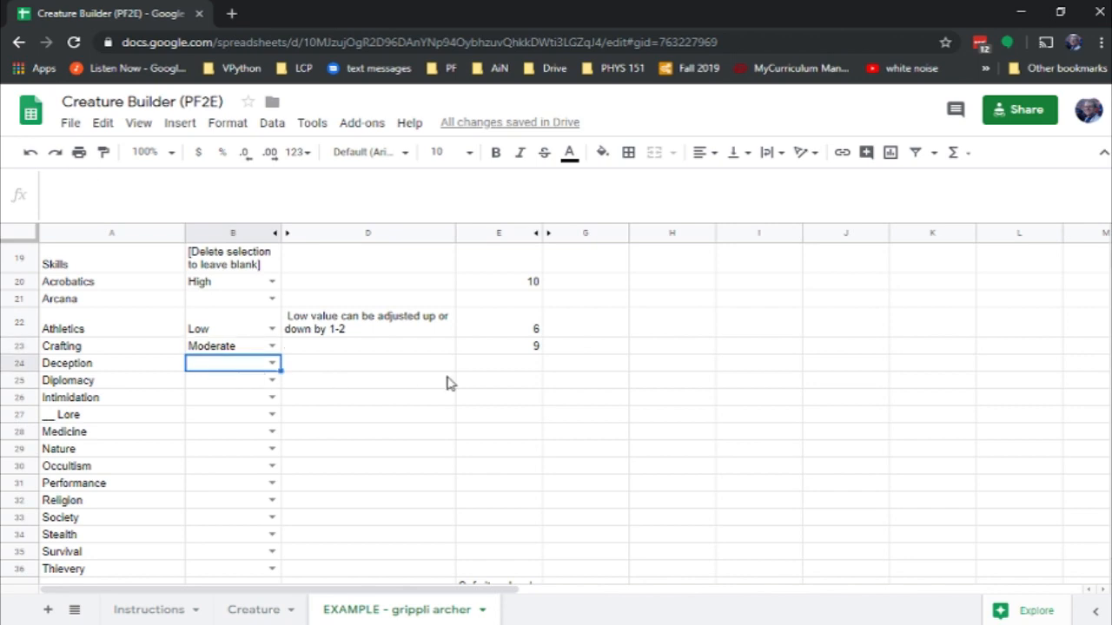
key("Down")
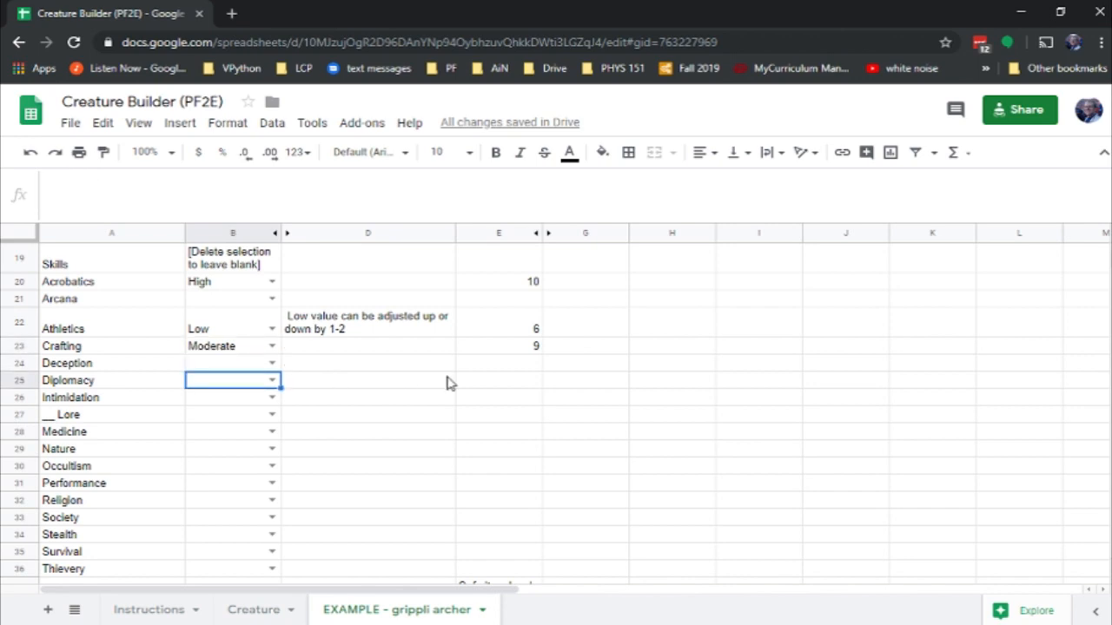
key("Down")
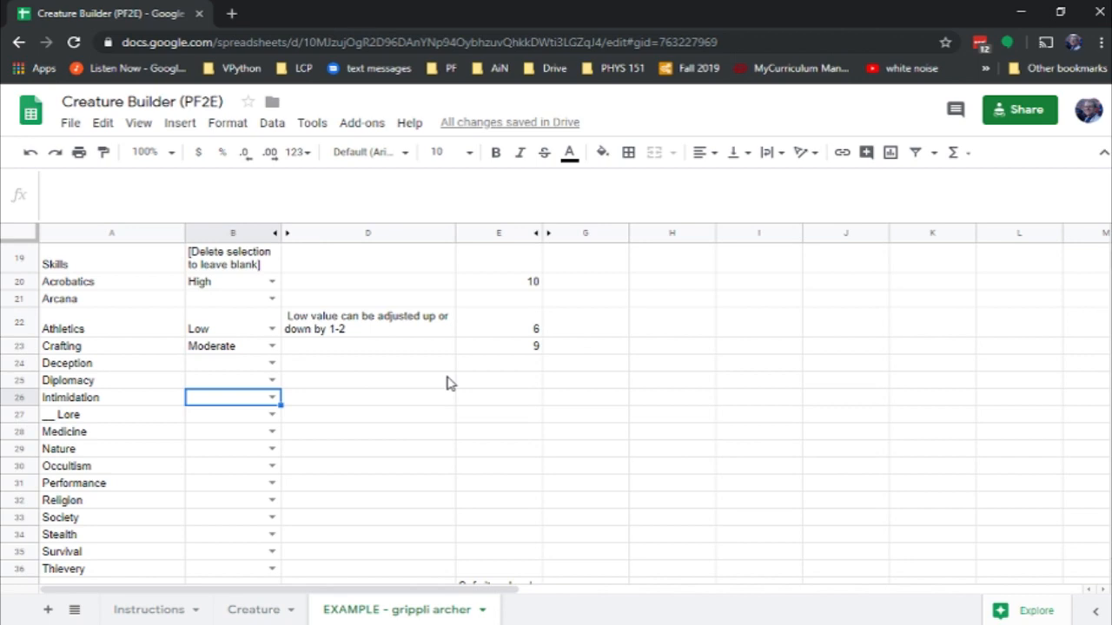
key("Down")
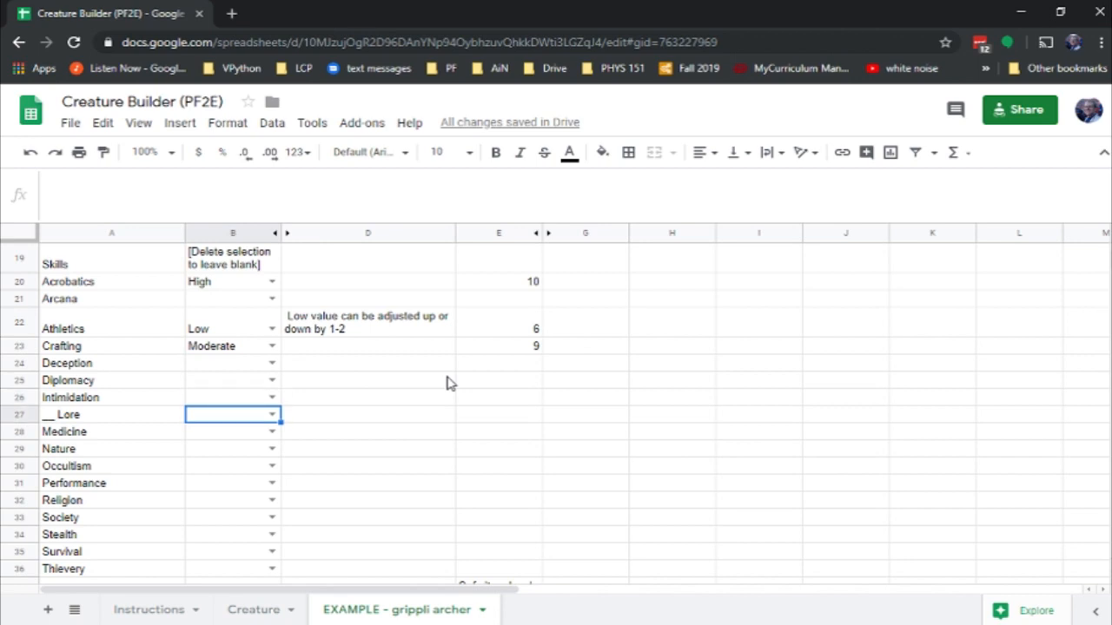
key("Left")
key("Right")
key("Left")
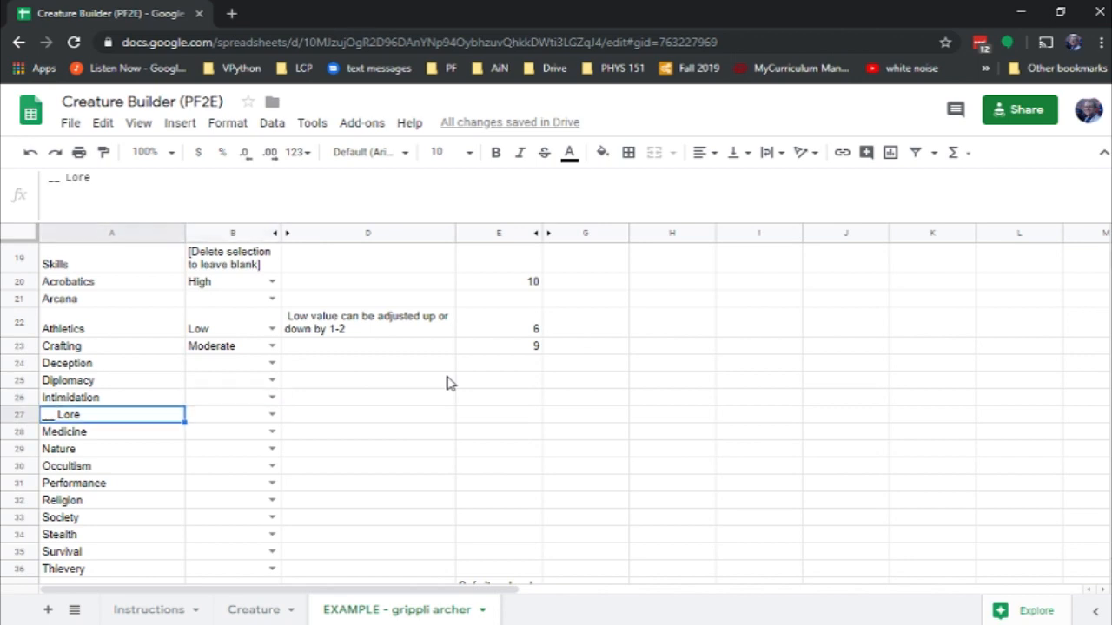
key("Return")
key("shift+Right")
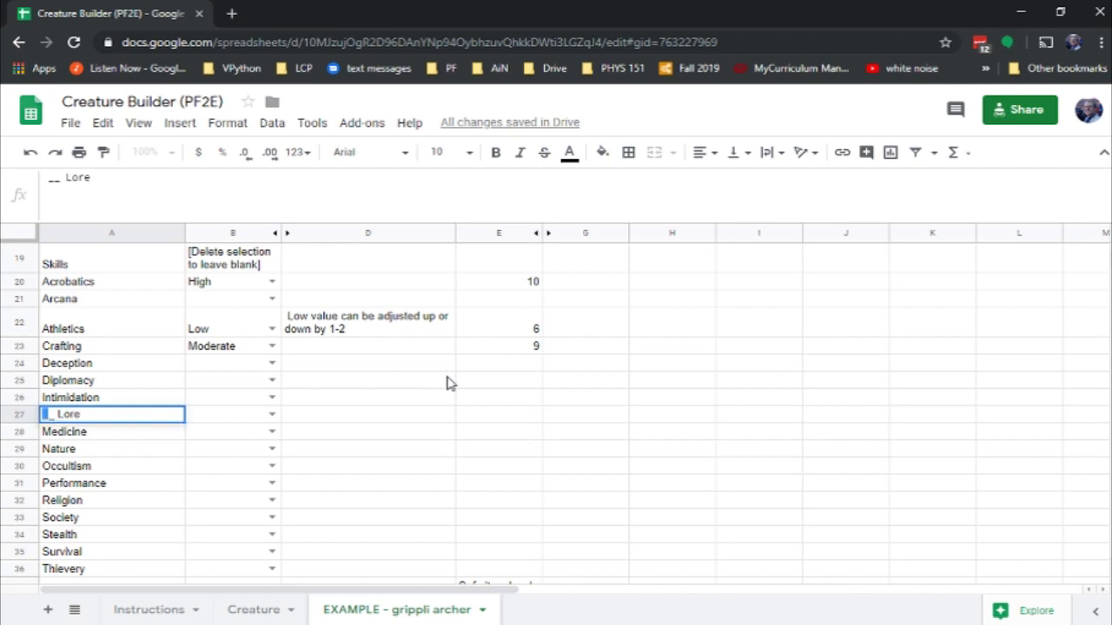
type("Jungle")
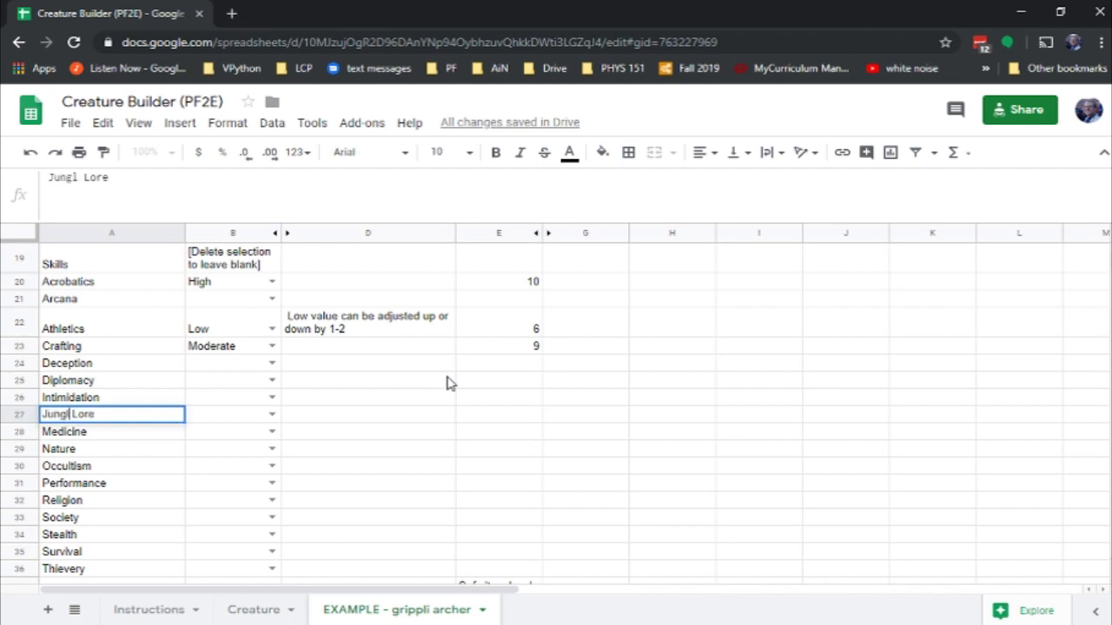
key("Return")
key("Up")
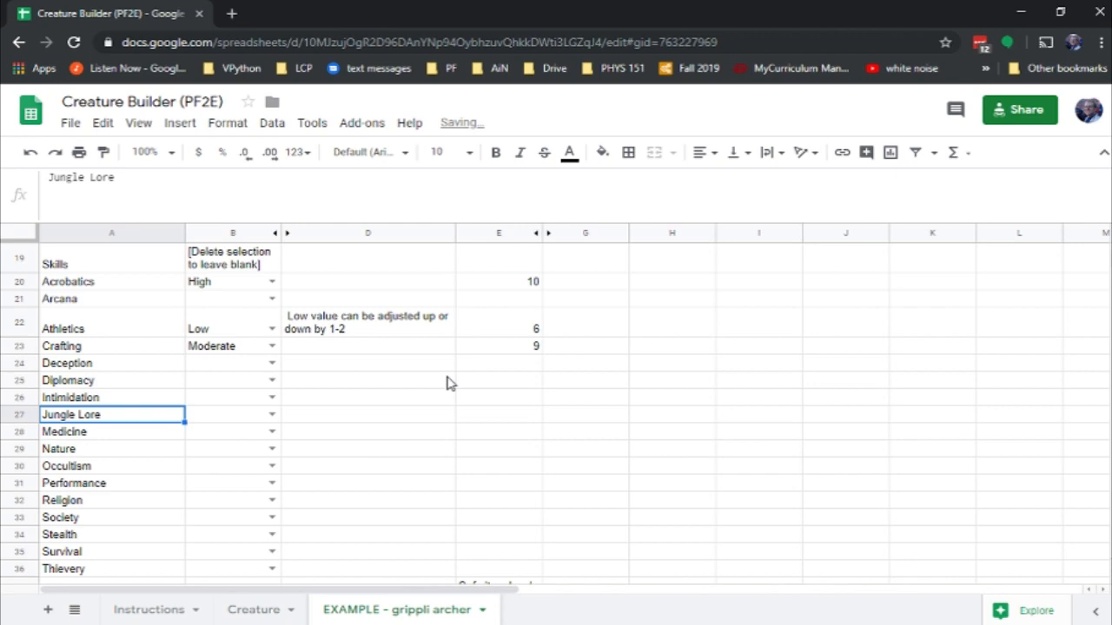
left_click(273, 415)
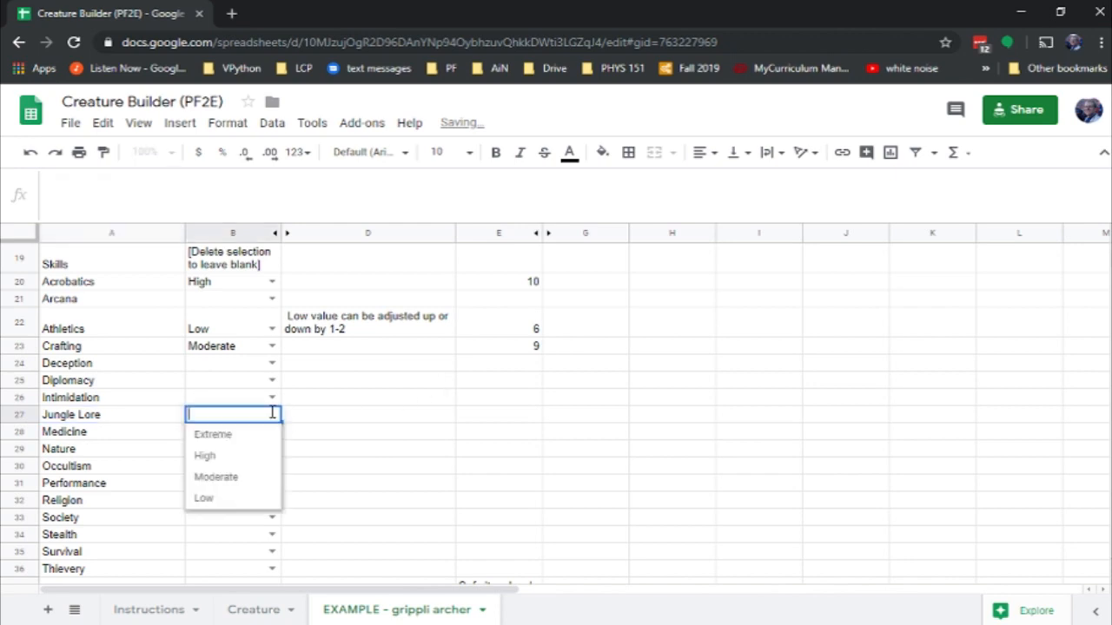
left_click(233, 499)
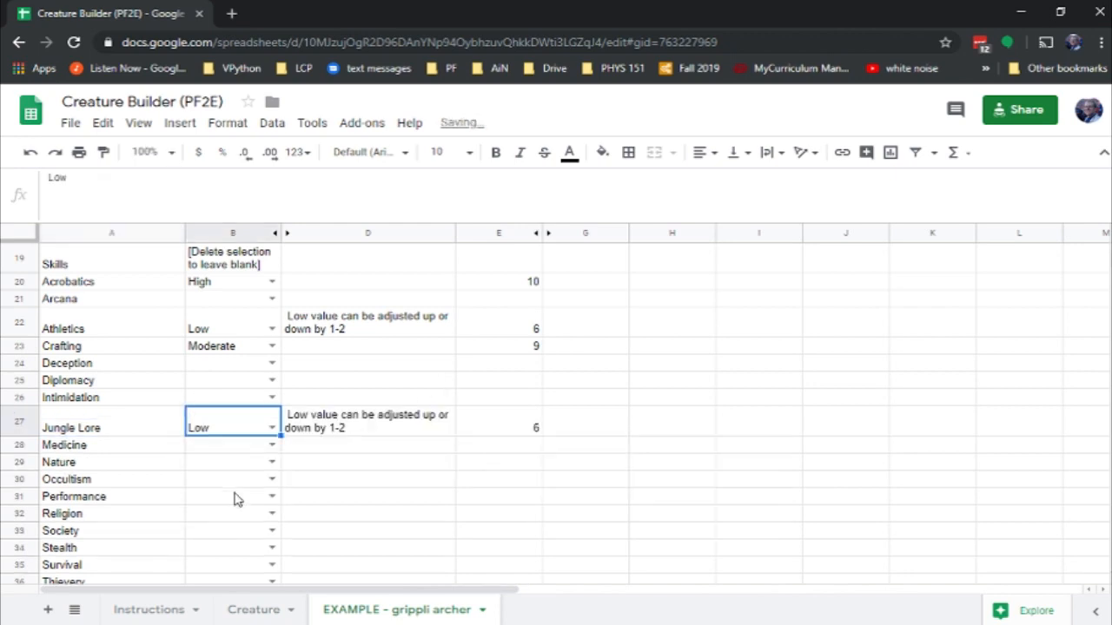
- Leave the Medicine skill blank and set the Nature skill to Low
left_click(252, 450)
key("Down")
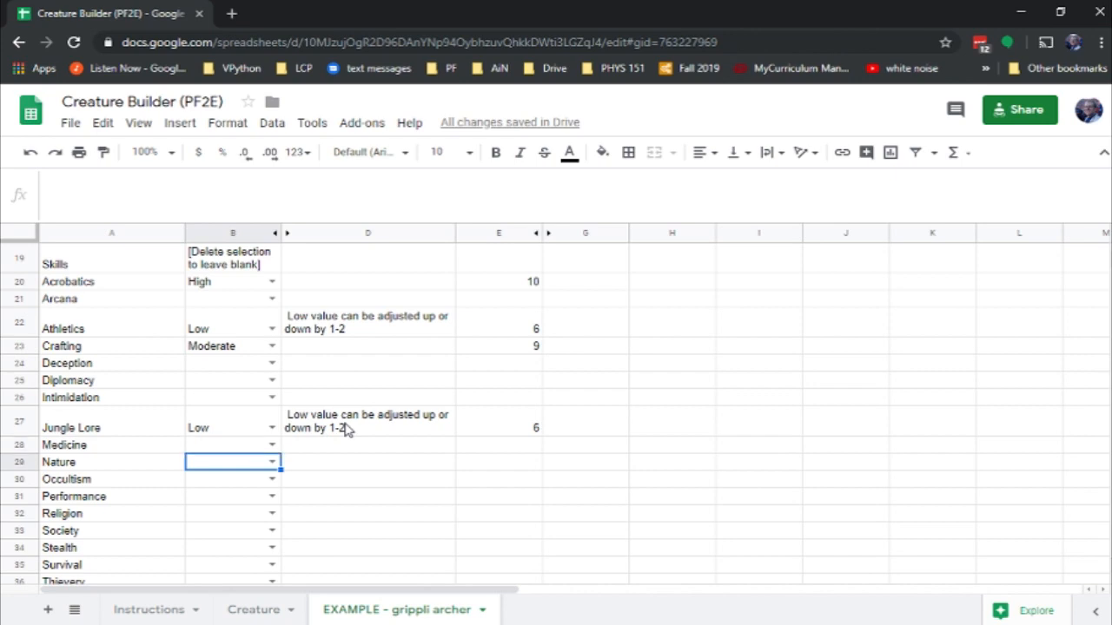
left_click(272, 461)
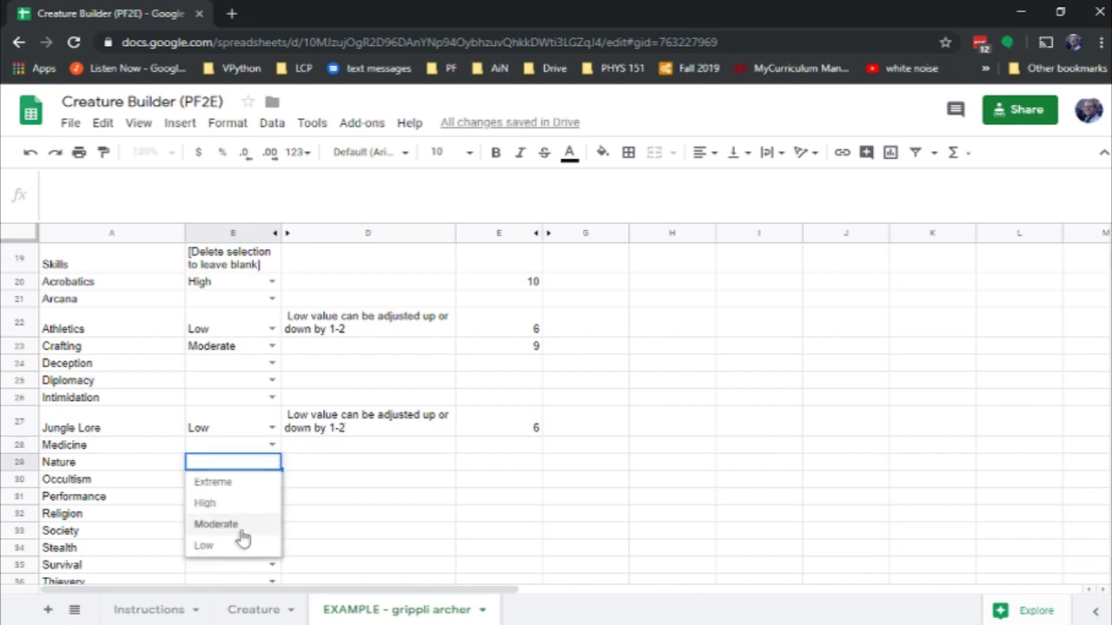
left_click(205, 545)
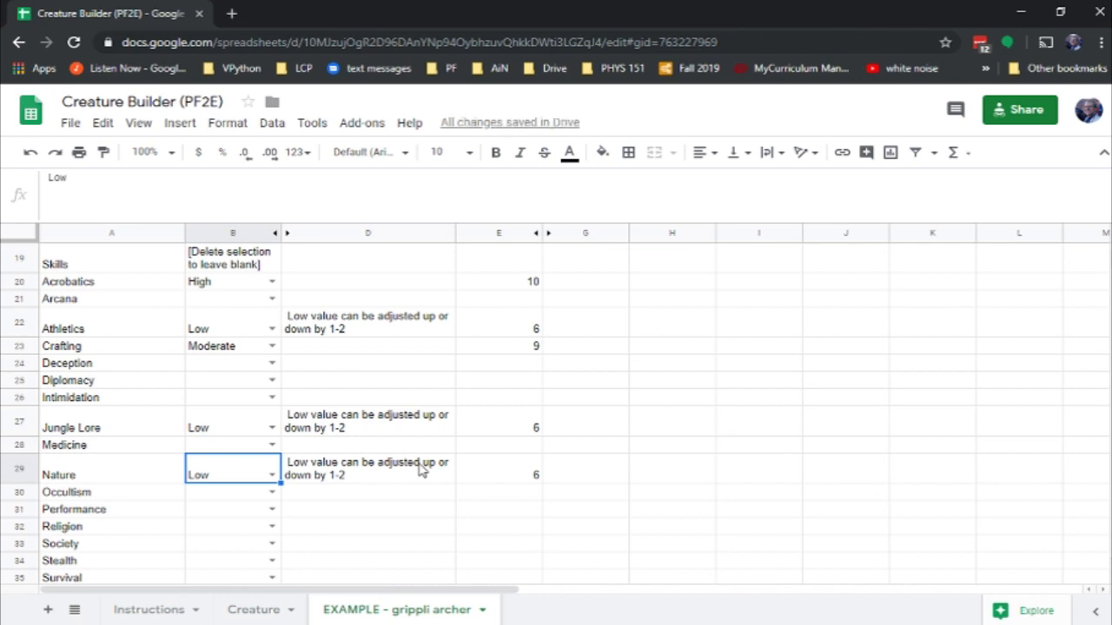
- Set the Stealth skill to Moderate and Survival to Low, leaving Thievery and the skills from Occultism to Society blank
key("Down")
key("Down")
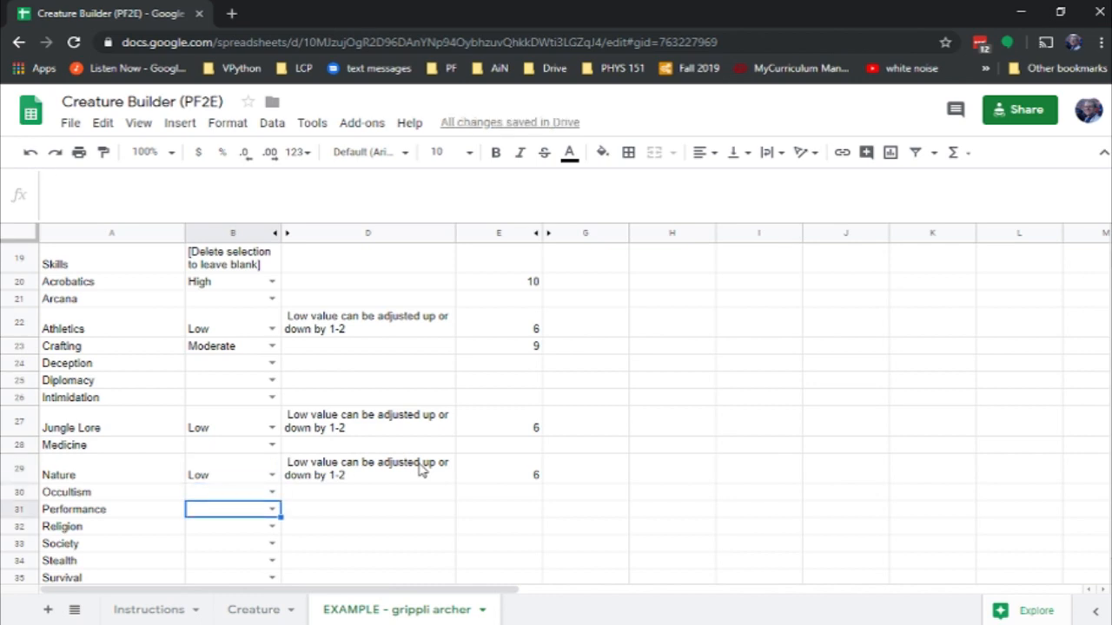
key("Down")
key("Down")
key("Down")
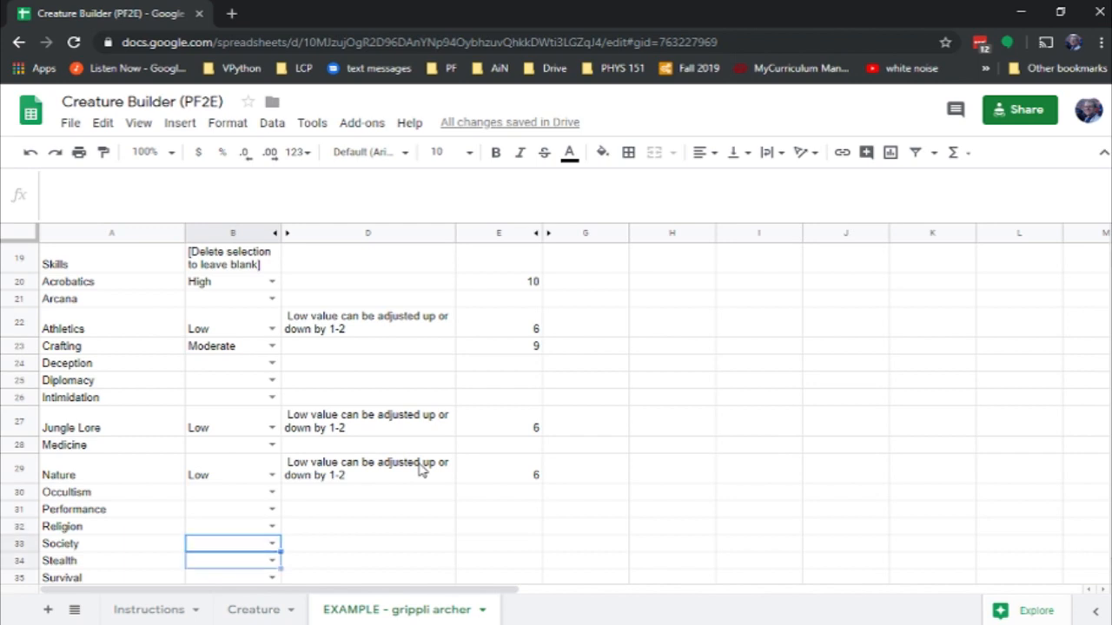
scroll(418, 469, "down", 3)
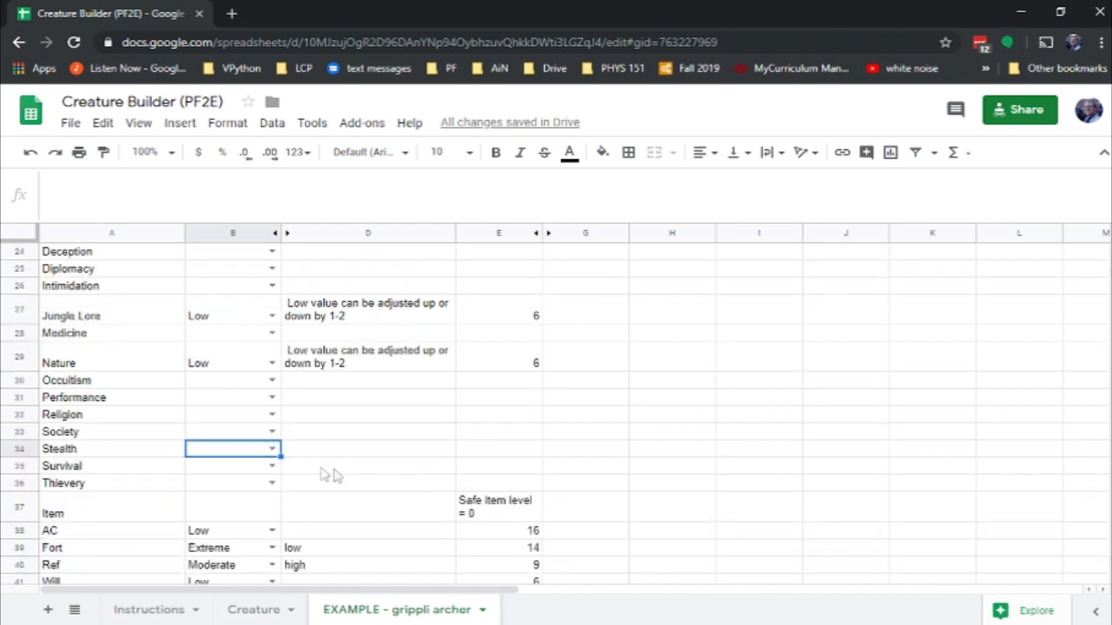
left_click(272, 449)
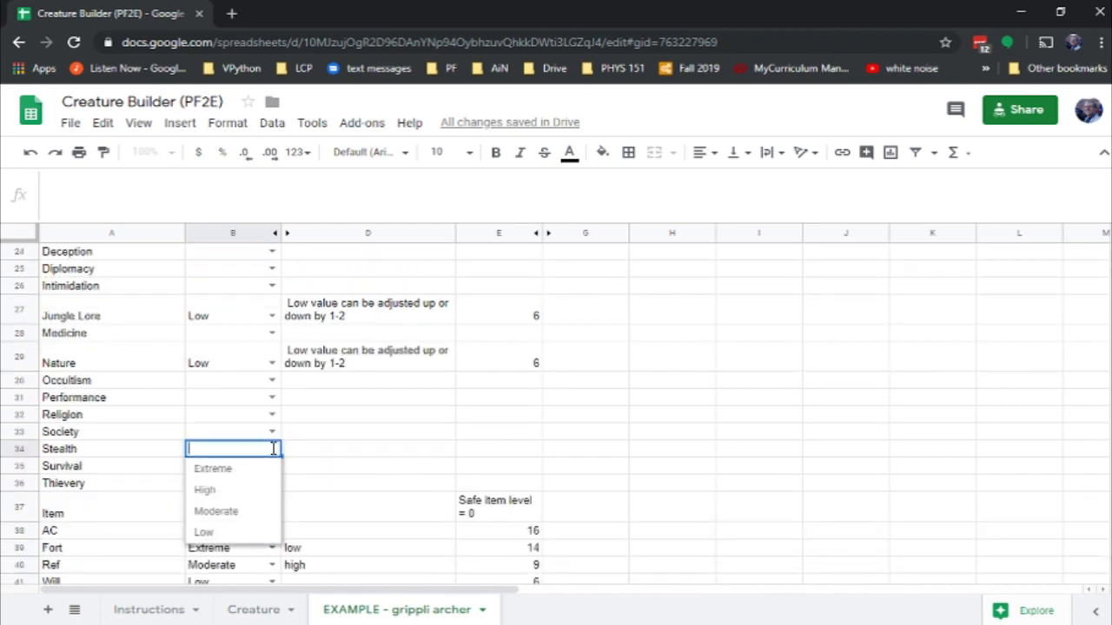
left_click(217, 513)
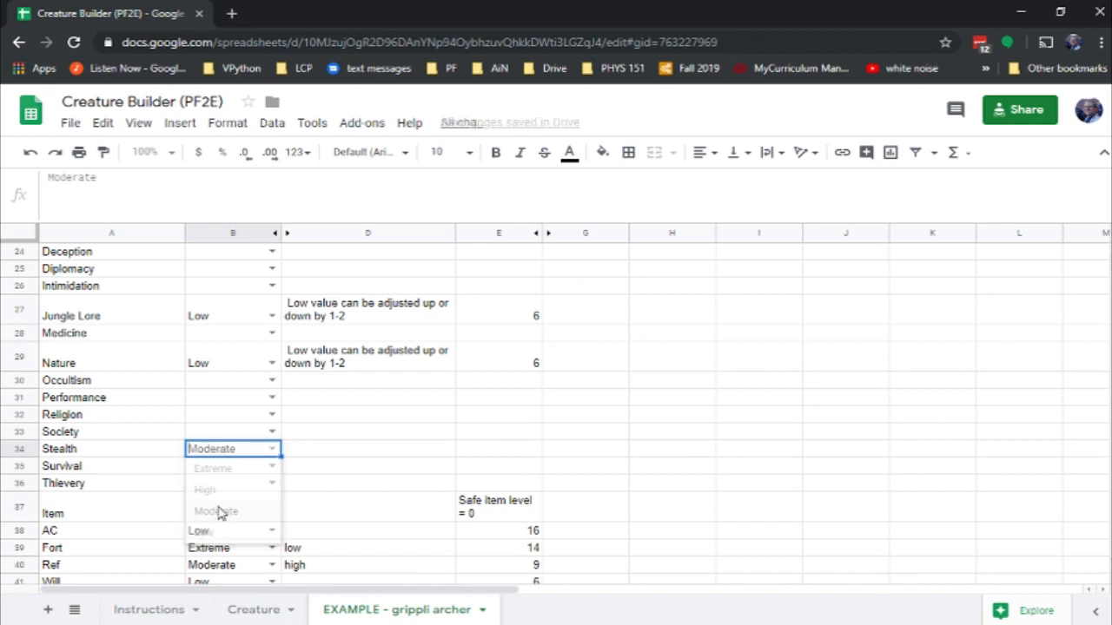
left_click(277, 468)
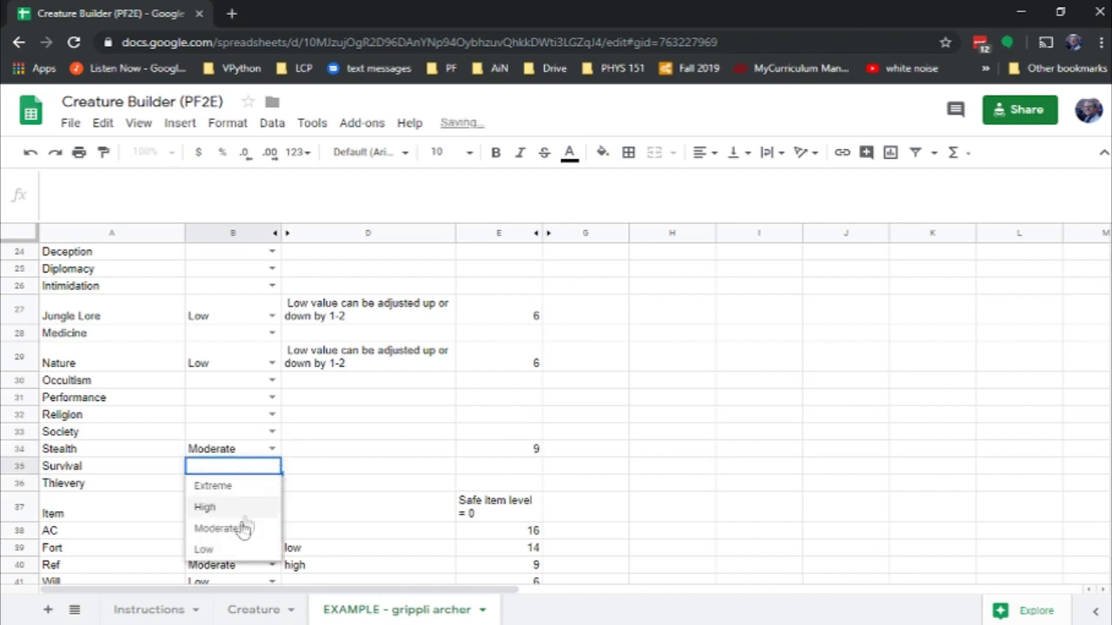
left_click(227, 550)
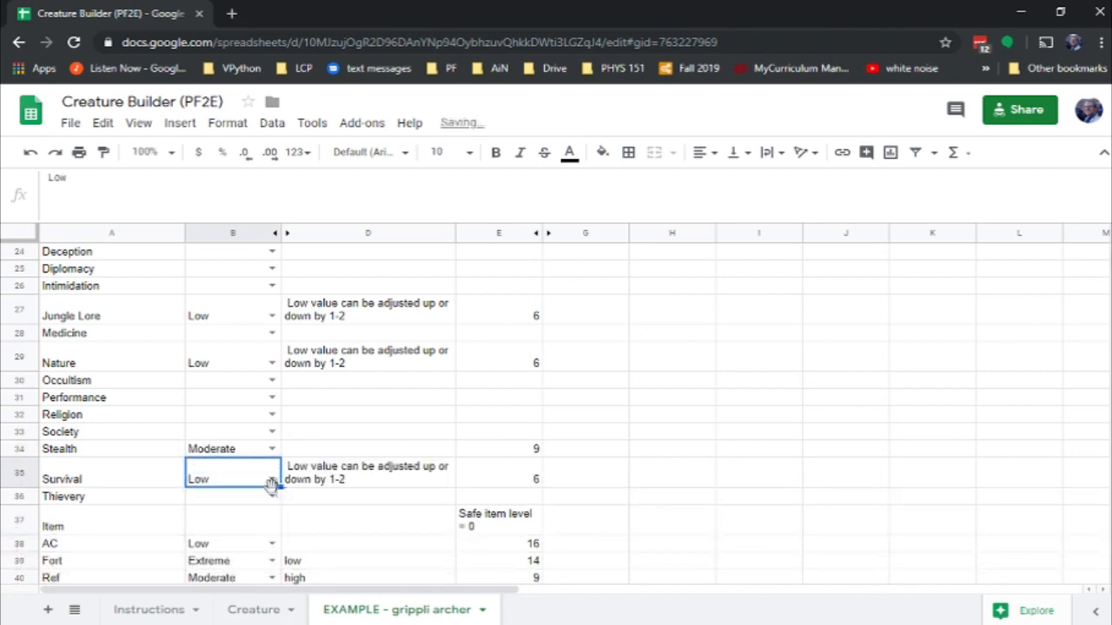
left_click(231, 496)
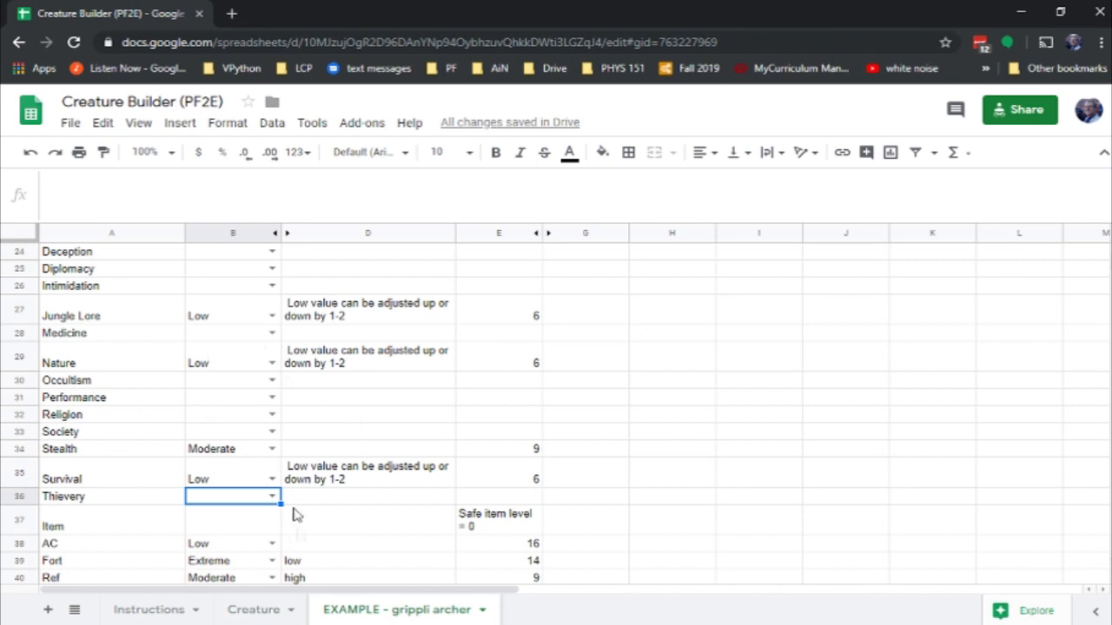
- Enter "longbow with 10 arrows" as the creature's item
scroll(273, 487, "down", 3)
left_click(230, 383)
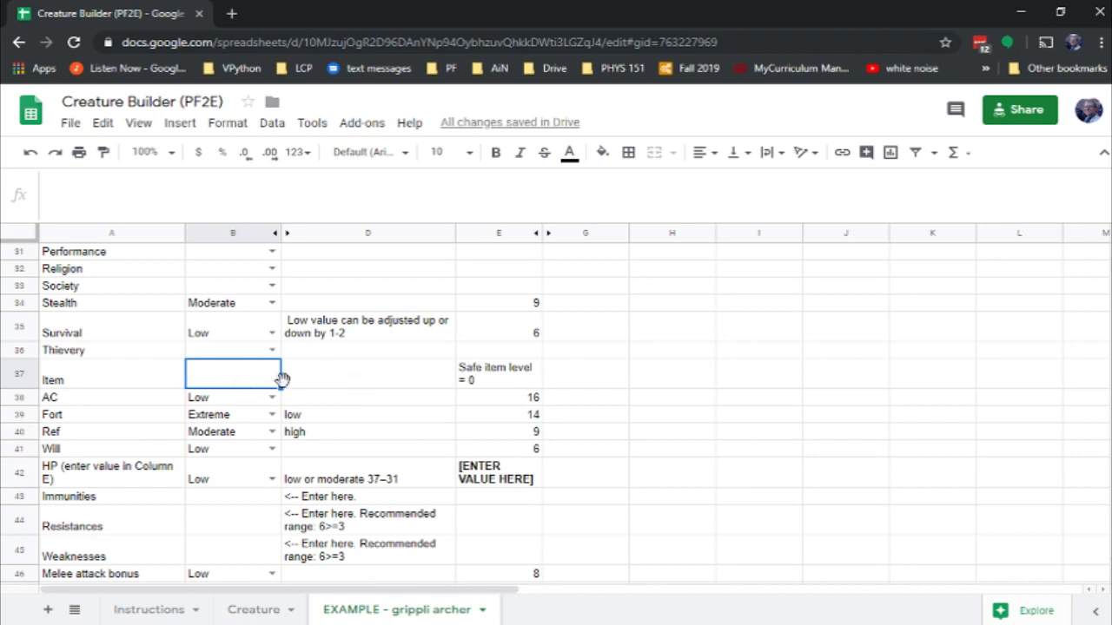
scroll(338, 397, "down", 1)
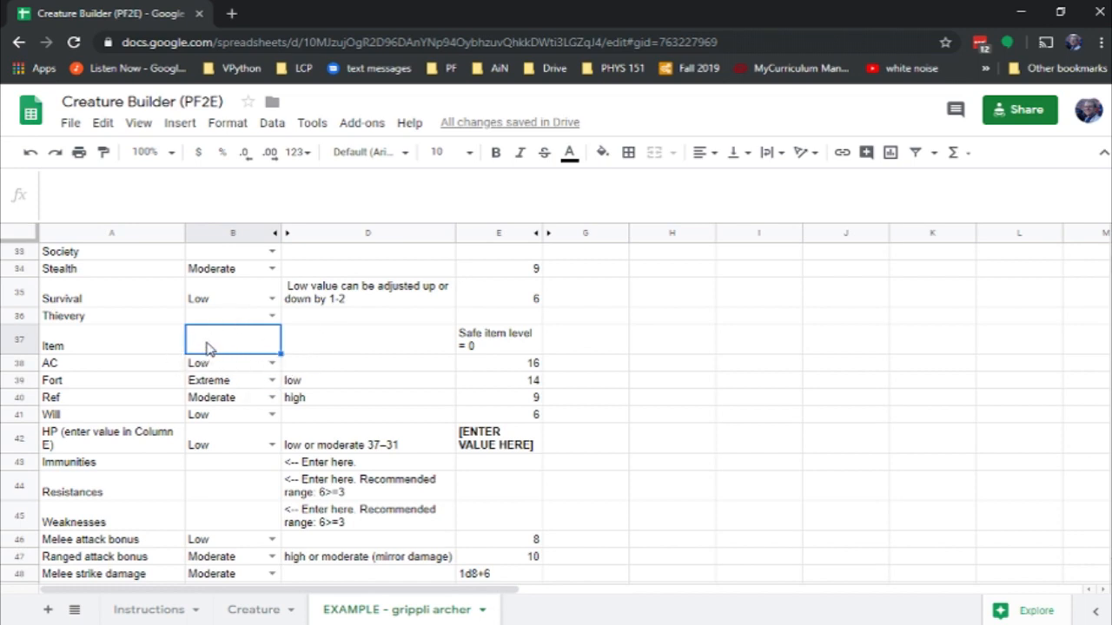
type("longbow")
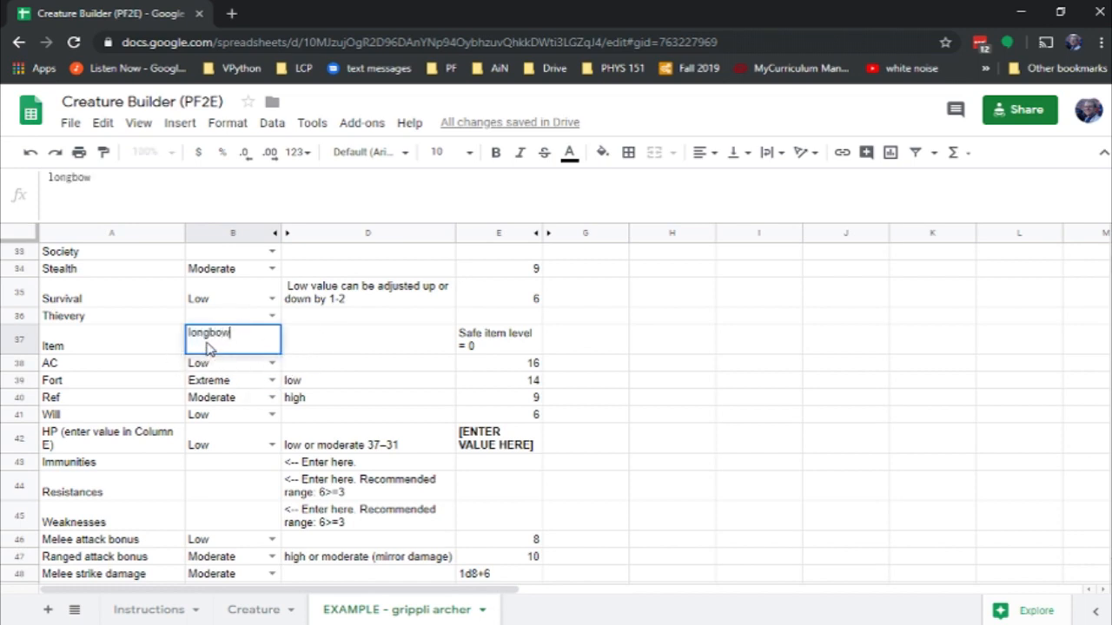
type(" with 10 arrows")
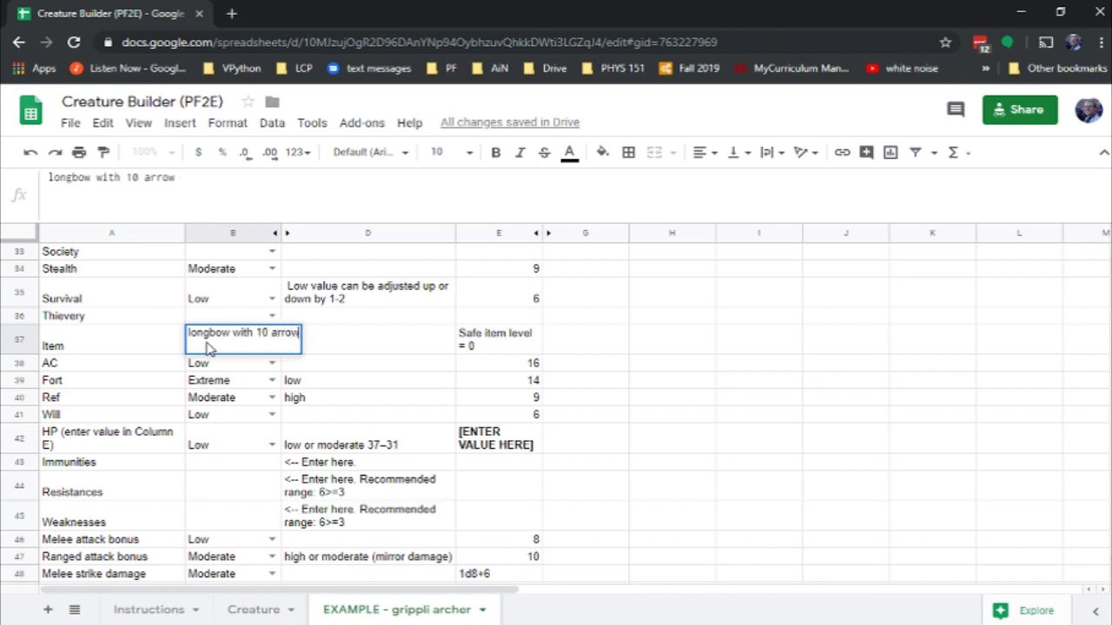
key("Return")
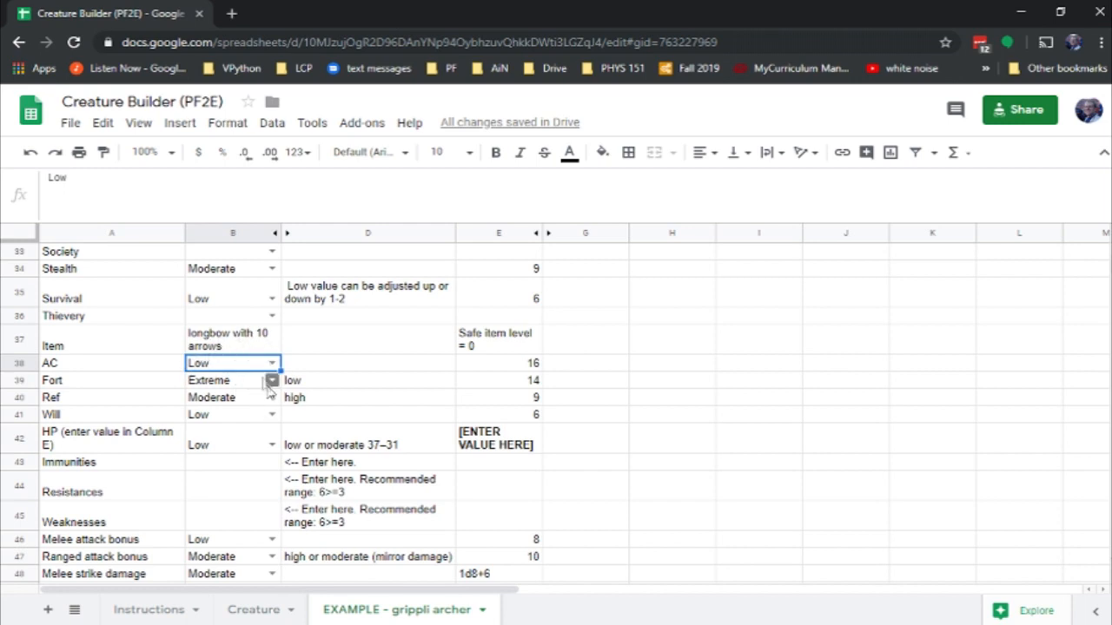
- Set the creature's AC to Moderate
scroll(267, 432, "down", 1)
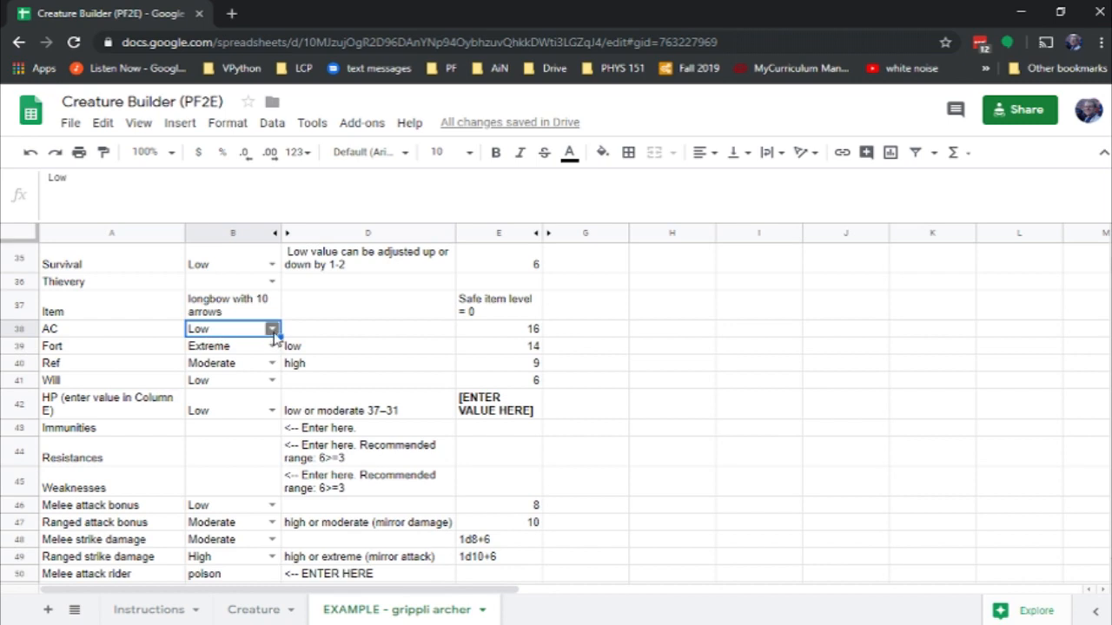
left_click(342, 331)
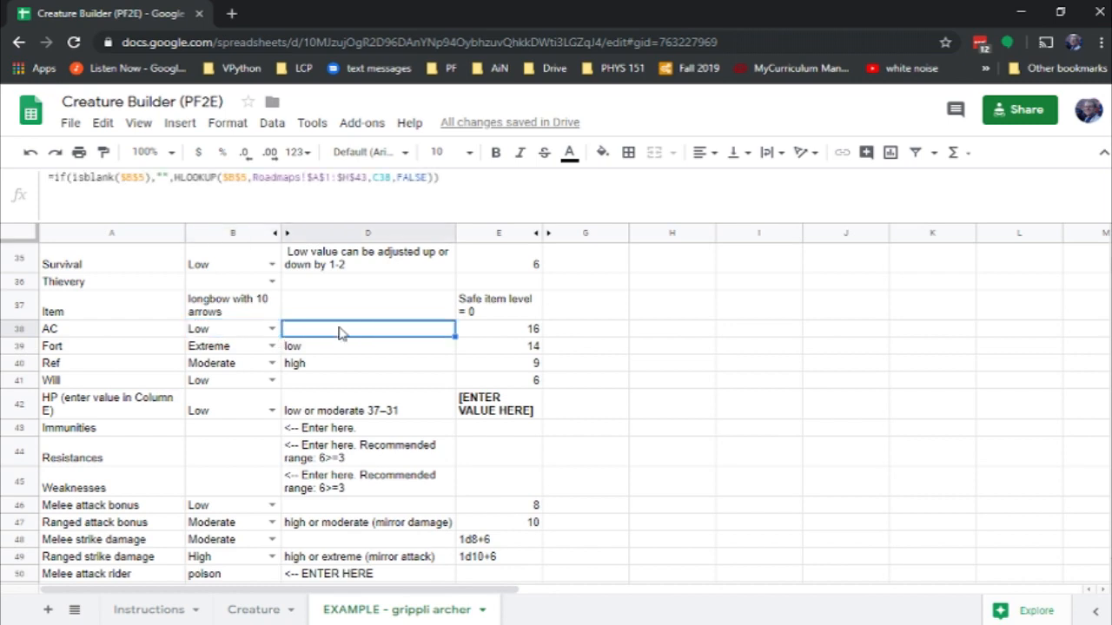
left_click(272, 330)
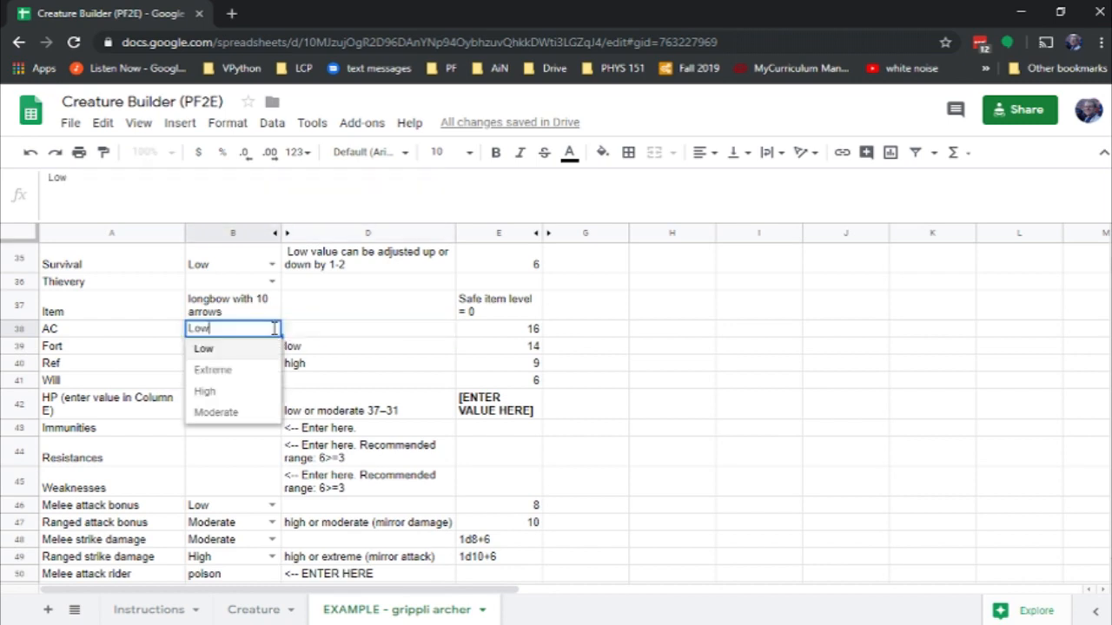
left_click(243, 413)
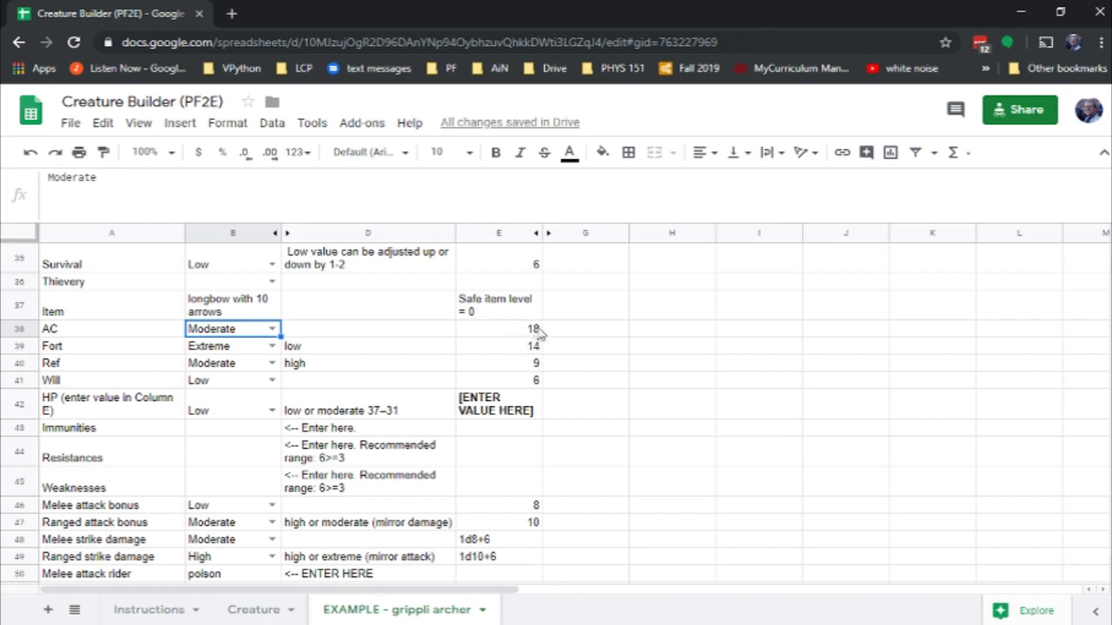
- Set the Fort save to Low and the Ref save to High, following the roadmap's recommendations
left_click(310, 352)
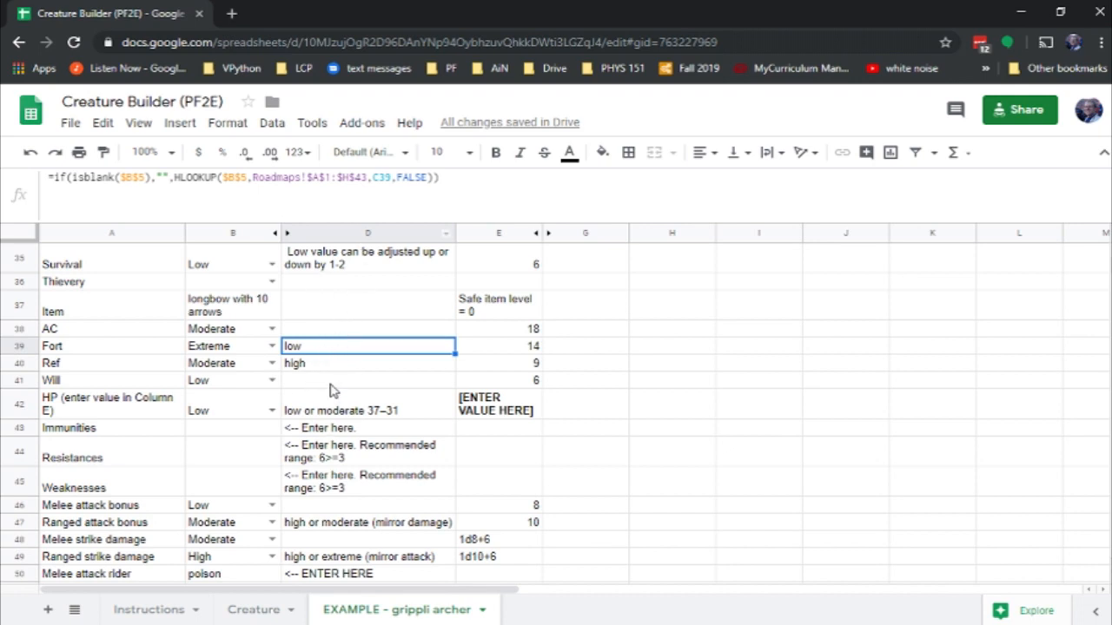
left_click(272, 347)
left_click(224, 429)
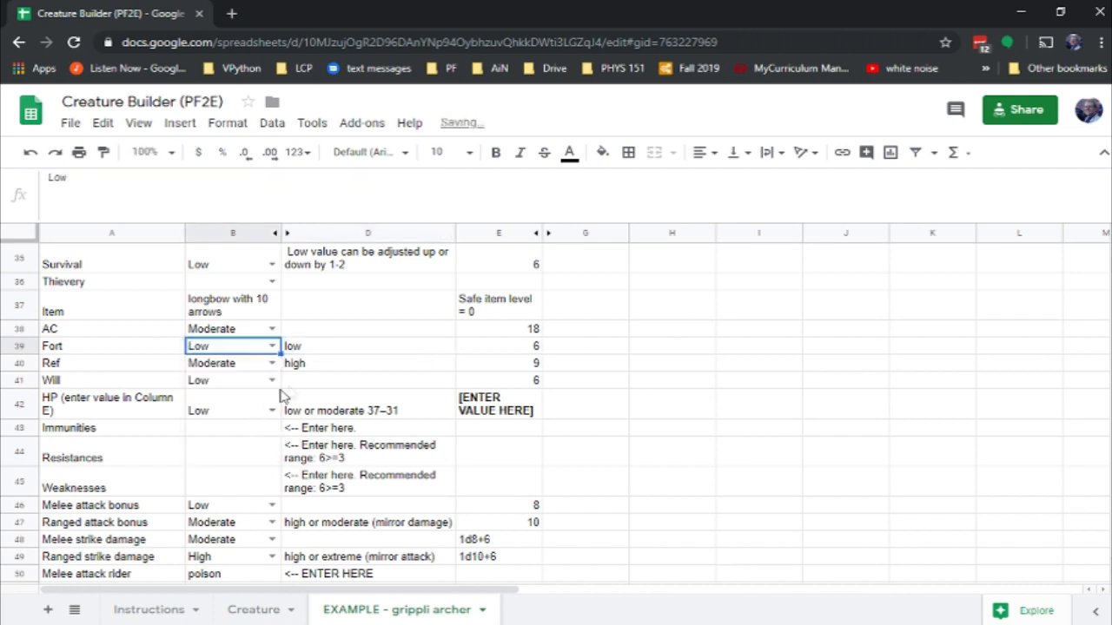
left_click(272, 364)
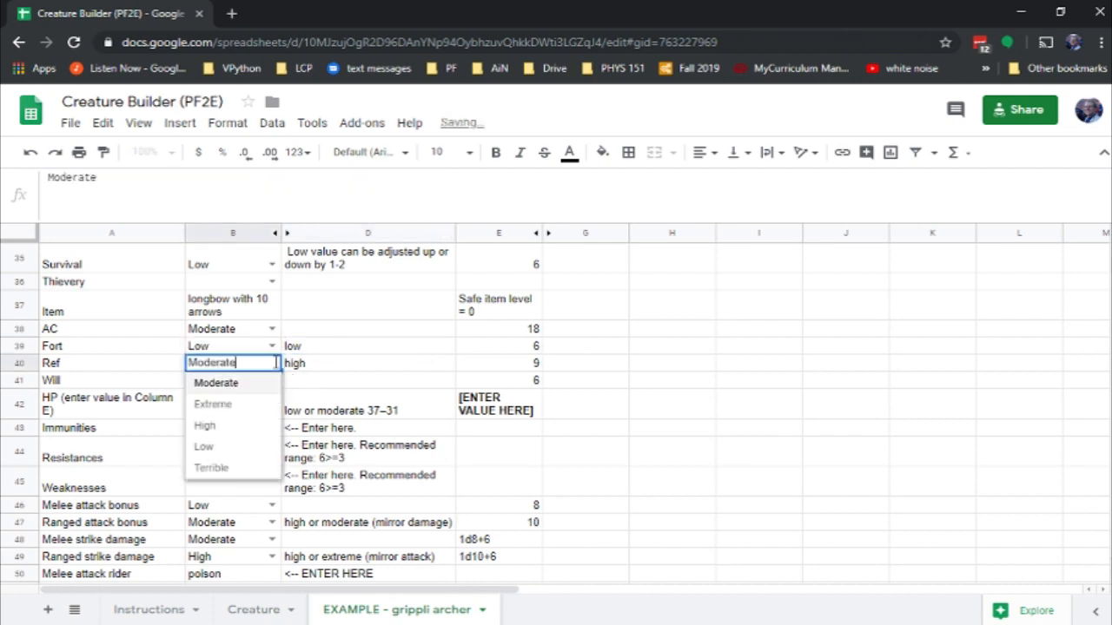
left_click(236, 426)
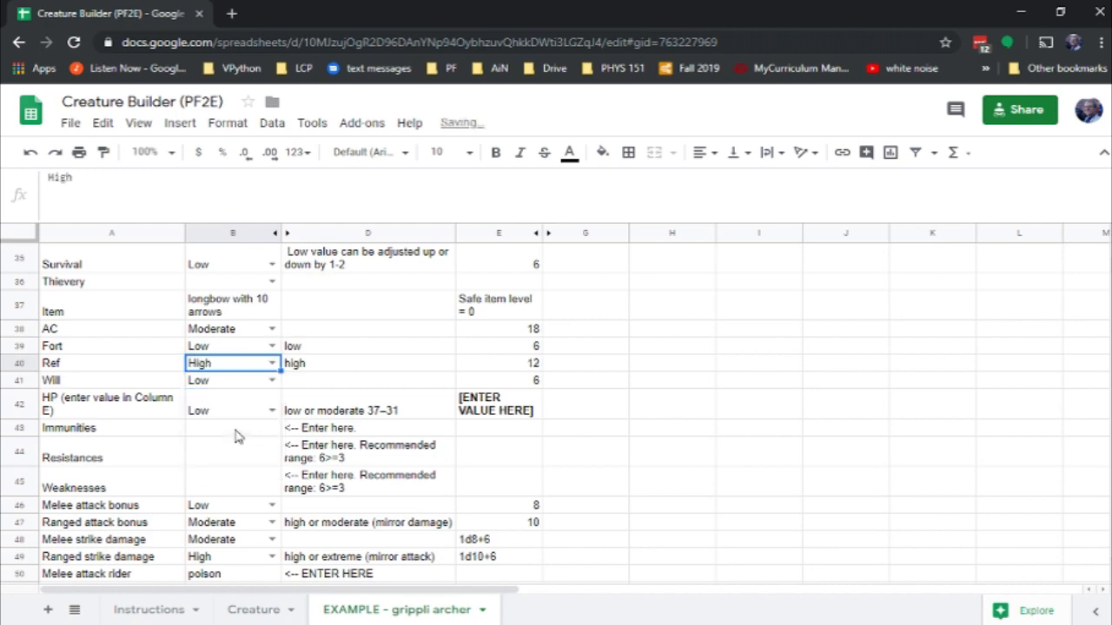
- Return to the ability scores and set Con to Low and Int to Moderate
left_click(300, 347)
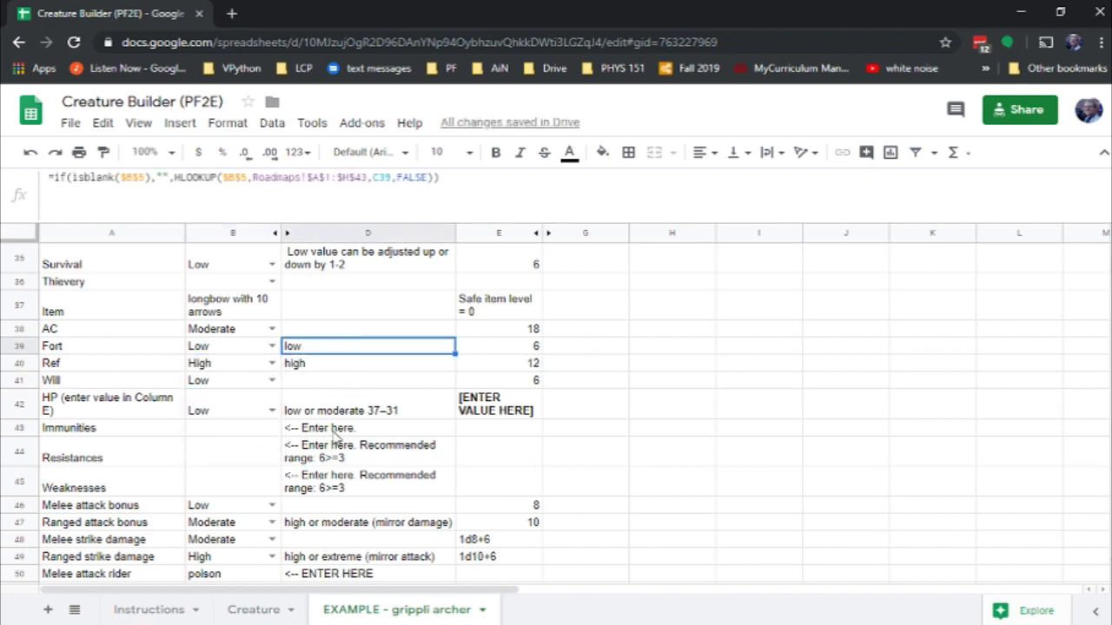
scroll(334, 434, "up", 10)
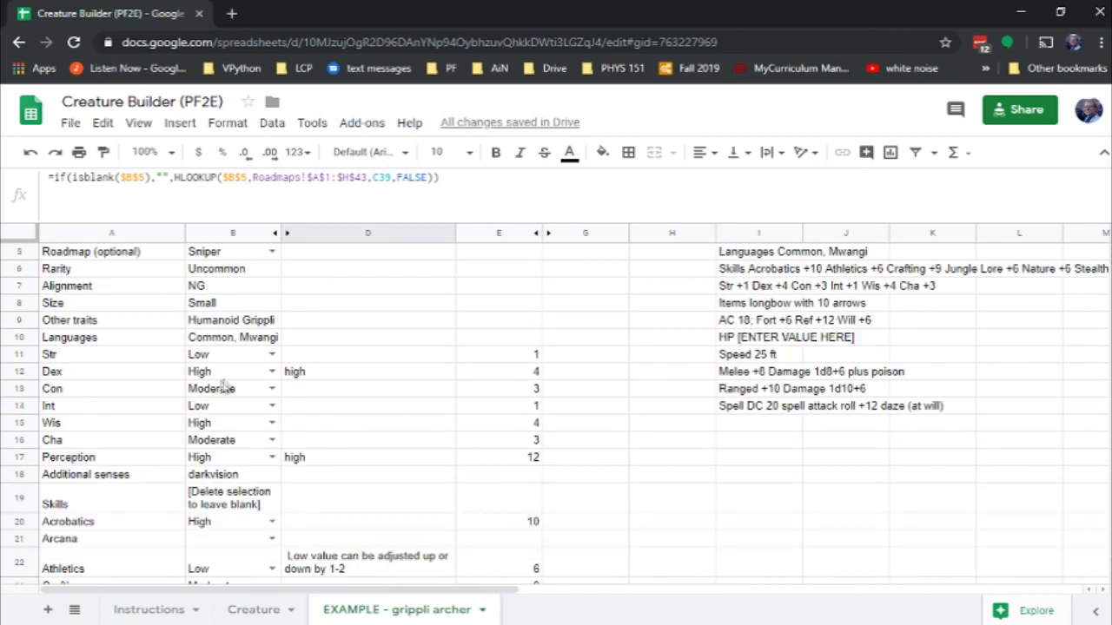
left_click(278, 391)
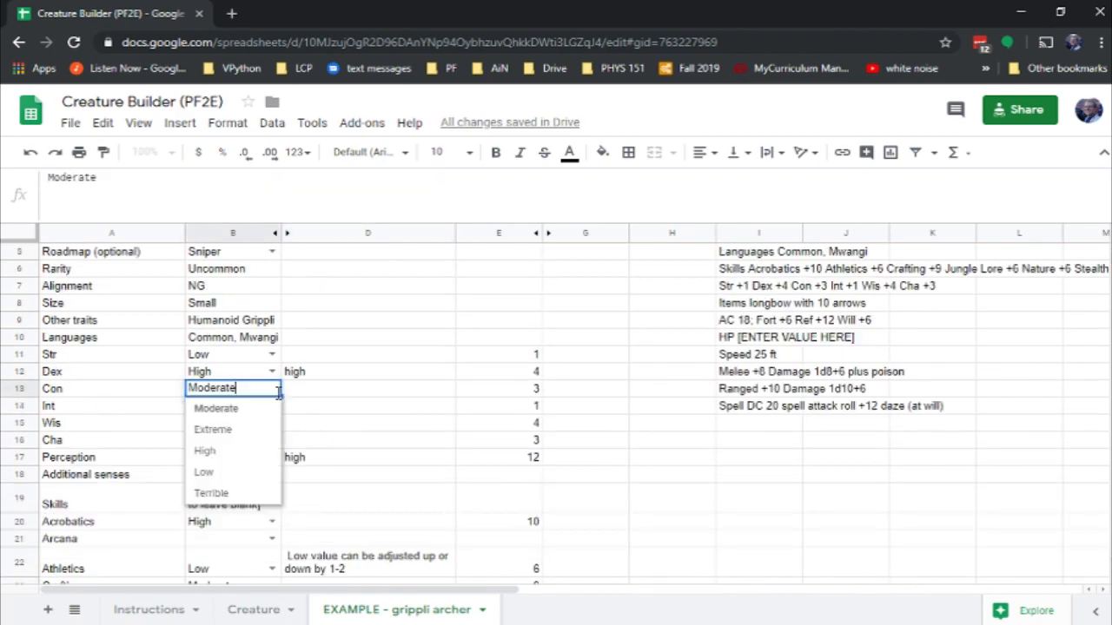
left_click(230, 474)
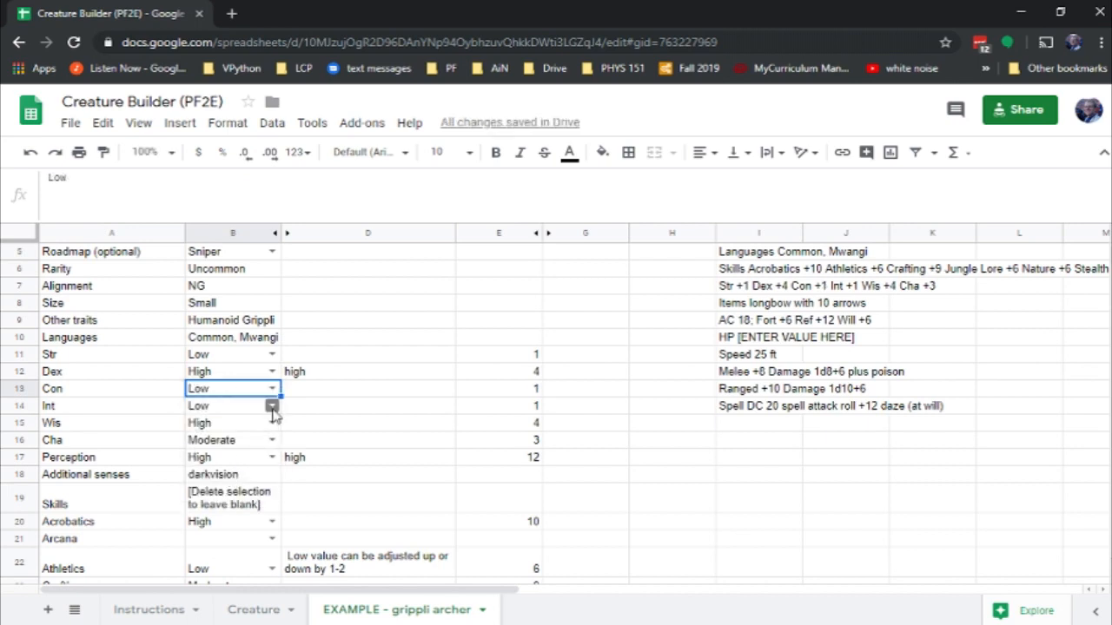
left_click(271, 407)
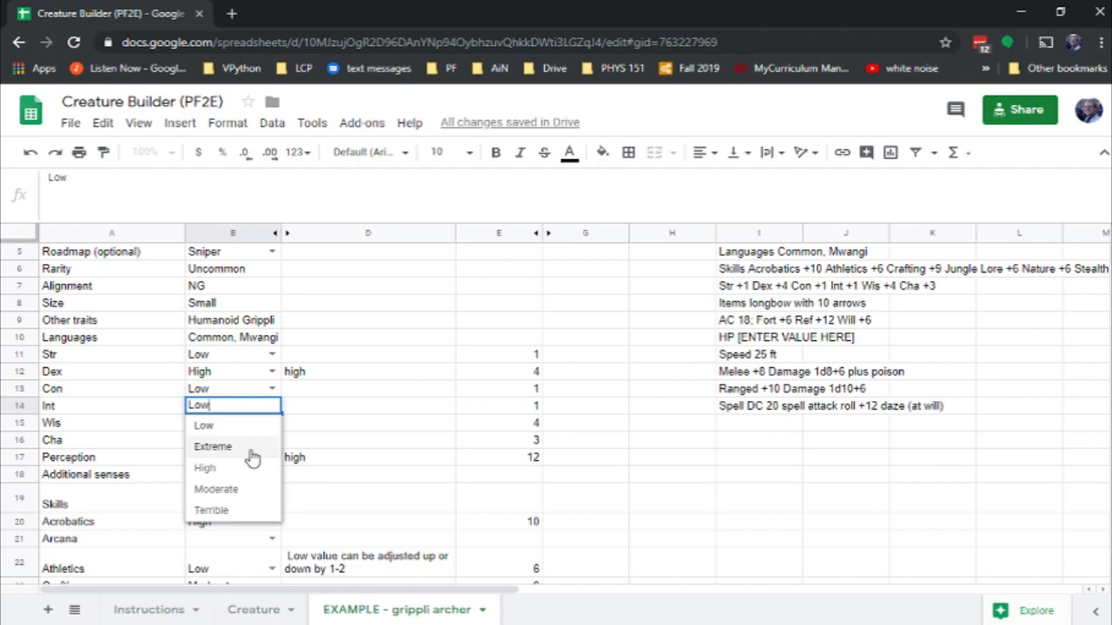
left_click(208, 489)
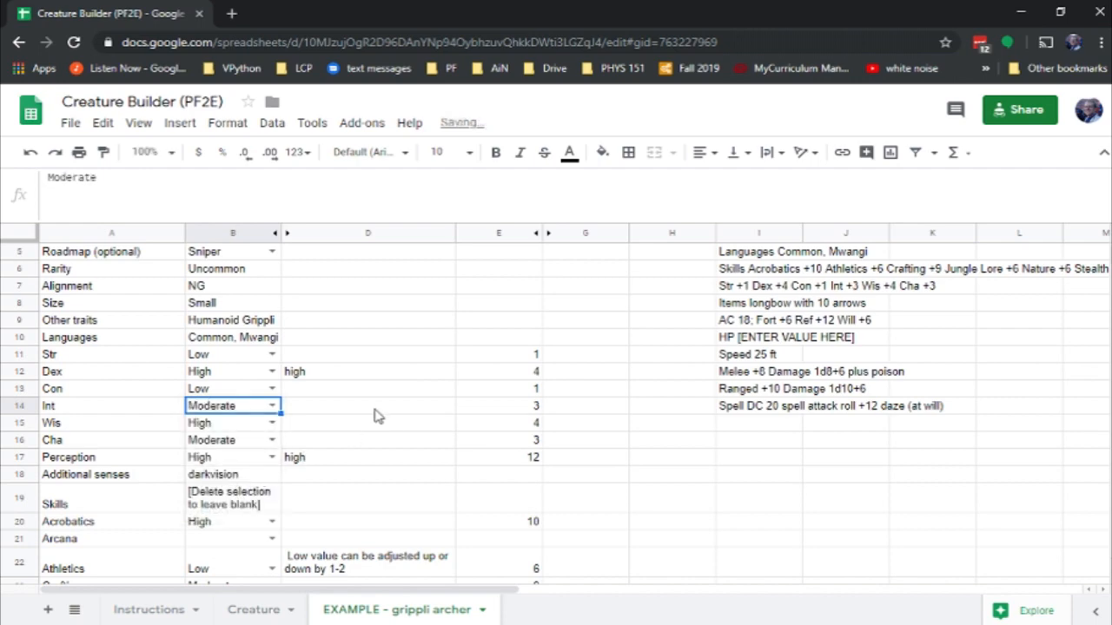
- Set the creature's Will save to Moderate
scroll(378, 414, "down", 3)
scroll(378, 415, "up", 1)
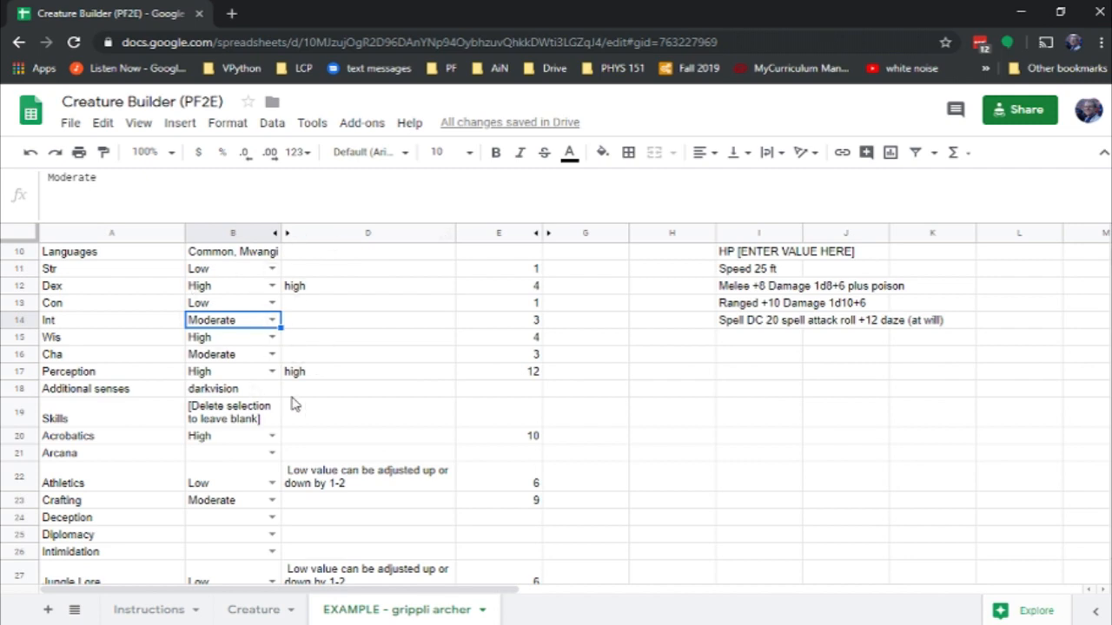
scroll(292, 404, "down", 5)
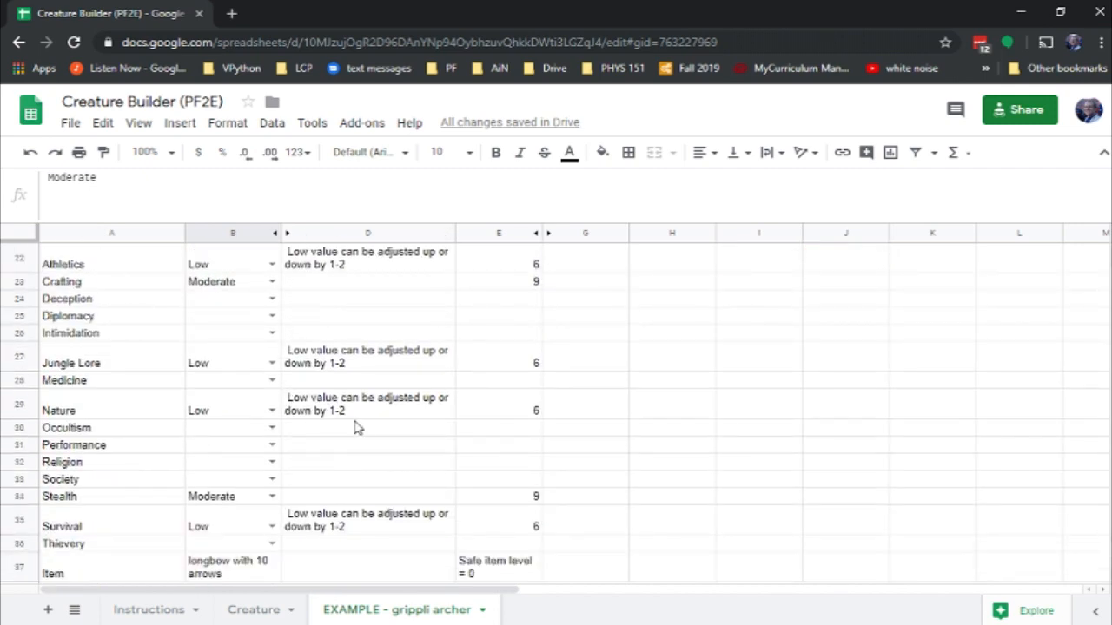
scroll(356, 421, "down", 1)
scroll(352, 421, "down", 3)
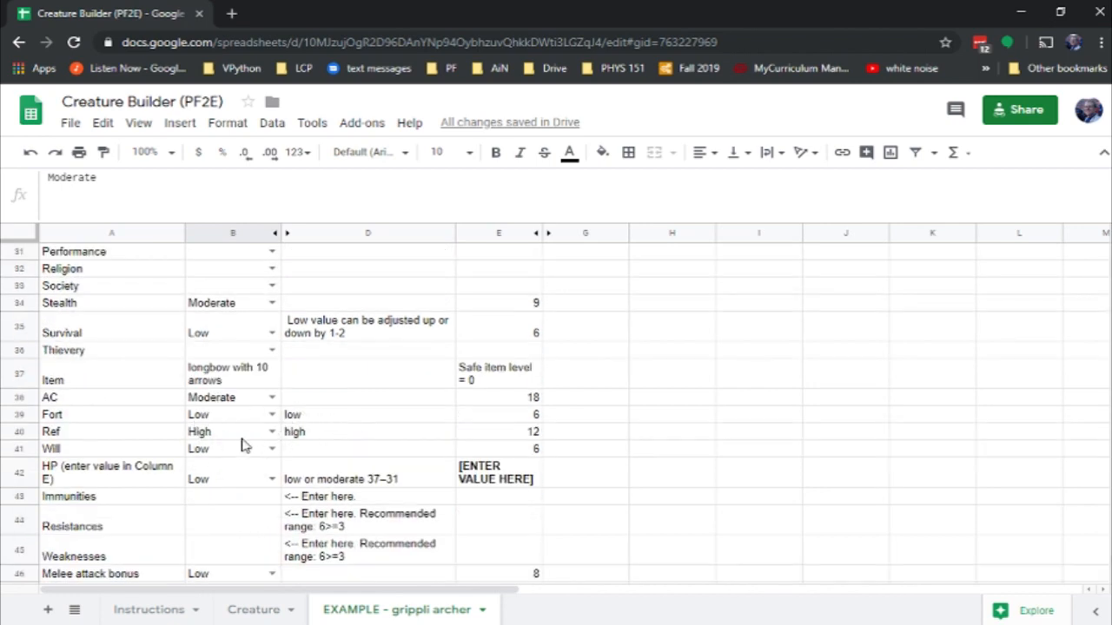
left_click(328, 448)
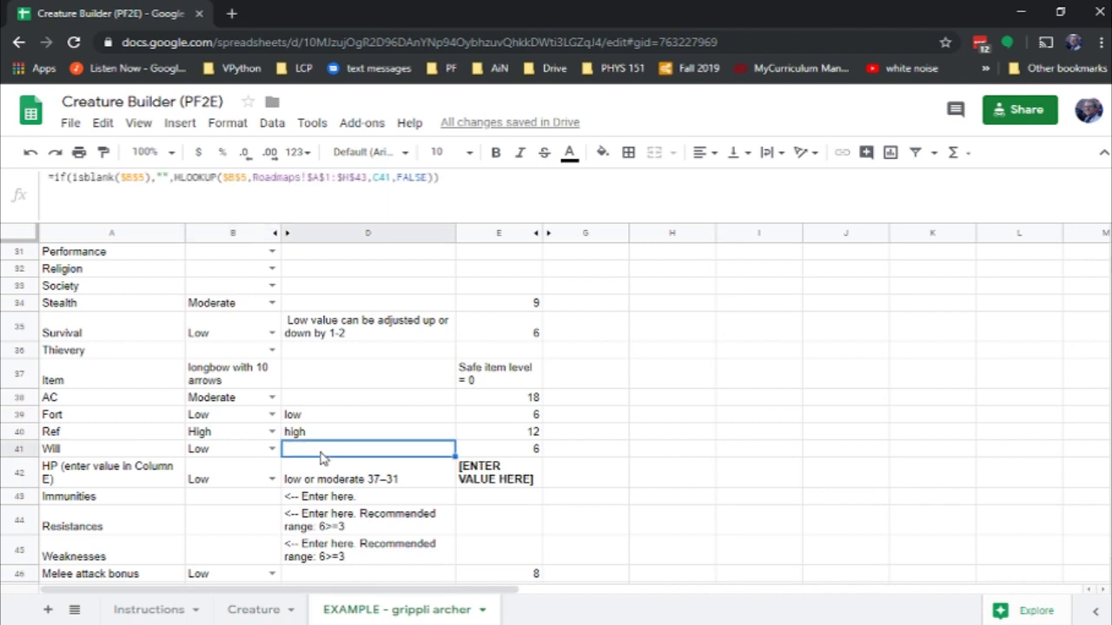
left_click(272, 449)
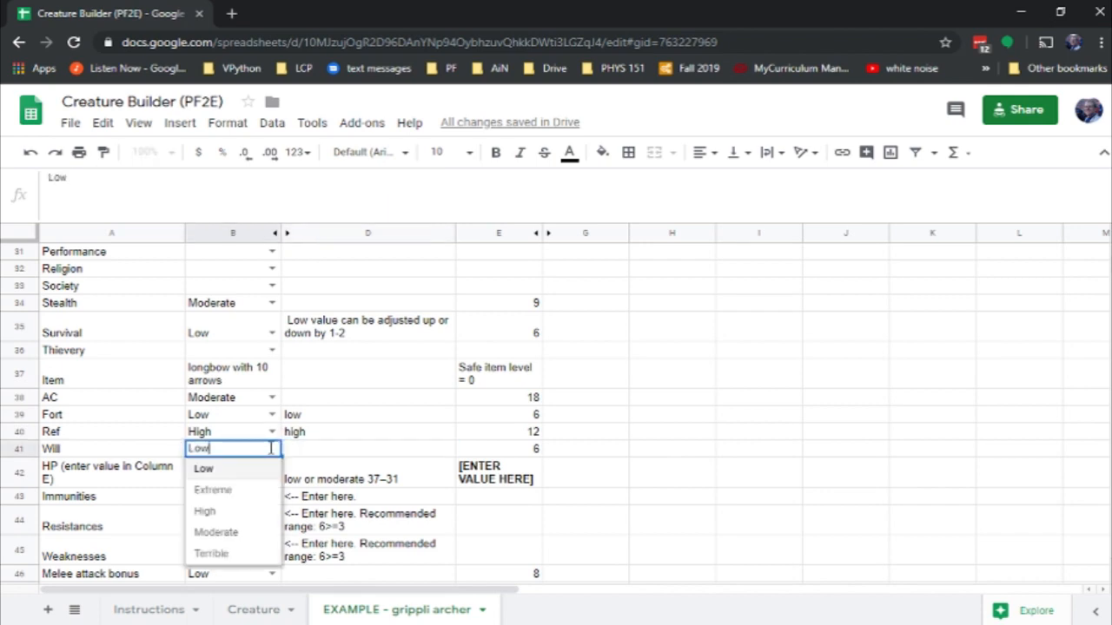
left_click(216, 532)
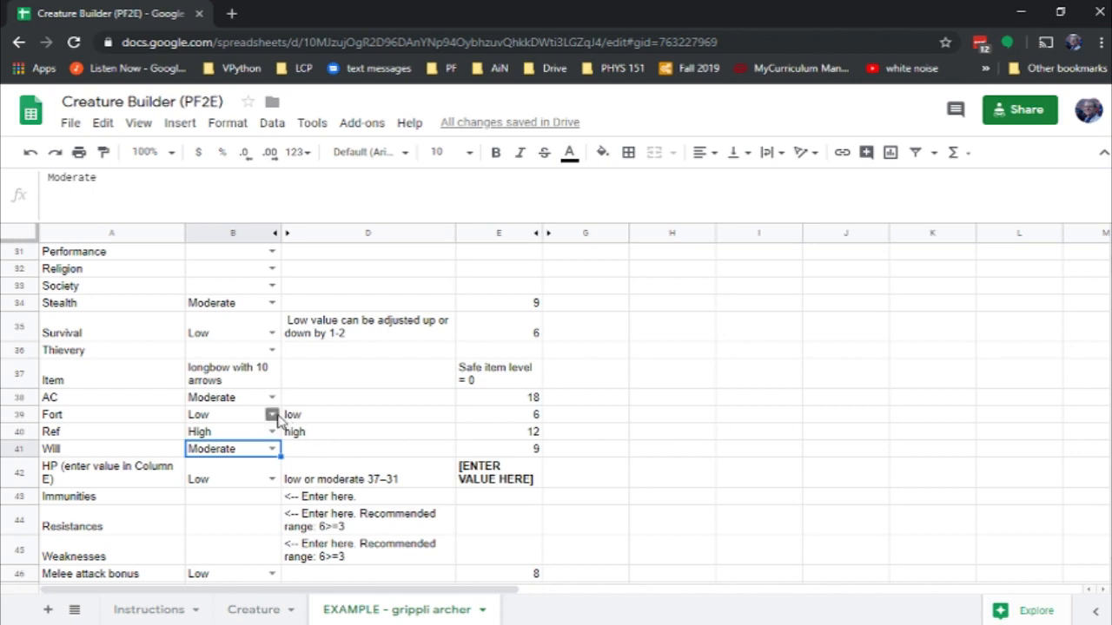
- Set the creature's HP category to Moderate, within the roadmap's low or moderate recommendation
left_click(304, 417)
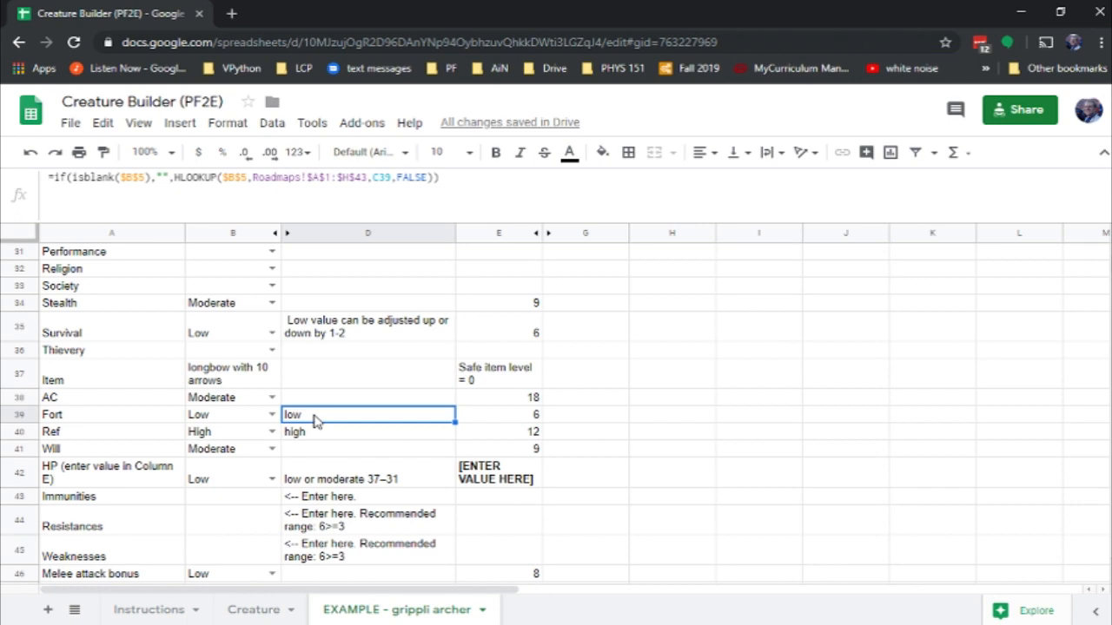
key("Down")
key("Down")
key("Down")
key("Left")
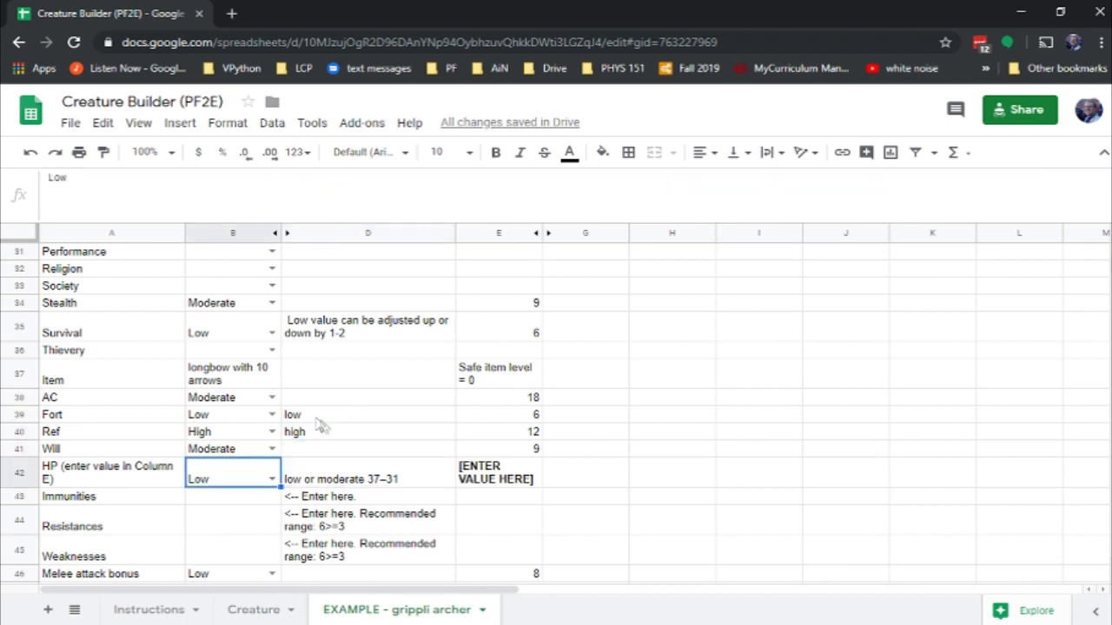
scroll(323, 460, "down", 1)
scroll(323, 462, "down", 1)
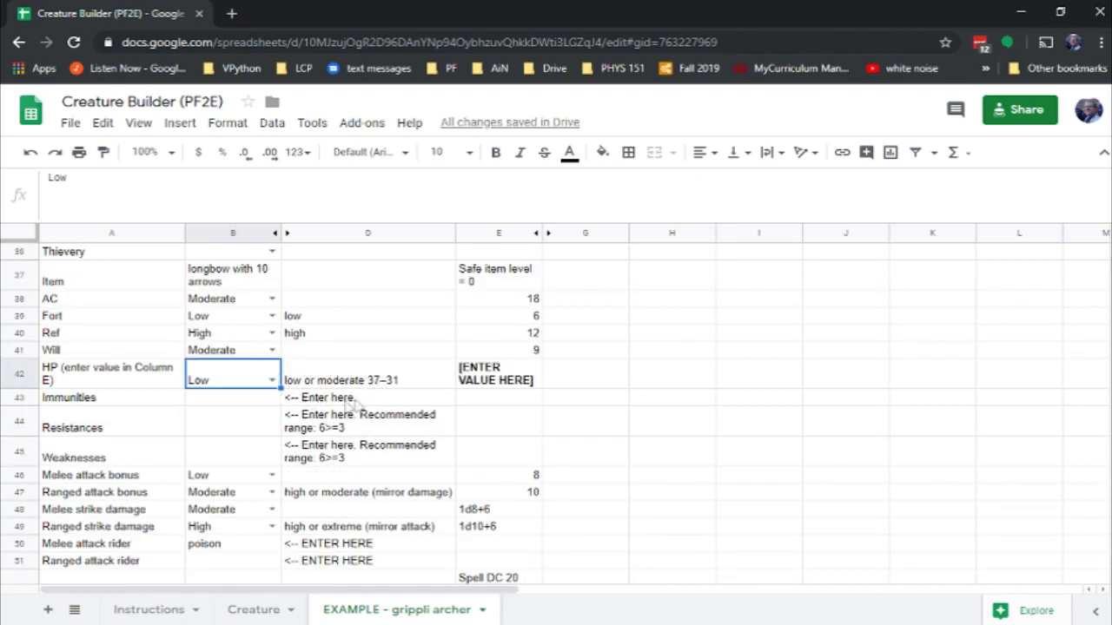
left_click(272, 380)
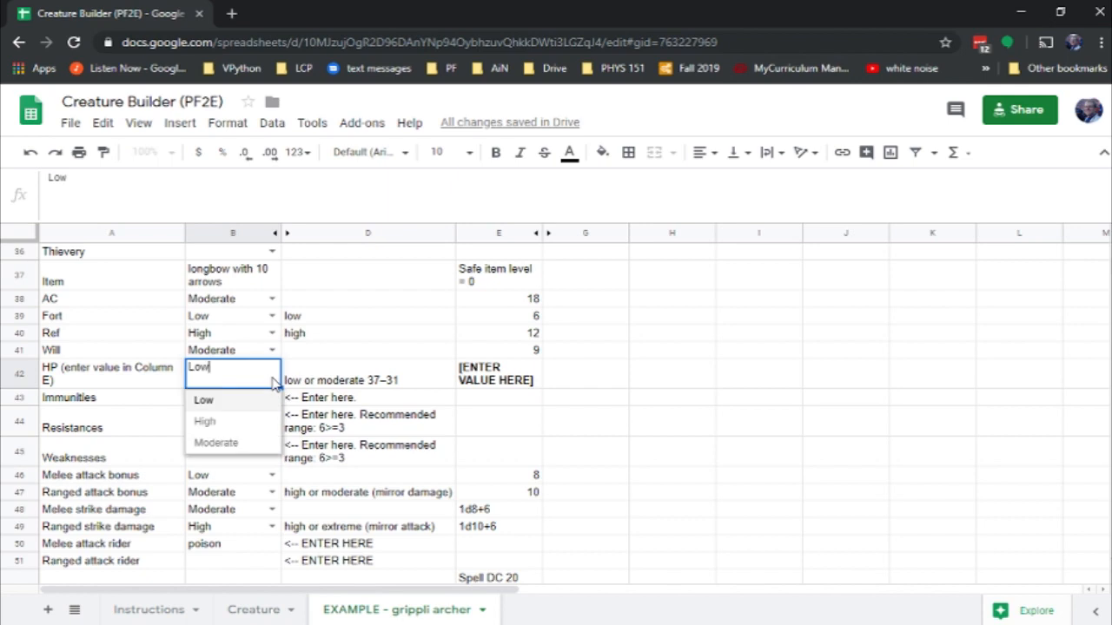
left_click(217, 443)
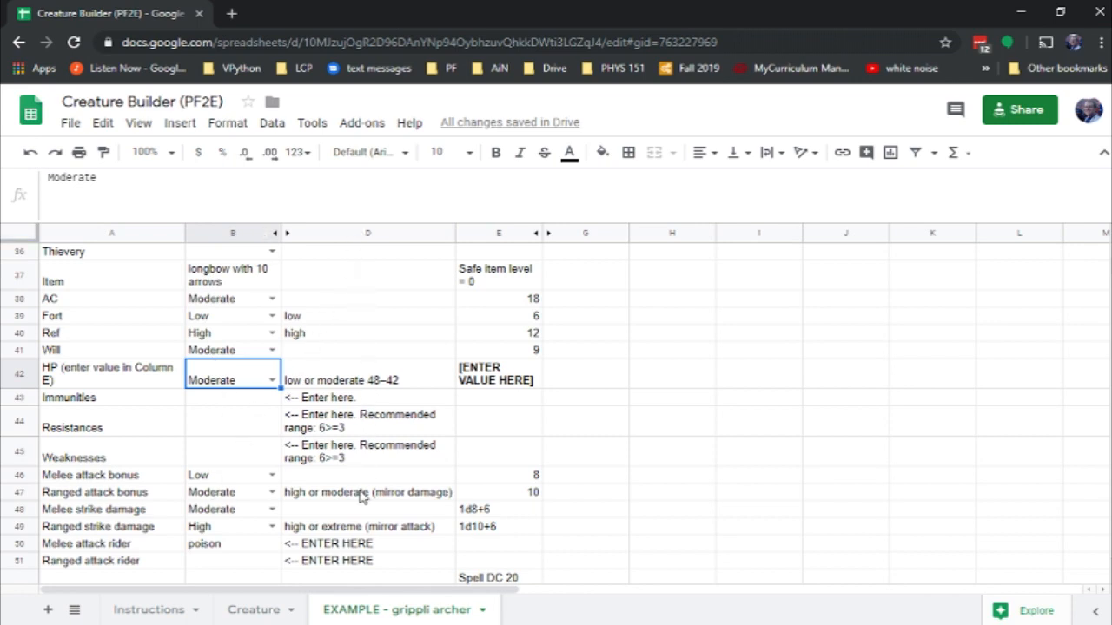
- Enter 44 as the creature's HP value in the Value column
left_click(484, 384)
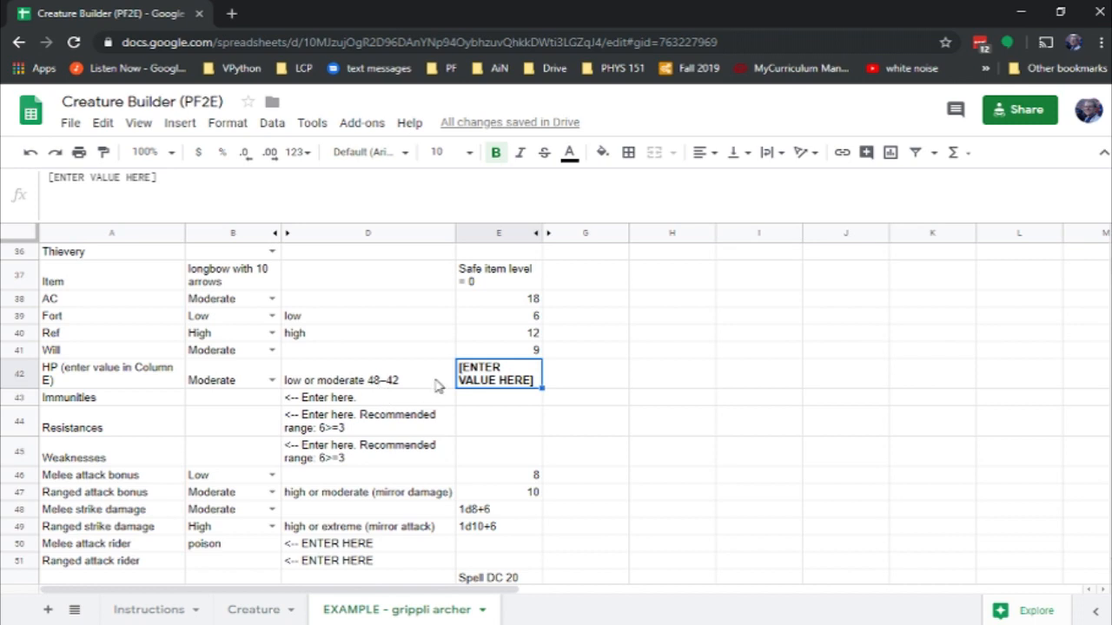
type("43")
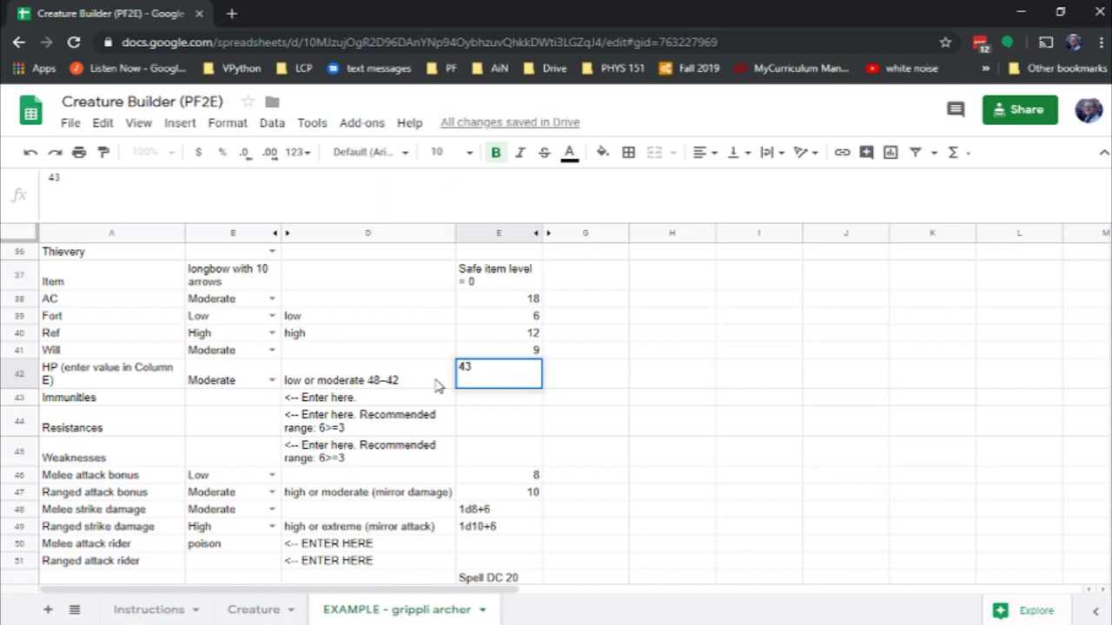
key("BackSpace")
type("4")
key("Return")
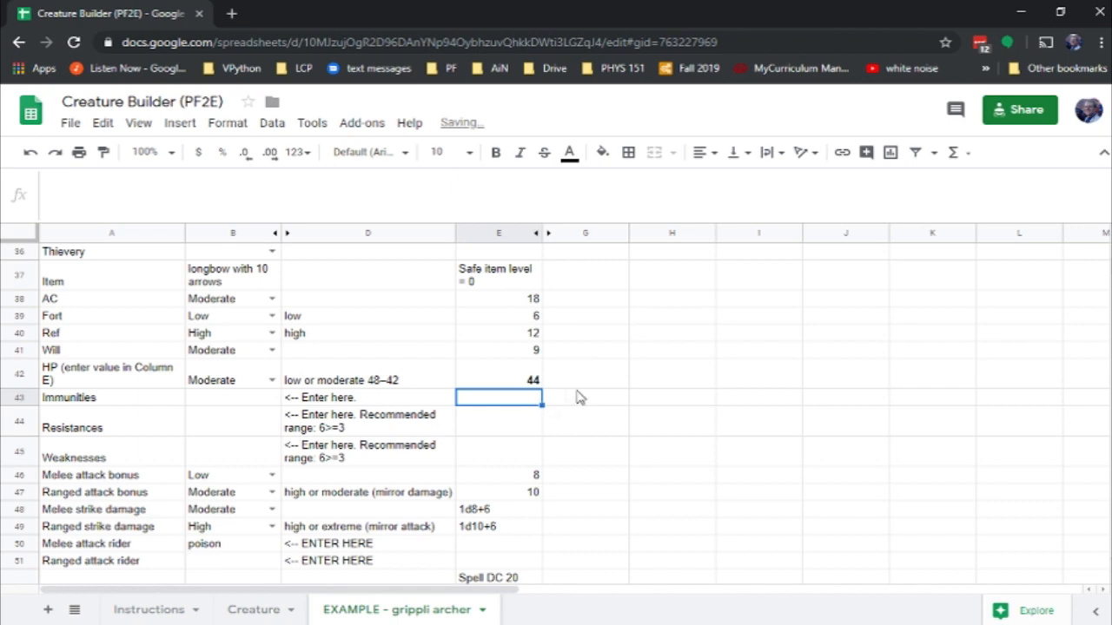
left_click(509, 384)
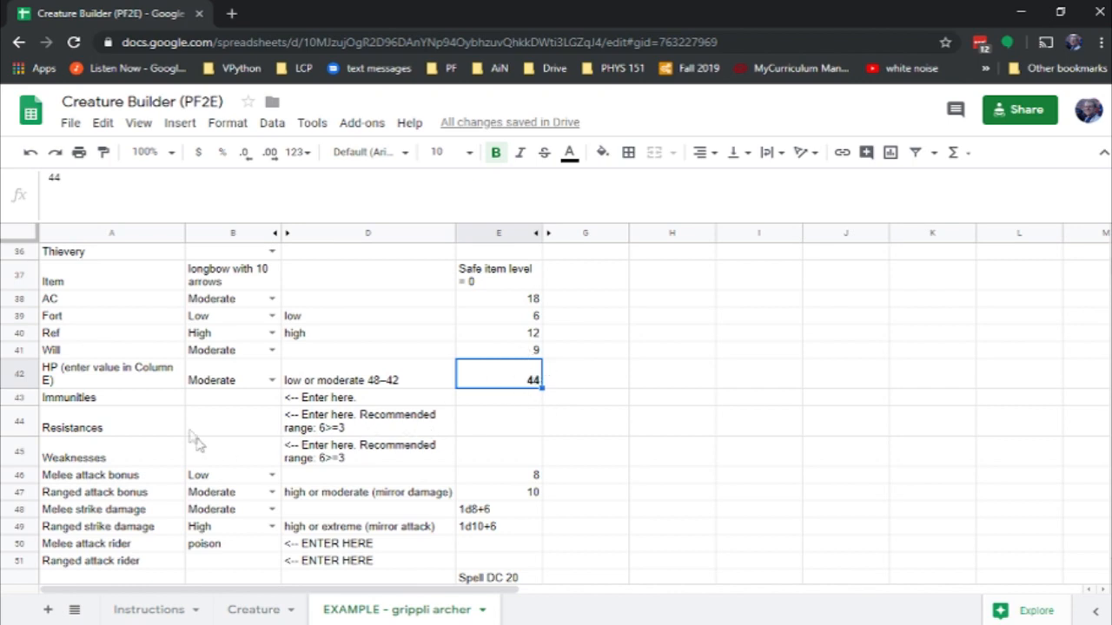
left_click(78, 382)
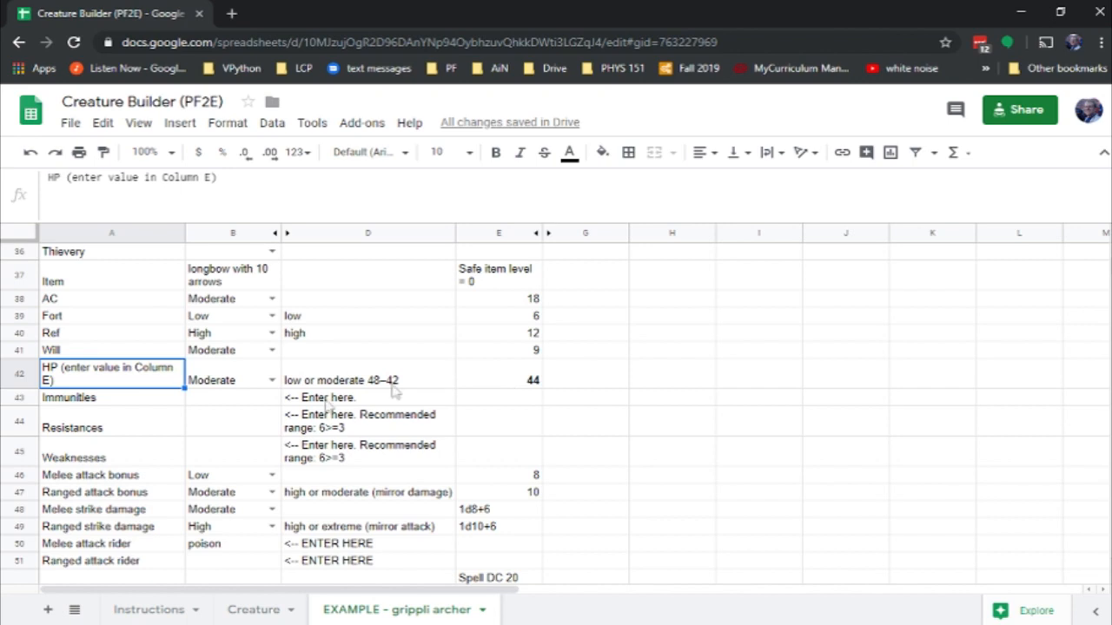
- Enter "fire" as a test immunity and check how the HP line of the stat block displays it
left_click(239, 402)
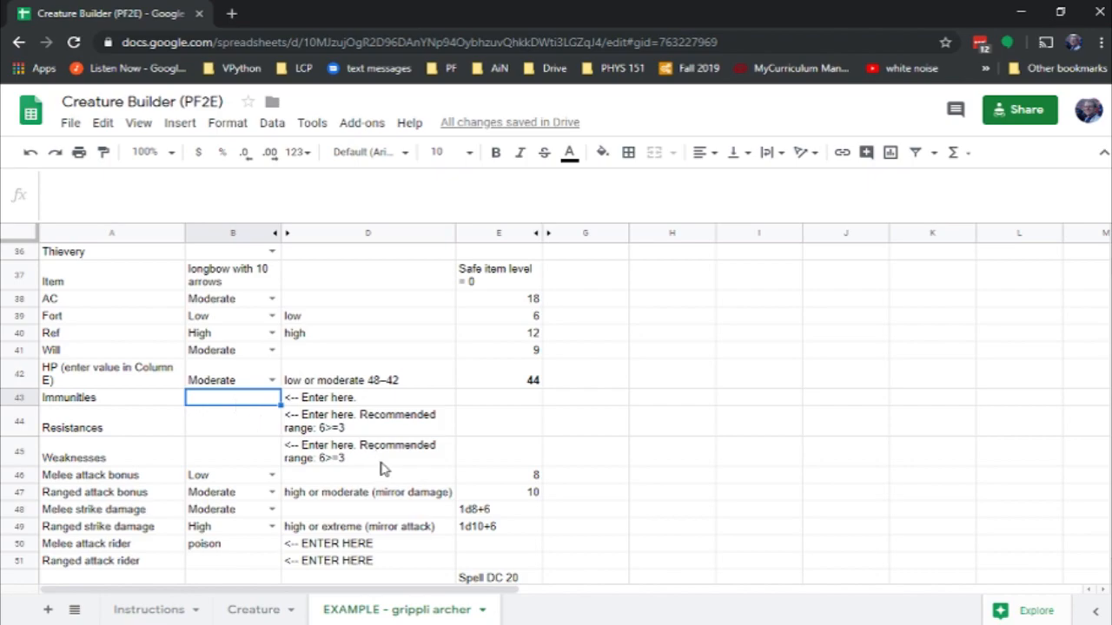
scroll(389, 472, "up", 12)
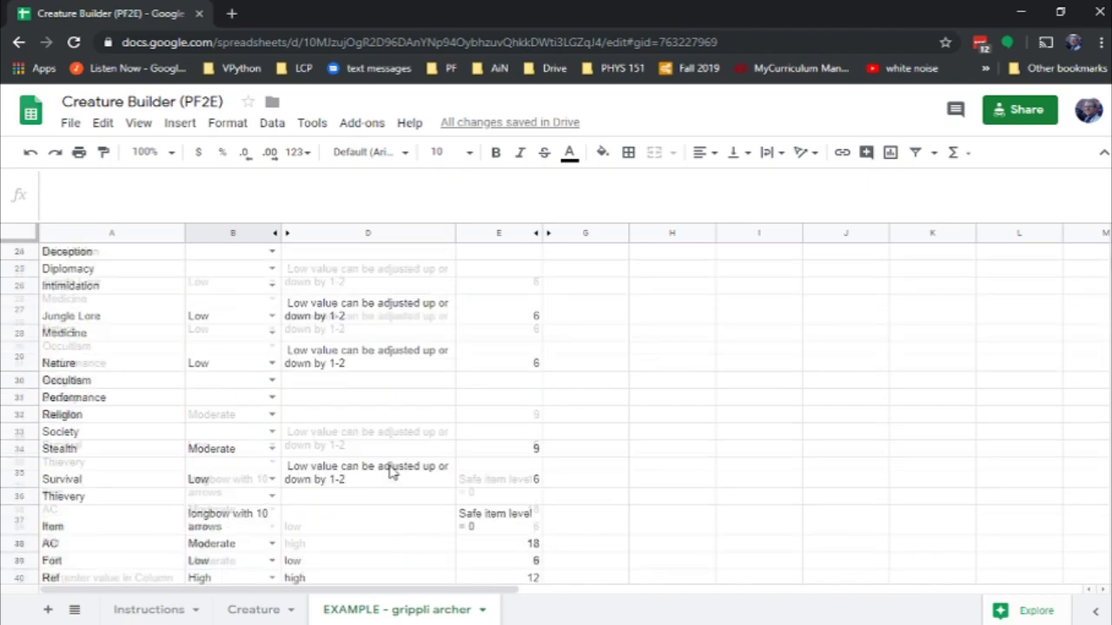
scroll(356, 432, "down", 12)
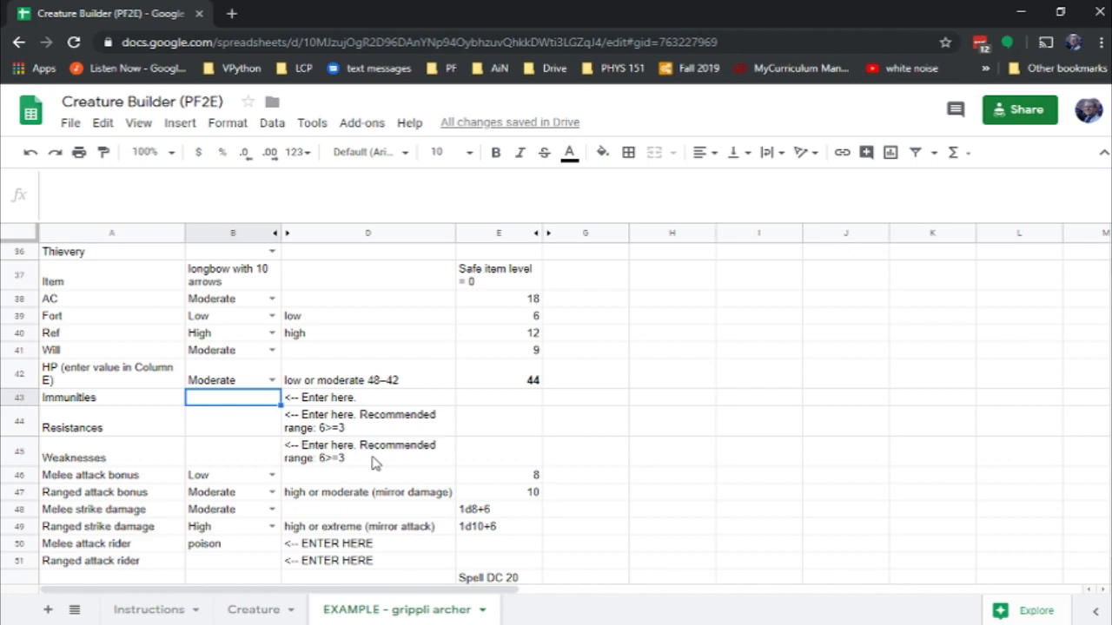
scroll(881, 346, "up", 10)
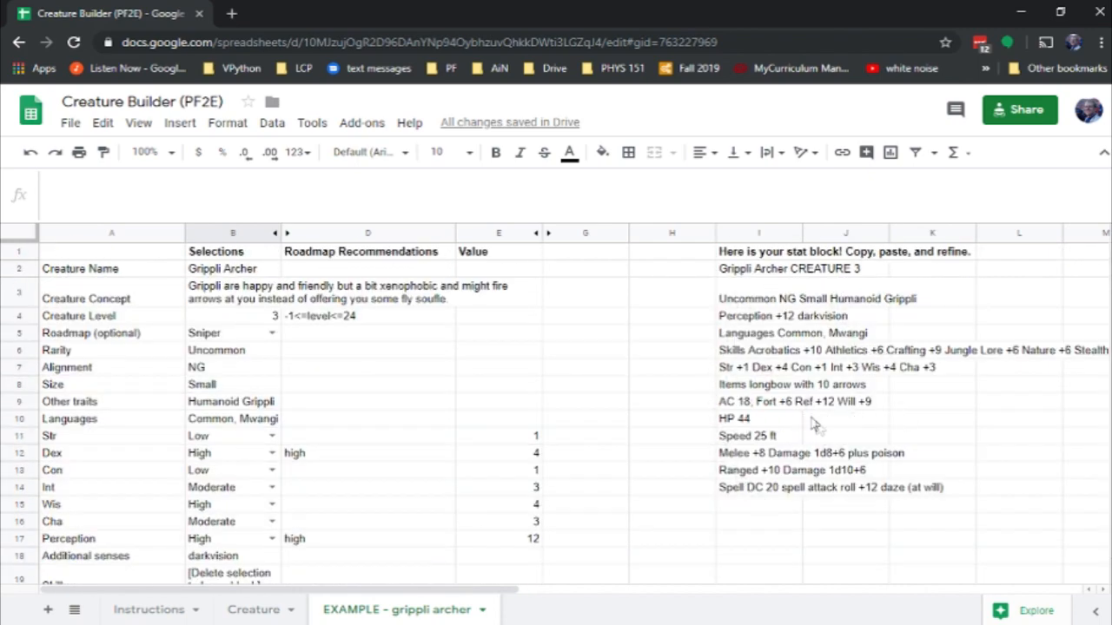
scroll(462, 437, "down", 10)
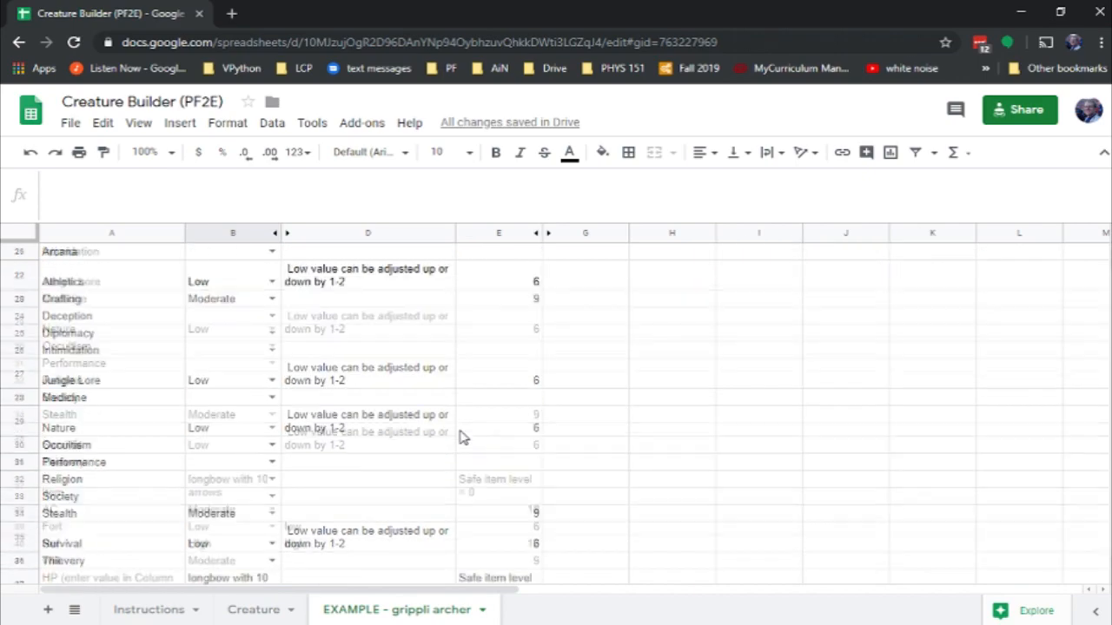
scroll(462, 437, "down", 1)
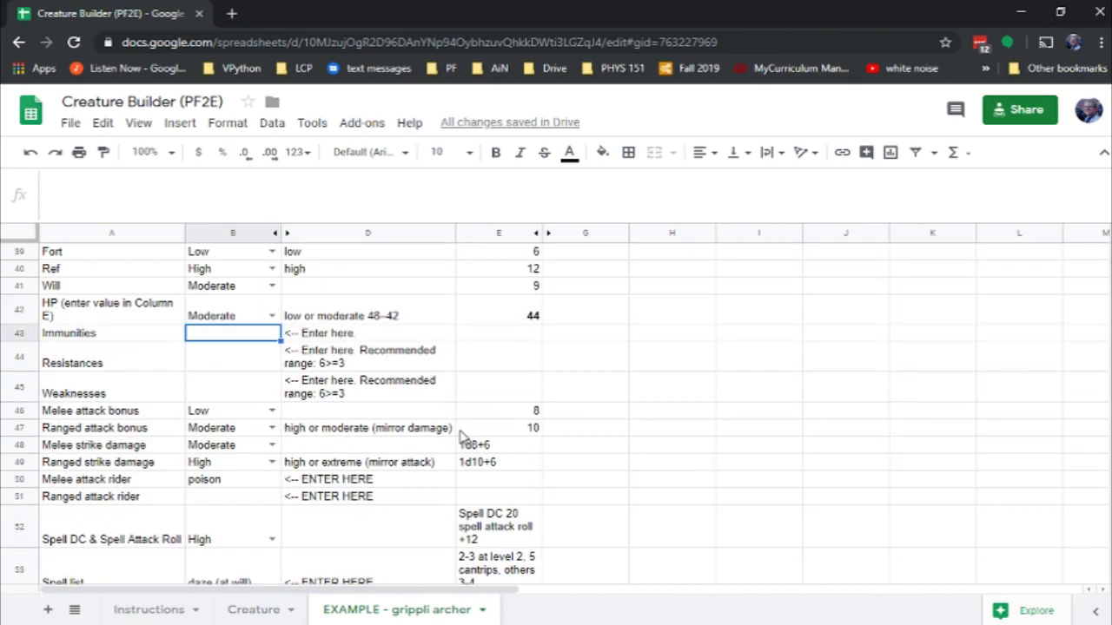
type("fire")
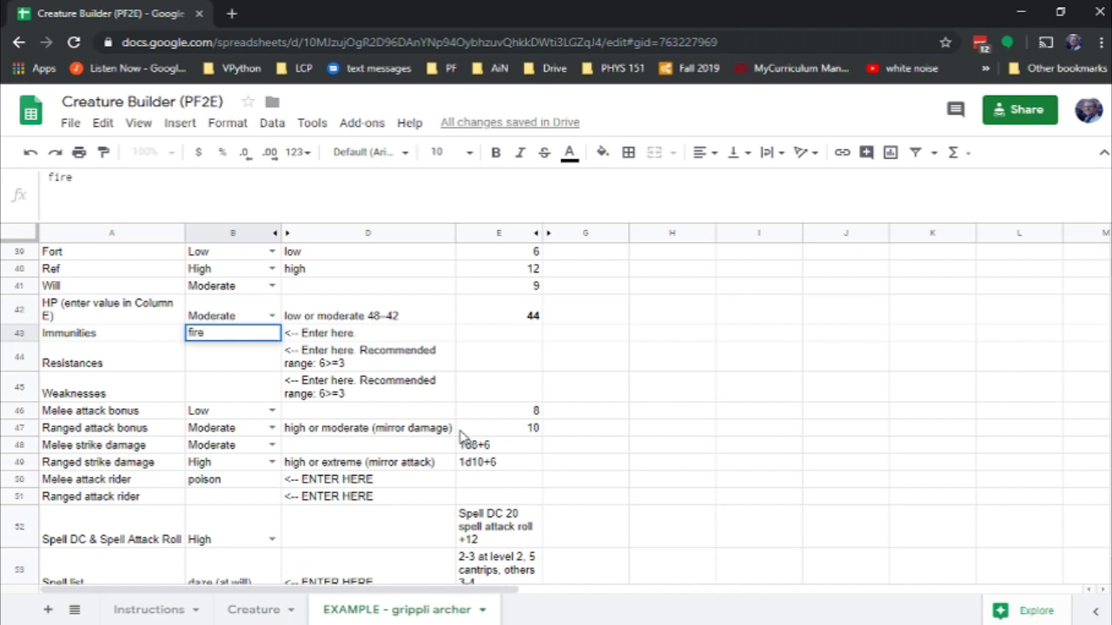
key("Return")
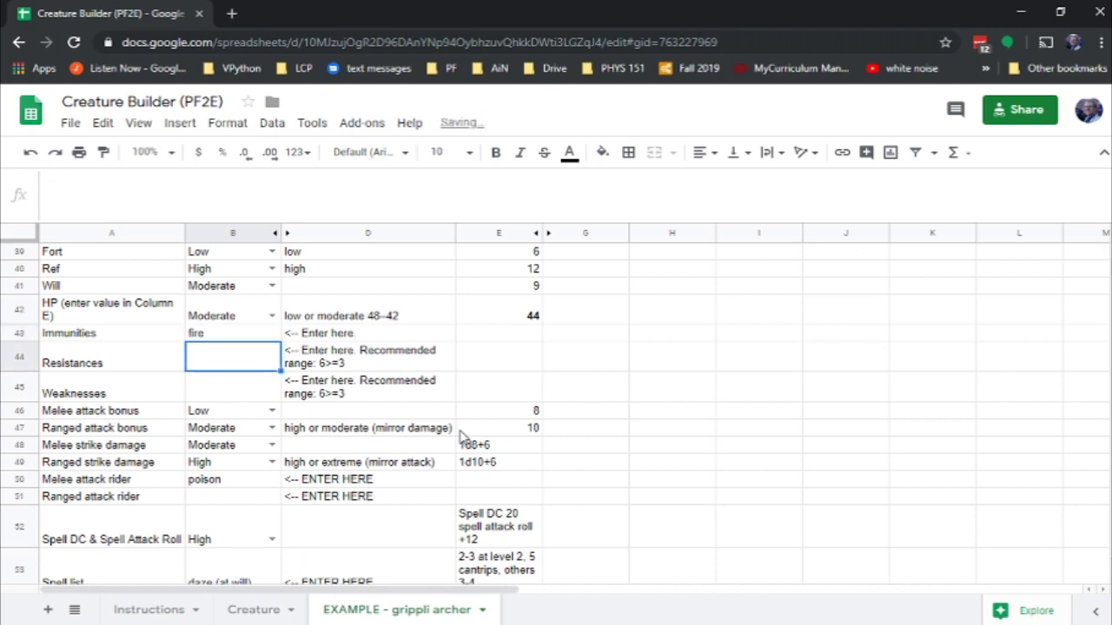
scroll(938, 354, "up", 2)
scroll(938, 355, "up", 10)
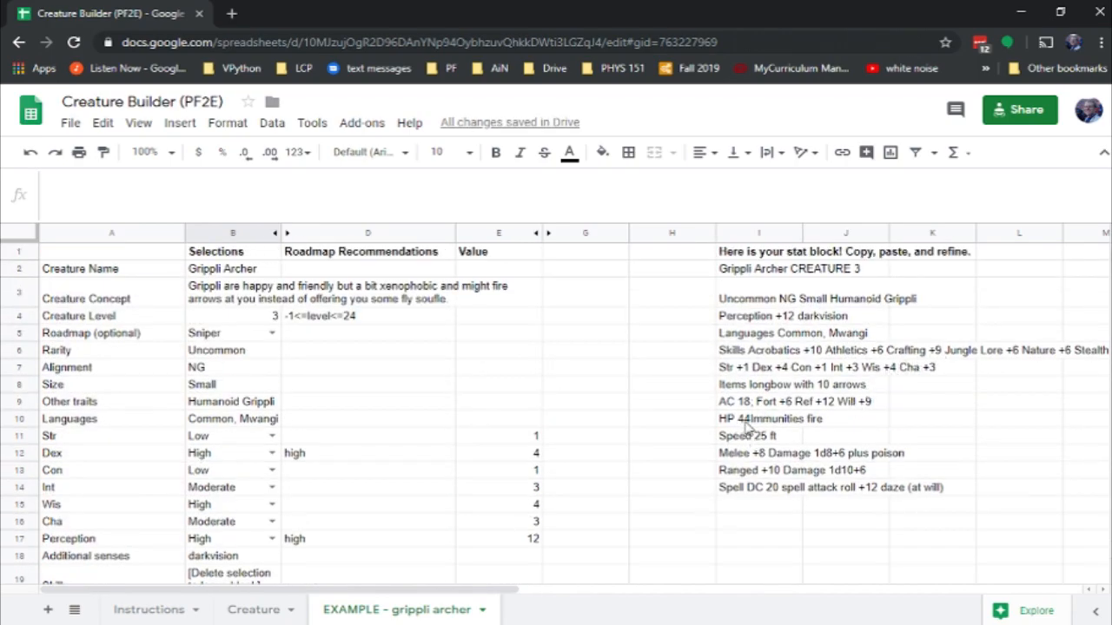
- Add a leading space before "Immunities", "Resistances" and "Weaknesses" in the stat block's HP formula
left_click(743, 425)
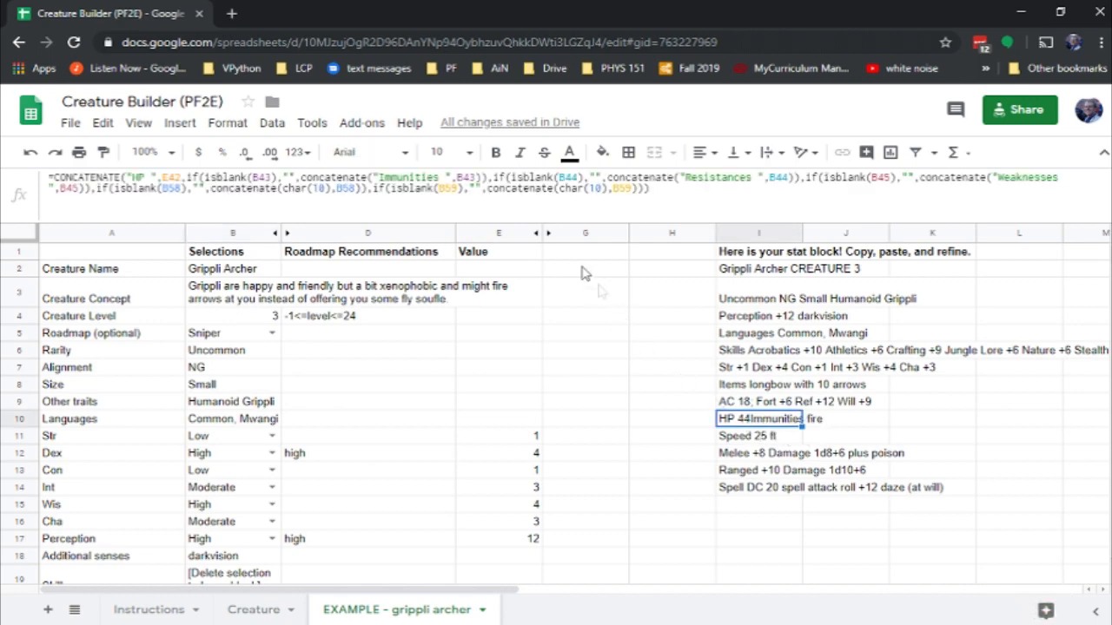
left_click(376, 177)
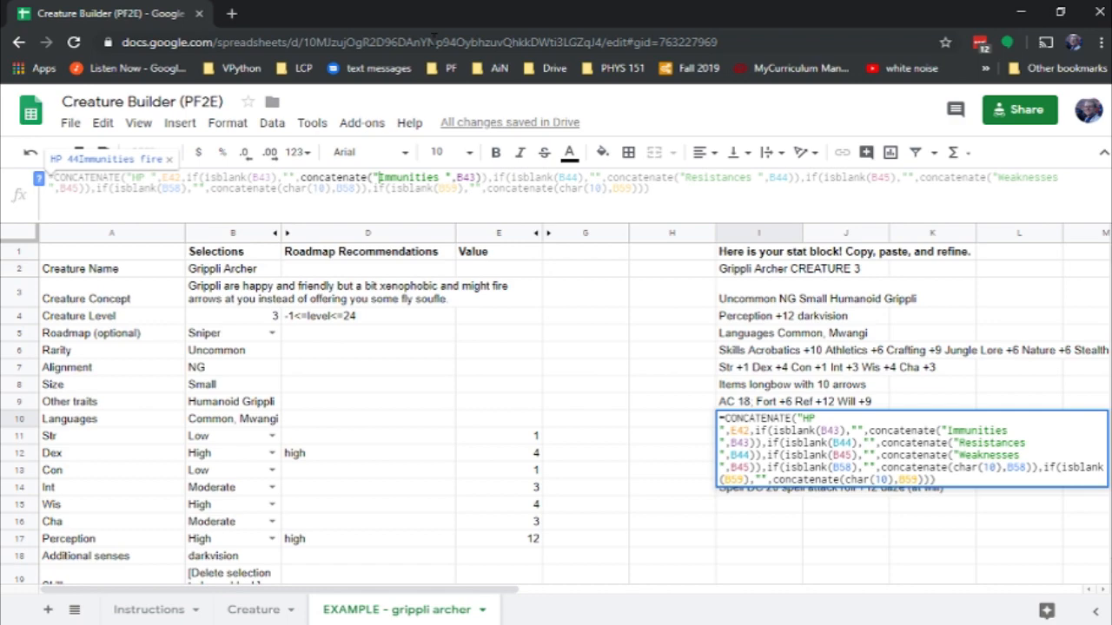
left_click(691, 179)
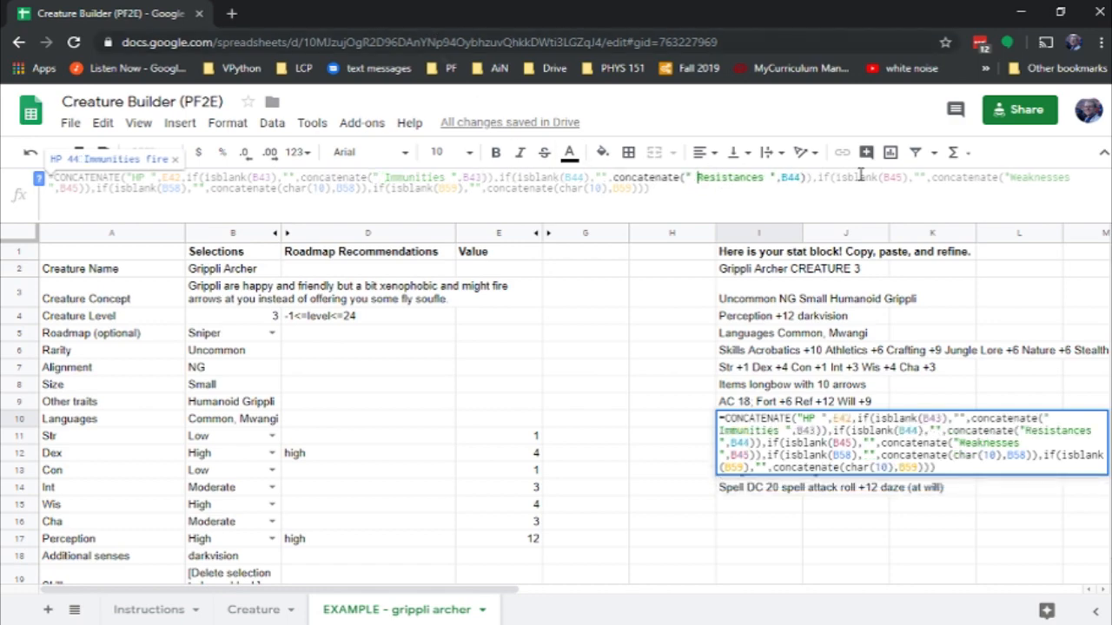
left_click(1006, 179)
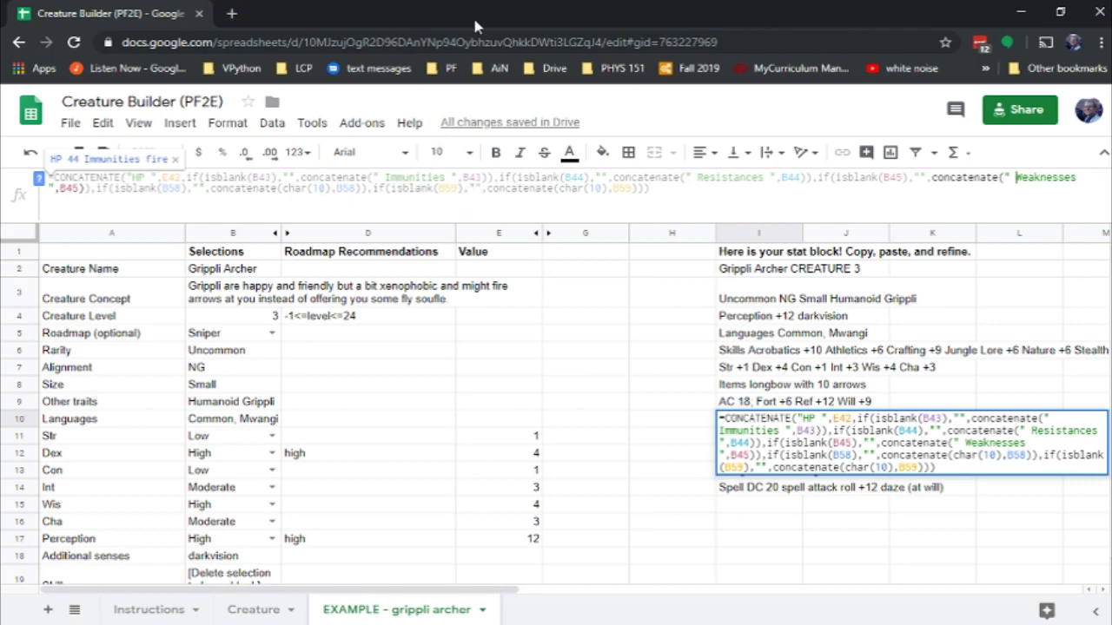
key("Return")
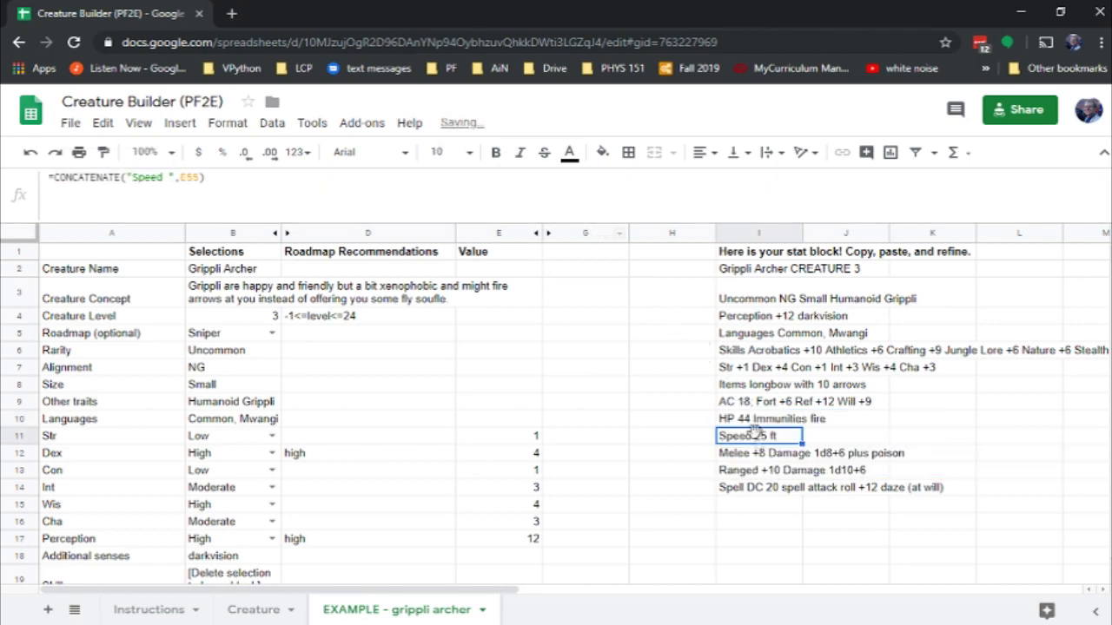
left_click(777, 421)
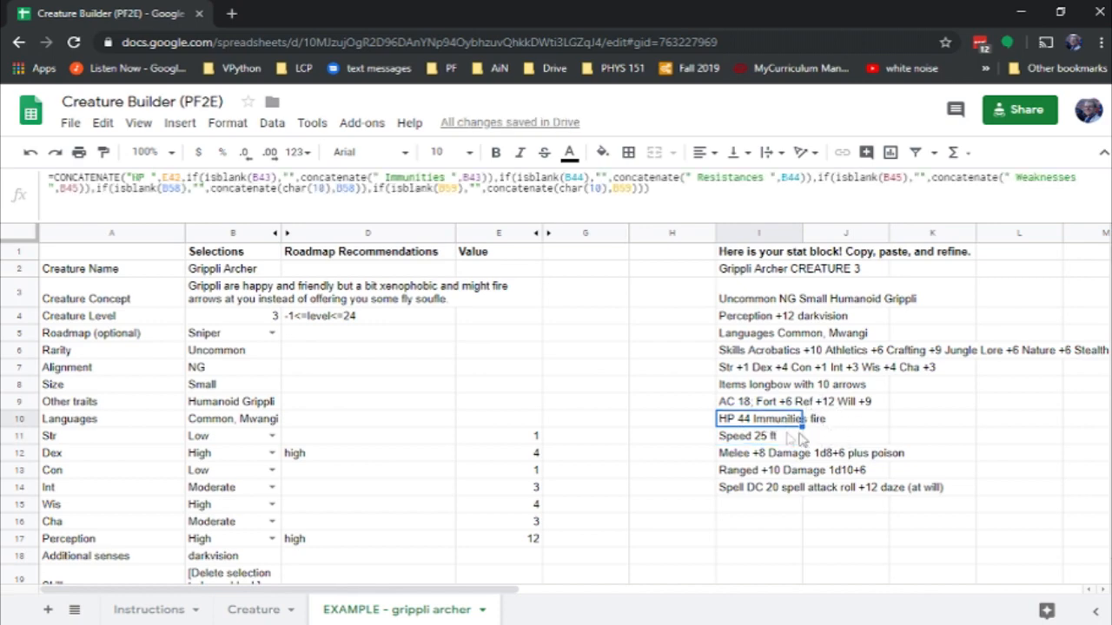
- Clear the "fire" entry from the creature's immunities and check the stat block's HP line
scroll(391, 495, "down", 6)
scroll(261, 482, "down", 5)
left_click(198, 336)
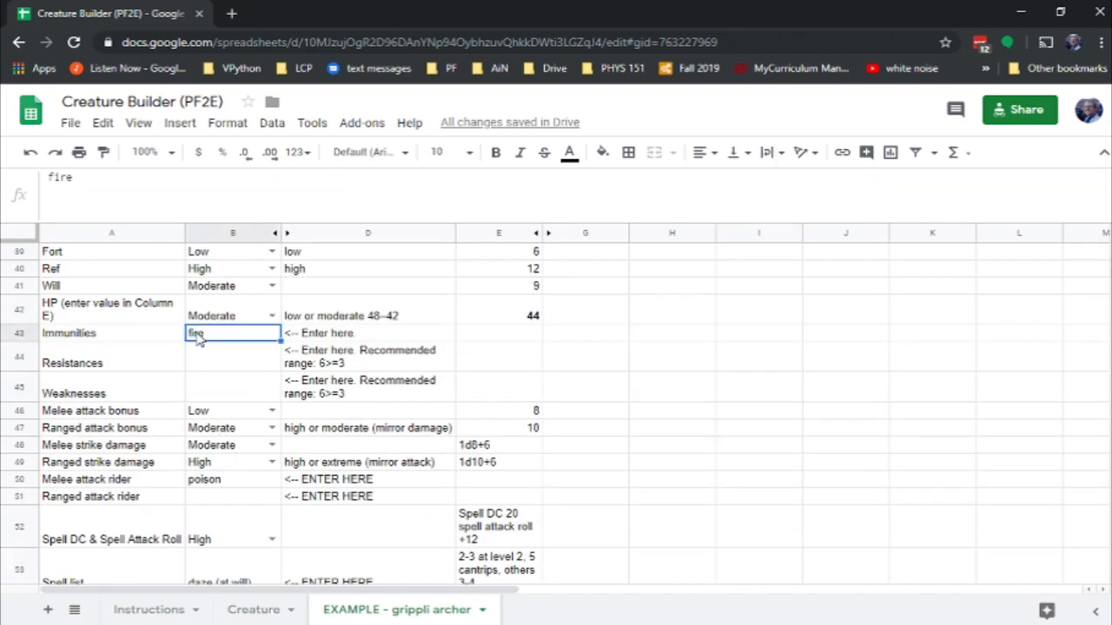
key("Delete")
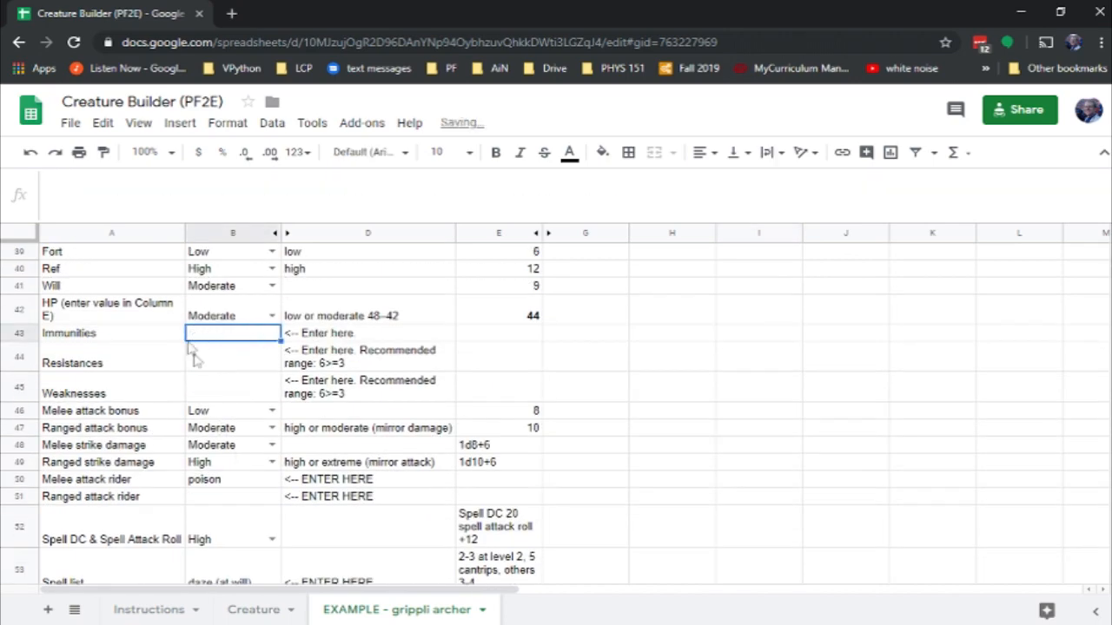
scroll(949, 407, "up", 3)
scroll(949, 407, "up", 10)
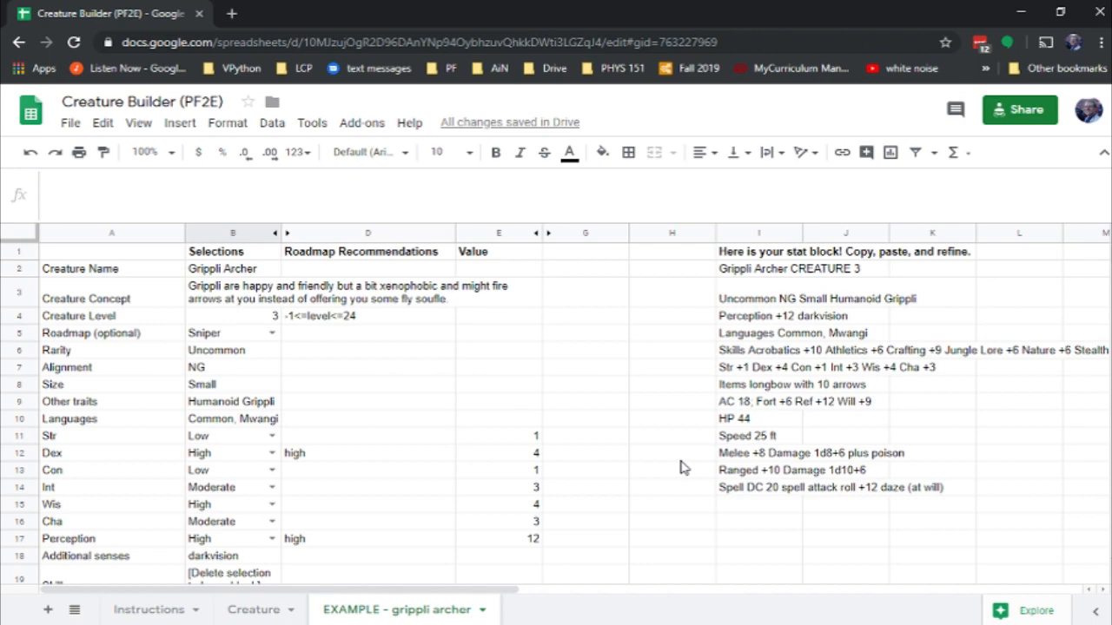
scroll(521, 443, "down", 10)
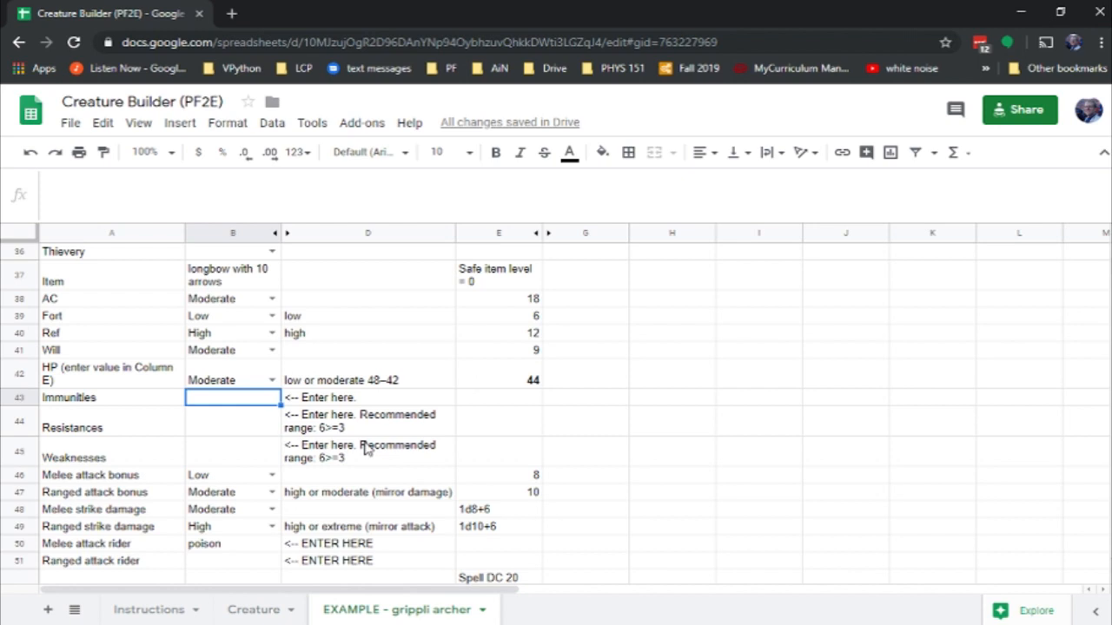
- Enter "water 3" as the creature's resistance and check how the stat block's HP line displays it
key("Down")
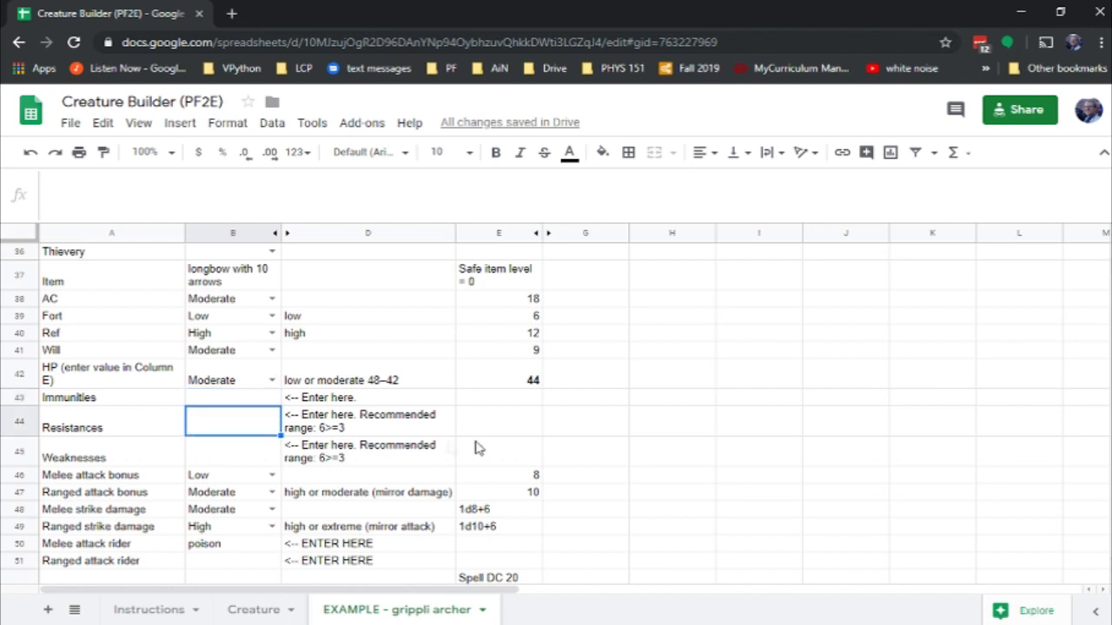
scroll(586, 435, "down", 1)
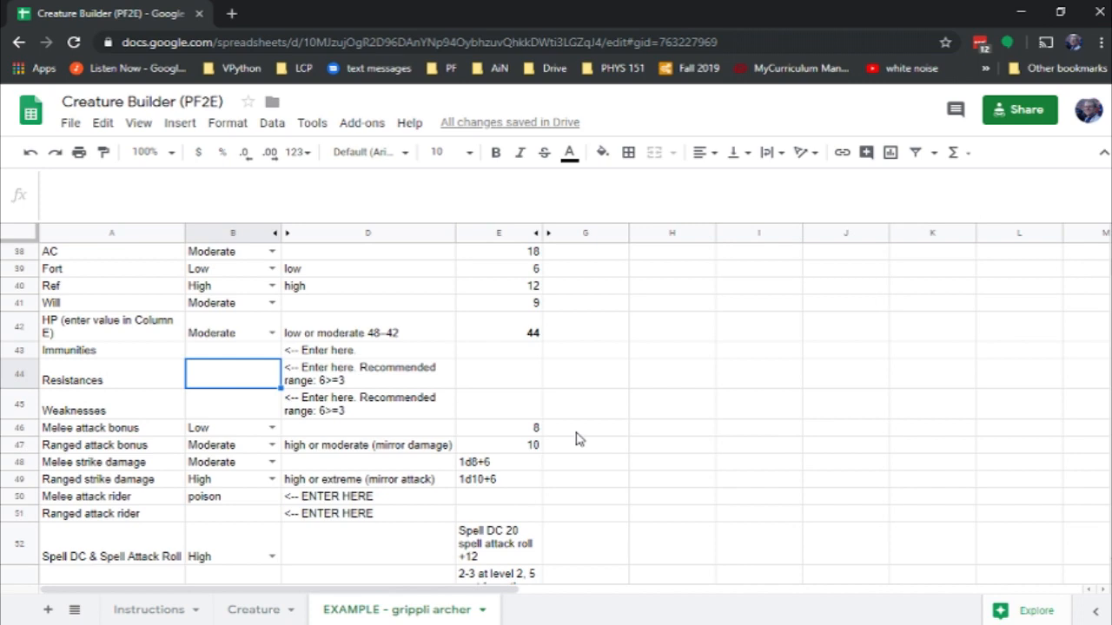
type("water 3")
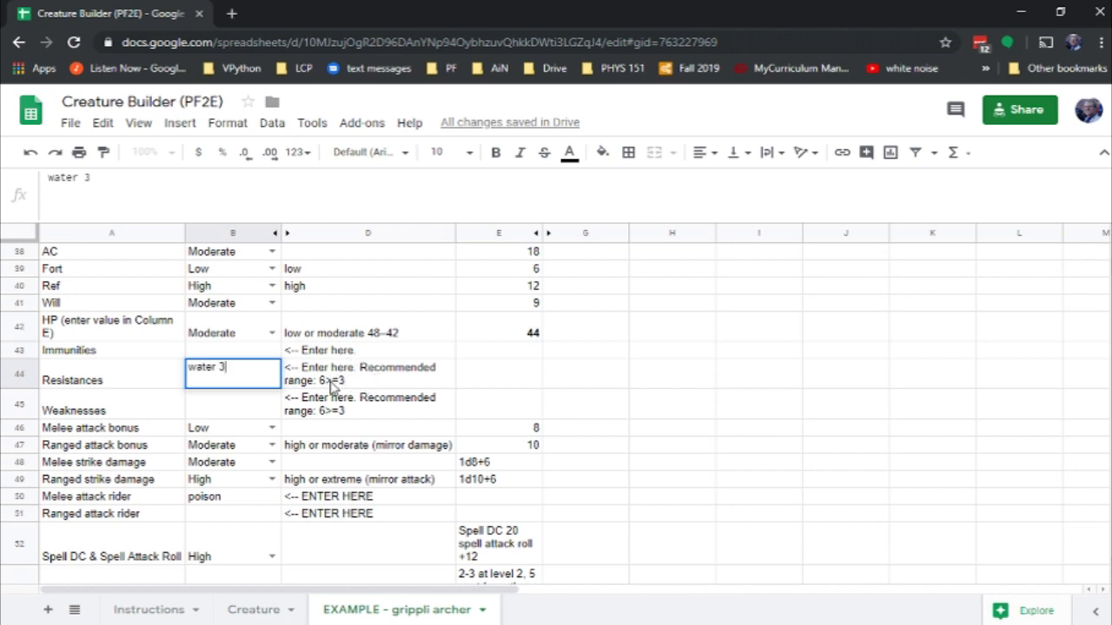
key("Return")
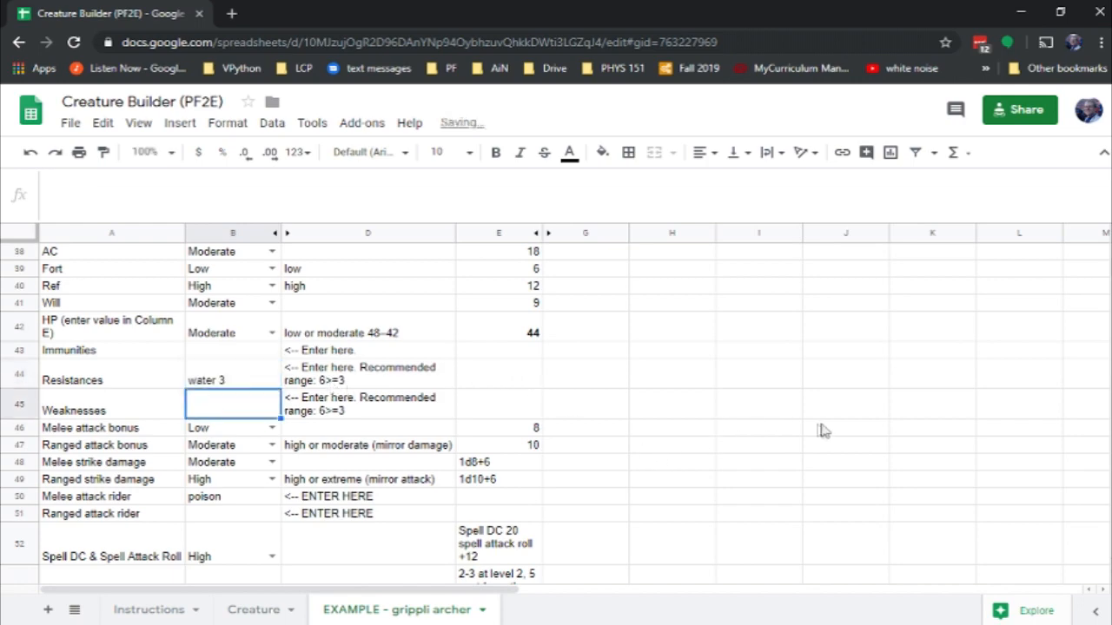
scroll(823, 431, "up", 3)
scroll(824, 430, "up", 8)
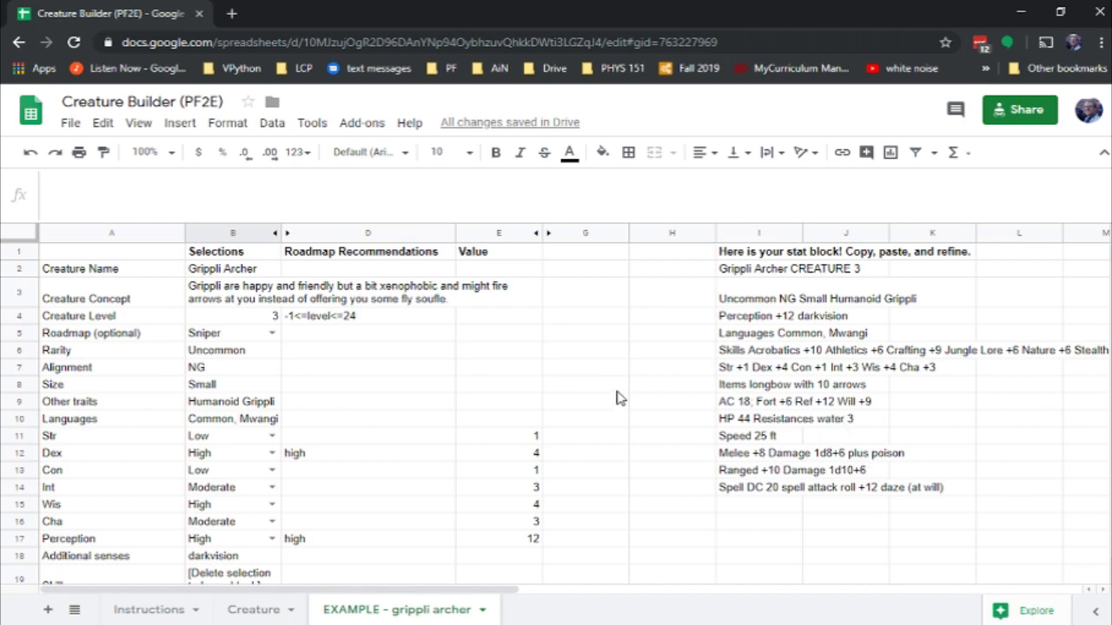
- Enter "electricity 3" as the creature's weakness
scroll(339, 438, "down", 8)
scroll(334, 439, "down", 3)
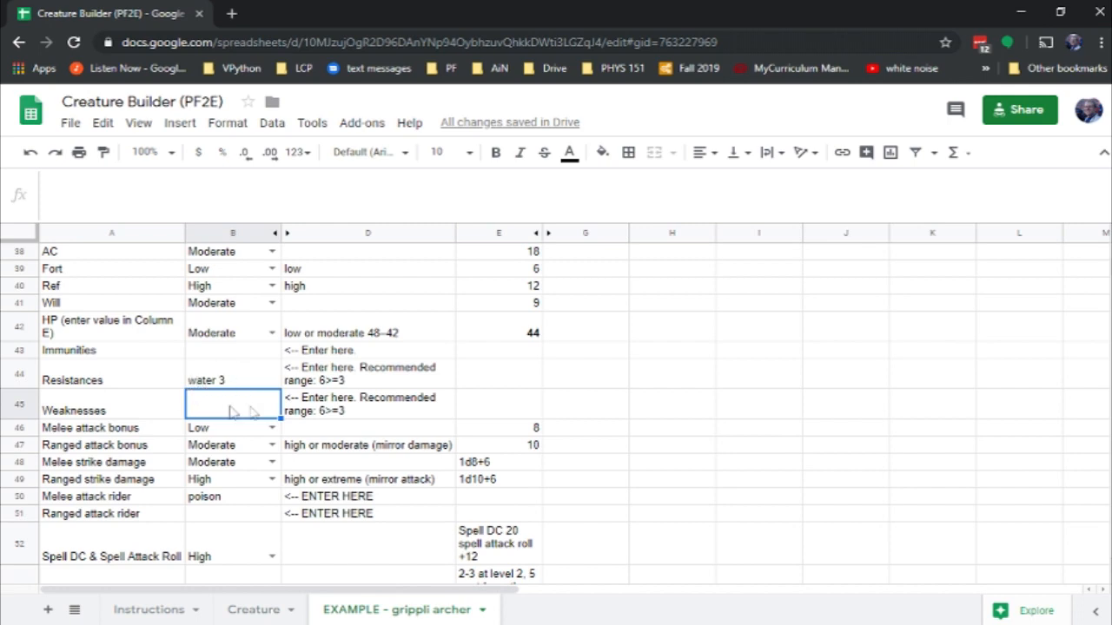
type("electricity 3")
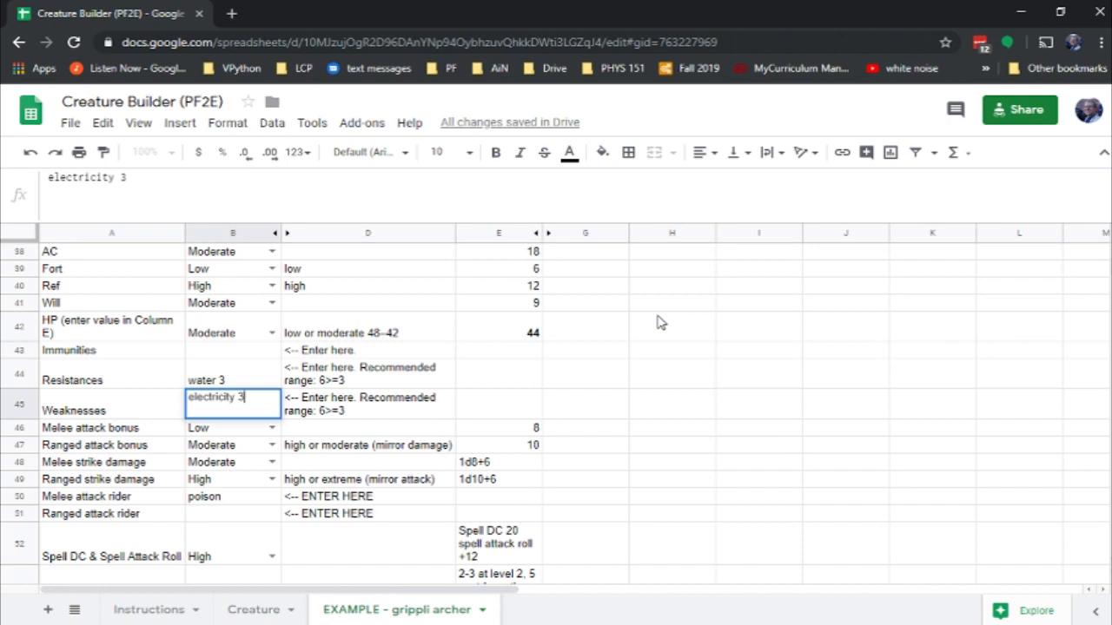
key("Return")
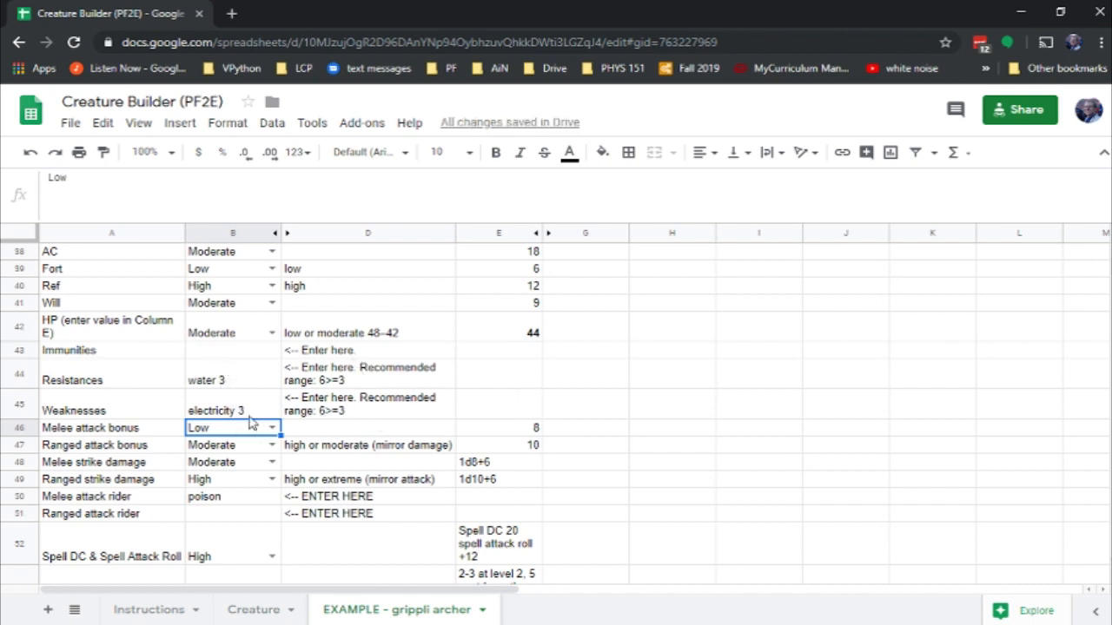
- Look over the creature's melee and ranged attack bonus, strike damage and attack rider selections
scroll(364, 435, "down", 3)
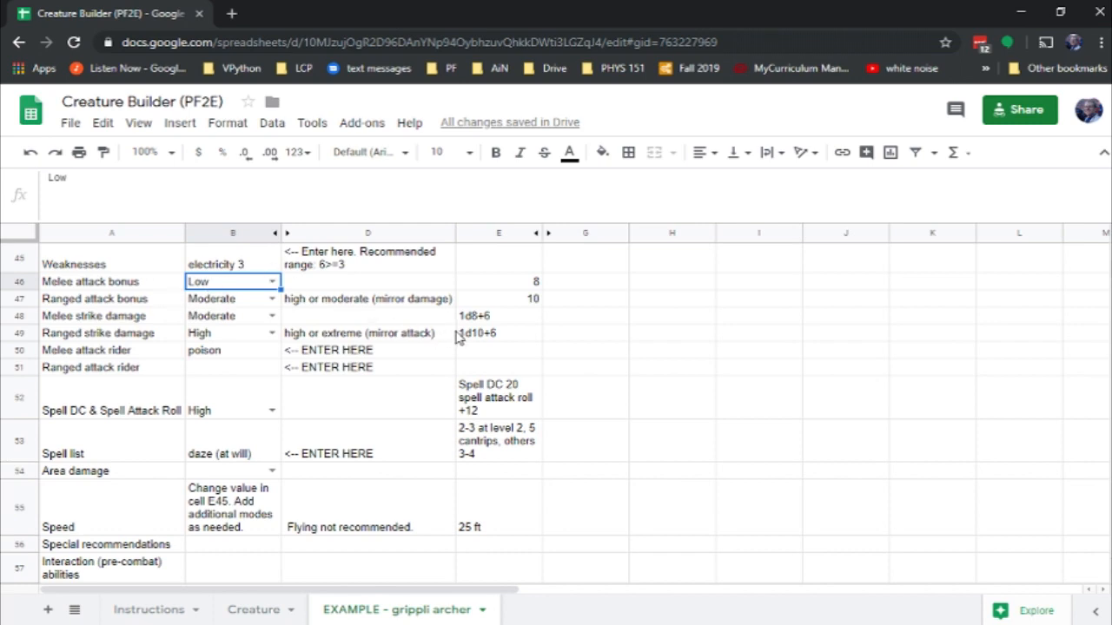
key("Down")
key("Down")
key("Down")
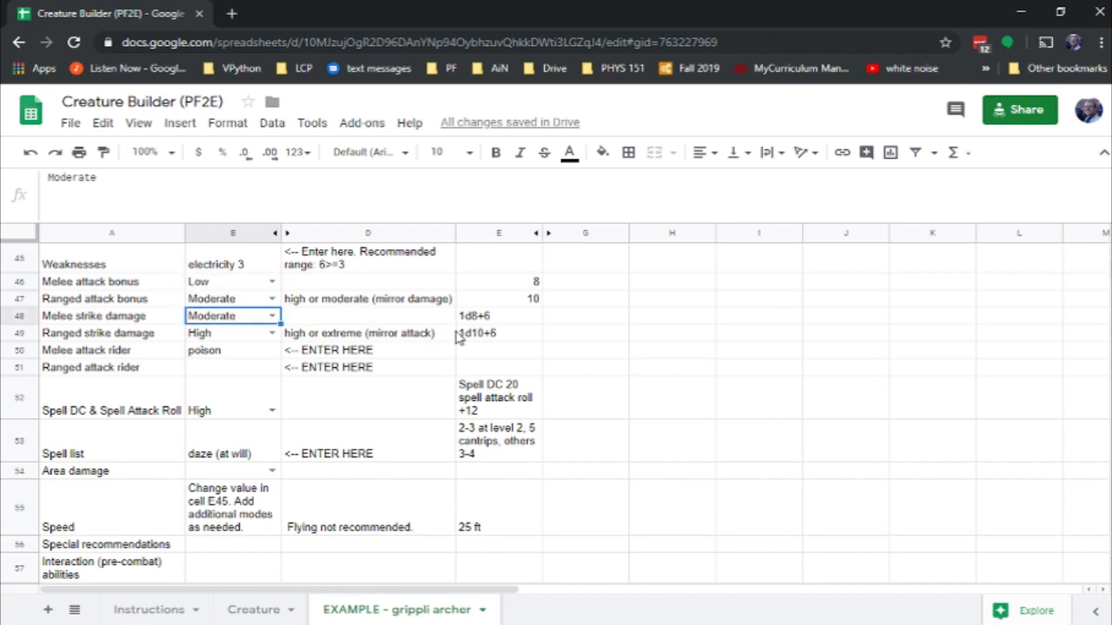
key("Down")
key("Down")
key("Up")
key("Down")
key("Up")
key("Up")
key("Up")
key("Up")
key("Up")
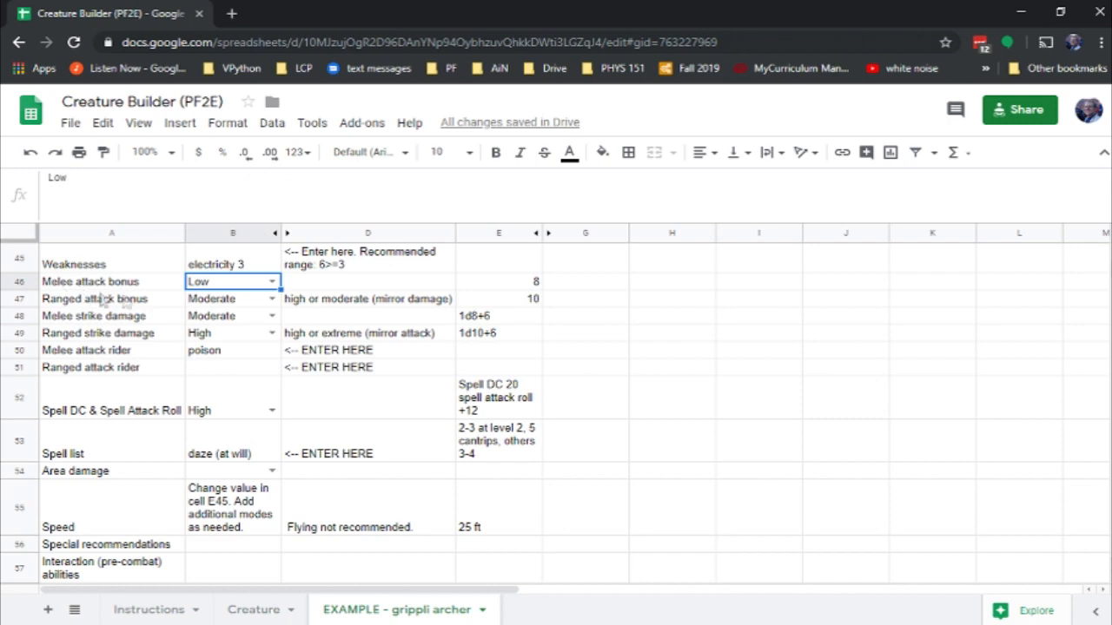
- Choose Low for the melee attack bonus after checking its roadmap recommendation
left_click(322, 292)
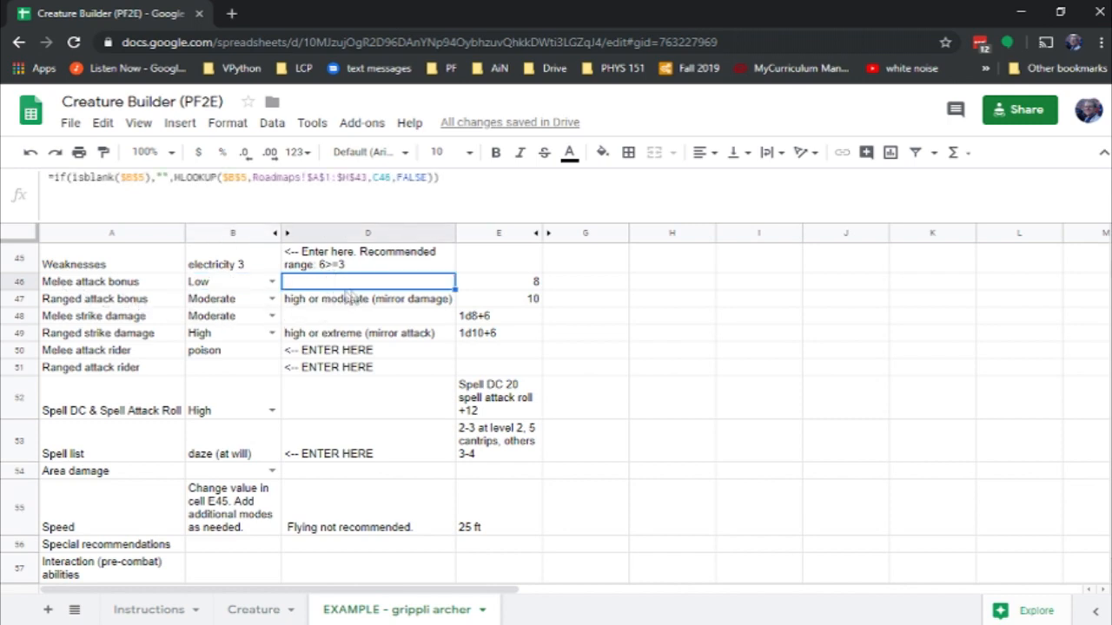
left_click(272, 283)
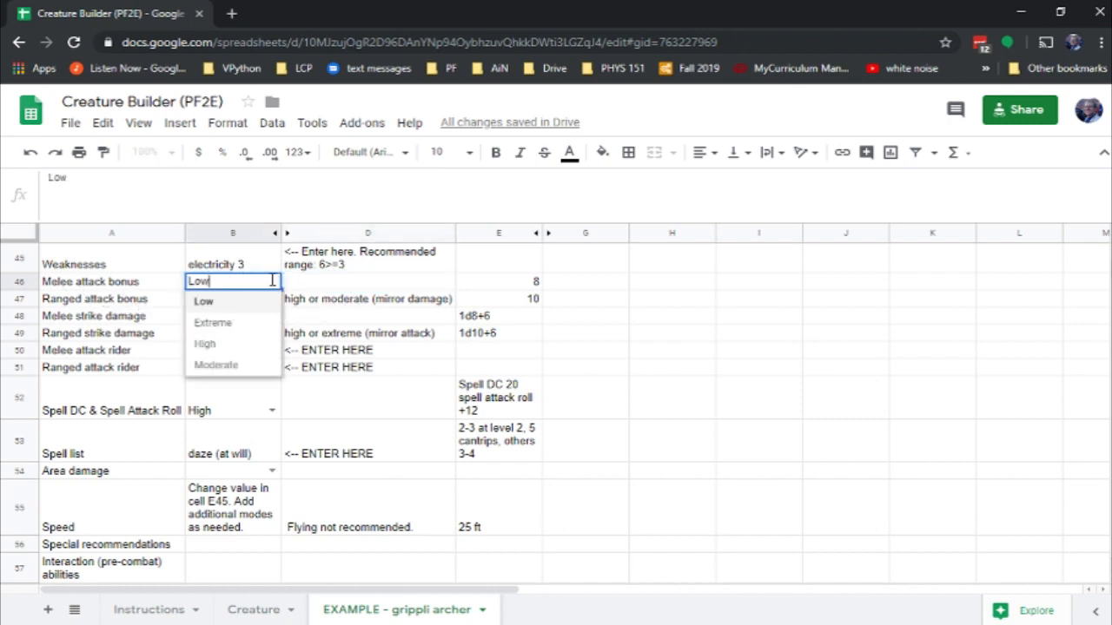
left_click(241, 306)
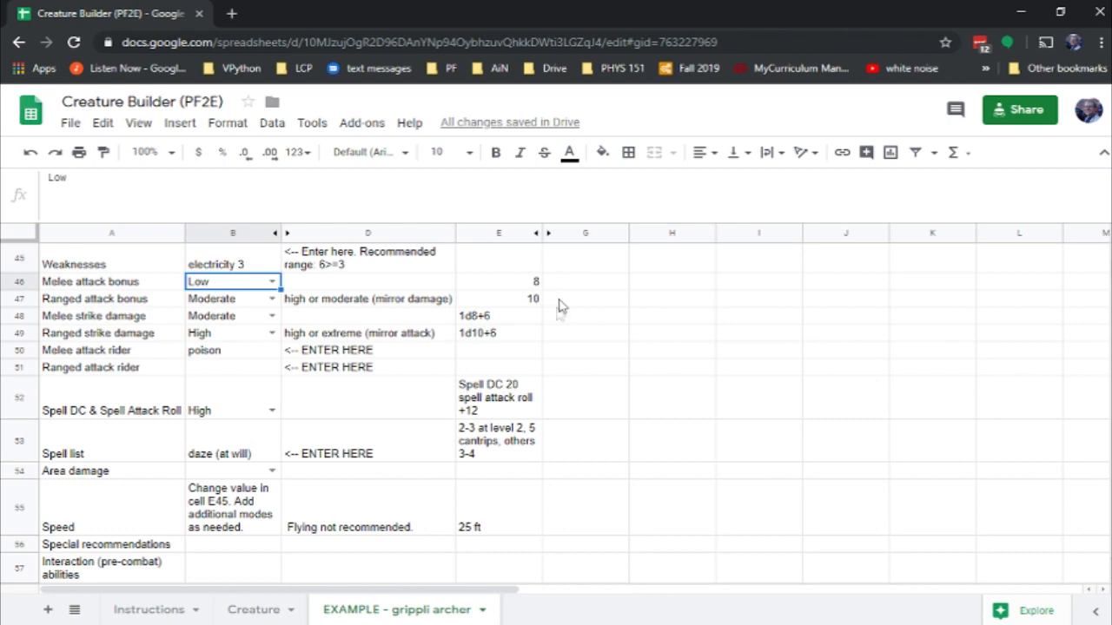
- Set the ranged attack bonus to High, following its roadmap recommendation, and inspect the formula behind its value
left_click(236, 306)
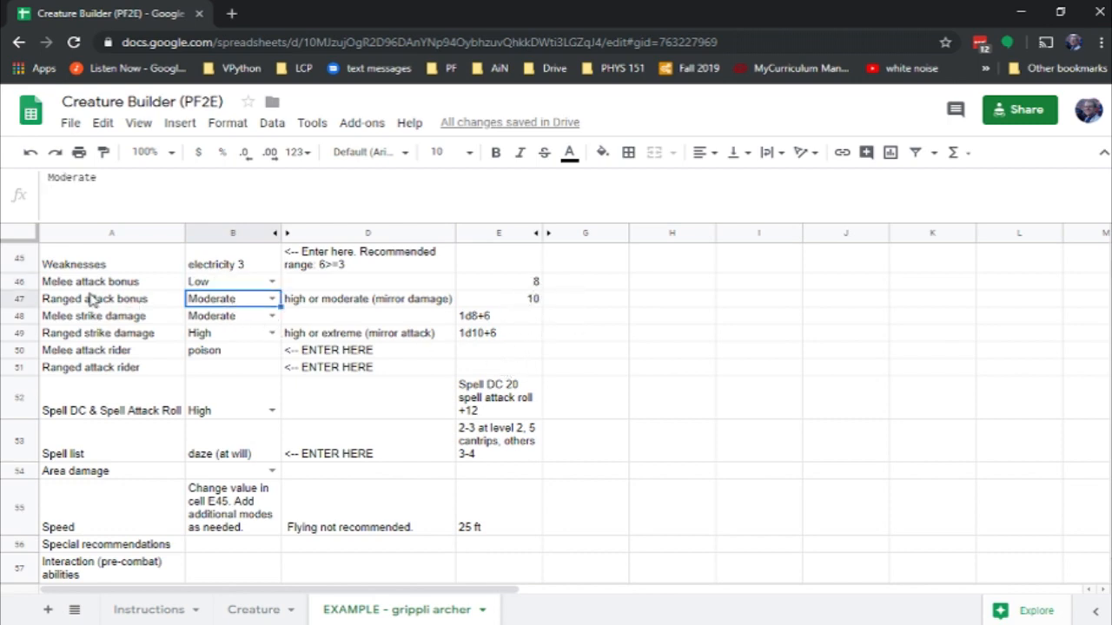
left_click(308, 305)
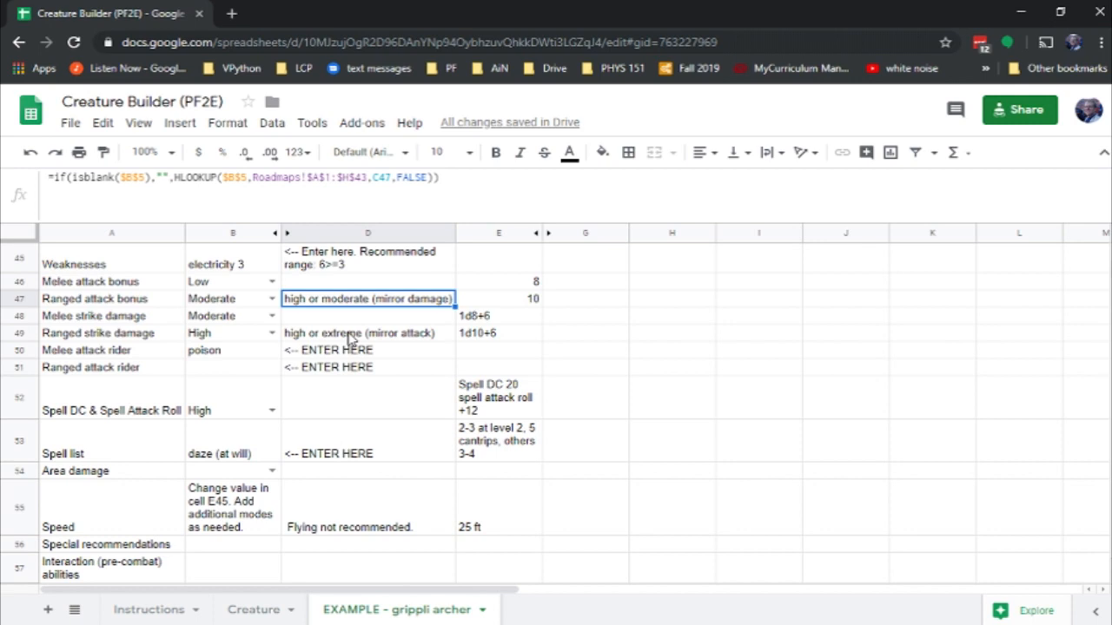
left_click(272, 299)
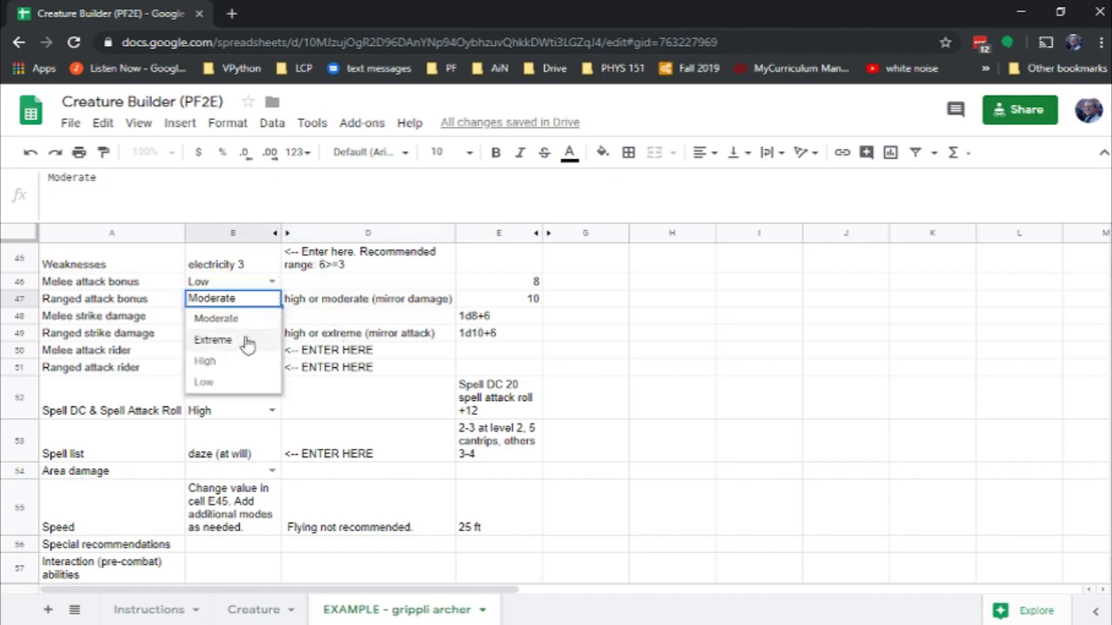
left_click(206, 360)
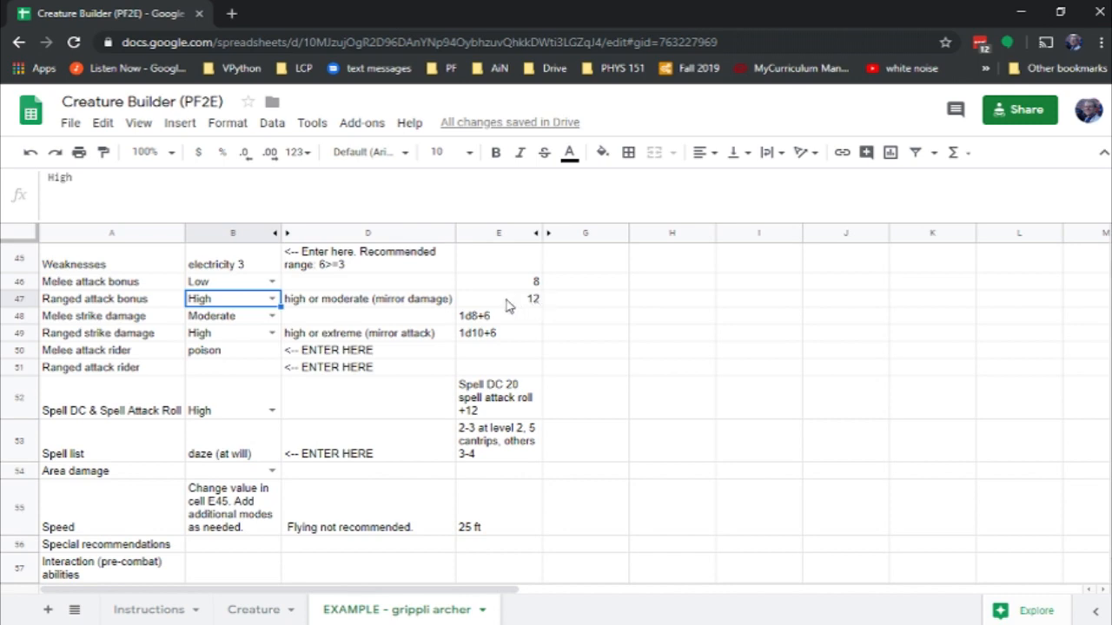
left_click(537, 304)
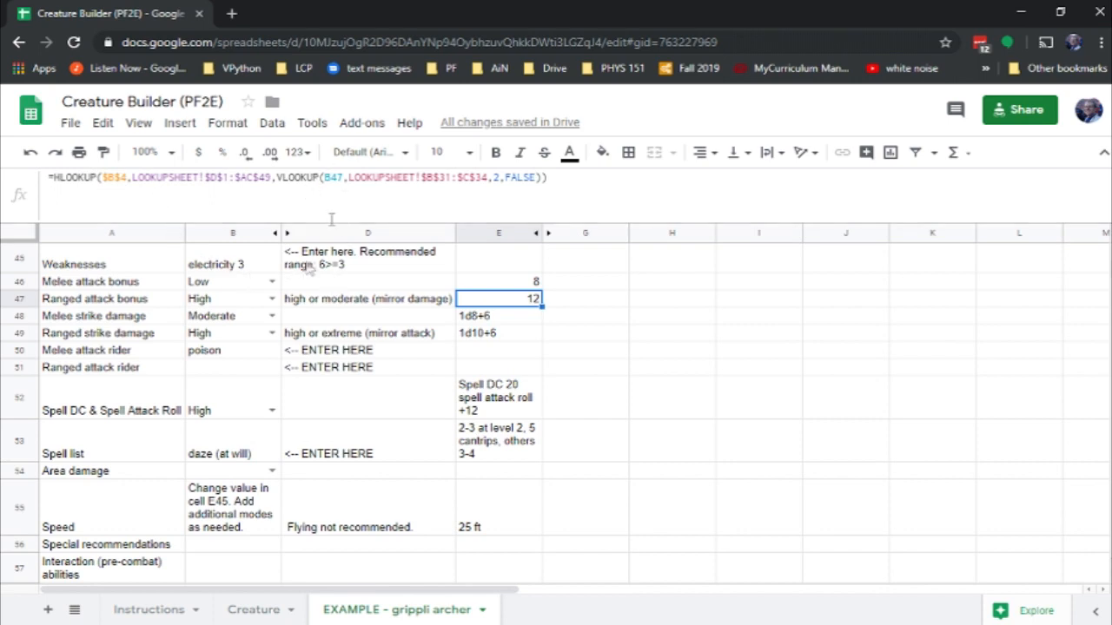
left_click(330, 173)
key("Return")
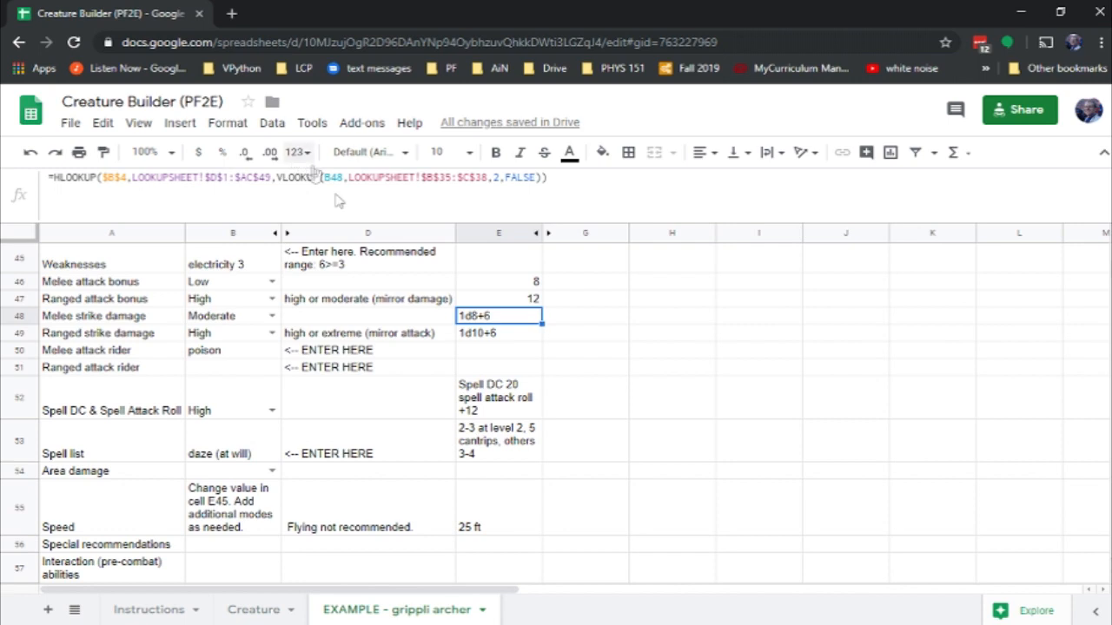
- Check the ranged strike damage selection and formula, and set the melee strike damage to Low
left_click(228, 339)
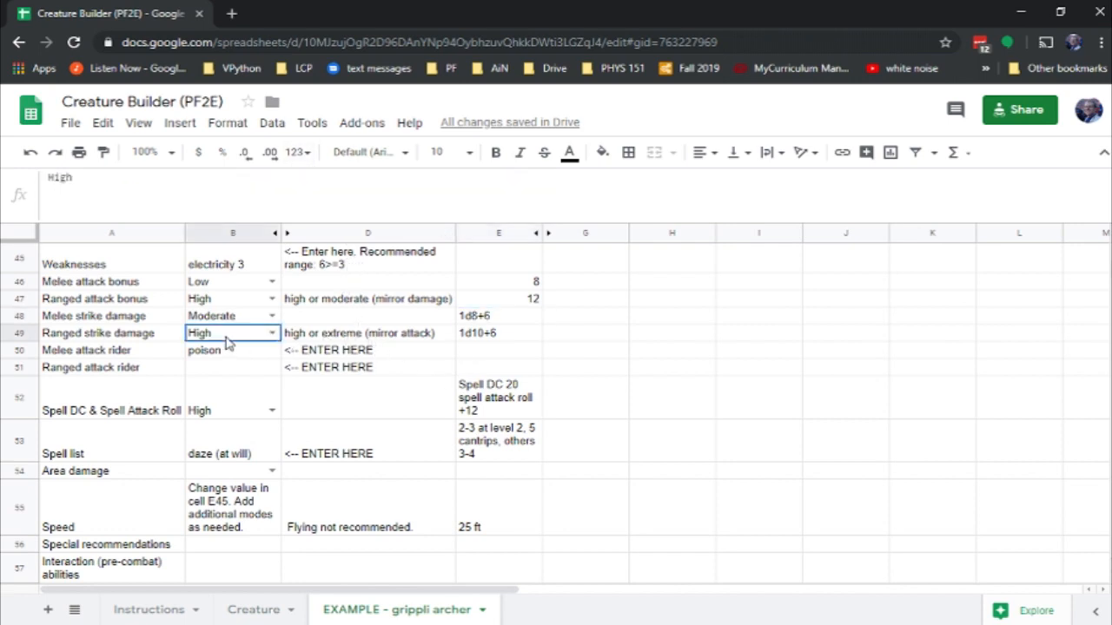
left_click(480, 339)
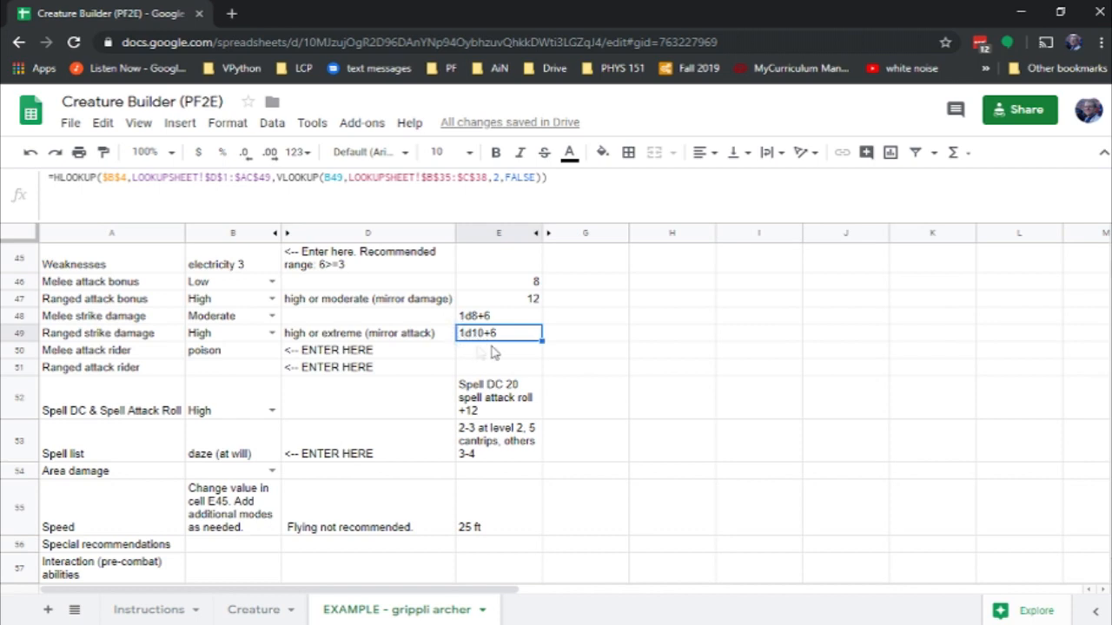
left_click(77, 316)
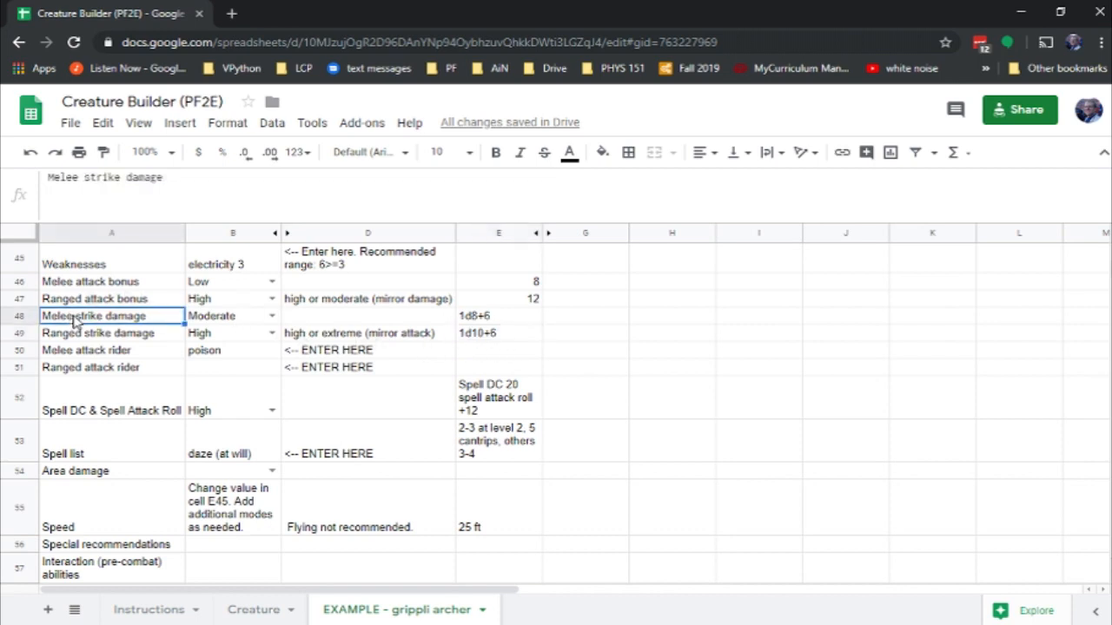
left_click(271, 318)
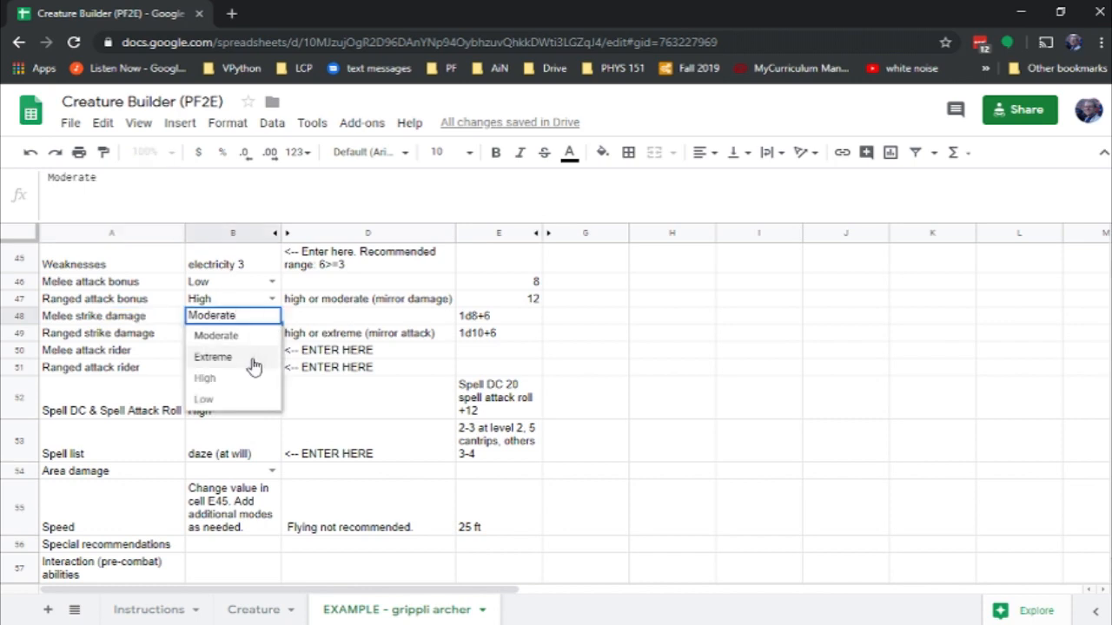
left_click(224, 399)
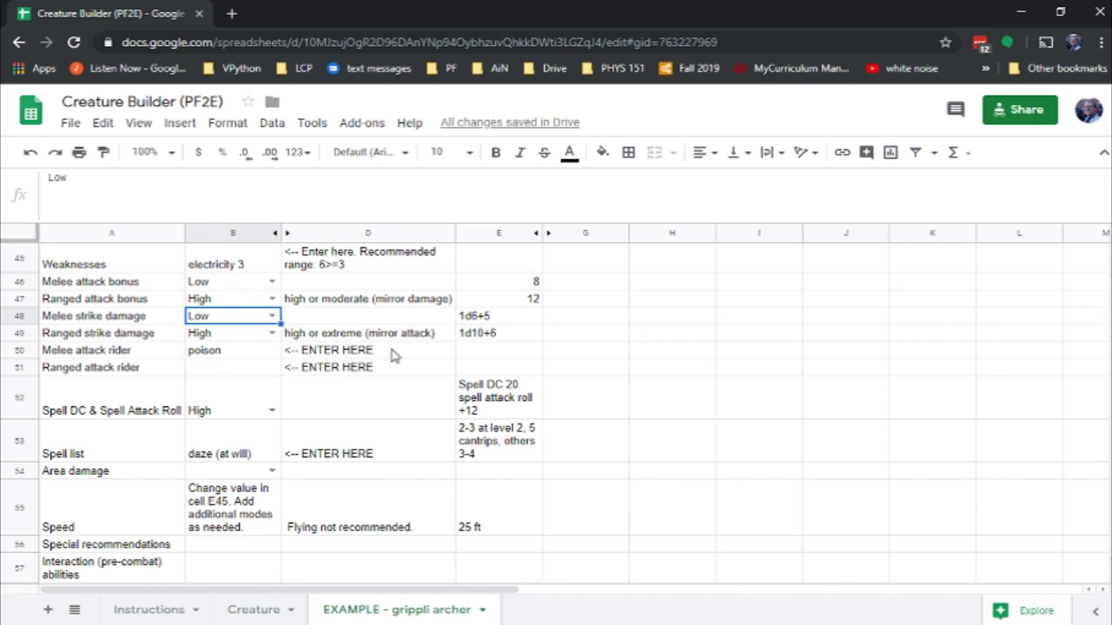
- Clear "poison" from the creature's melee attack rider
left_click(218, 359)
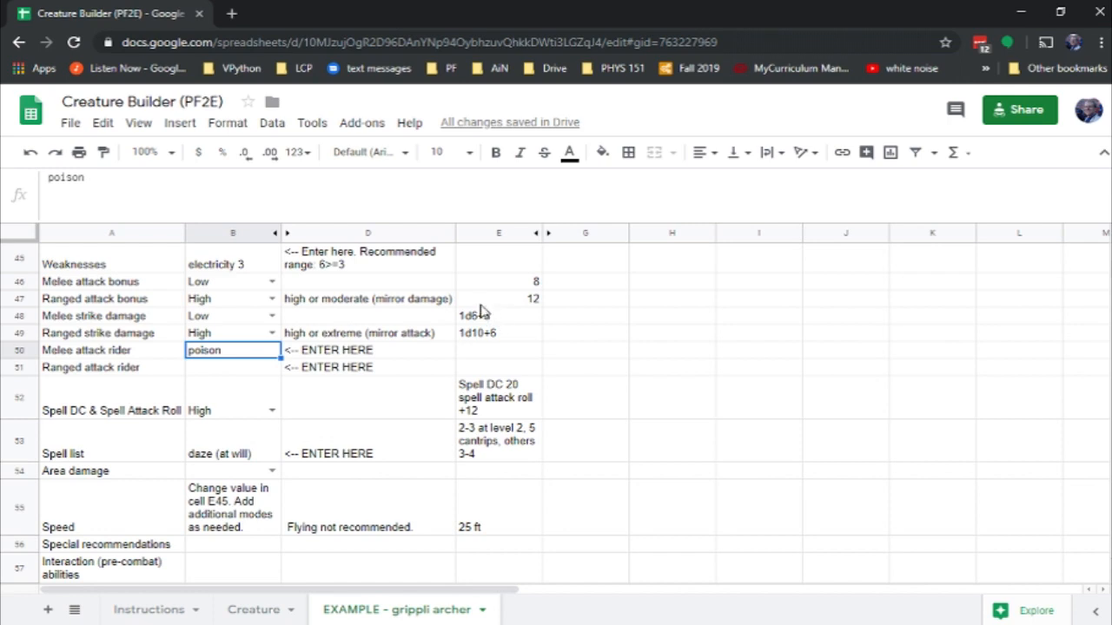
key("Delete")
key("Down")
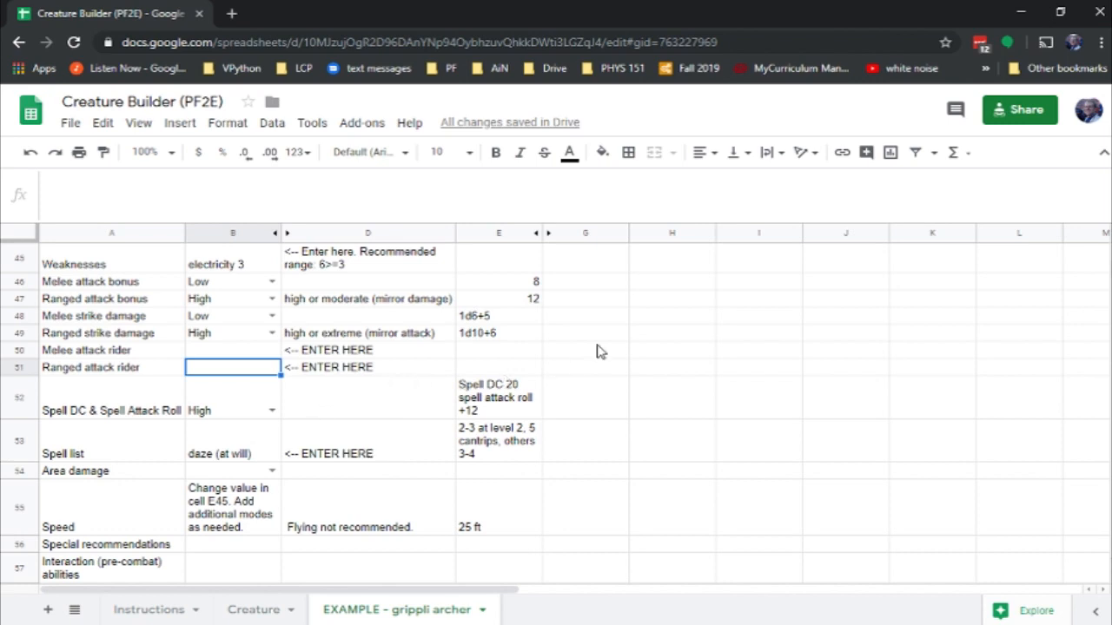
- Enter "stuck arrow" as the ranged attack rider and check the Melee and Ranged lines of the stat block
type("stuck arrow")
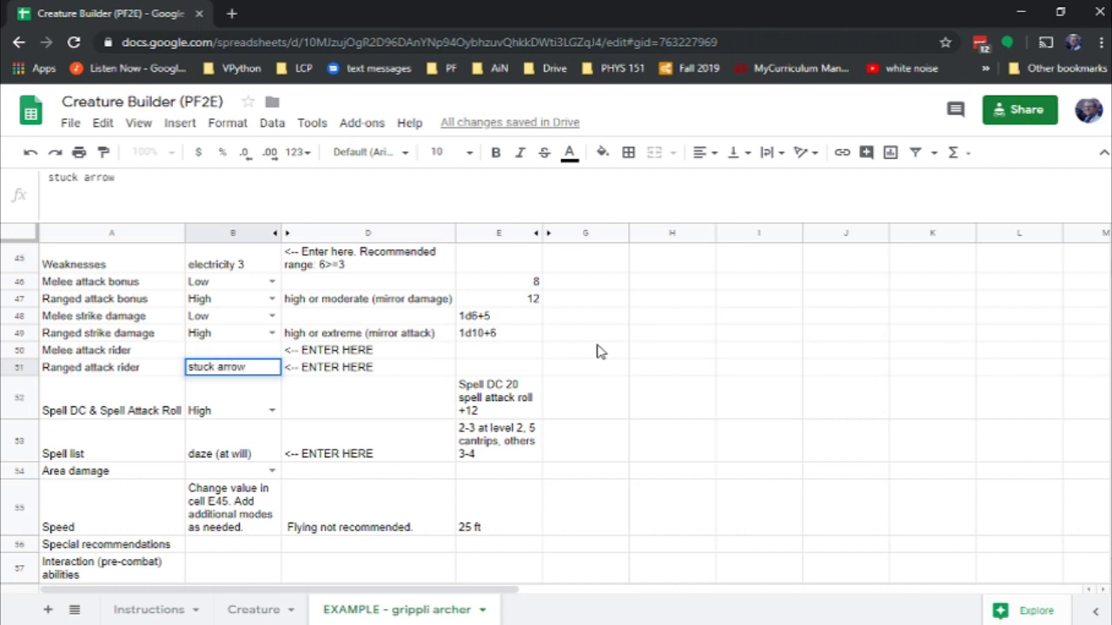
key("Return")
key("Up")
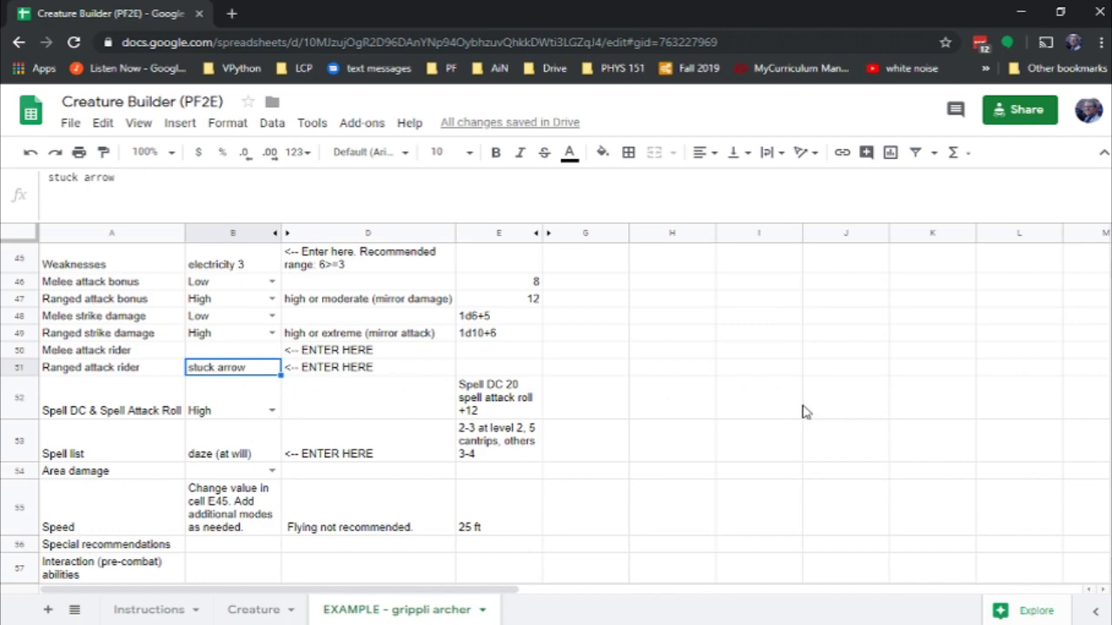
scroll(804, 409, "up", 15)
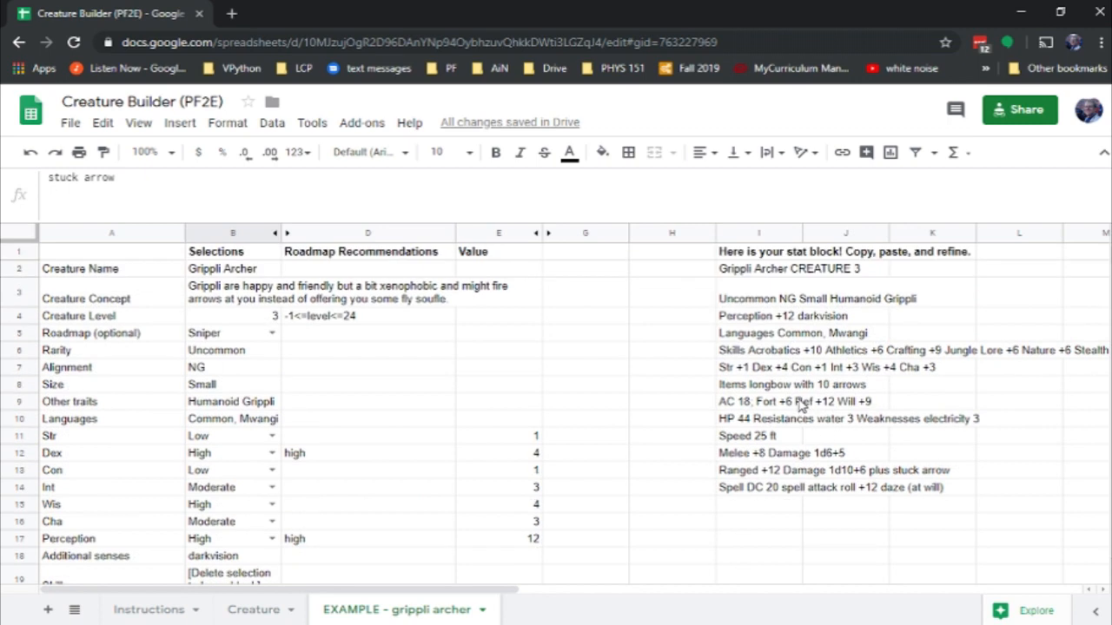
left_click(745, 457)
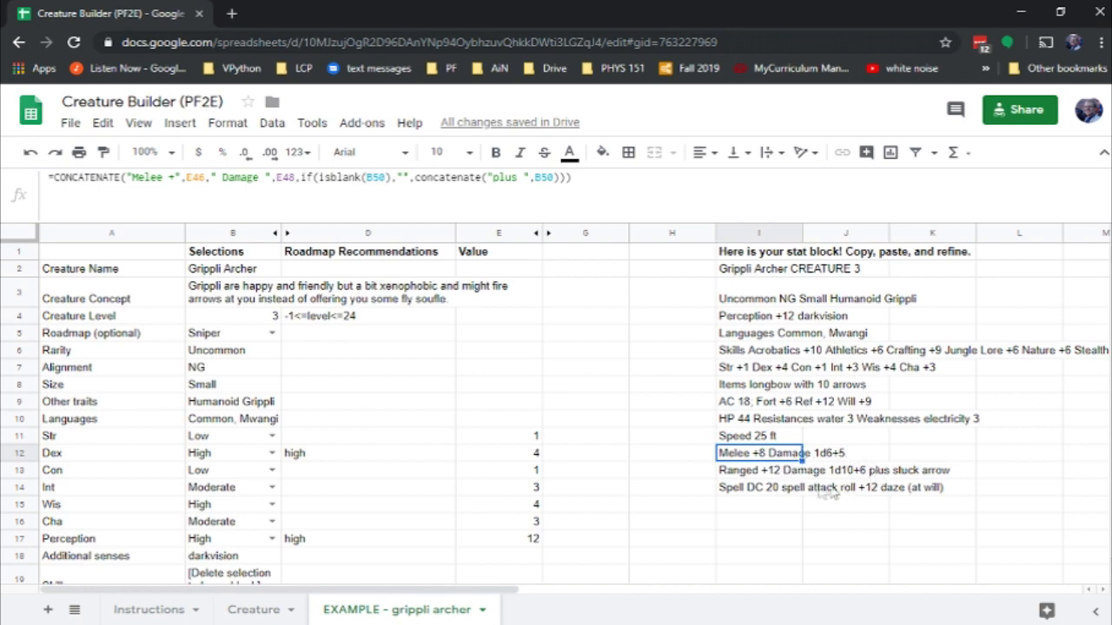
left_click(752, 473)
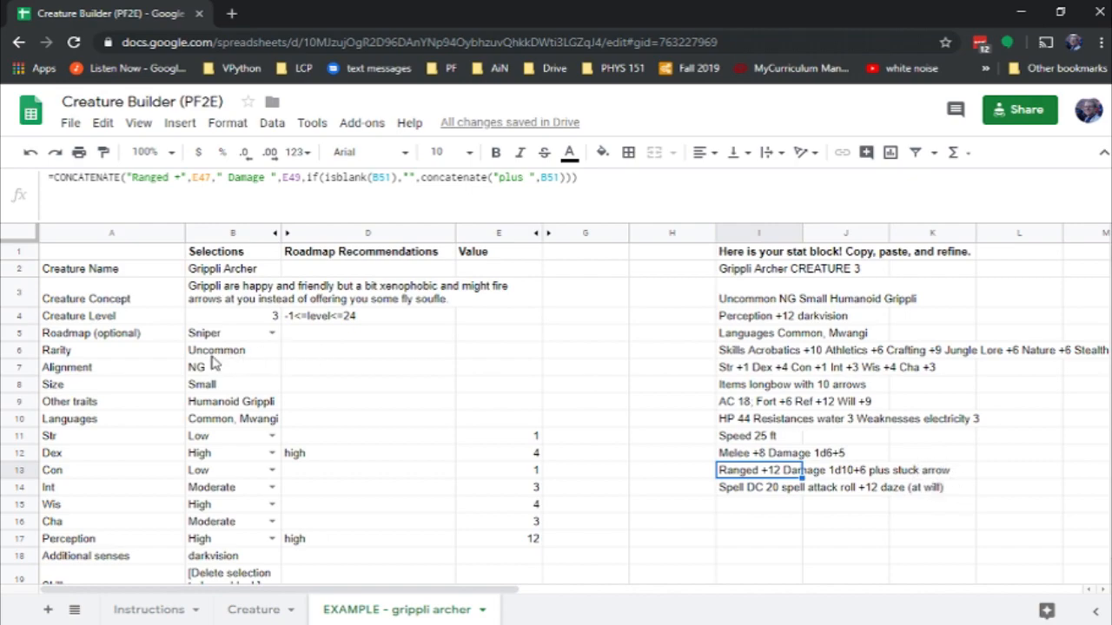
- Enter "stuck arrow" as the creature's offensive ability
scroll(233, 372, "down", 10)
scroll(233, 372, "down", 5)
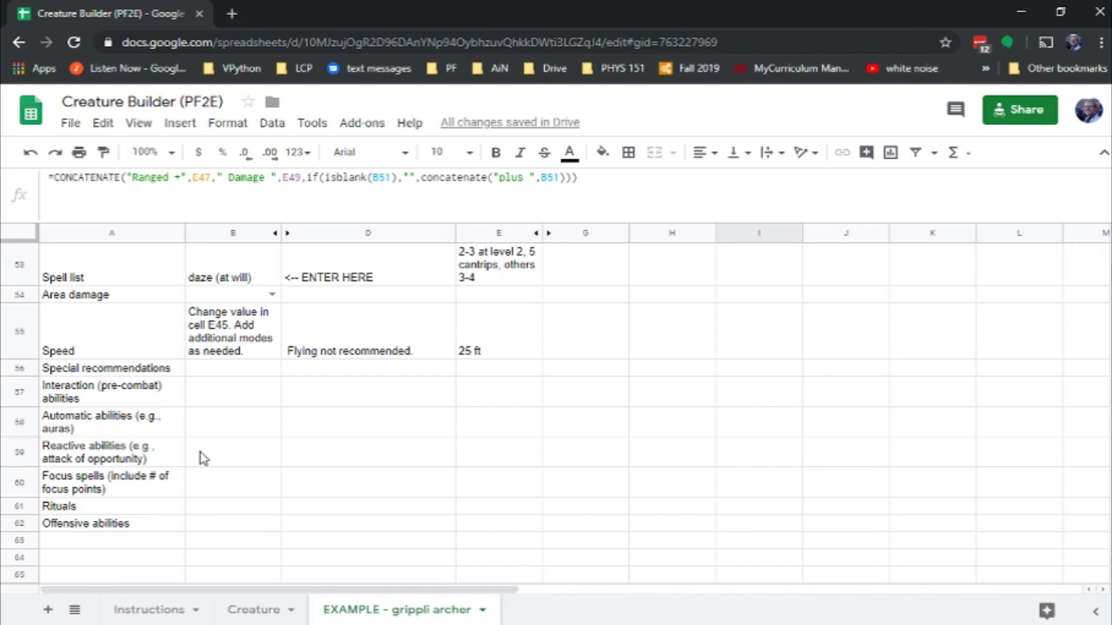
left_click(209, 526)
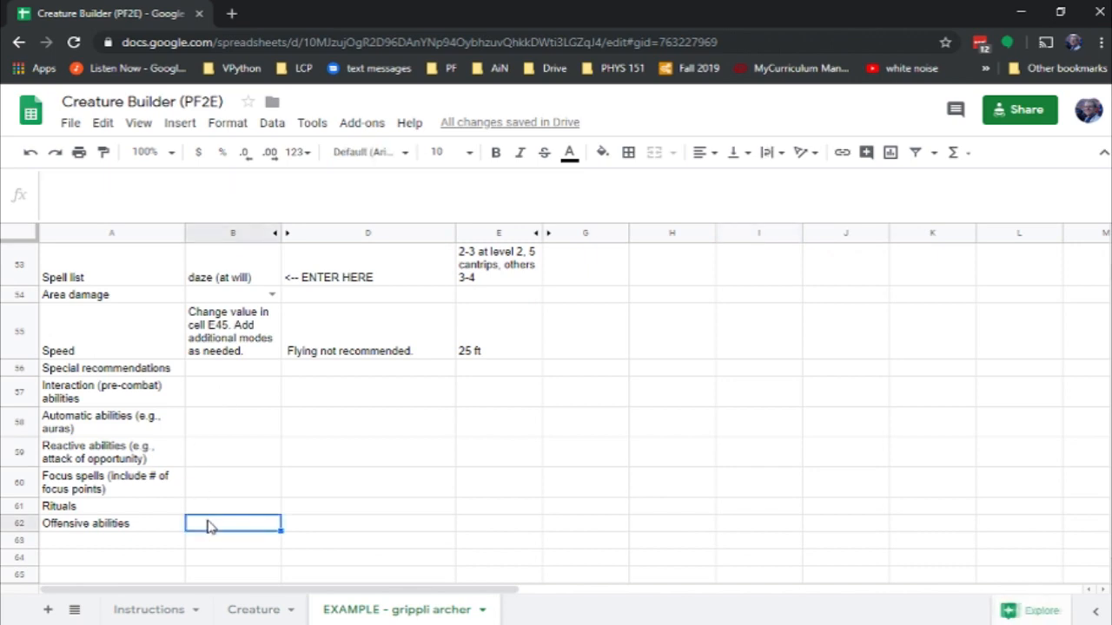
type("stuck arrow")
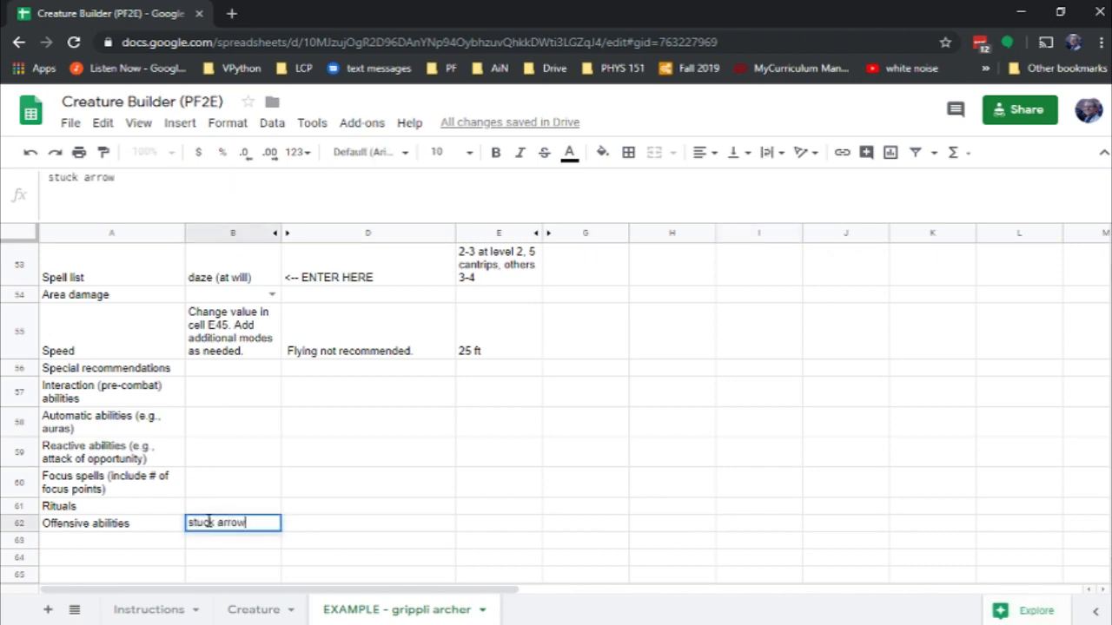
key("Return")
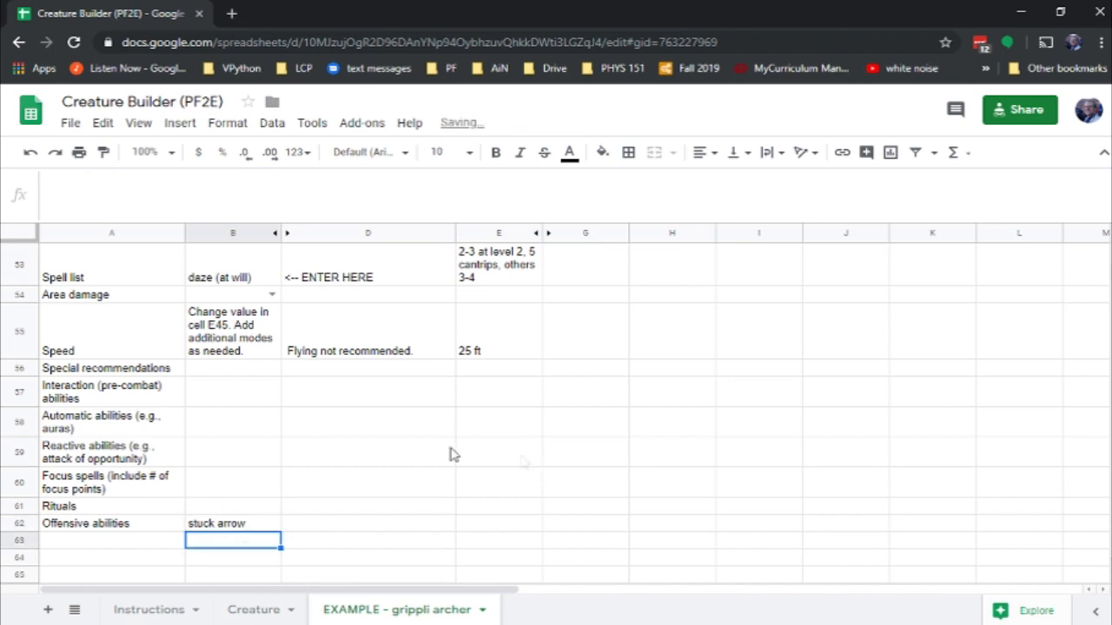
scroll(326, 421, "up", 2)
scroll(320, 414, "up", 2)
left_click(156, 330)
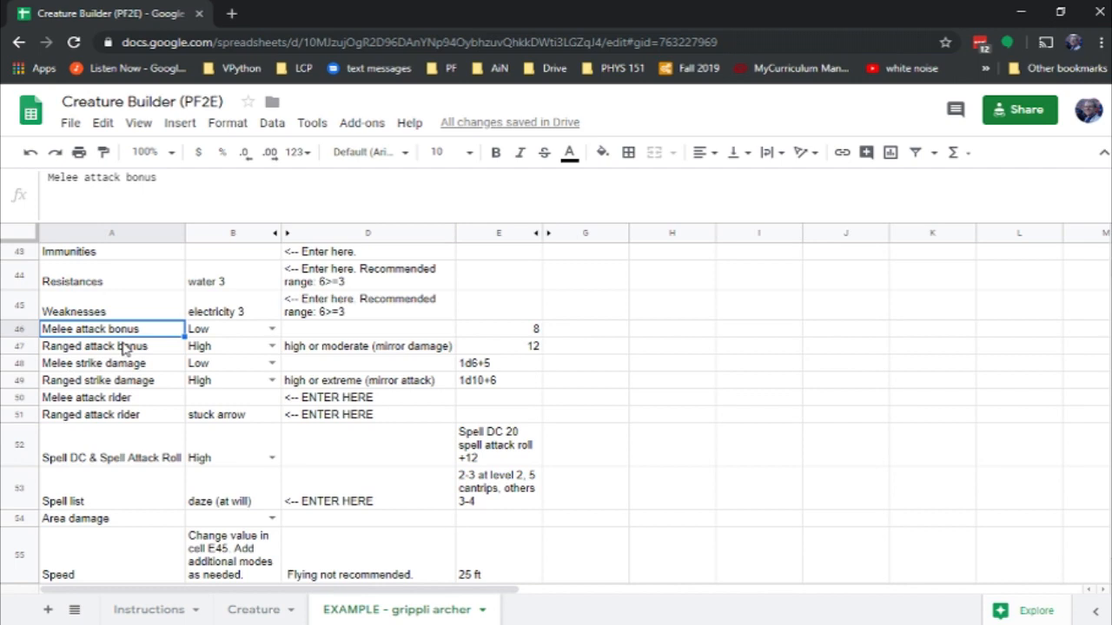
left_click(20, 333)
right_click(19, 334)
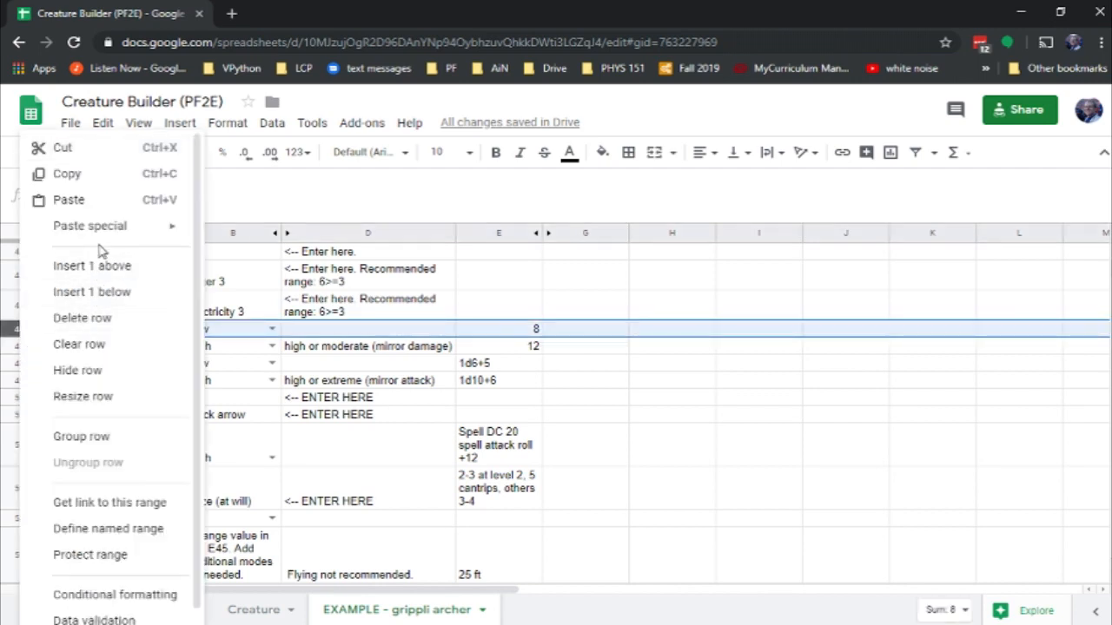
left_click(326, 335)
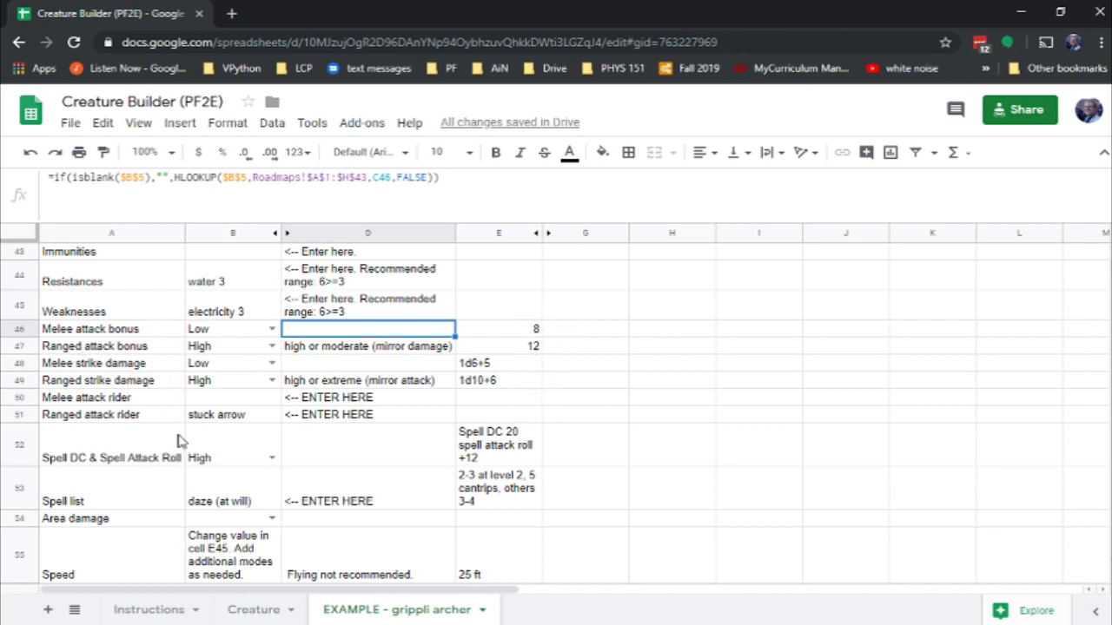
- Check the roadmap recommendation, selection options and value formula for Spell DC & Spell Attack Roll, plus the formula behind the spell list guidance
left_click(320, 458)
scroll(318, 460, "down", 3)
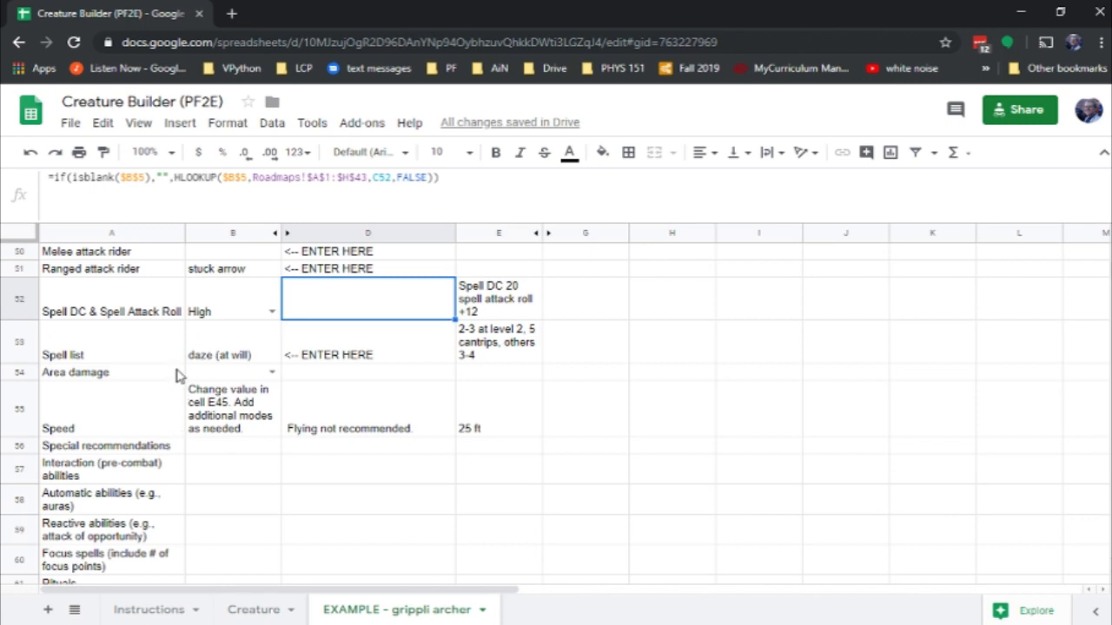
left_click(272, 311)
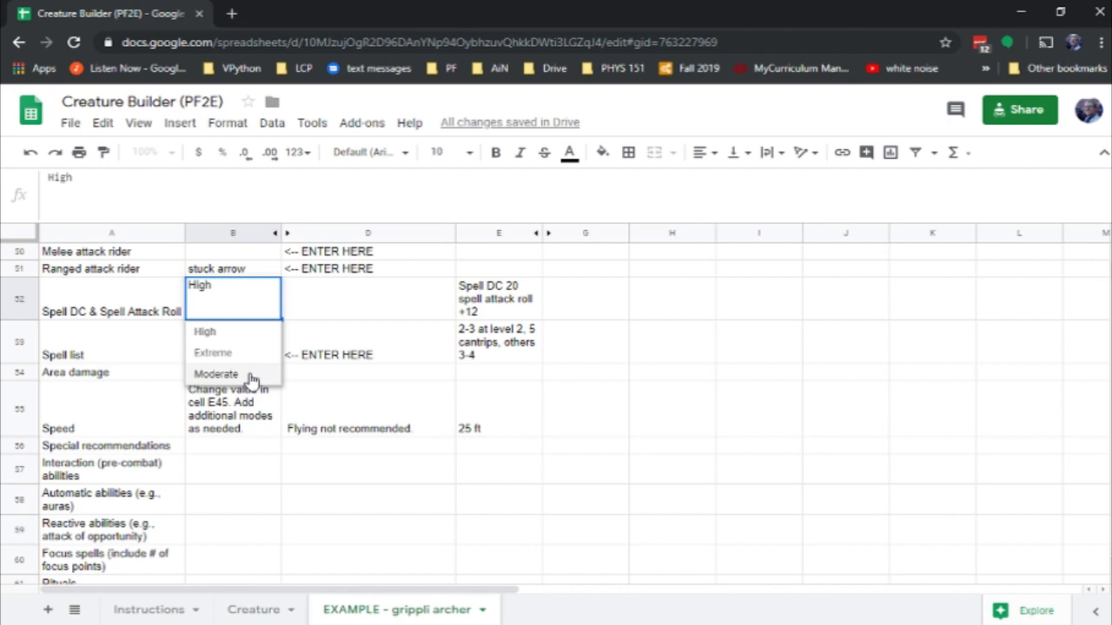
key("Escape")
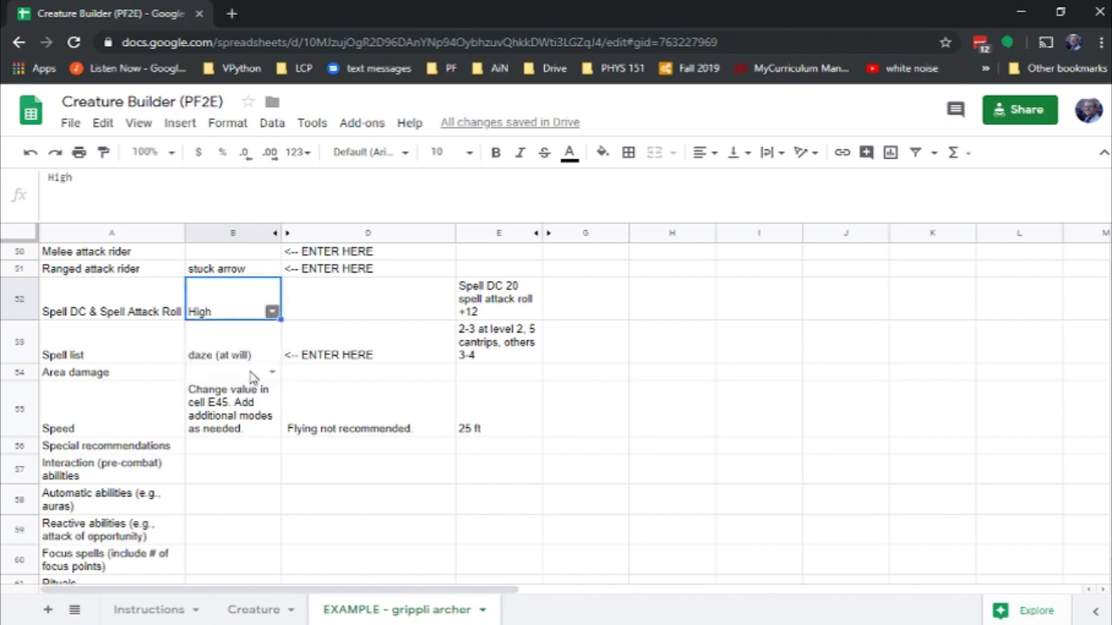
left_click(500, 310)
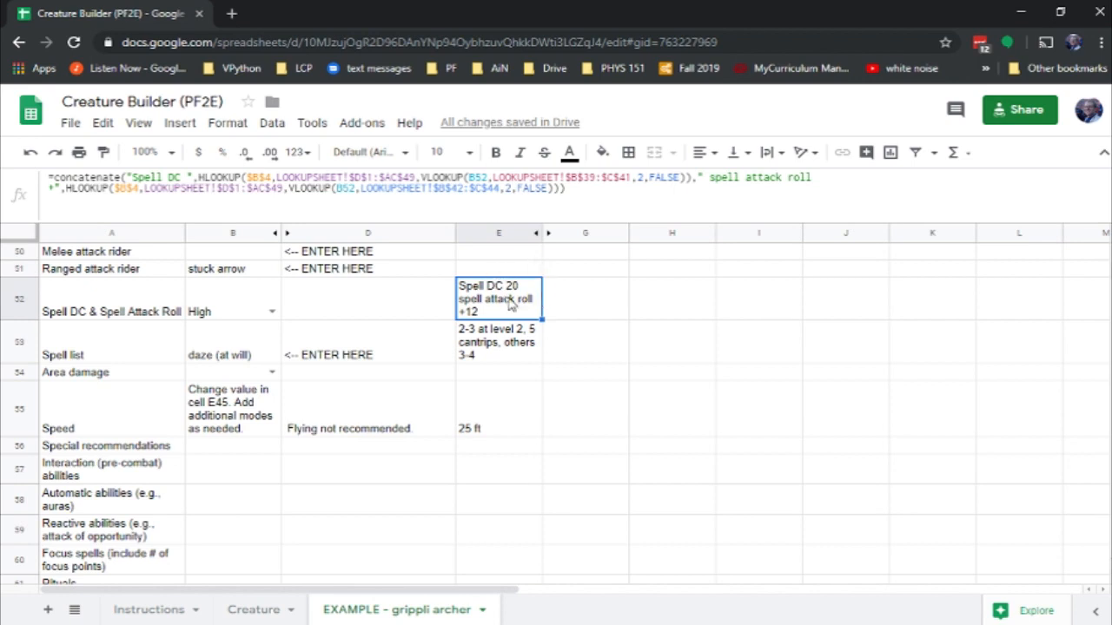
left_click(483, 349)
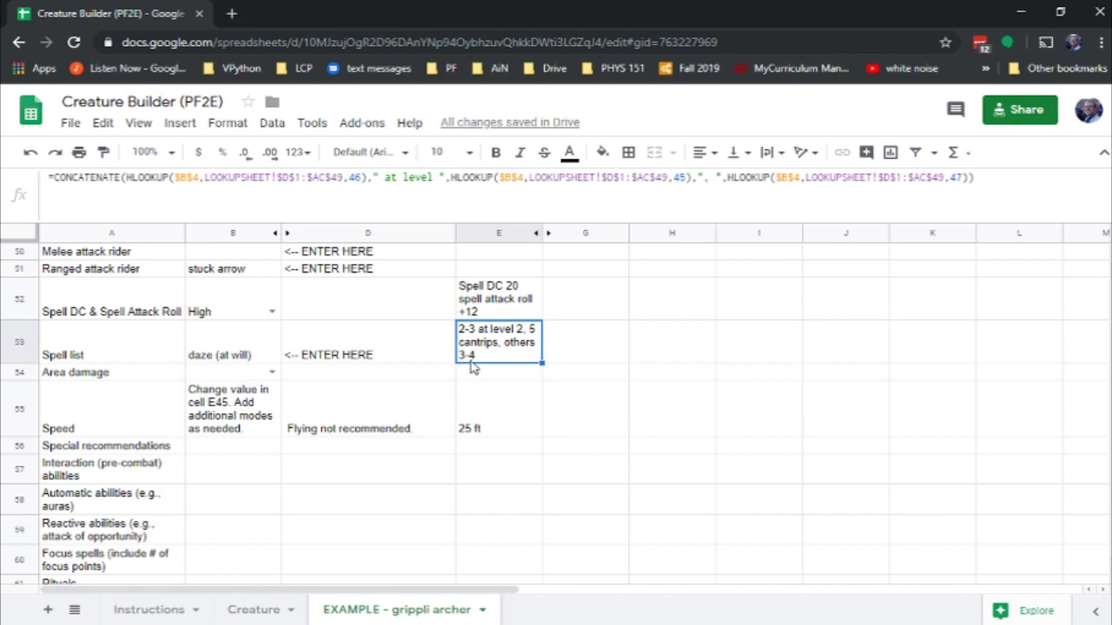
- Clear "daze (at will)" from the creature's spell list and check the spell line of the stat block
key("Left")
key("Left")
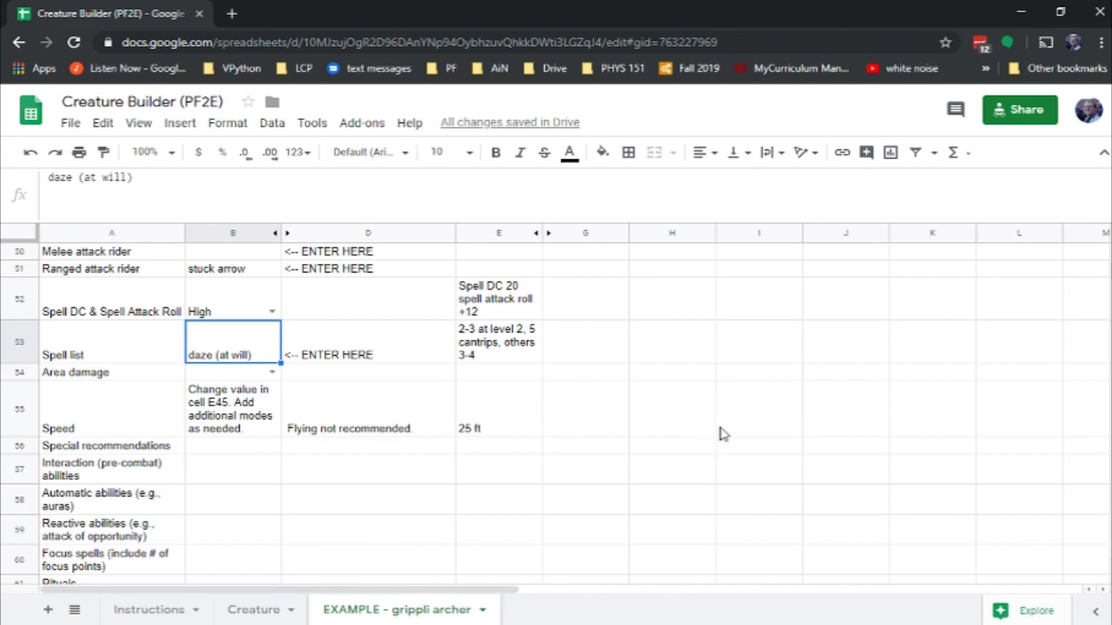
scroll(719, 433, "up", 15)
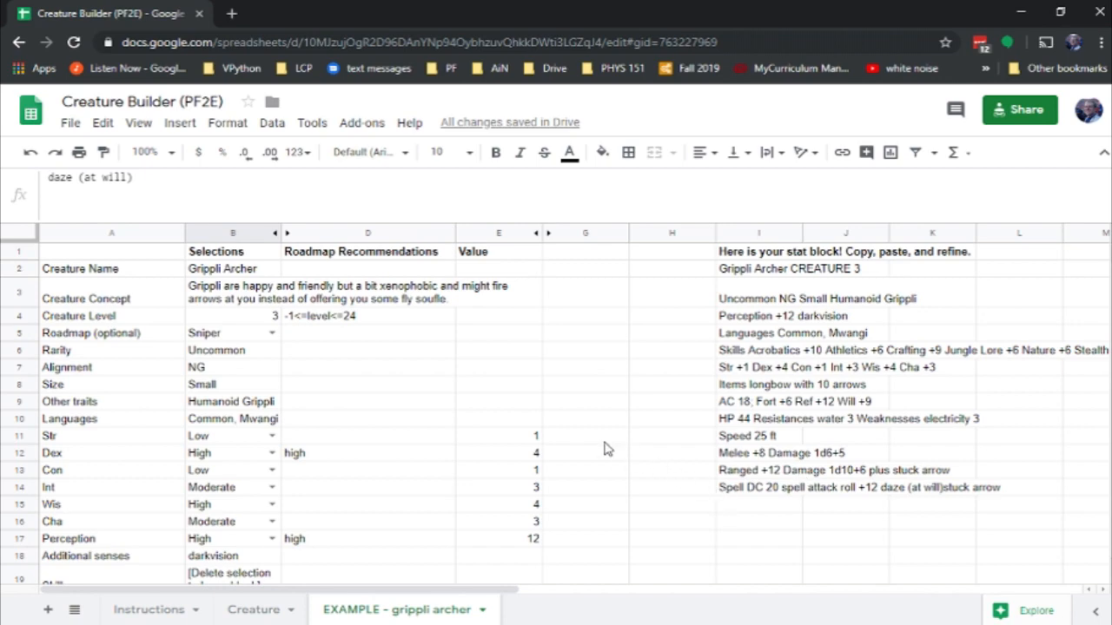
left_click_drag(137, 178, 11, 184)
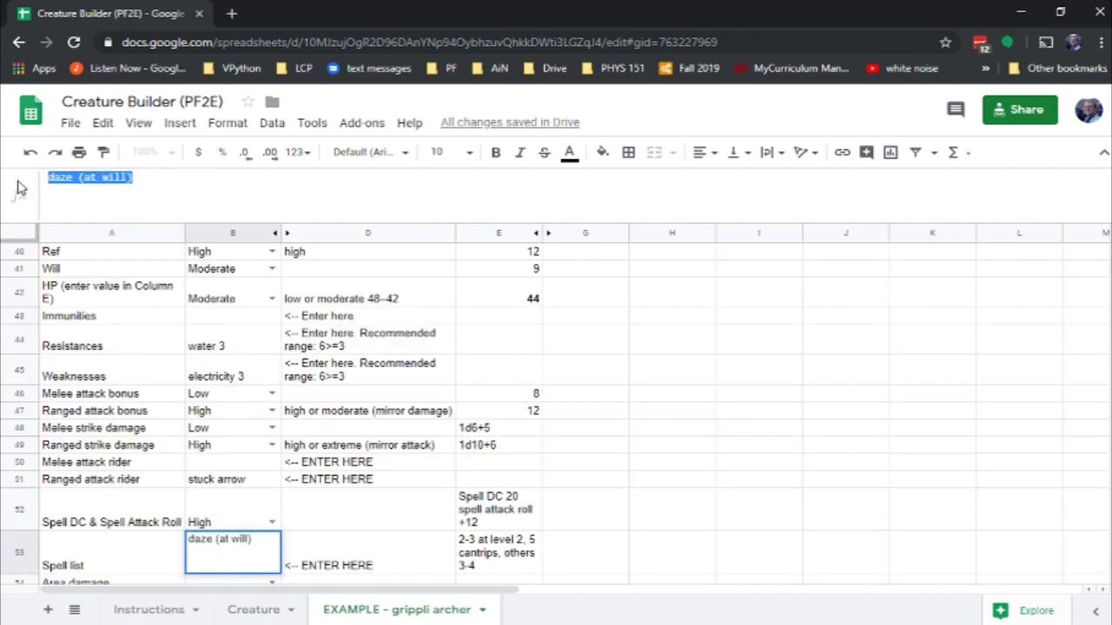
key("BackSpace")
key("Return")
scroll(826, 387, "up", 10)
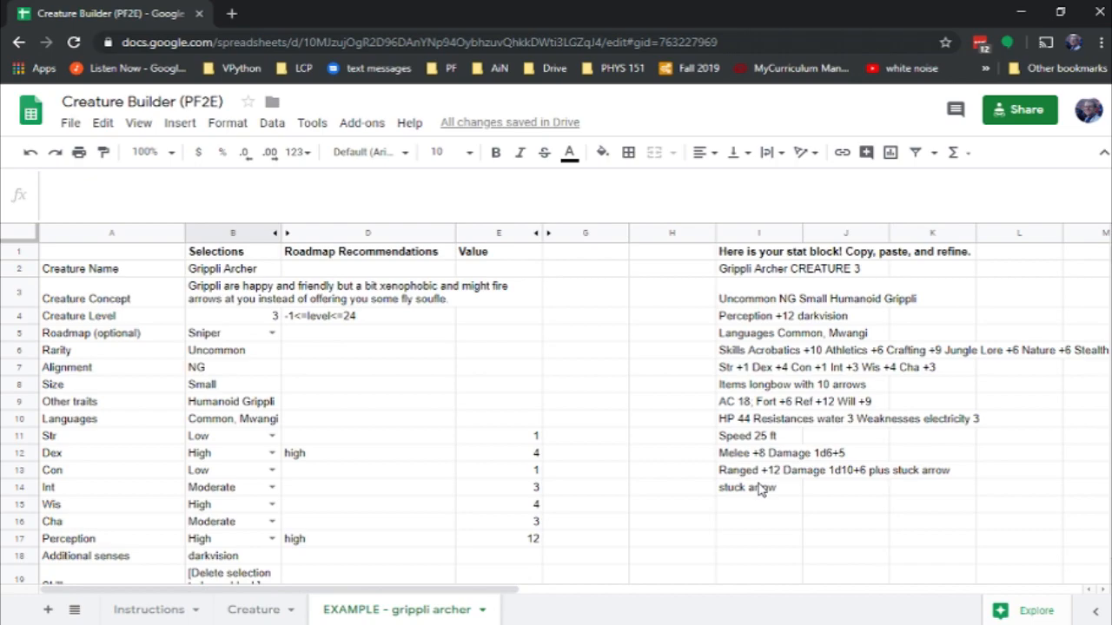
- Set the creature's speed value to "25 ft, swim 25 ft" and inspect the formulas behind the speed and special recommendations
scroll(358, 440, "down", 15)
scroll(358, 441, "down", 4)
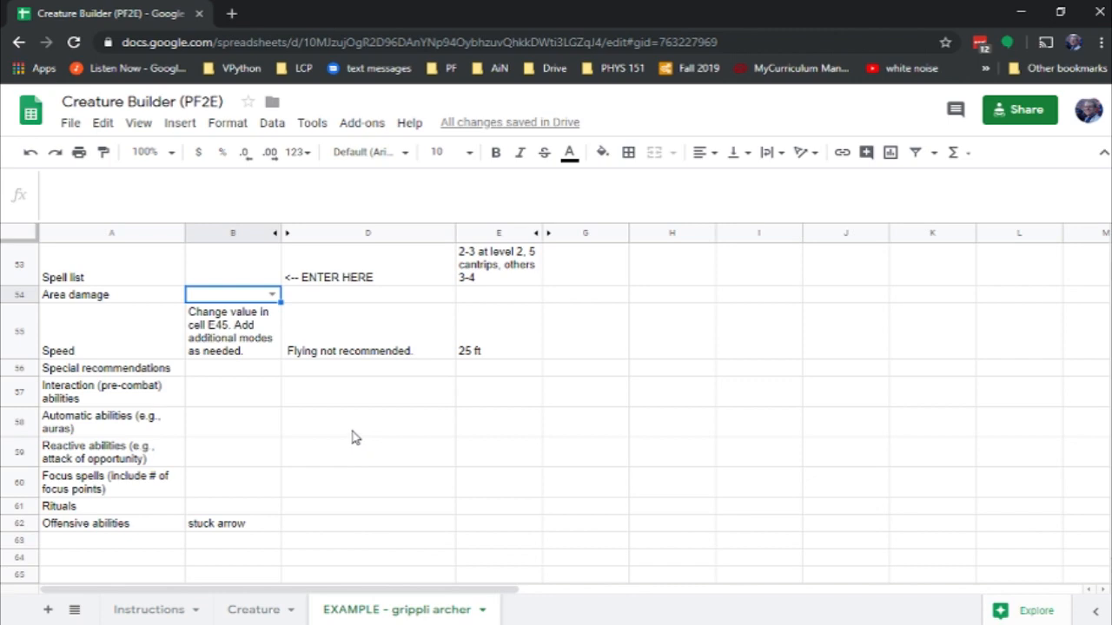
scroll(352, 437, "up", 1)
left_click(238, 381)
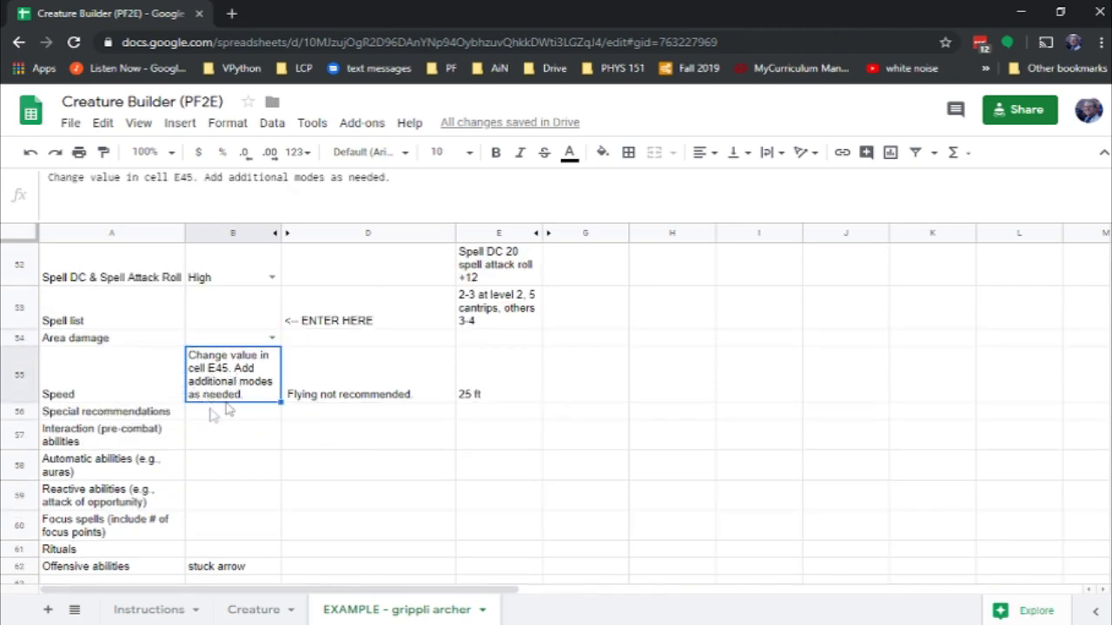
left_click(491, 394)
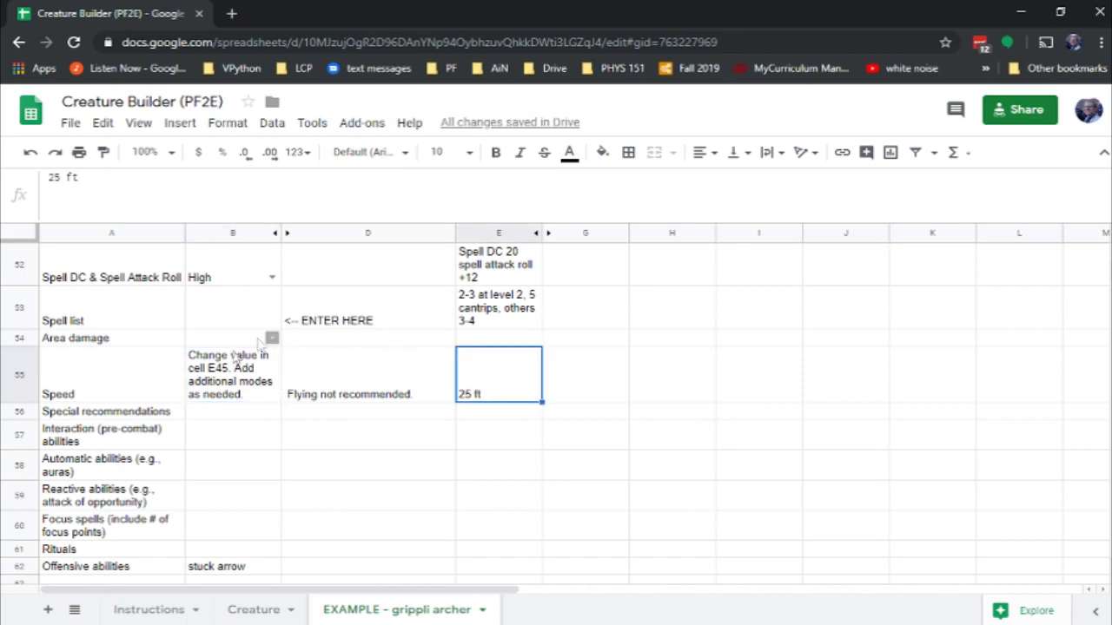
double_click(511, 395)
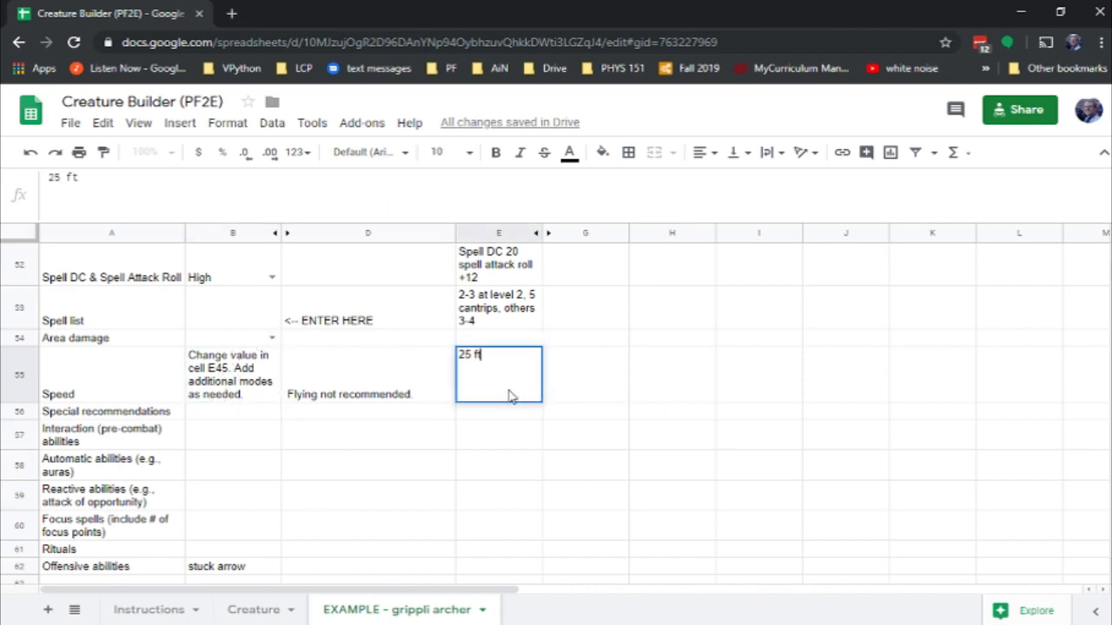
type(", swim 25")
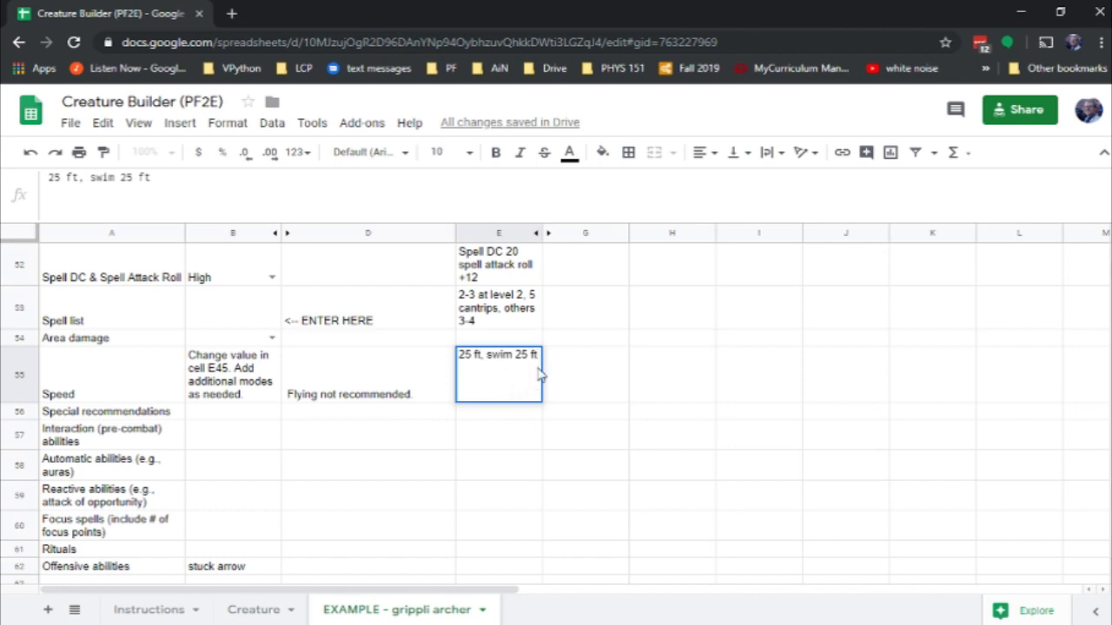
key("Return")
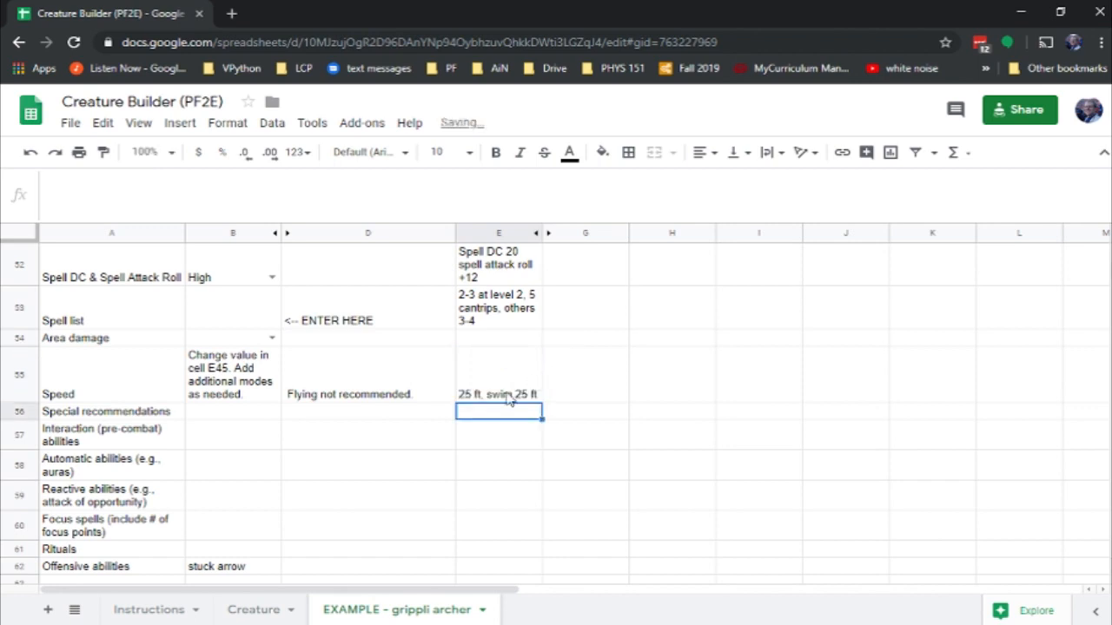
left_click(377, 391)
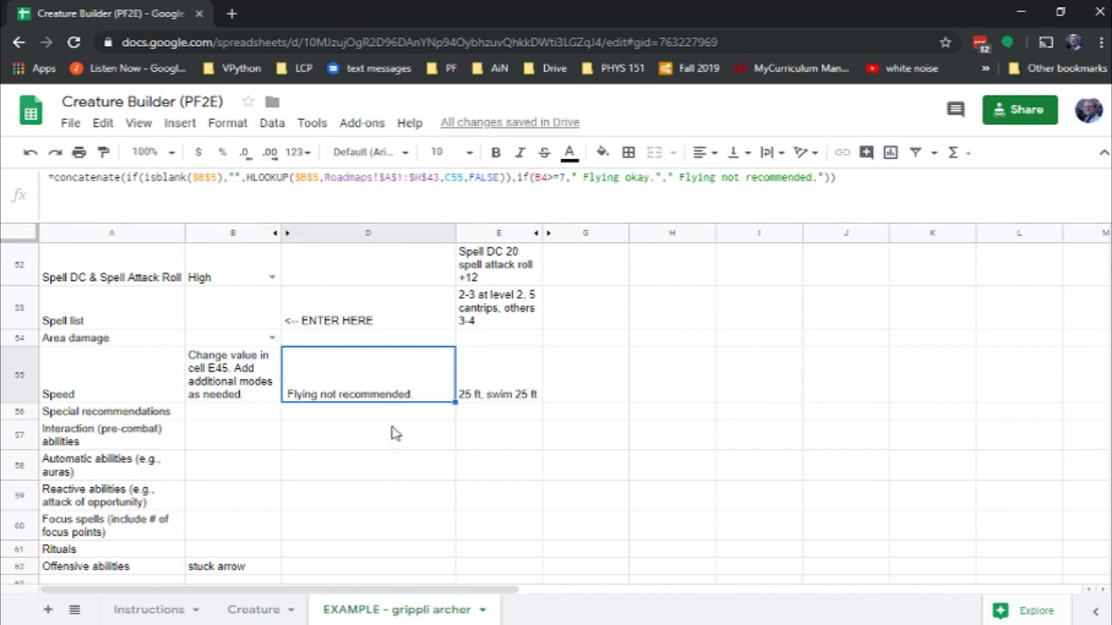
left_click(315, 413)
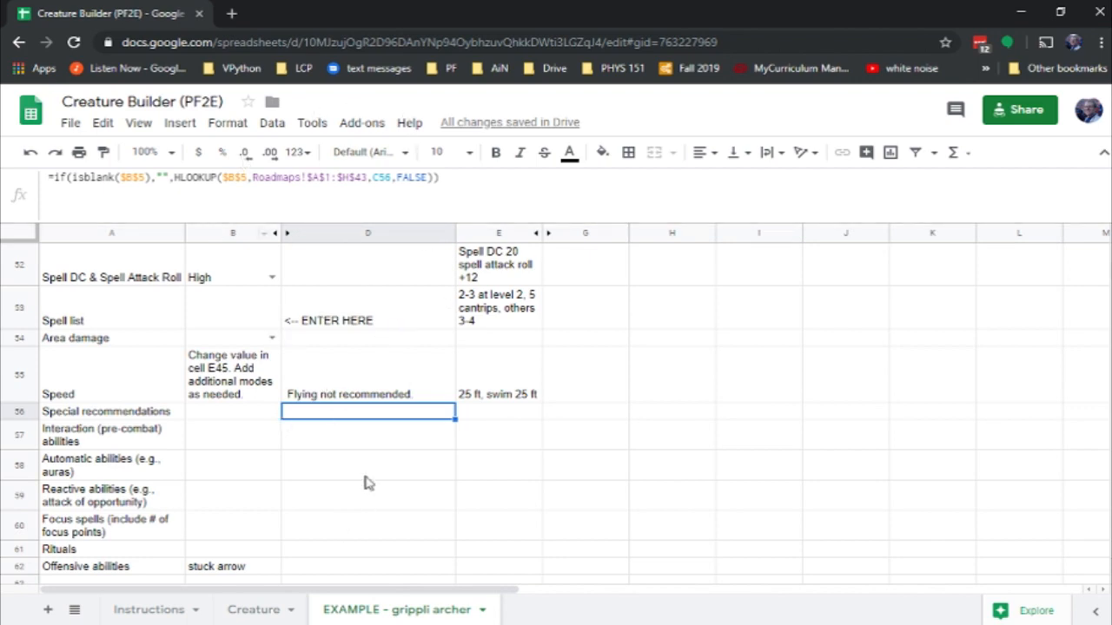
- Enter the interaction ability text "Mistrusting. The grippli archer receives a +2 status bonus on Perception checks to Sense Motive"
scroll(365, 479, "down", 1)
left_click(219, 398)
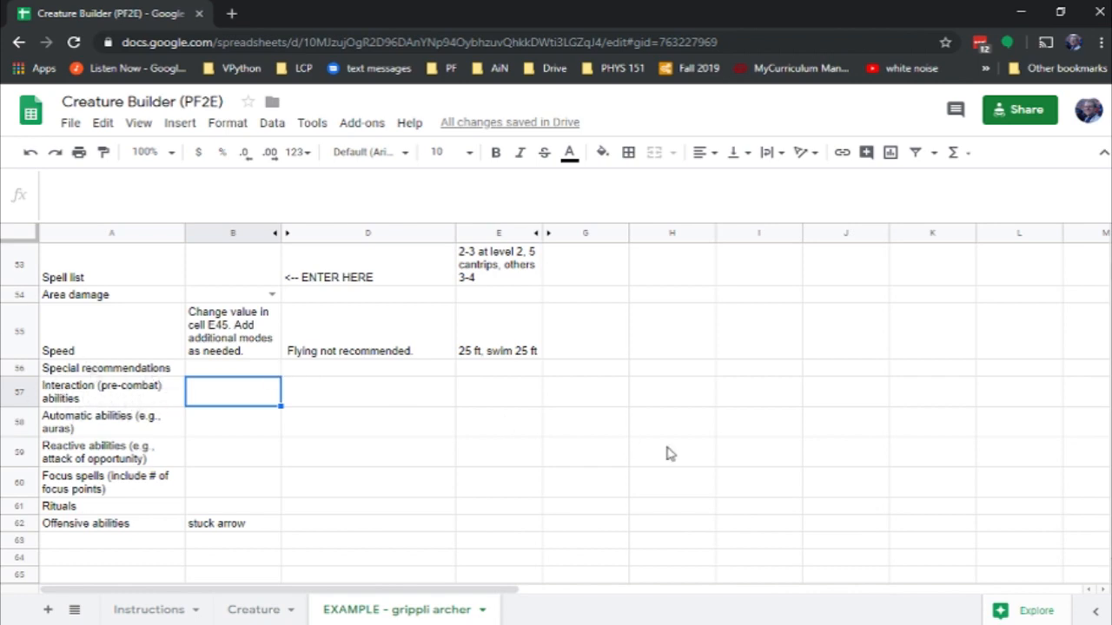
type("Mistrusting")
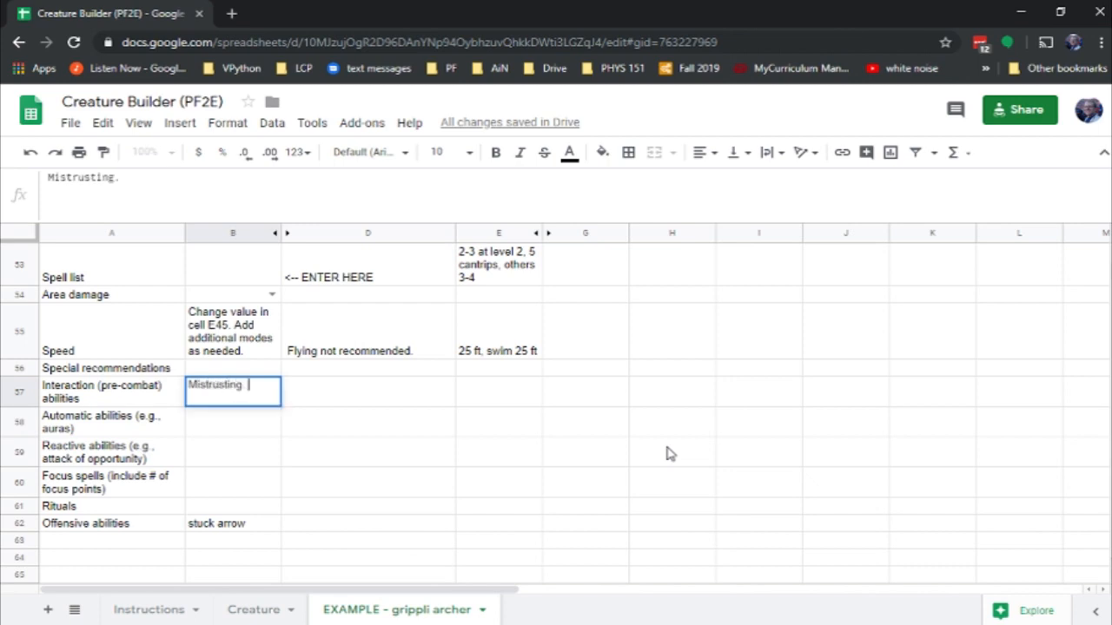
type(". The grippli")
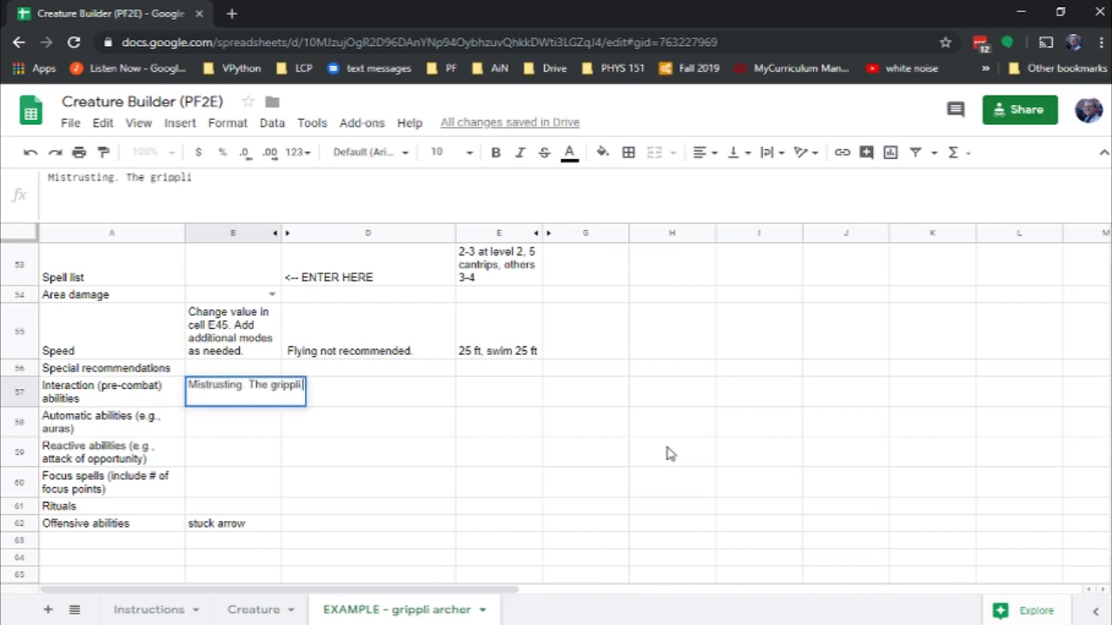
type(" archer receives a")
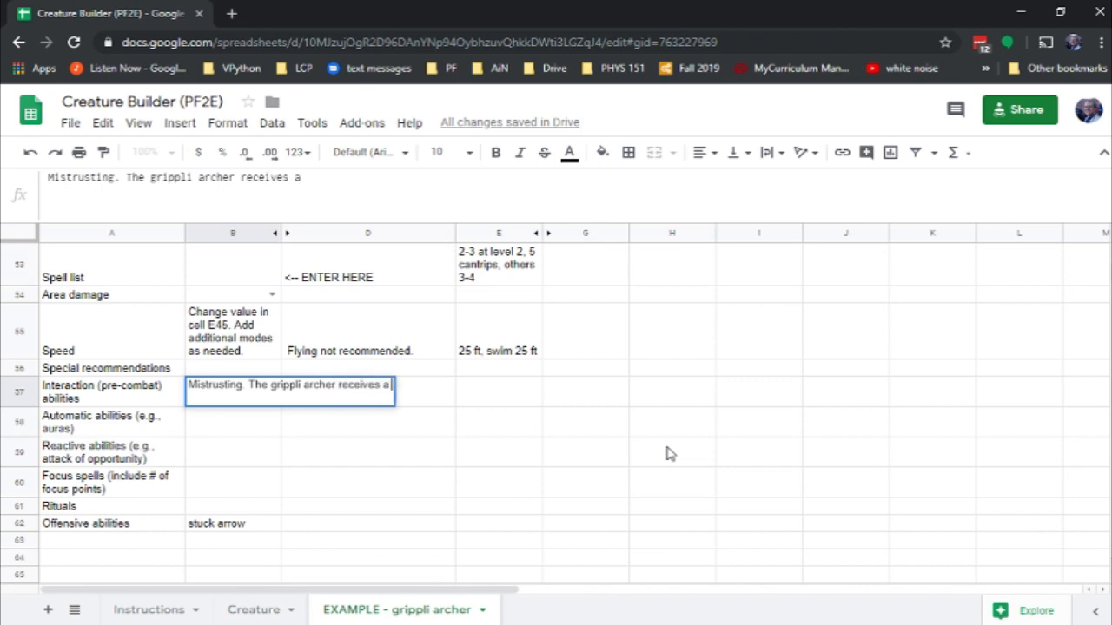
type(" +2 statu")
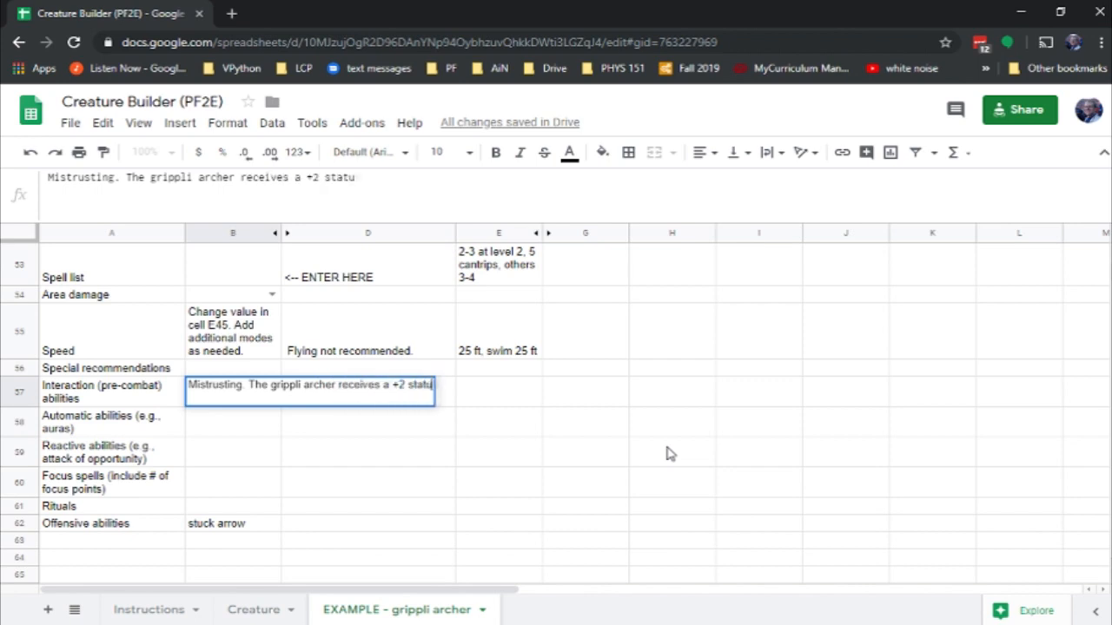
type("s bonus ")
type("on P")
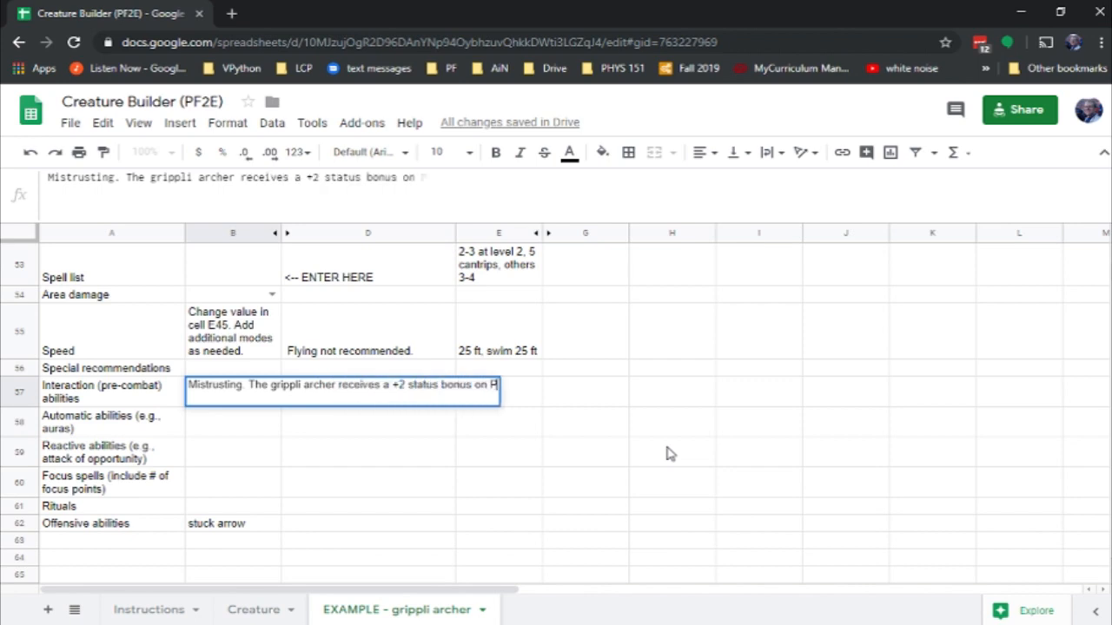
type("erception checks to Sense Motive")
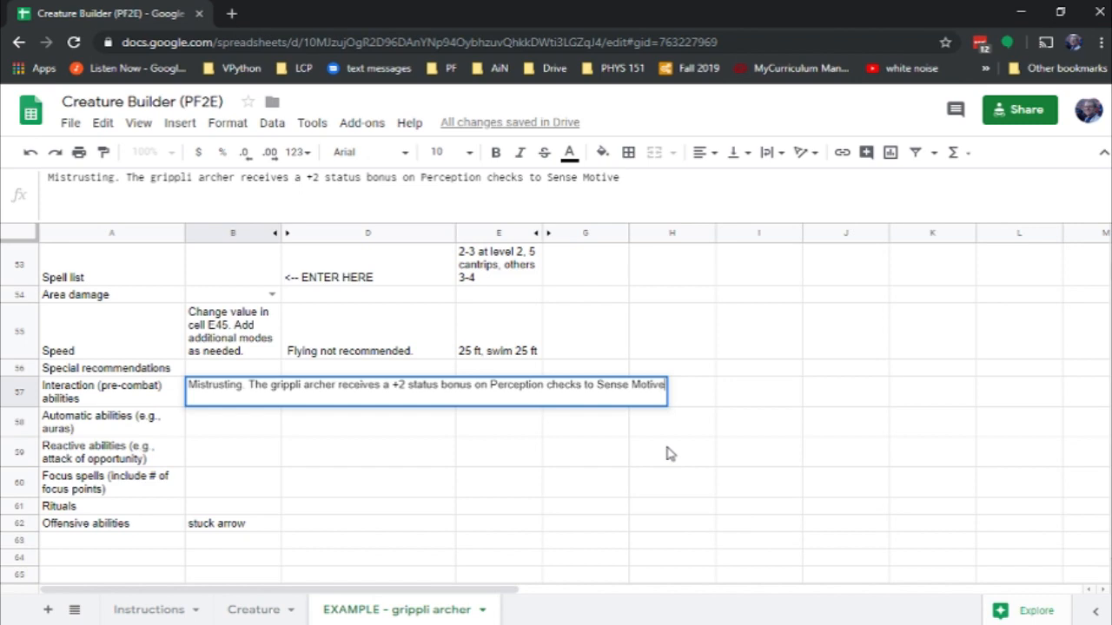
- Complete the Mistrusting ability text with ", but treats failures on these checks as critical failures."
type(", but treats ")
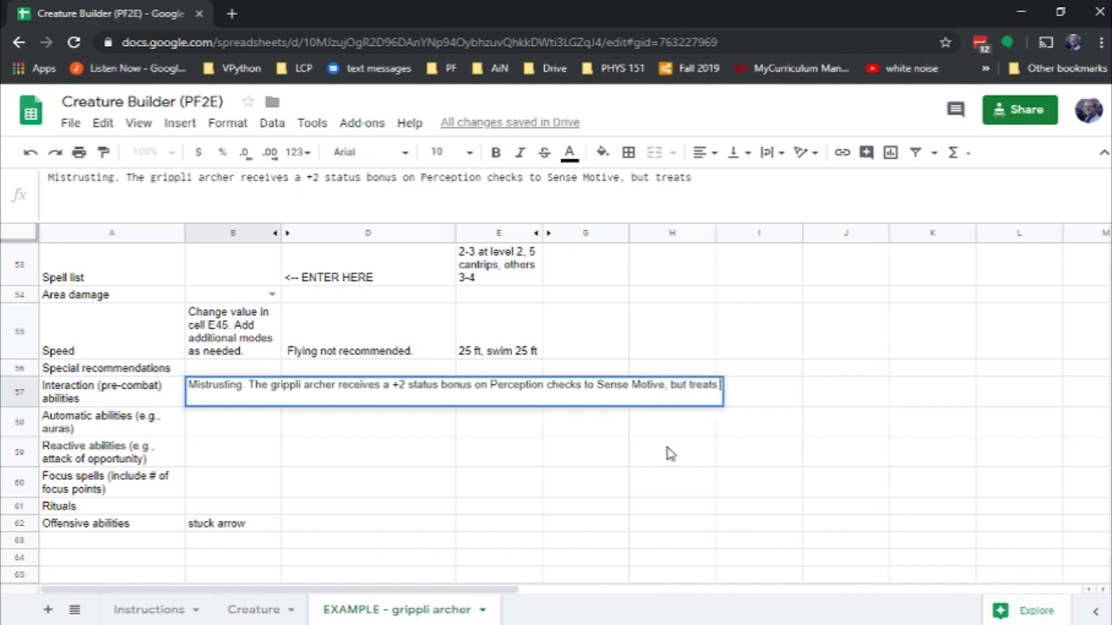
type("critical fail")
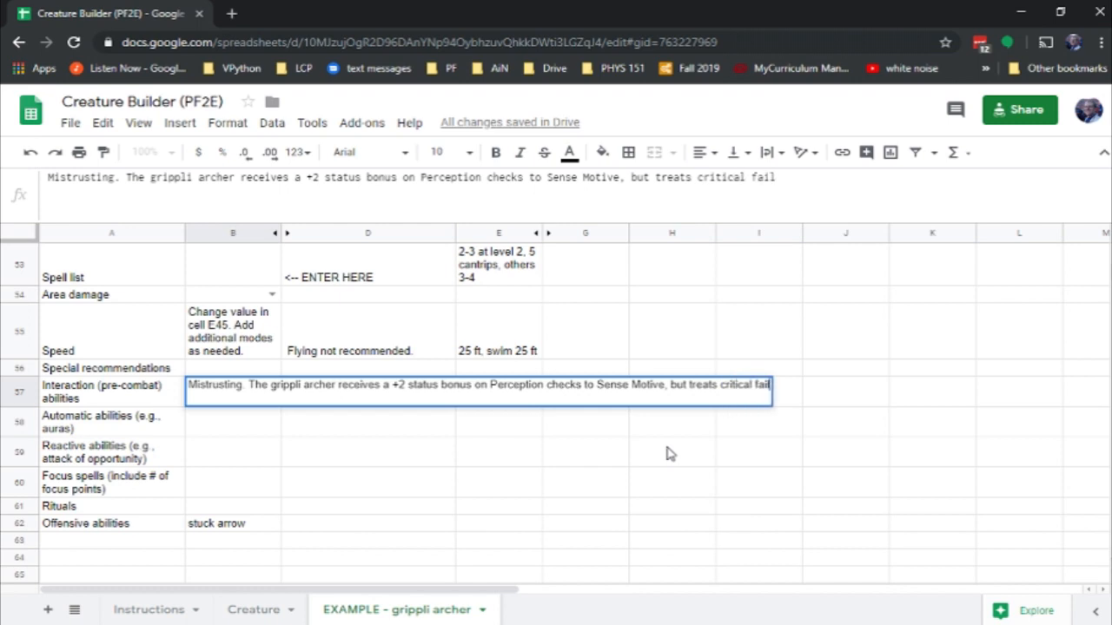
type("ures")
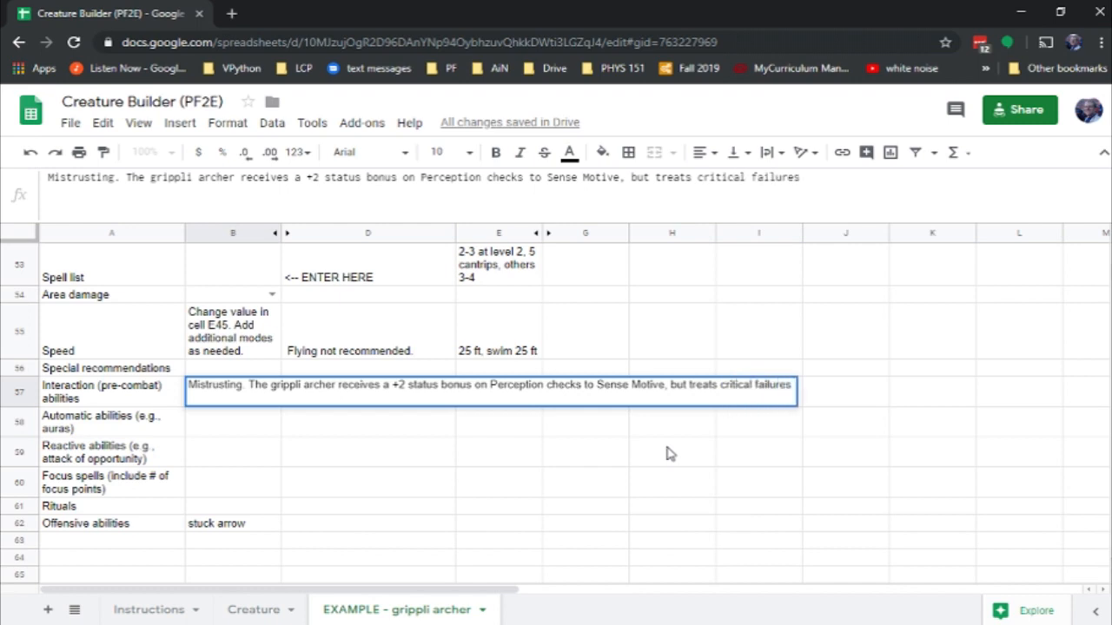
key("ctrl+BackSpace")
key("ctrl+BackSpace")
type("feail")
key("BackSpace")
key("BackSpace")
key("BackSpace")
key("BackSpace")
type("ailures on these checks as critical failures.")
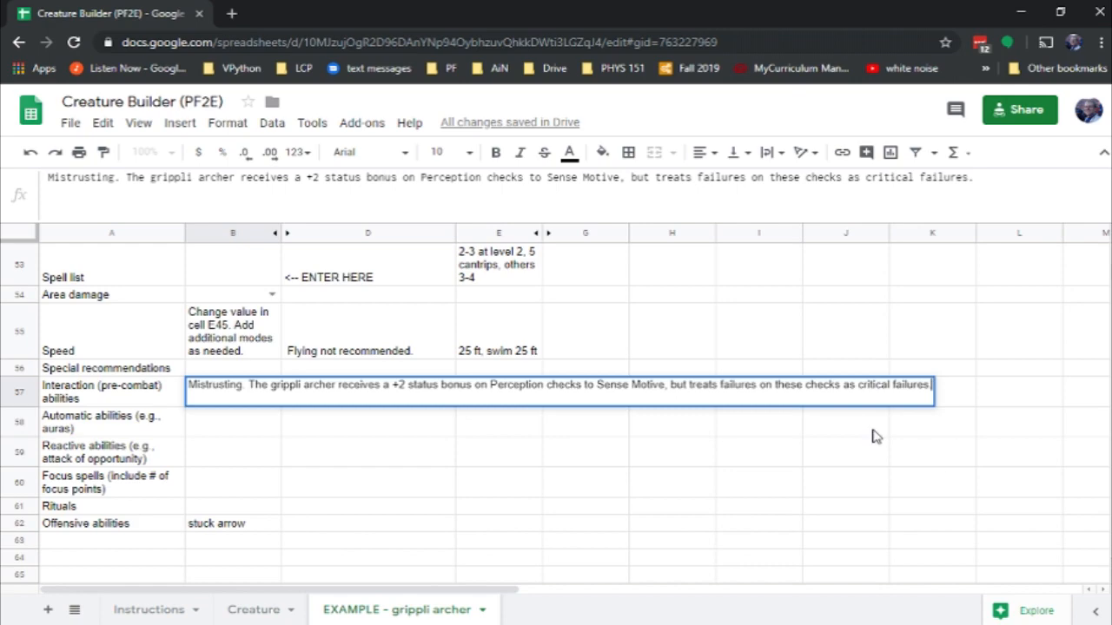
- Commit the Mistrusting ability text and go through the remaining ability rows down to the Offensive abilities entry
key("Return")
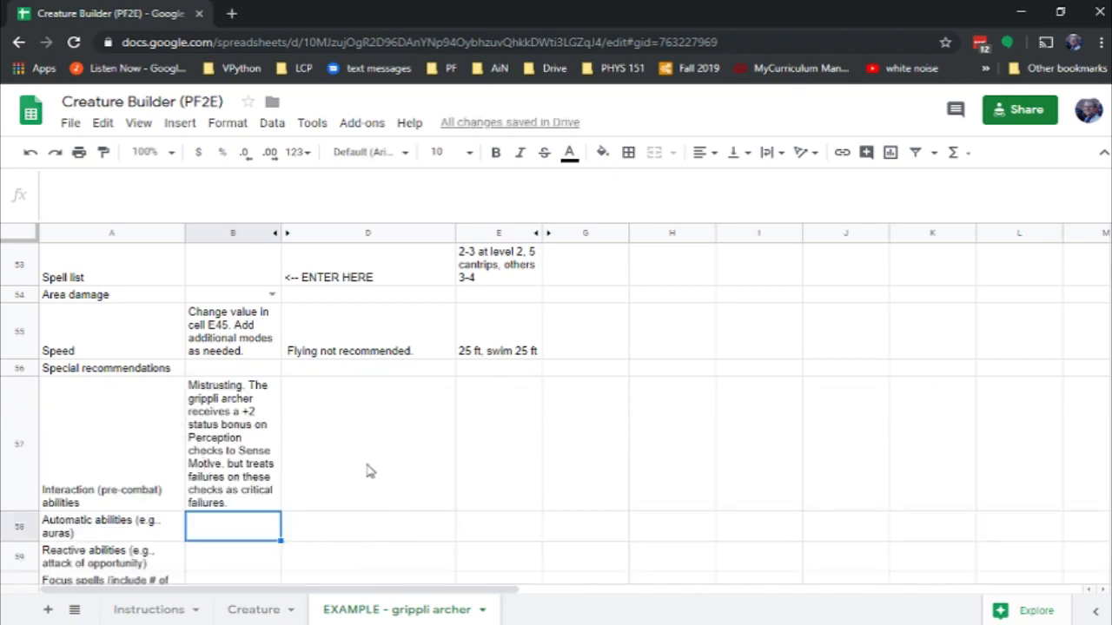
scroll(368, 471, "down", 3)
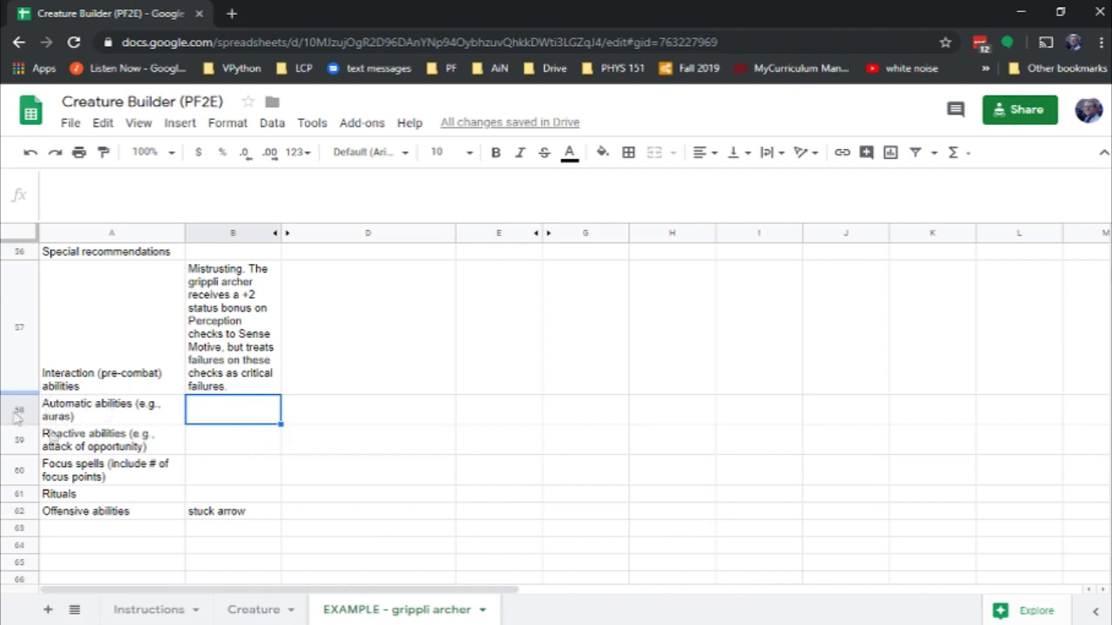
key("Down")
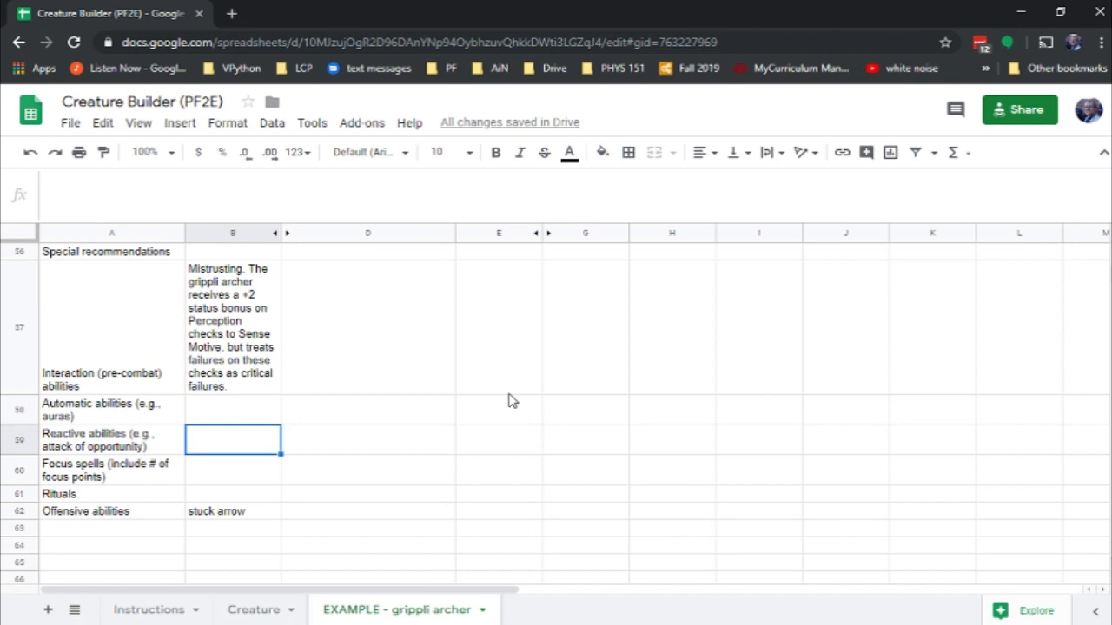
key("Down")
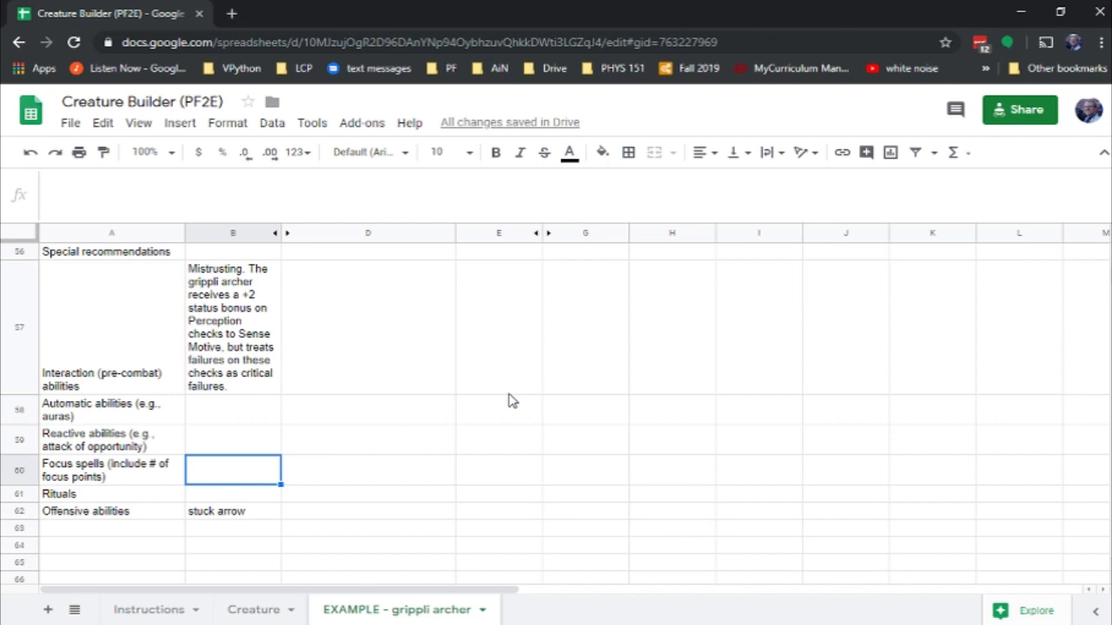
key("Down")
key("Down")
key("Up")
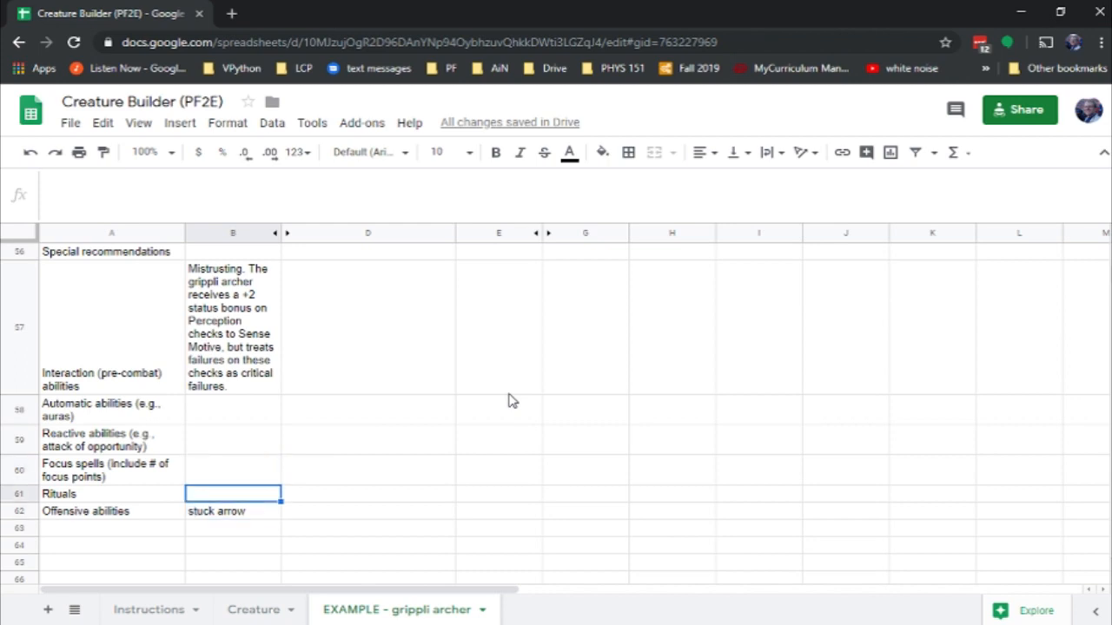
key("Down")
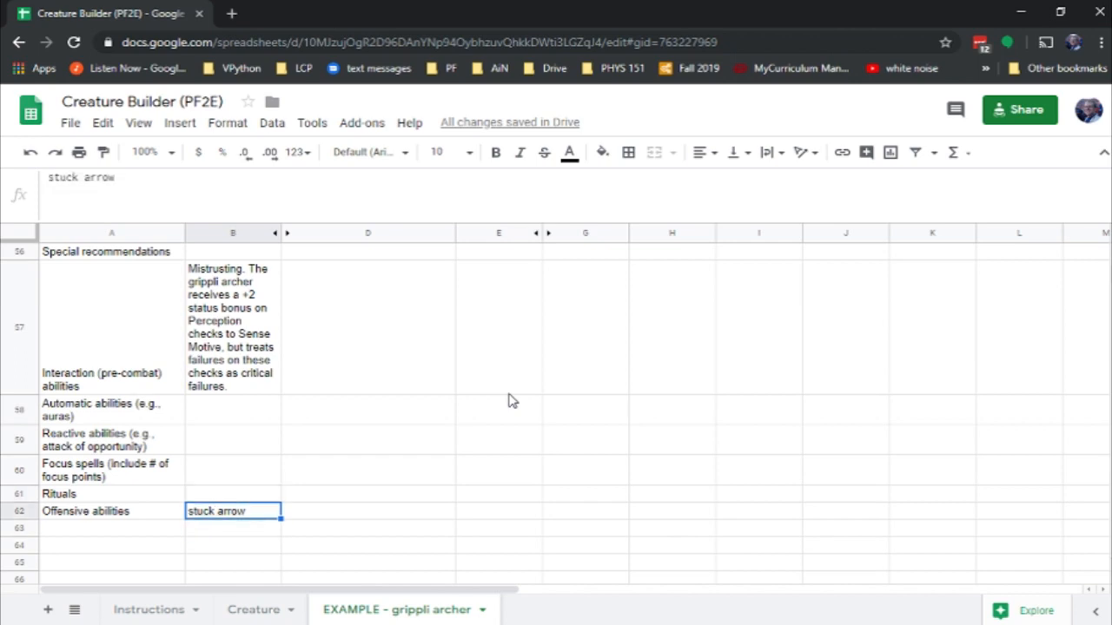
- Rewrite the Offensive abilities entry as "Stuck arrow. Requirements: The grippli archer makes a successful Strike with an arrow."
left_click(339, 181)
key("Home")
key("Delete")
type("S")
key("End")
type(". Requirements: ")
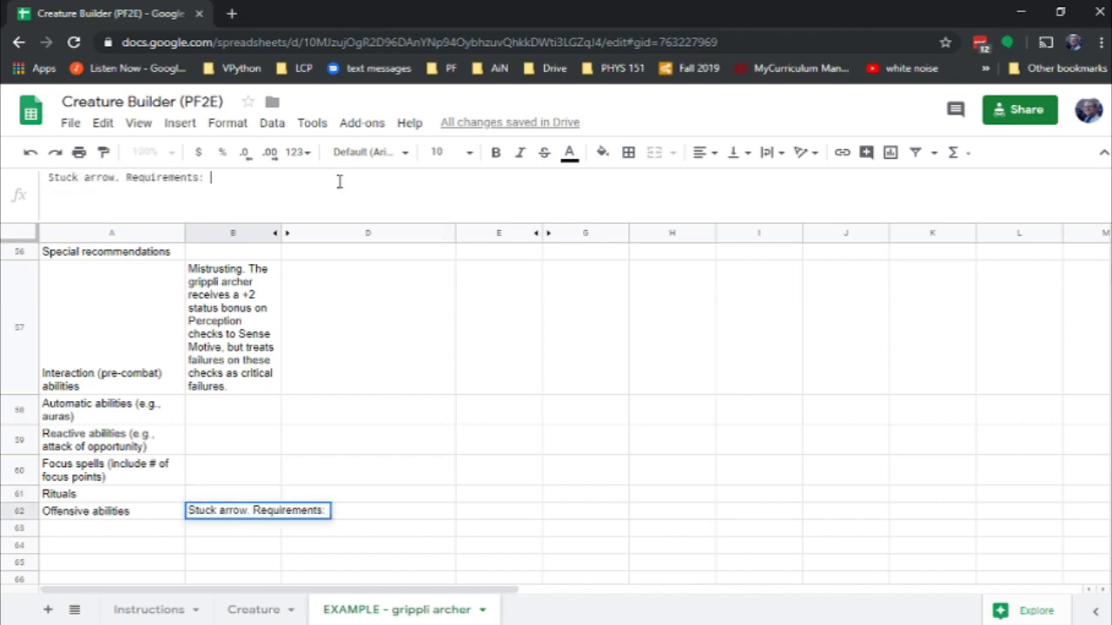
type("The g")
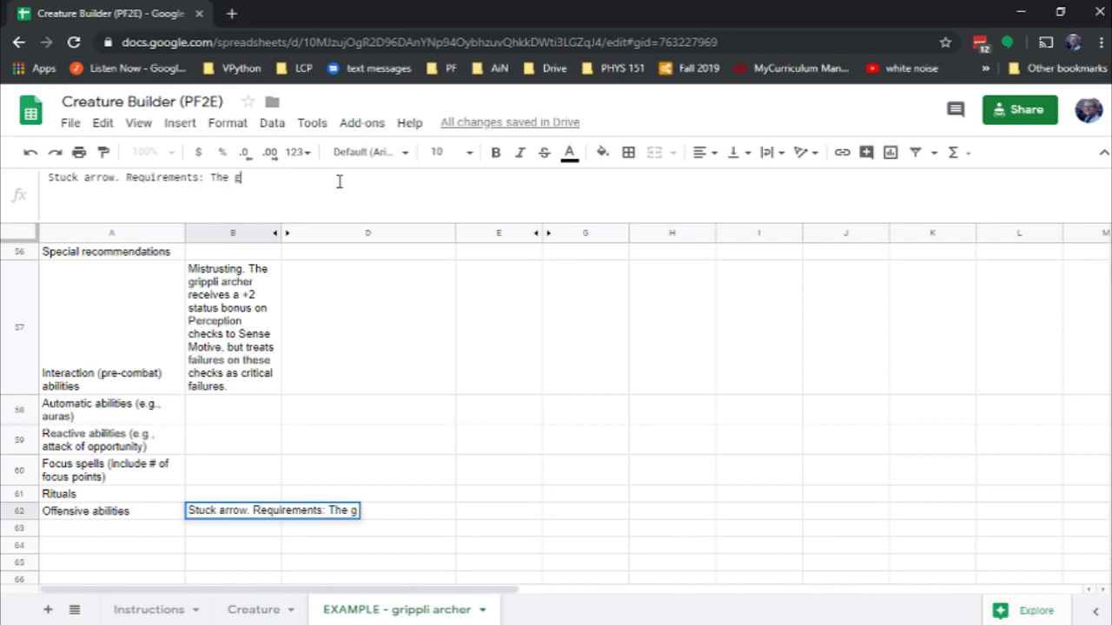
type("rippli archer makes")
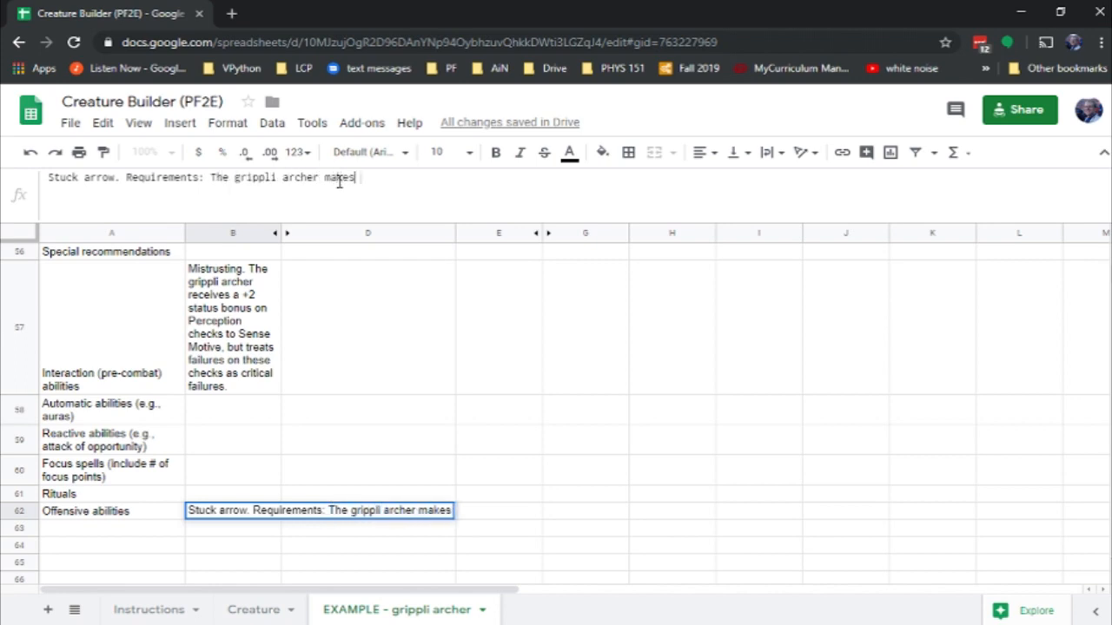
type(" a successful Strike with an arrow.")
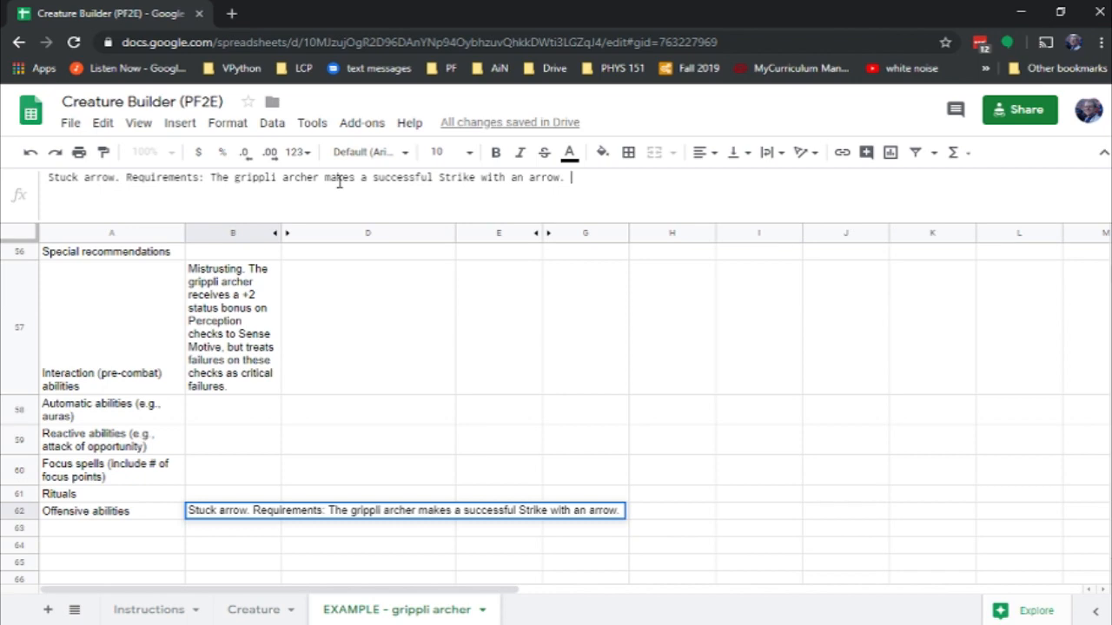
- Insert "ranged" before "Strike" and "[free-action]" before "Requirements" in the Stuck arrow text
left_click(438, 178)
type("ranged")
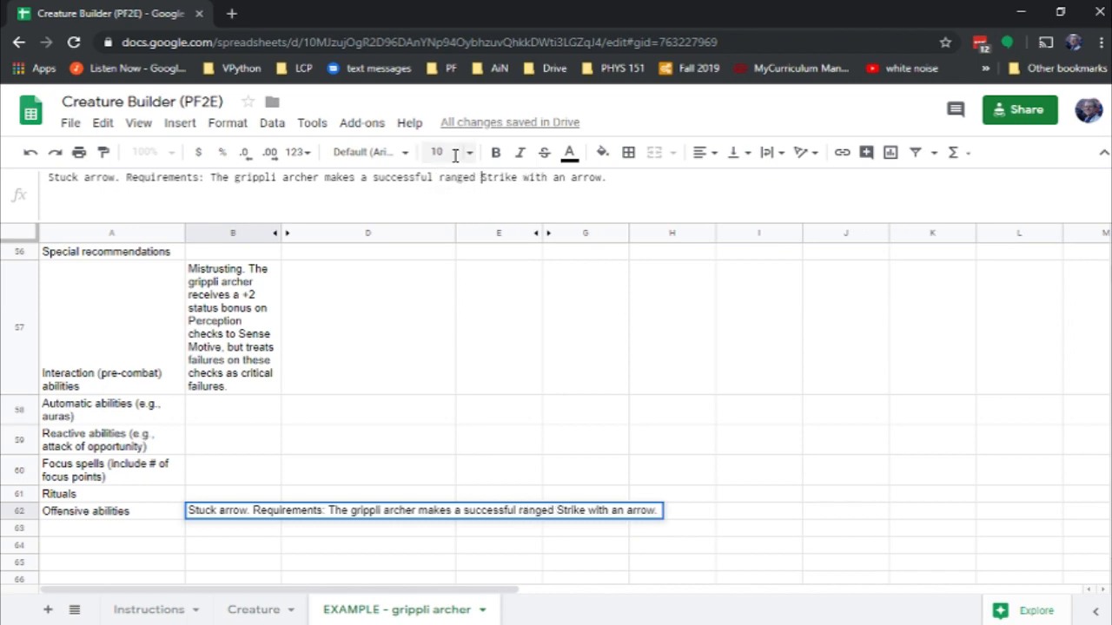
key("Home")
key("End")
key("ctrl+Left")
key("ctrl+Left")
key("ctrl+Left")
key("ctrl+Left")
key("ctrl+Left")
key("ctrl+Left")
key("ctrl+Left")
key("ctrl+Left")
key("ctrl+Left")
key("ctrl+Left")
key("ctrl+Left")
key("ctrl+Left")
key("ctrl+Right")
key("ctrl+Right")
type("[free-action]")
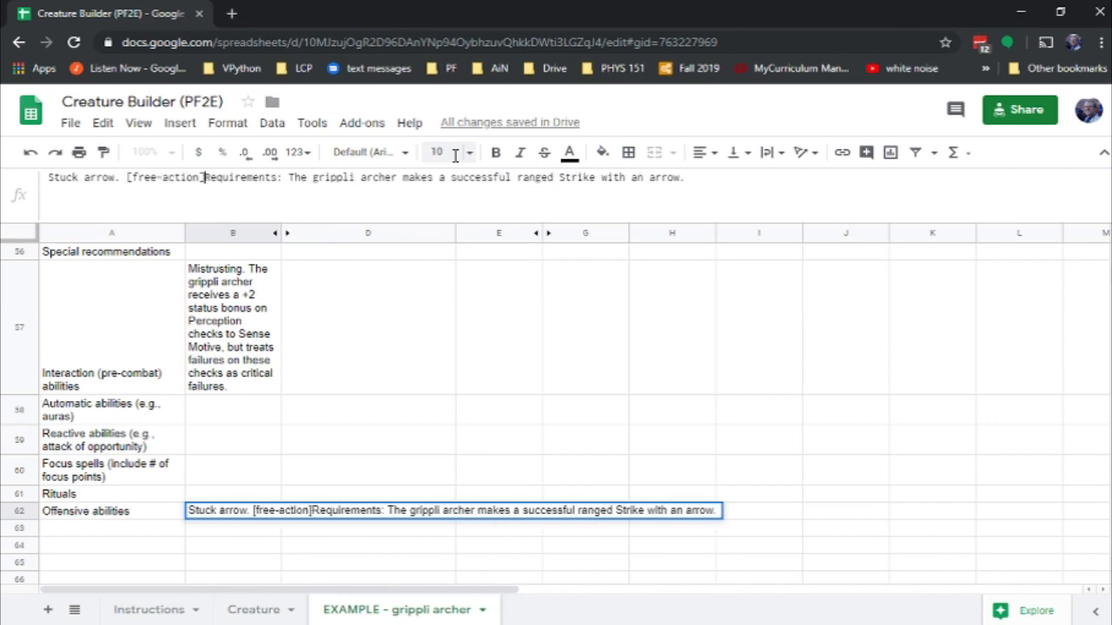
- Append "Effect: The arrowhead becomes stuck in the target's flesh and remains there" to the Stuck arrow text
key("End")
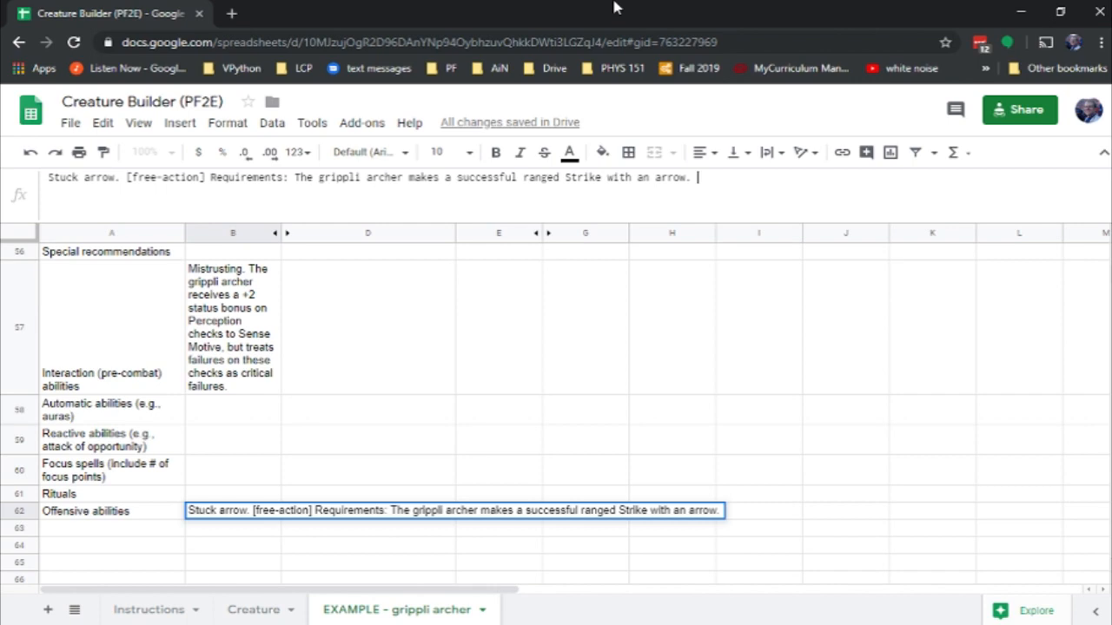
type("Effect: ")
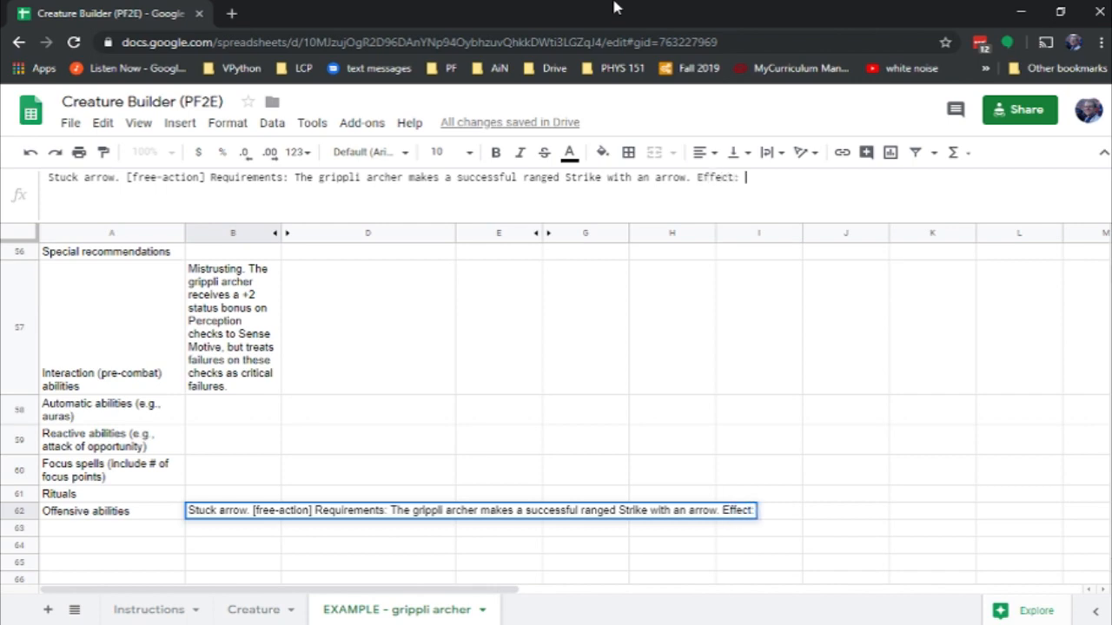
type("The arrowhead")
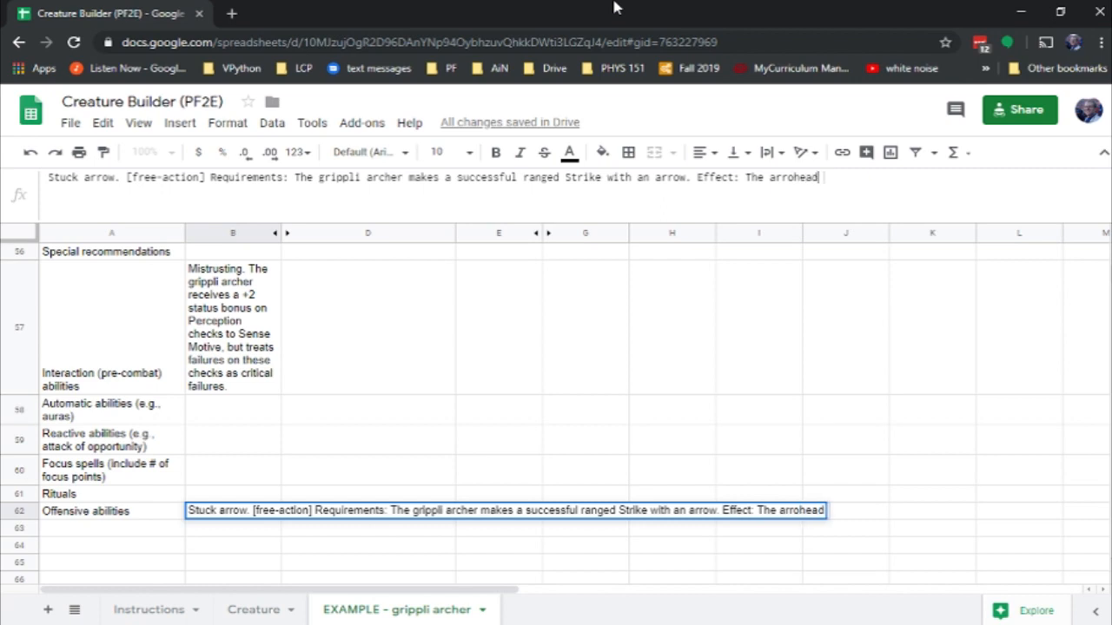
key("BackSpace")
key("BackSpace")
key("BackSpace")
key("BackSpace")
type("w")
type("hosed")
key("BackSpace")
key("BackSpace")
key("BackSpace")
key("BackSpace")
type("ead becomes stuck in the tar")
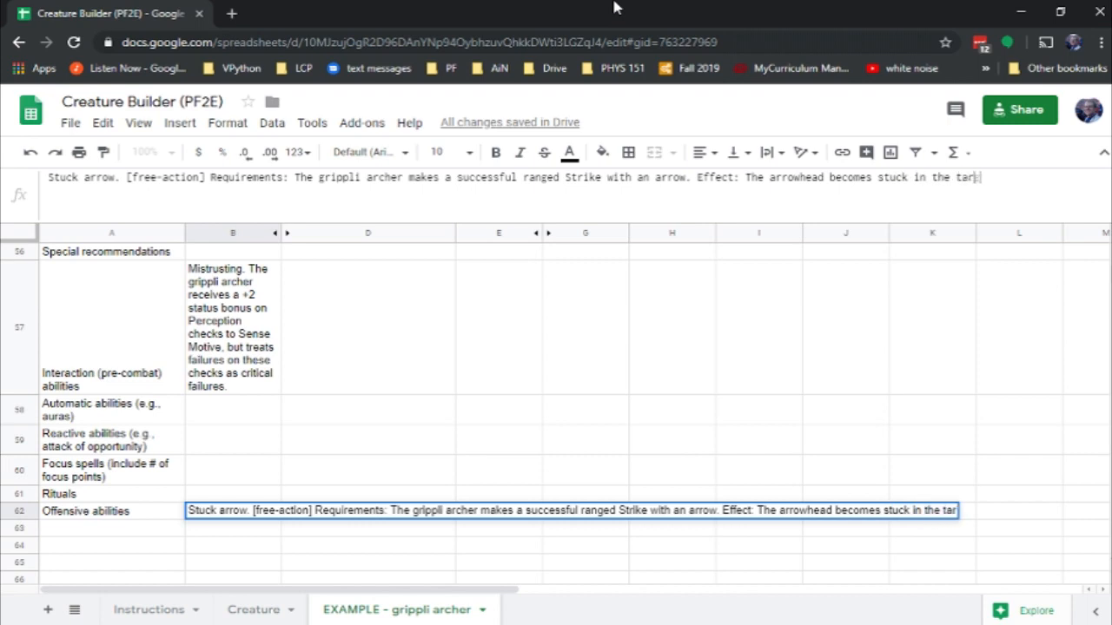
type("get's flesh and remains there")
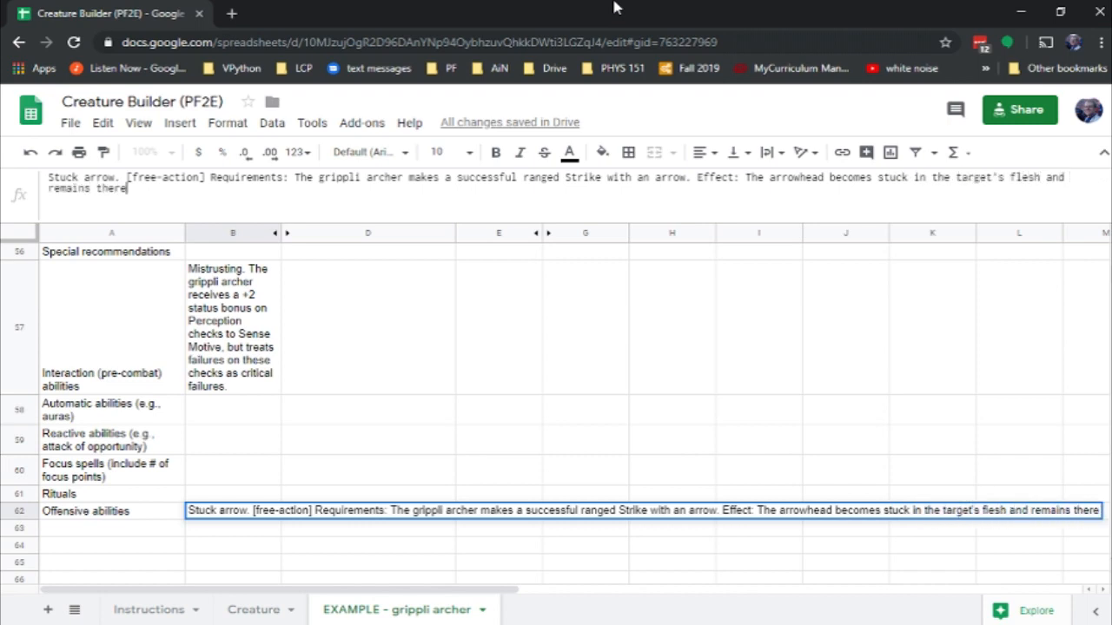
- Continue the Stuck arrow effect with "until the target or an ally succeeds at a DC 20 Medicine check", basing the DC on the spell DC row
type(" until the ")
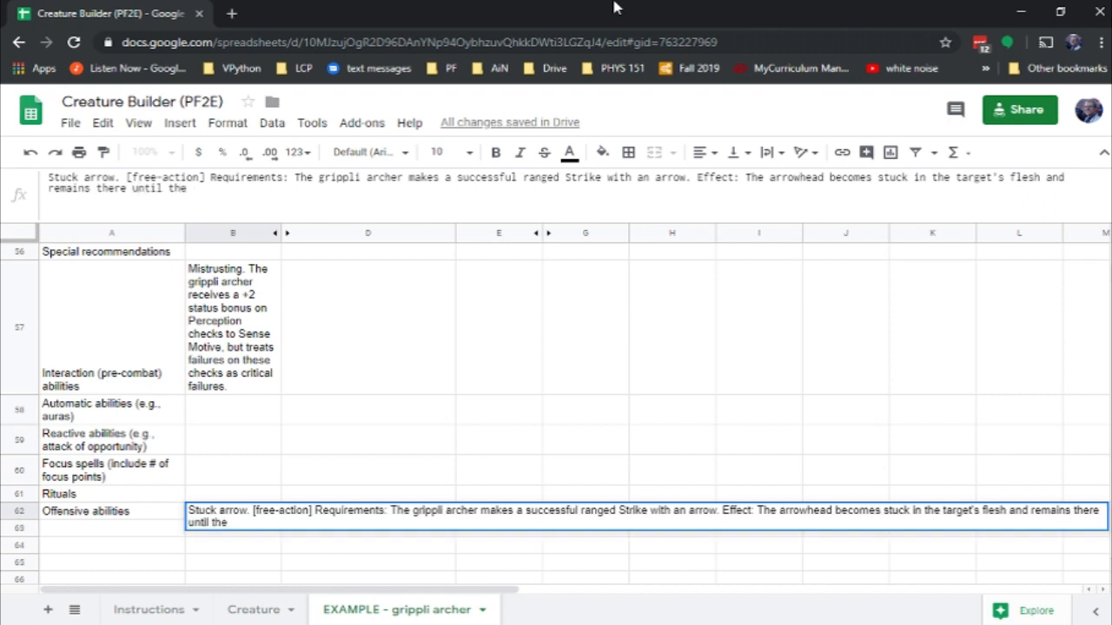
type("target or an")
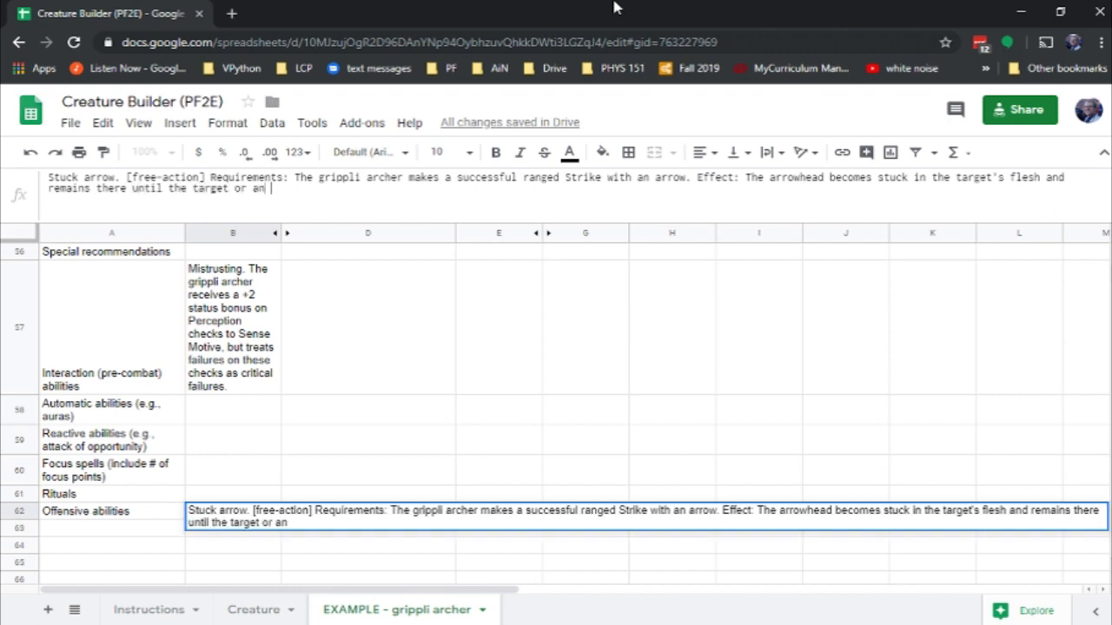
type(" ally succeeds at a ")
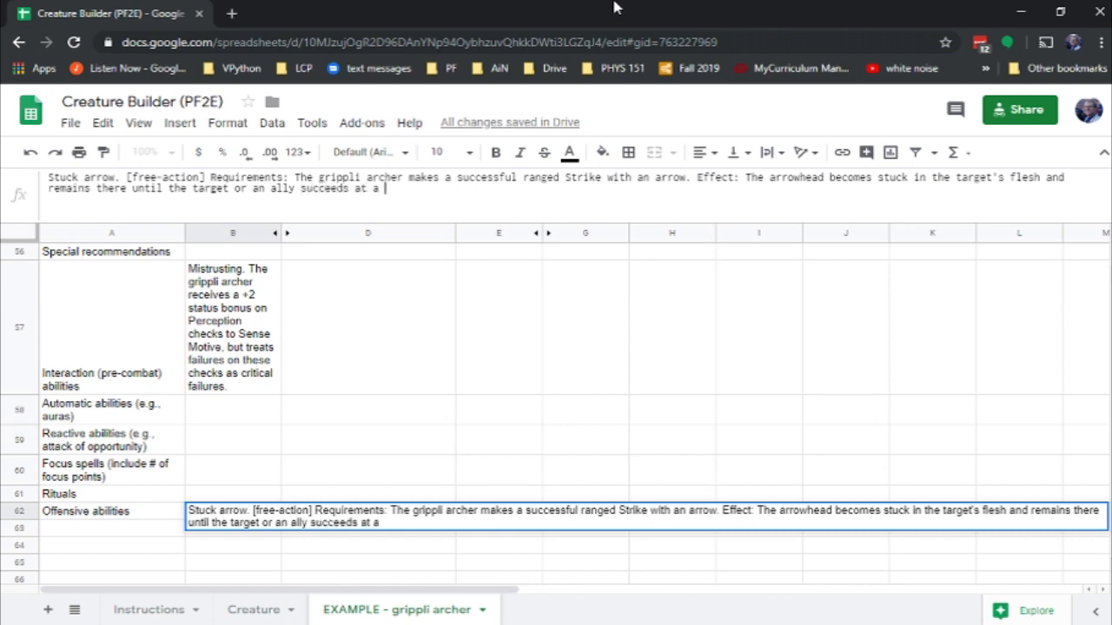
type("Medicine ")
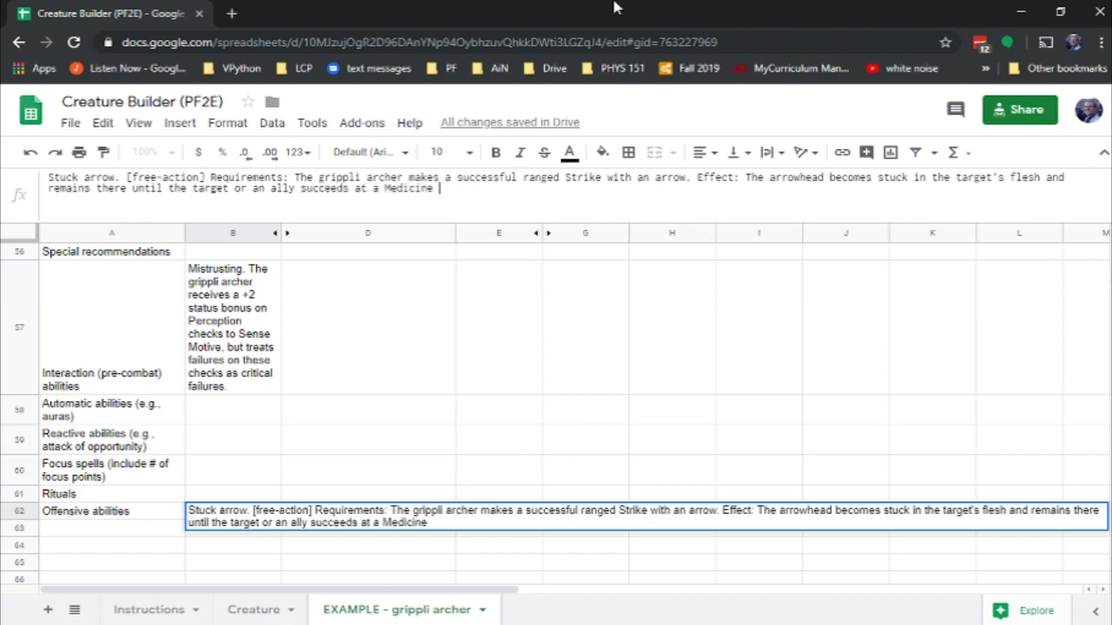
type("check (D")
key("BackSpace")
key("BackSpace")
key("ctrl+Left")
type("DC")
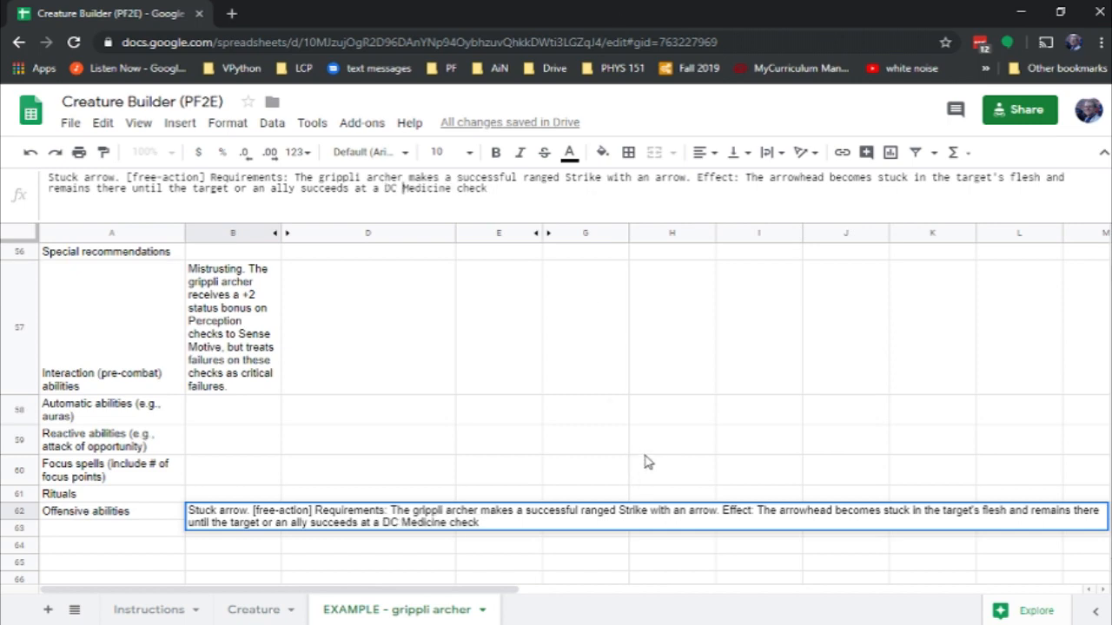
scroll(426, 457, "up", 1)
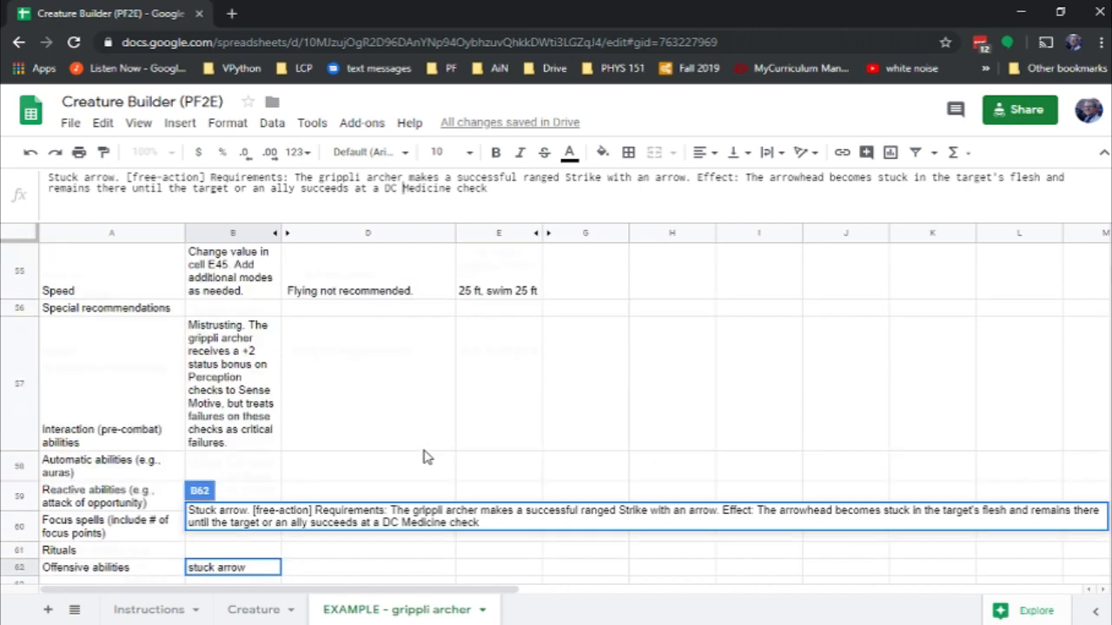
scroll(426, 456, "up", 1)
scroll(425, 457, "up", 3)
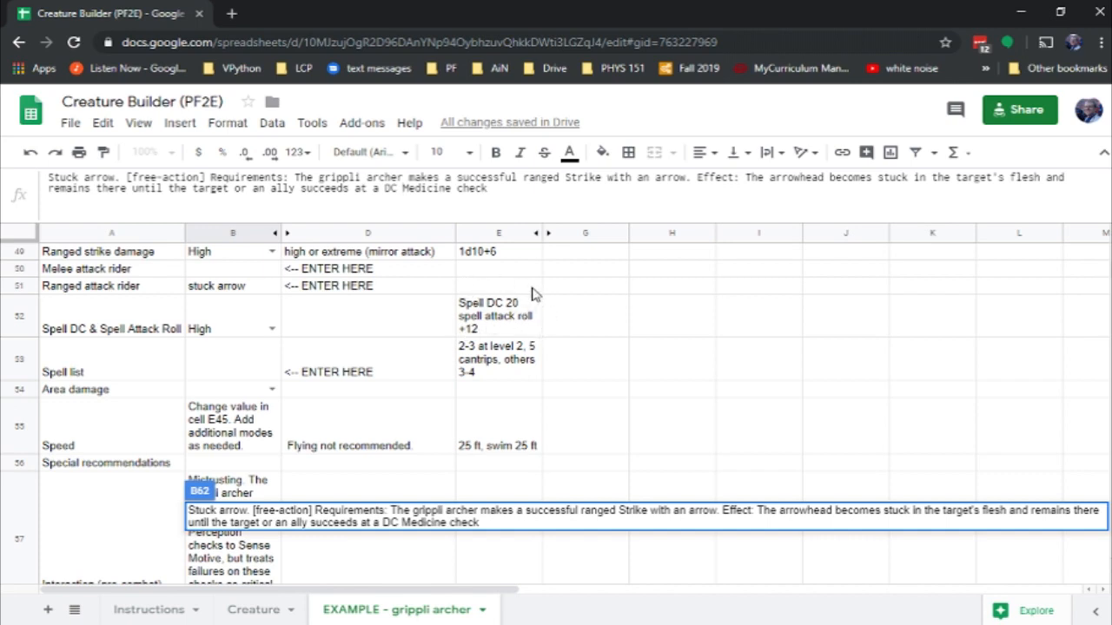
type("20")
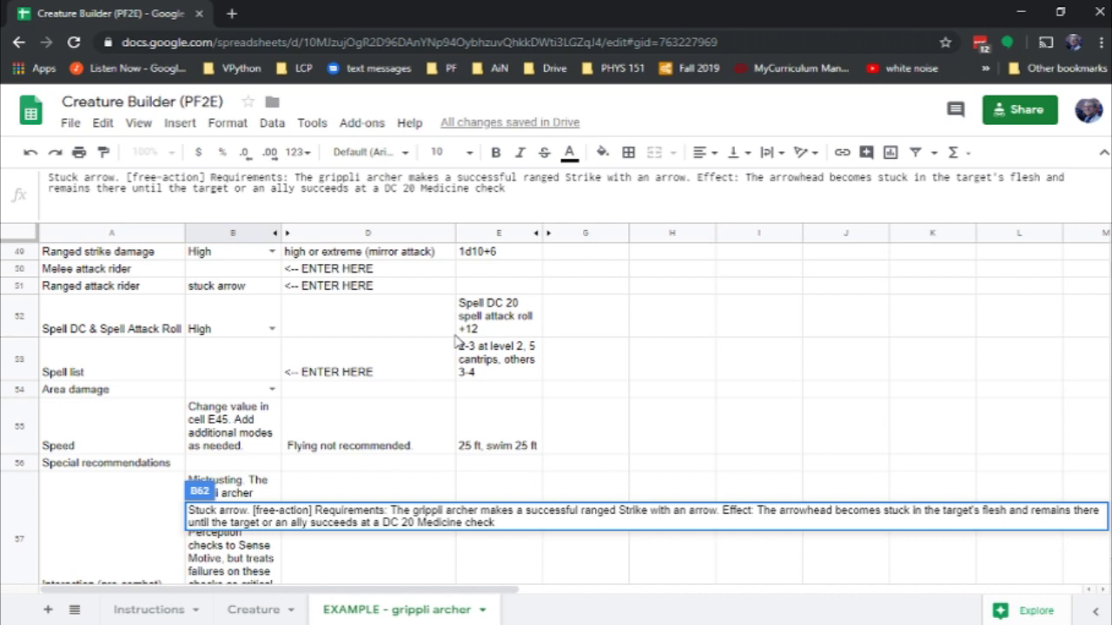
- Finish the Stuck arrow entry with ". While stuck, the target is clumsy 1." and commit it
key("End")
type(". While stuc")
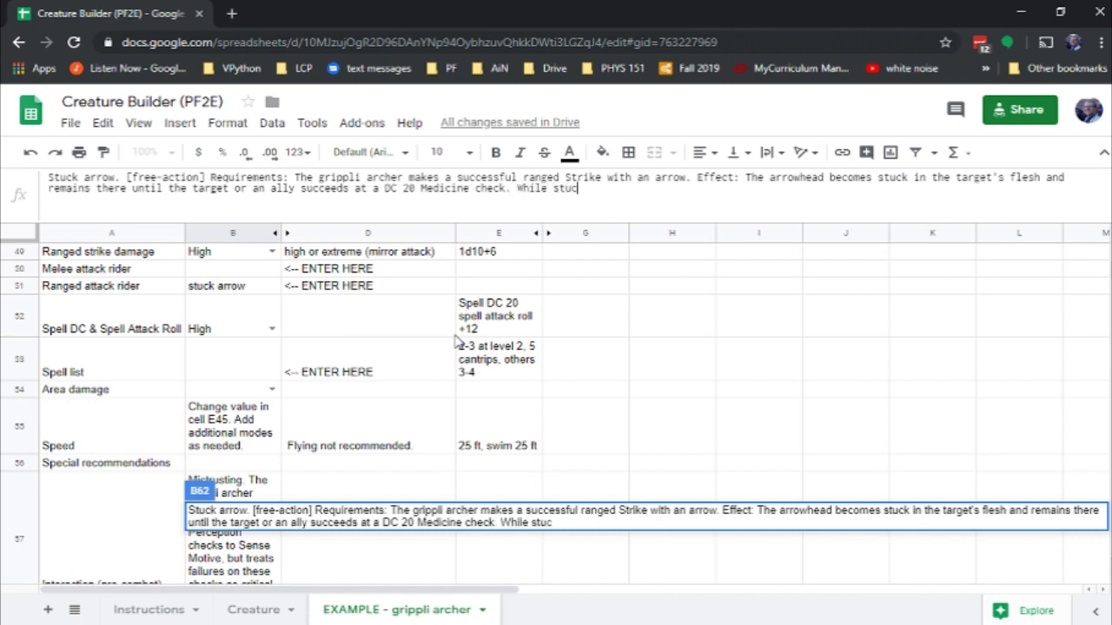
type("k, the target ")
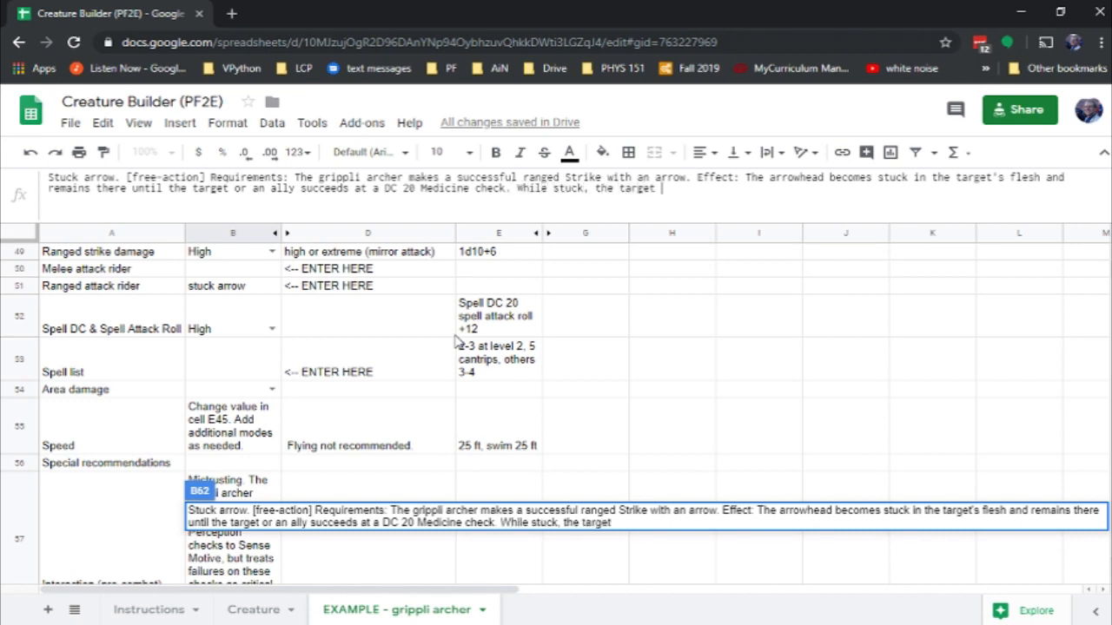
type("is clumsy 1.")
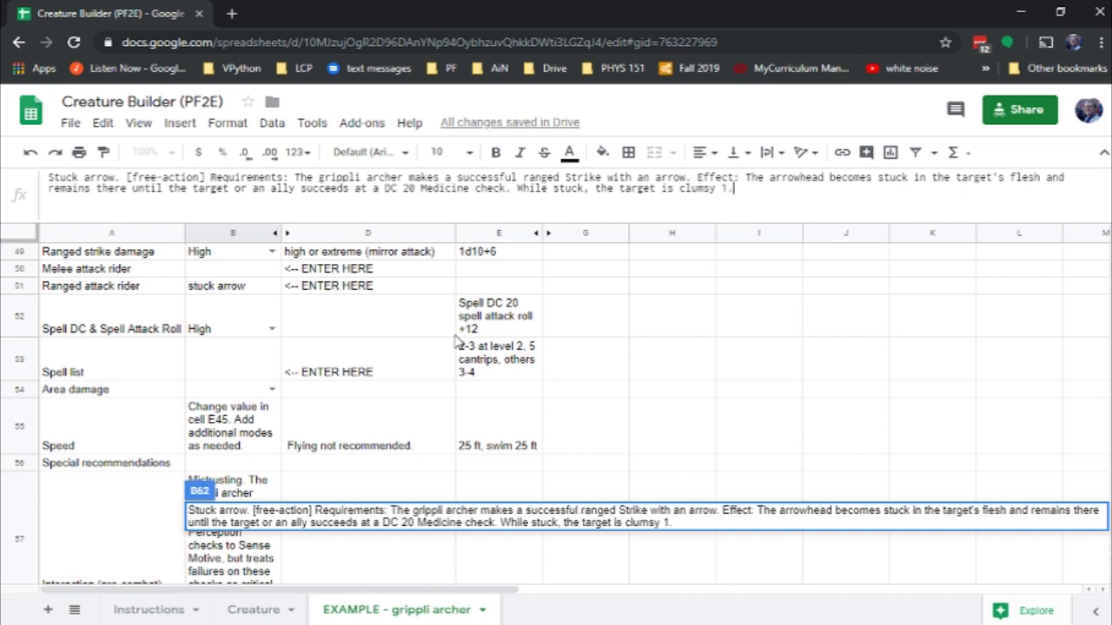
key("Return")
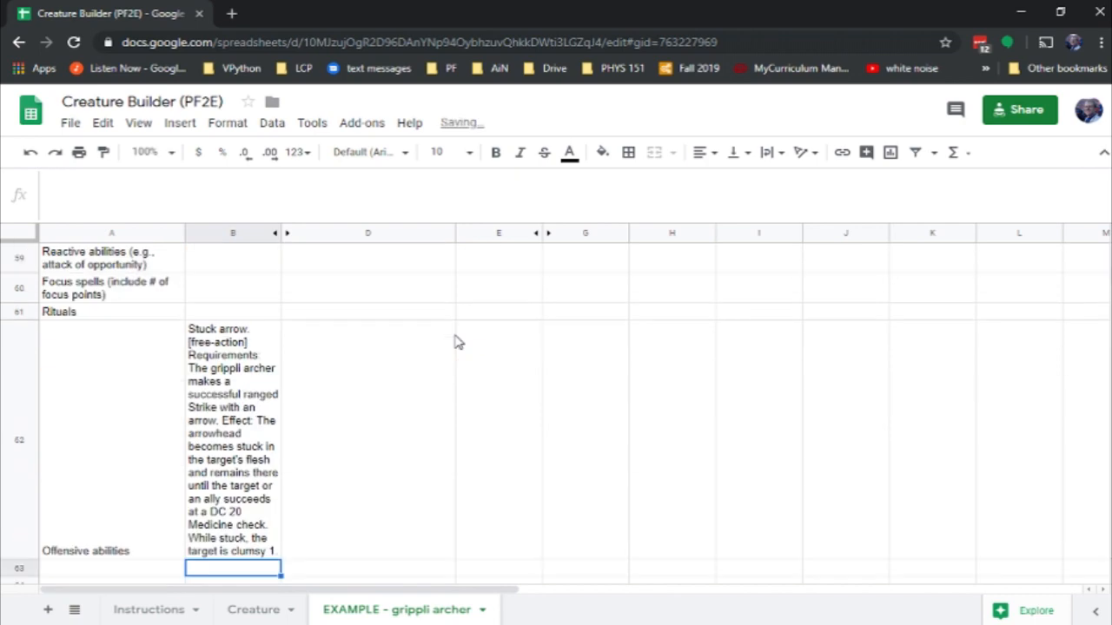
- Start a second offensive ability on a new line of the Stuck arrow cell with "Toungue attack. [one-action]"
key("Up")
key("Down")
key("Down")
key("Down")
key("Up")
key("Up")
key("Up")
left_click(745, 198)
key("alt+Return")
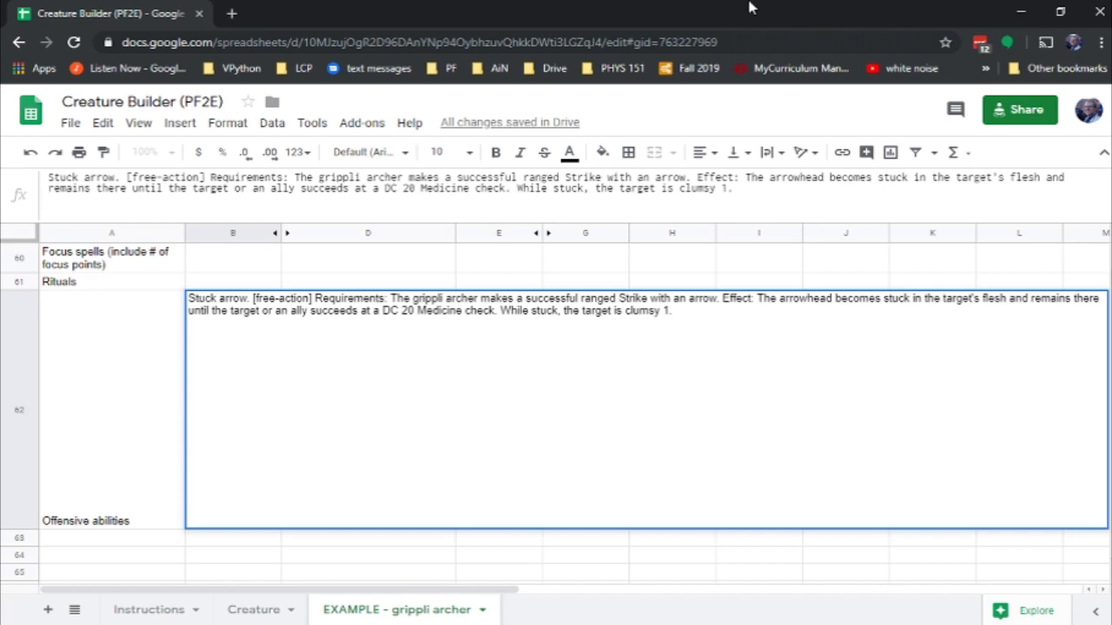
type("Toungue attack. [")
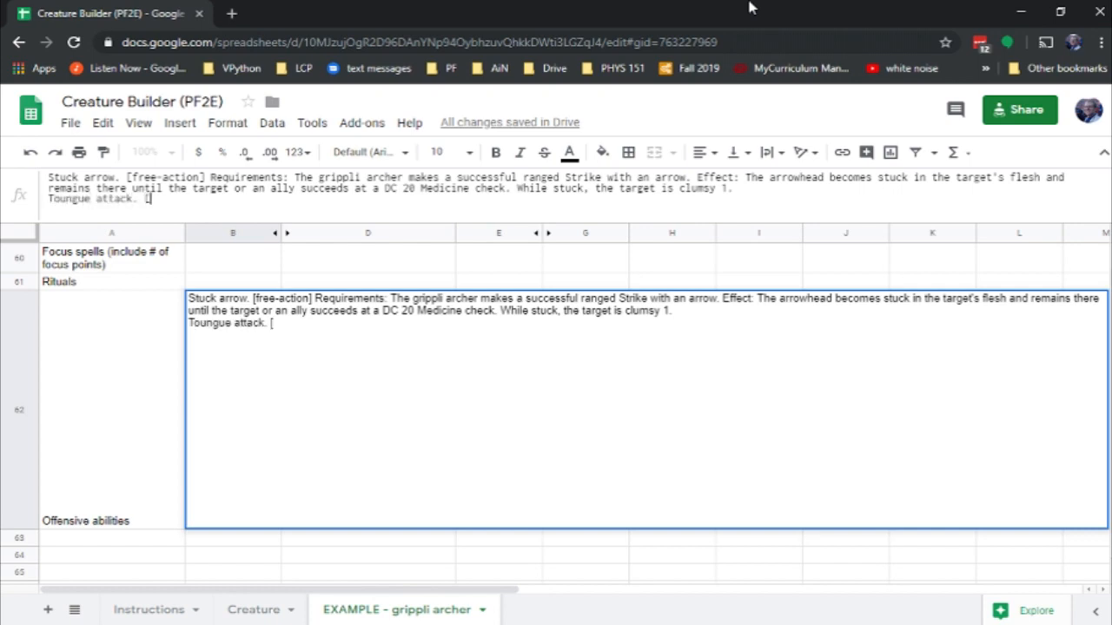
type("one-action]")
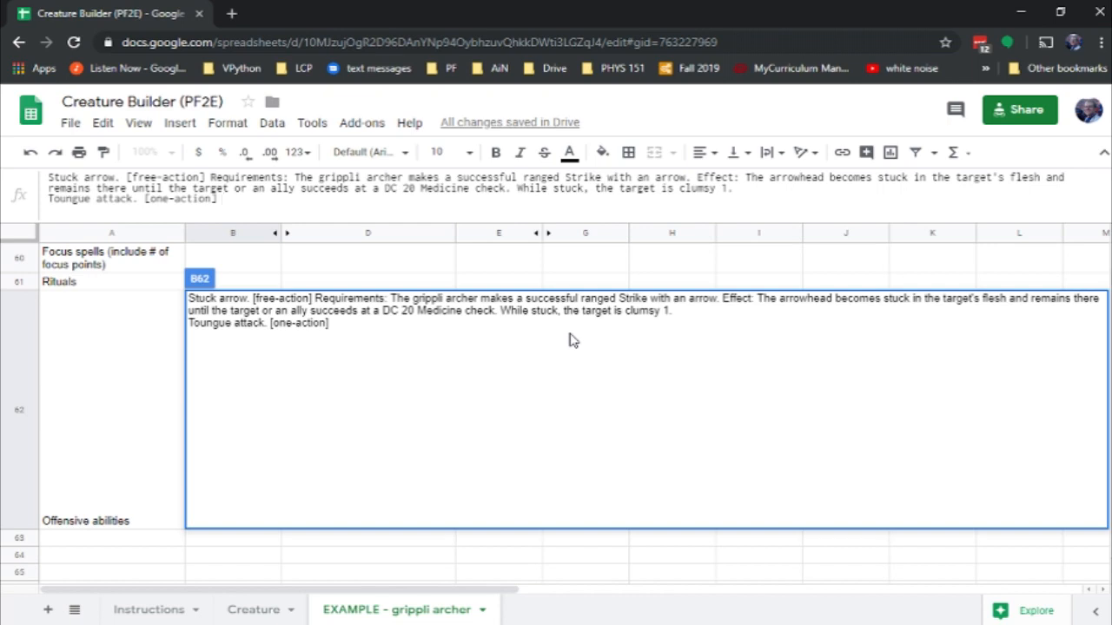
- Continue the Toungue attack entry with "The grippli archer may use their tongue with a"
type("The grippli ")
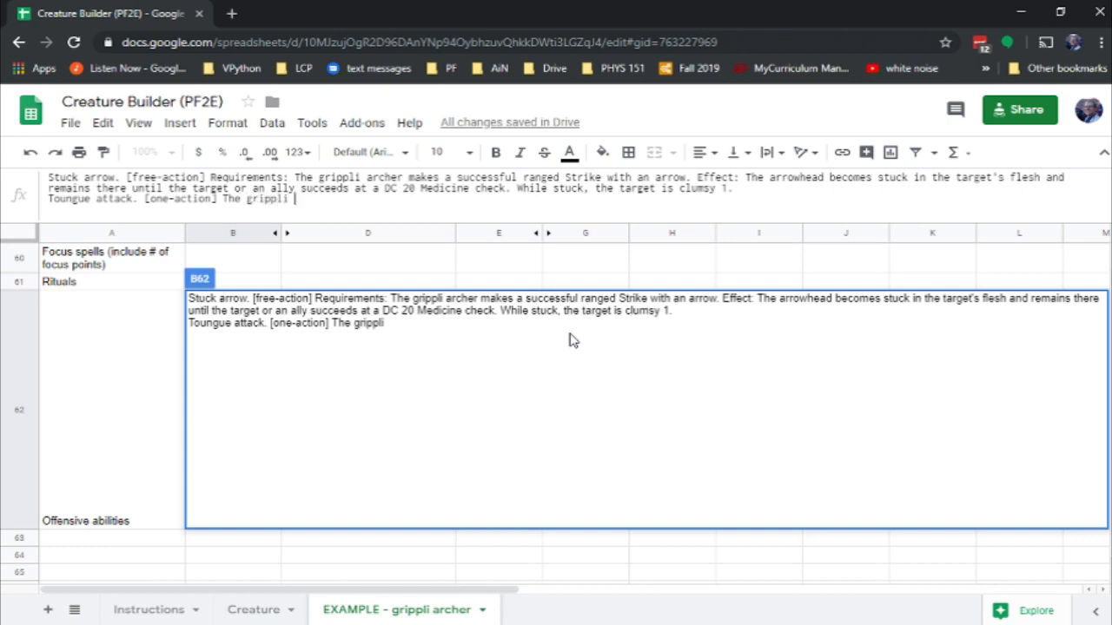
type("archer's tong")
key("BackSpace")
key("BackSpace")
key("BackSpace")
key("BackSpace")
key("BackSpace")
key("BackSpace")
key("BackSpace")
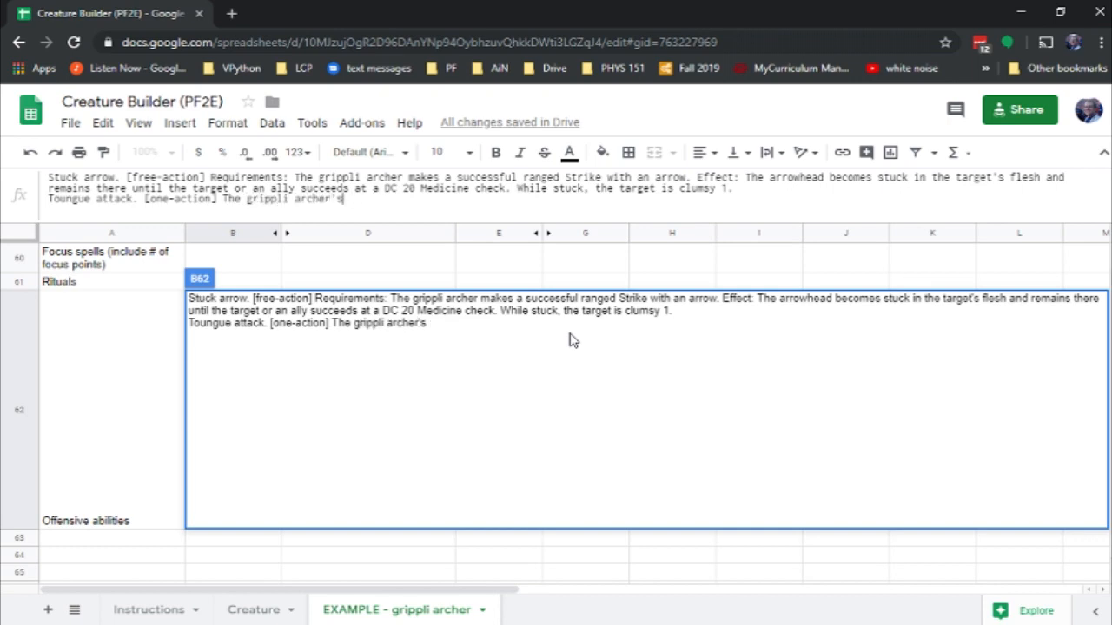
type("may use")
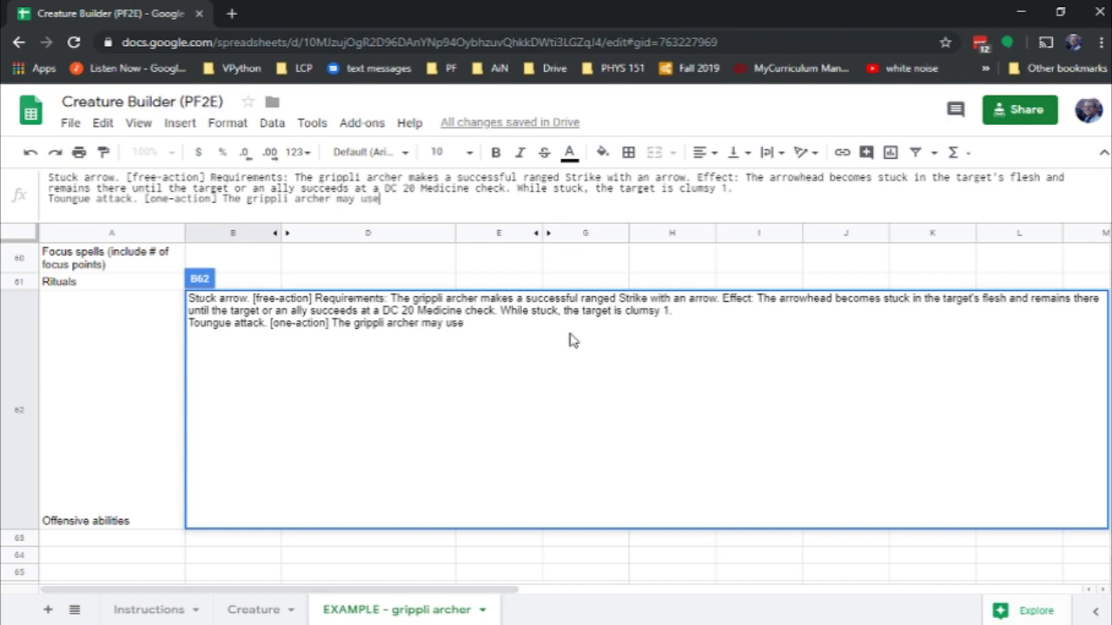
type(" their tongue with a ")
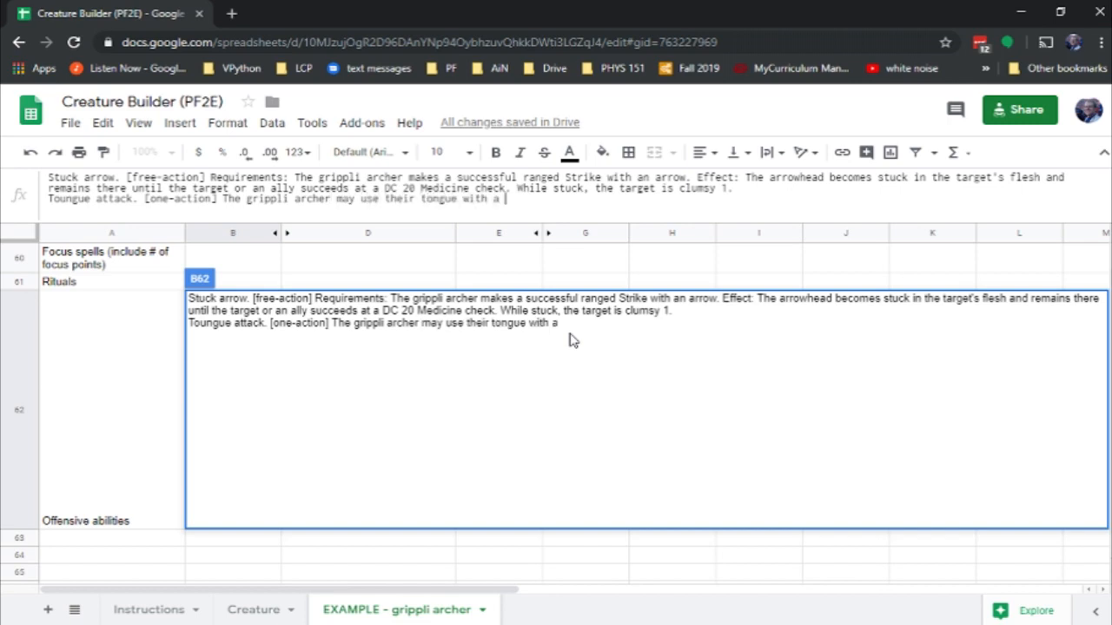
- Extend the Toungue attack description with "range of 10 feet to attempt to trip or shove a target."
type("range of 10 ft")
key("BackSpace")
type("eet to ")
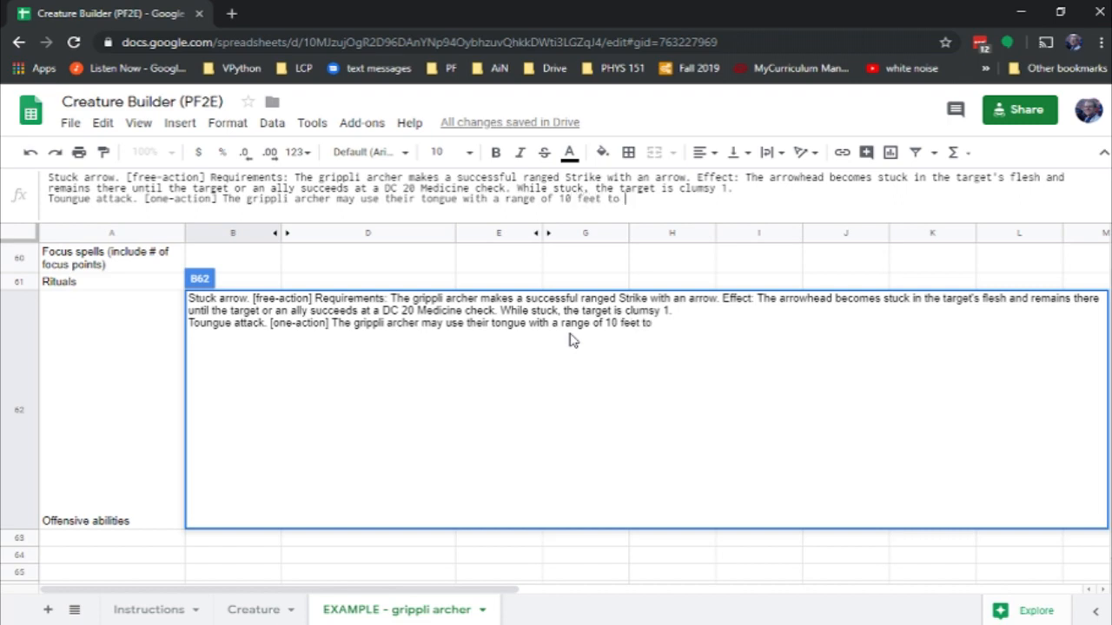
type("attempt to ")
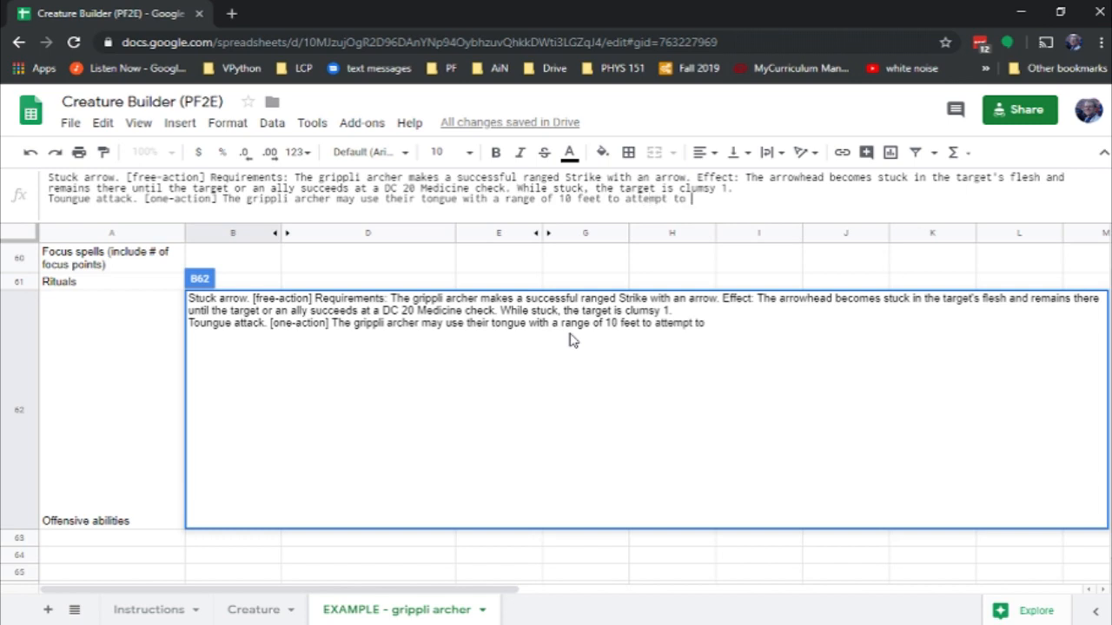
type("trip or shove a target.")
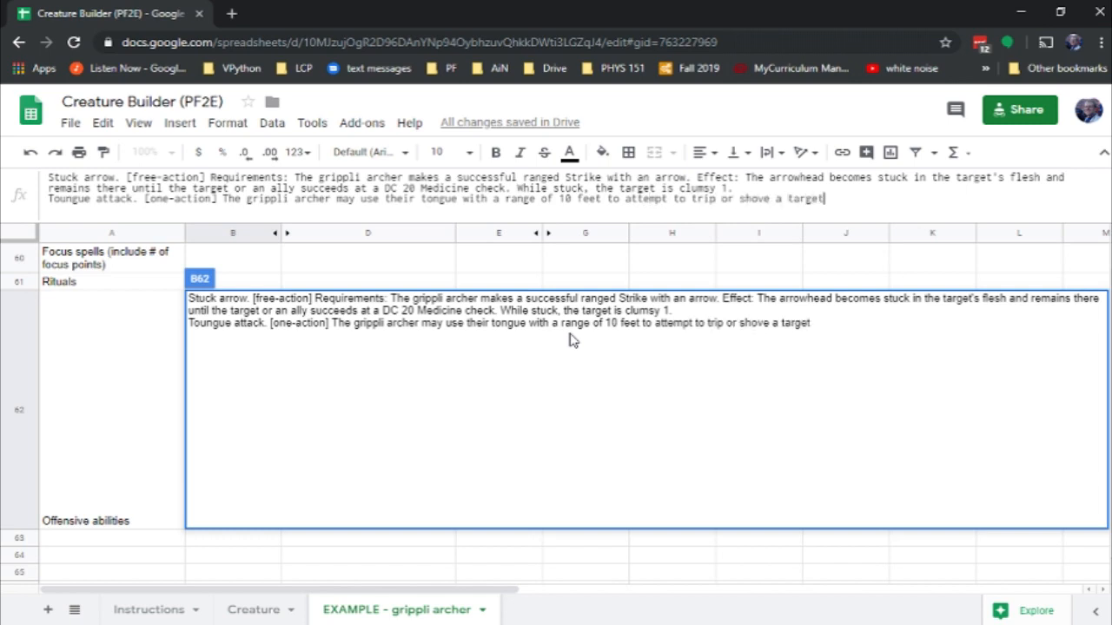
- Reword the Toungue attack's maneuvers to "disarm, shove, or trip a target." and commit the cell
key("ctrl+Left")
key("ctrl+Left")
key("ctrl+Left")
key("ctrl+Left")
key("ctrl+Left")
type("disarm, shov")
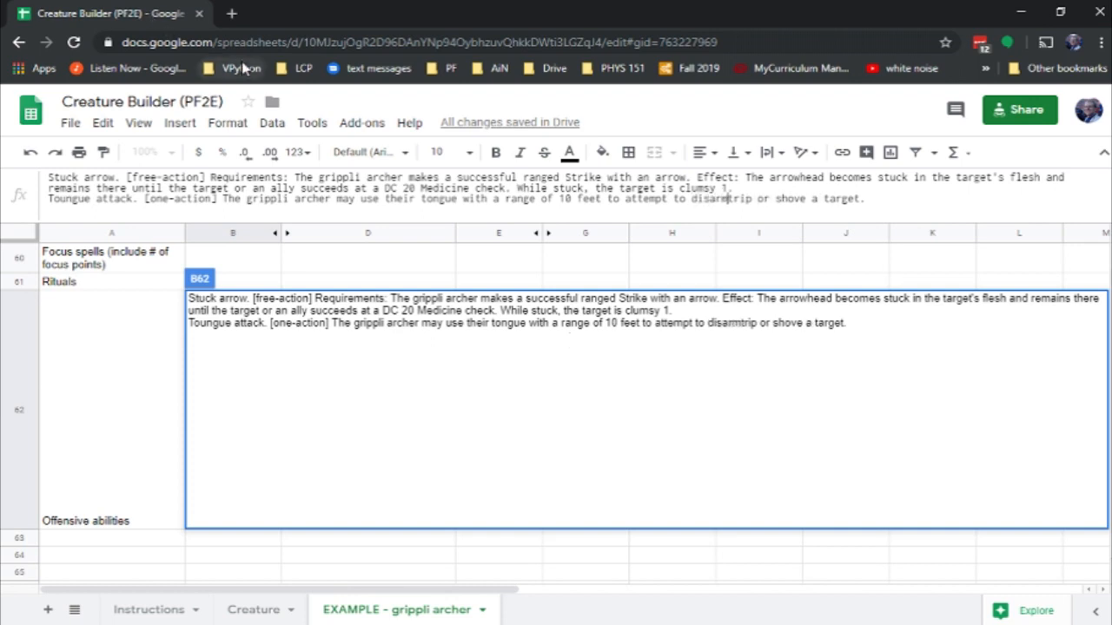
type("e, or")
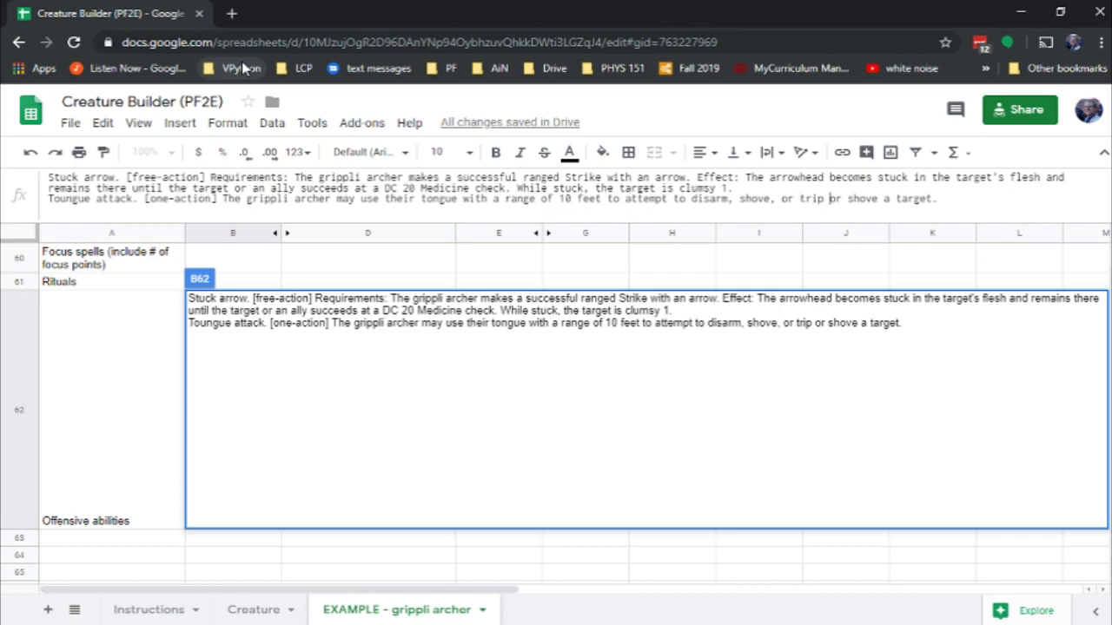
key("ctrl+shift+Right")
key("ctrl+shift+Right")
key("BackSpace")
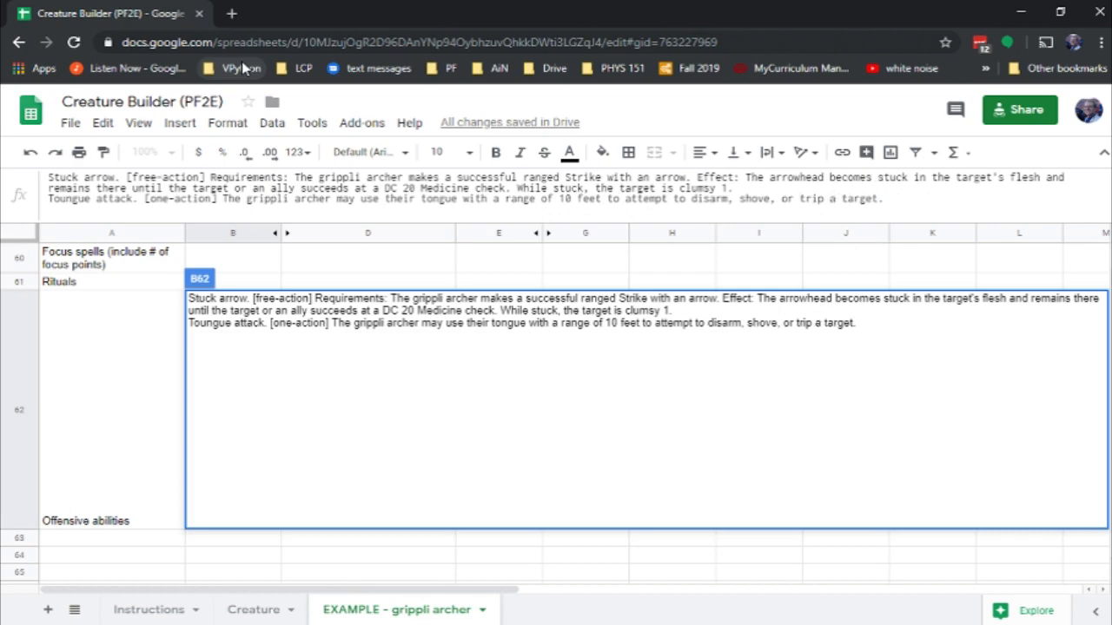
key("Return")
- Set the creature's Athletics skill to Moderate
scroll(323, 390, "up", 7)
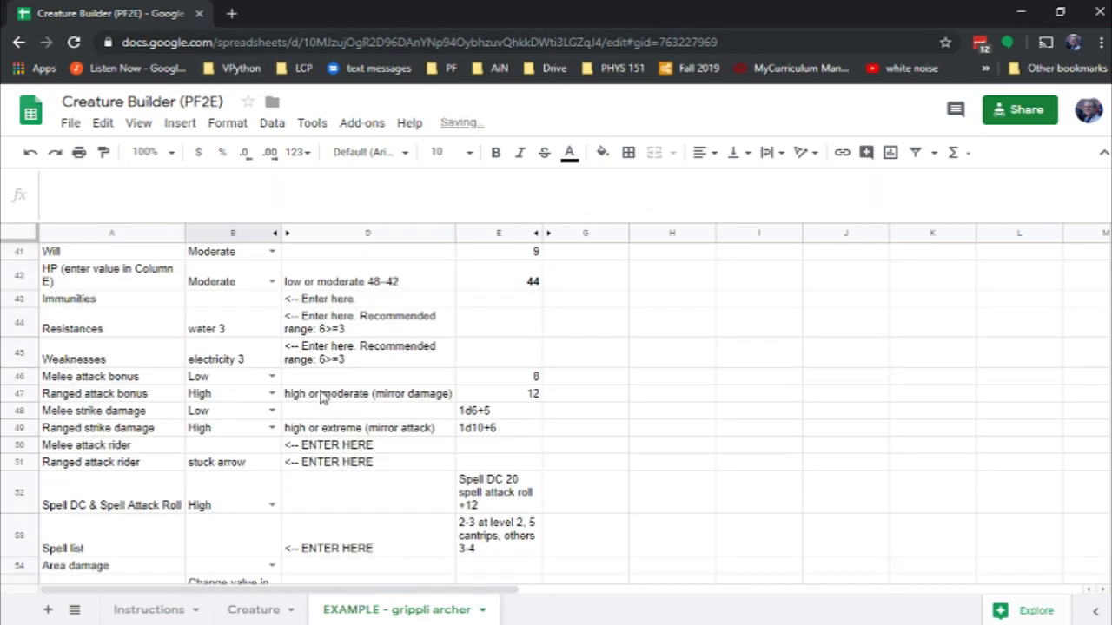
scroll(322, 397, "up", 6)
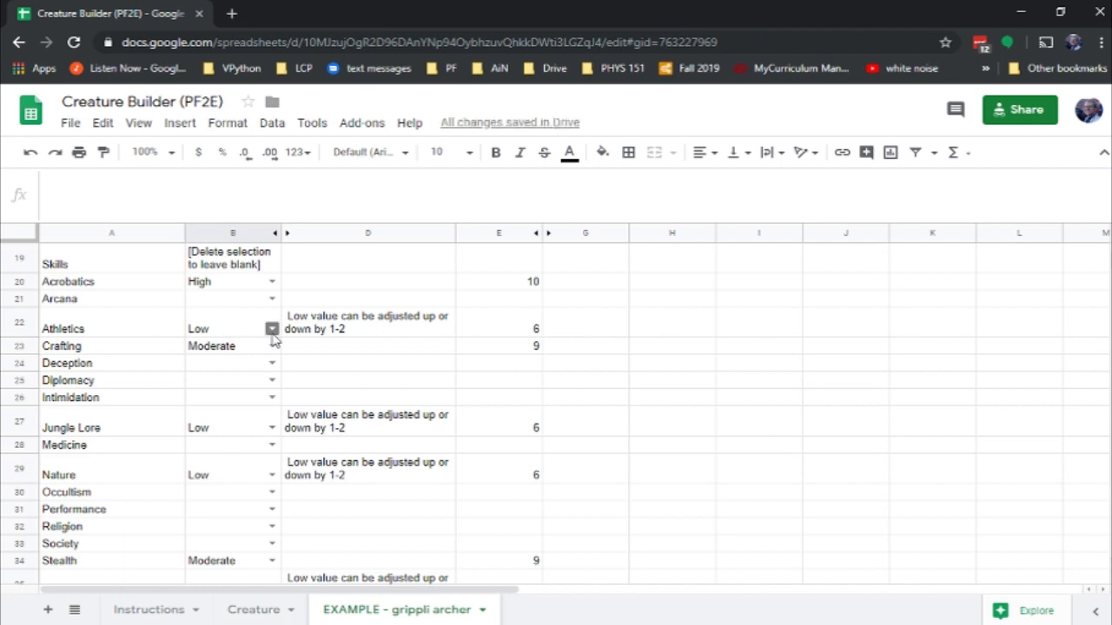
double_click(273, 336)
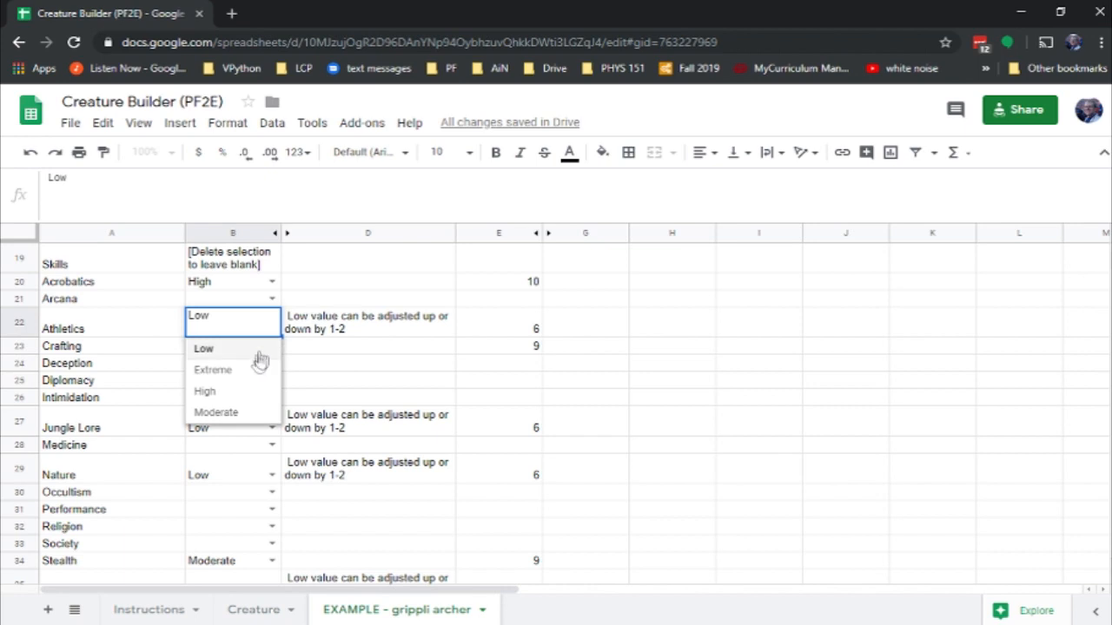
left_click(215, 412)
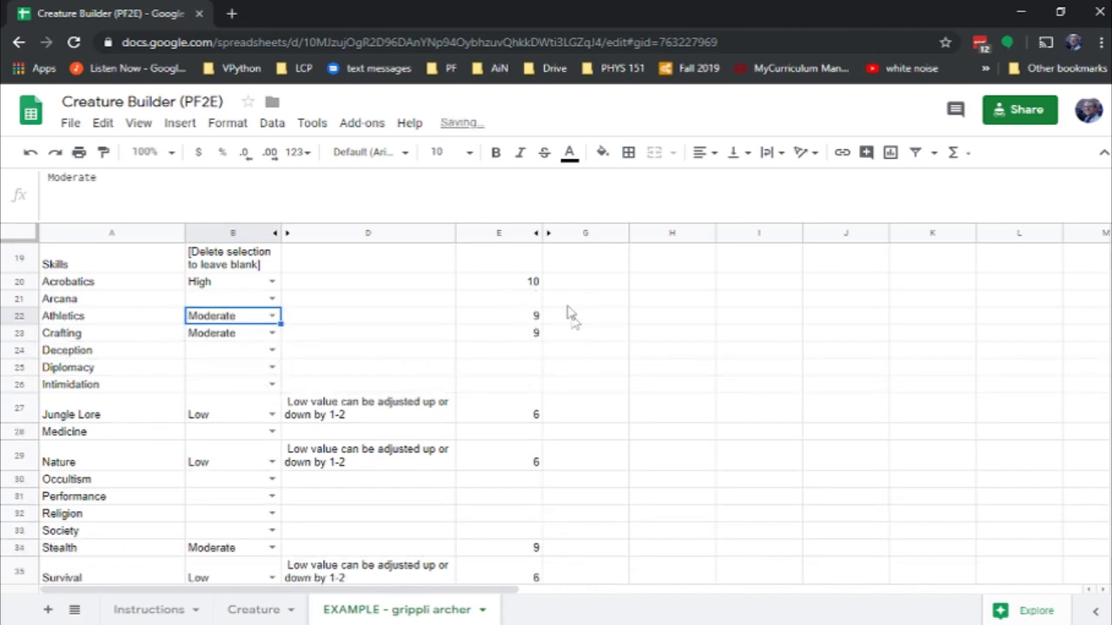
- Review the whole creature sheet, from the basic selections and skills through defenses to the offensive abilities
scroll(425, 492, "down", 1)
scroll(425, 492, "up", 7)
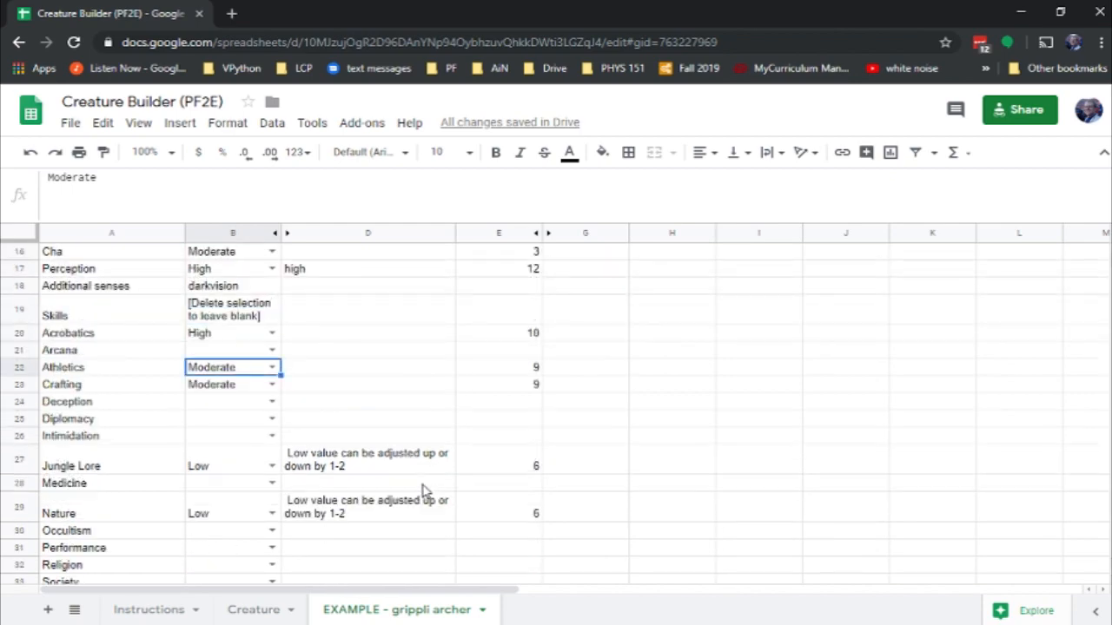
scroll(419, 491, "down", 2)
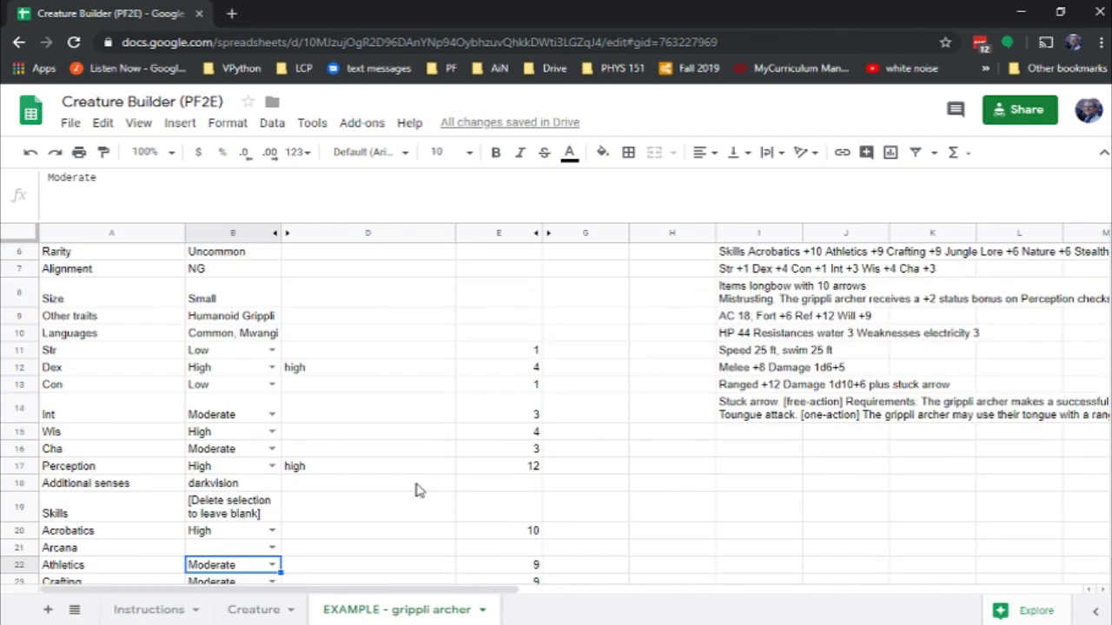
scroll(419, 492, "down", 1)
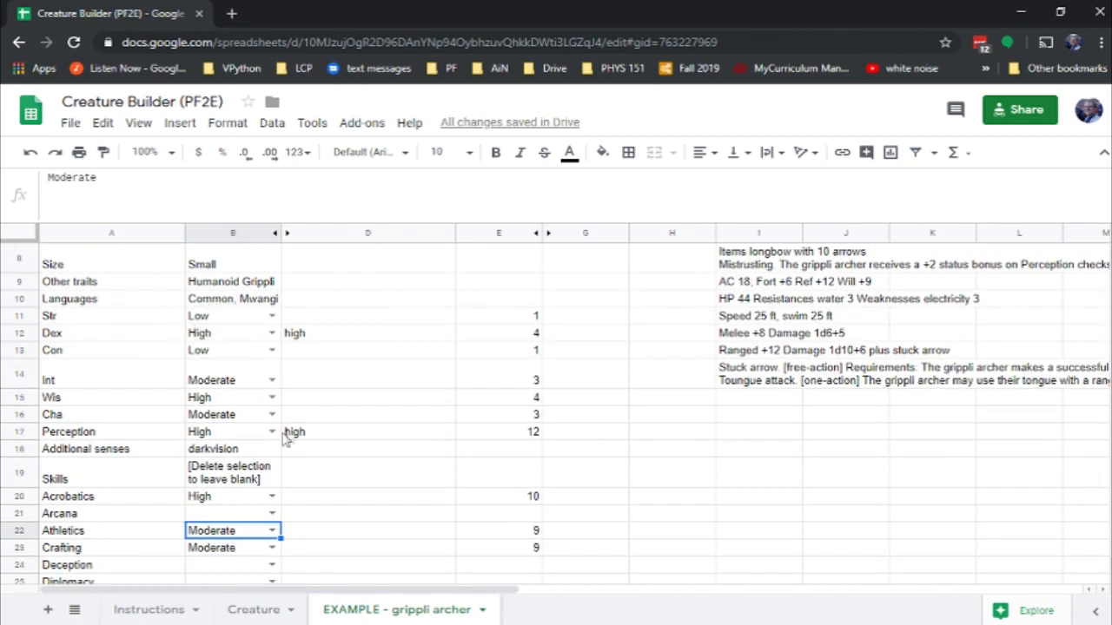
scroll(291, 470, "down", 7)
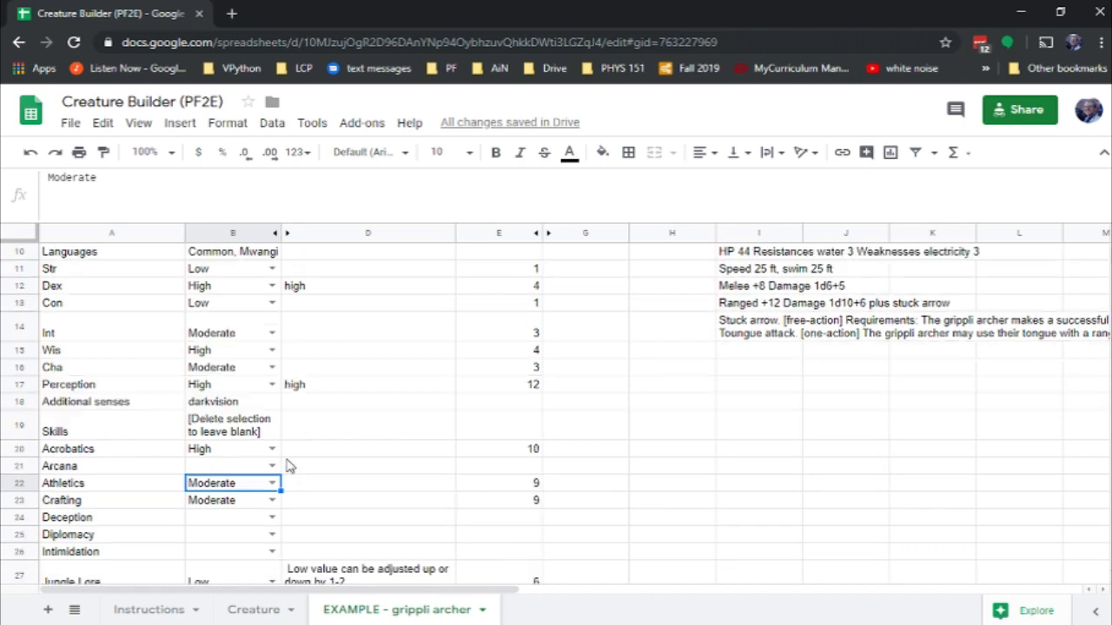
scroll(289, 467, "down", 8)
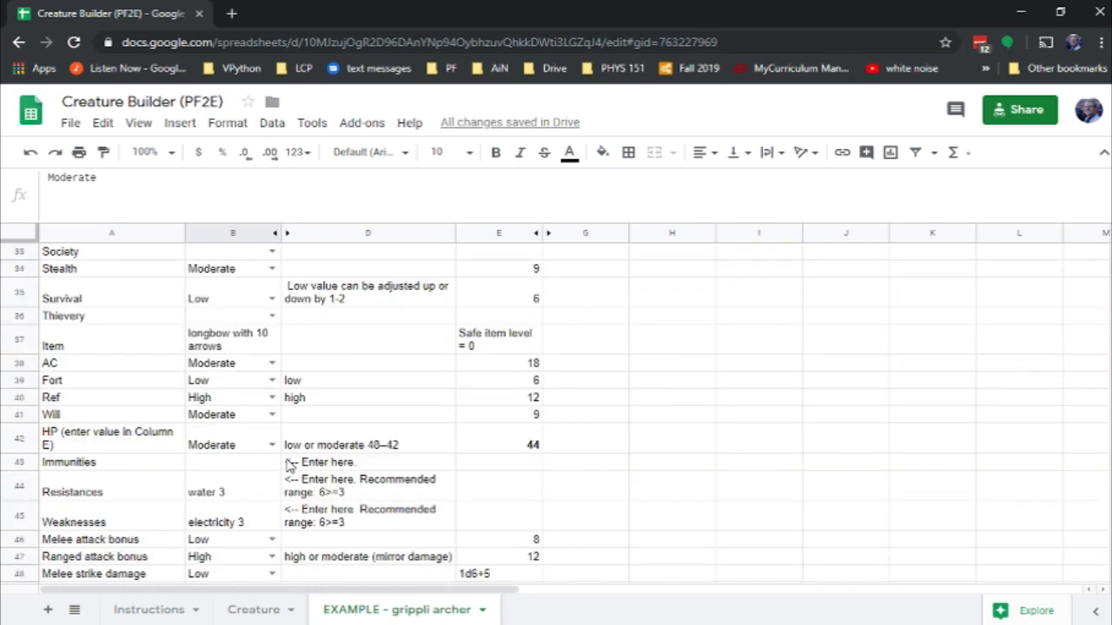
scroll(289, 466, "down", 5)
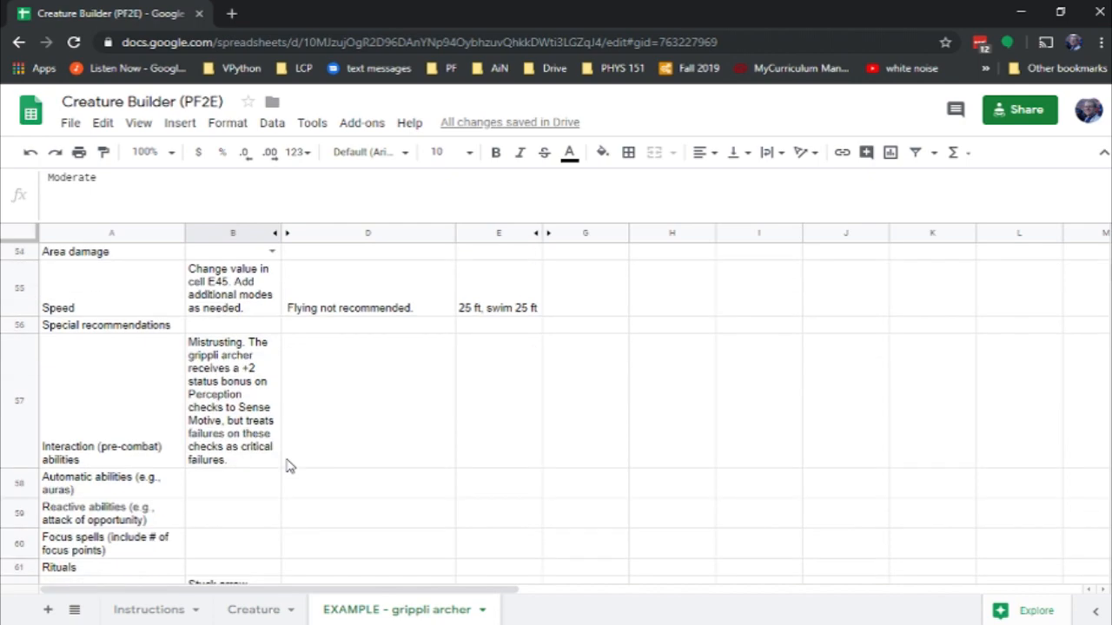
scroll(289, 466, "down", 1)
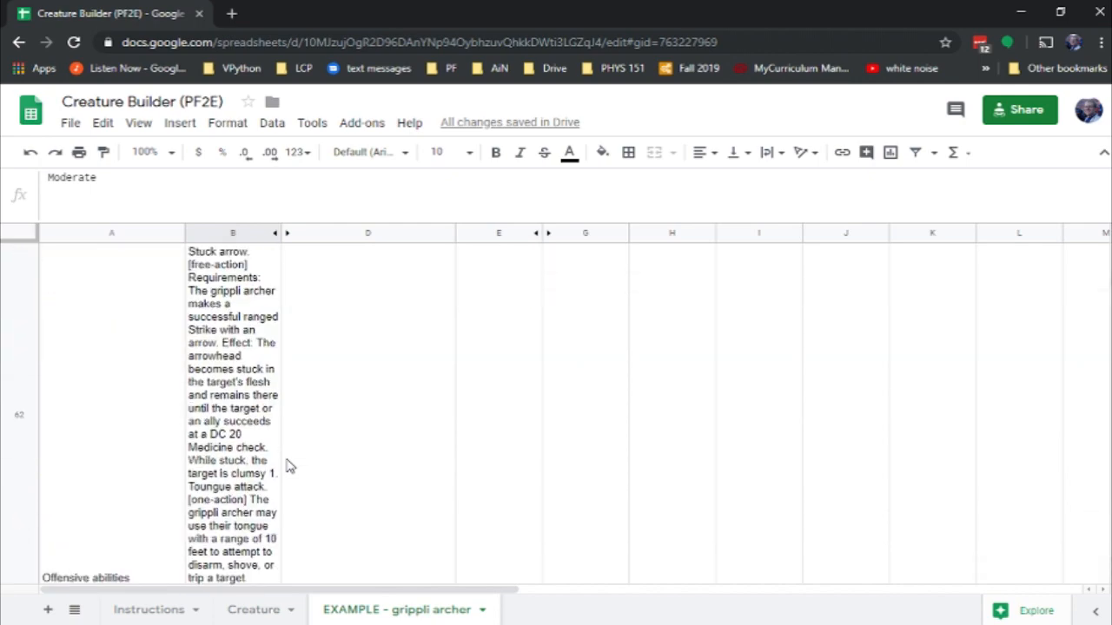
scroll(290, 466, "down", 1)
scroll(289, 467, "up", 1)
scroll(973, 416, "up", 15)
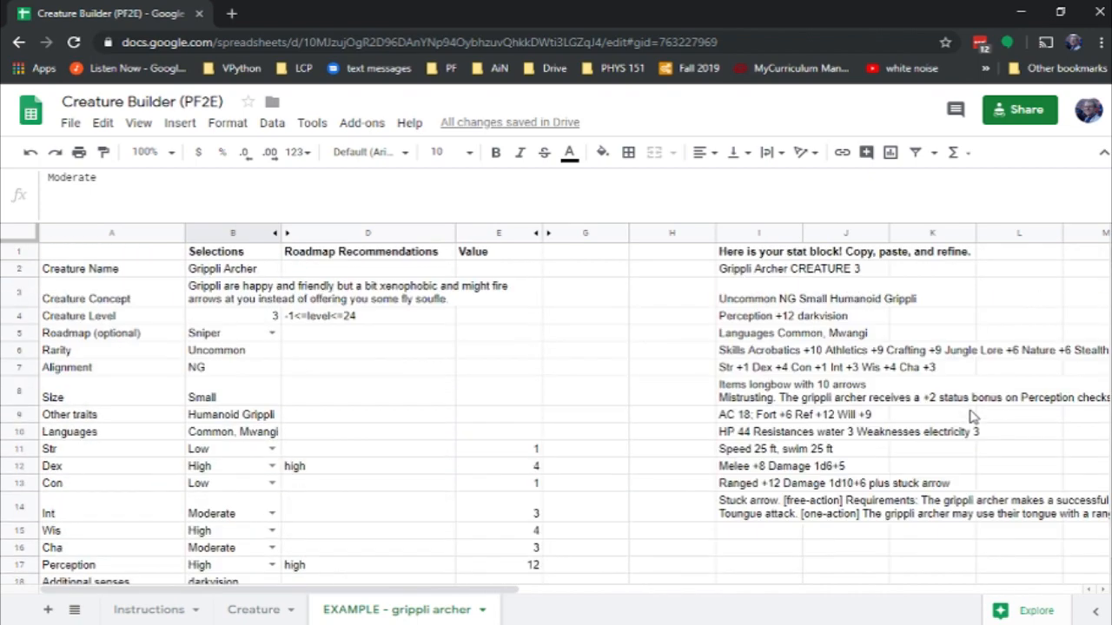
- Examine the formulas behind the generated stat block's name, traits, Perception and Skills lines
left_click(1102, 591)
left_click(1102, 591)
left_click(1101, 590)
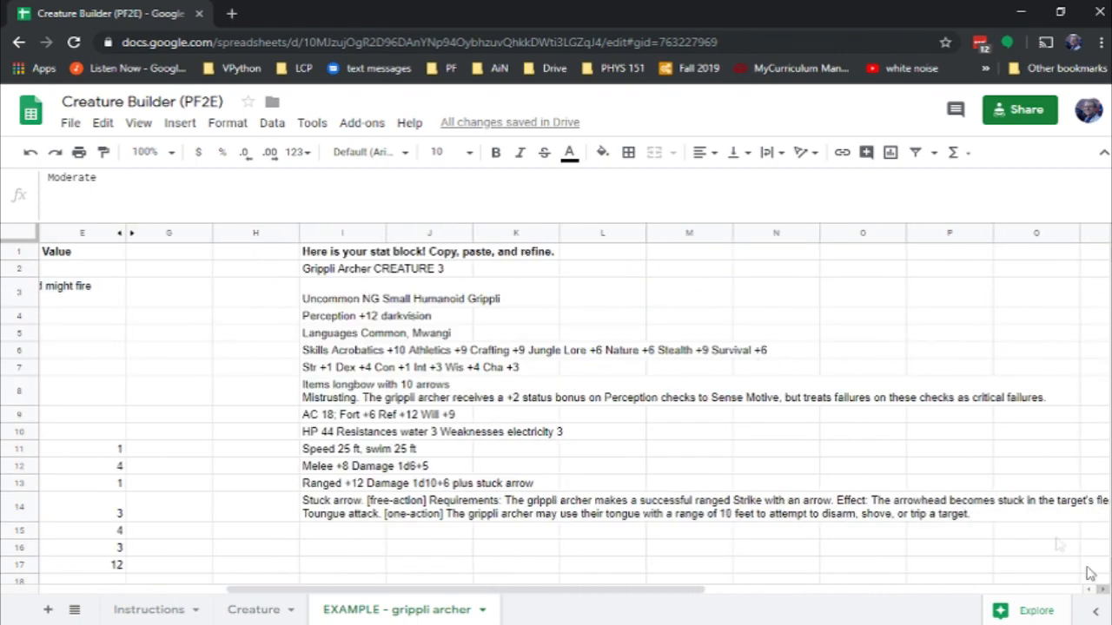
left_click(335, 270)
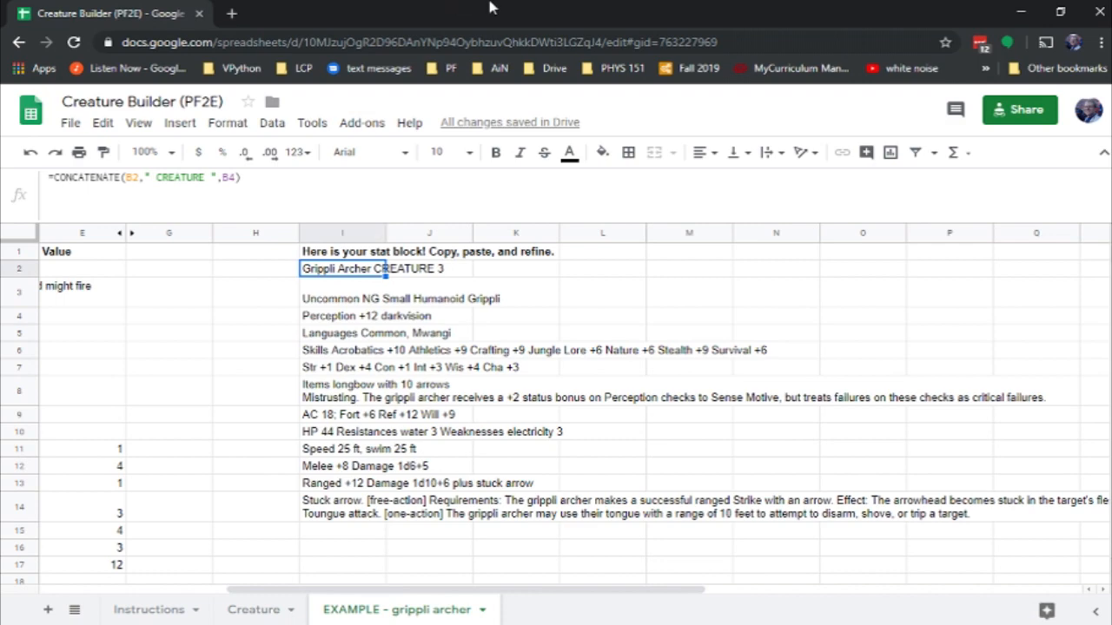
key("Down")
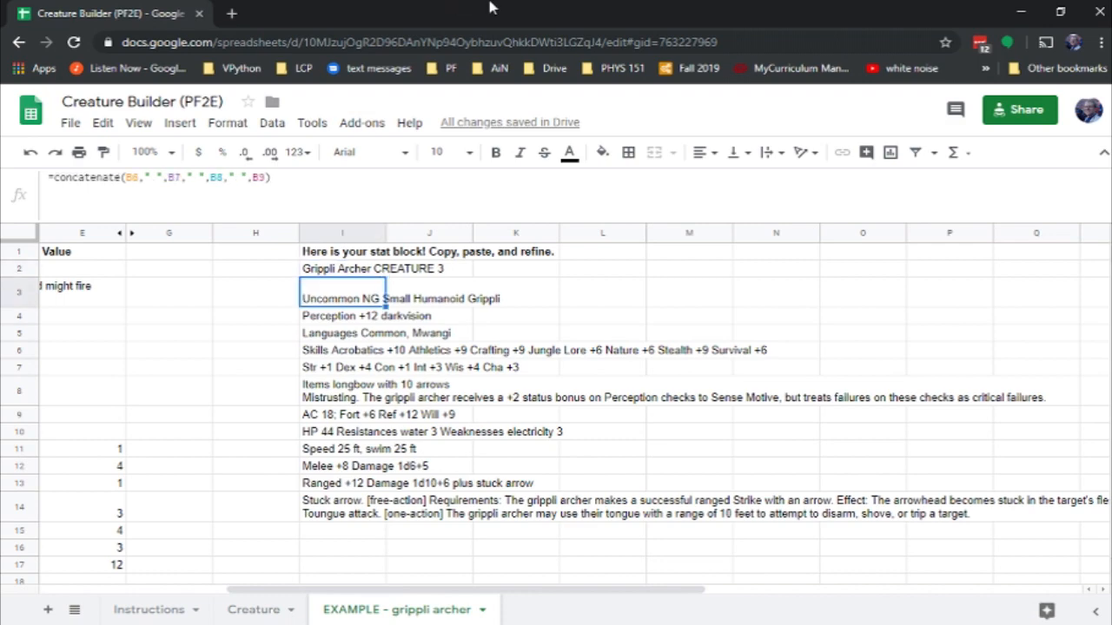
key("Down")
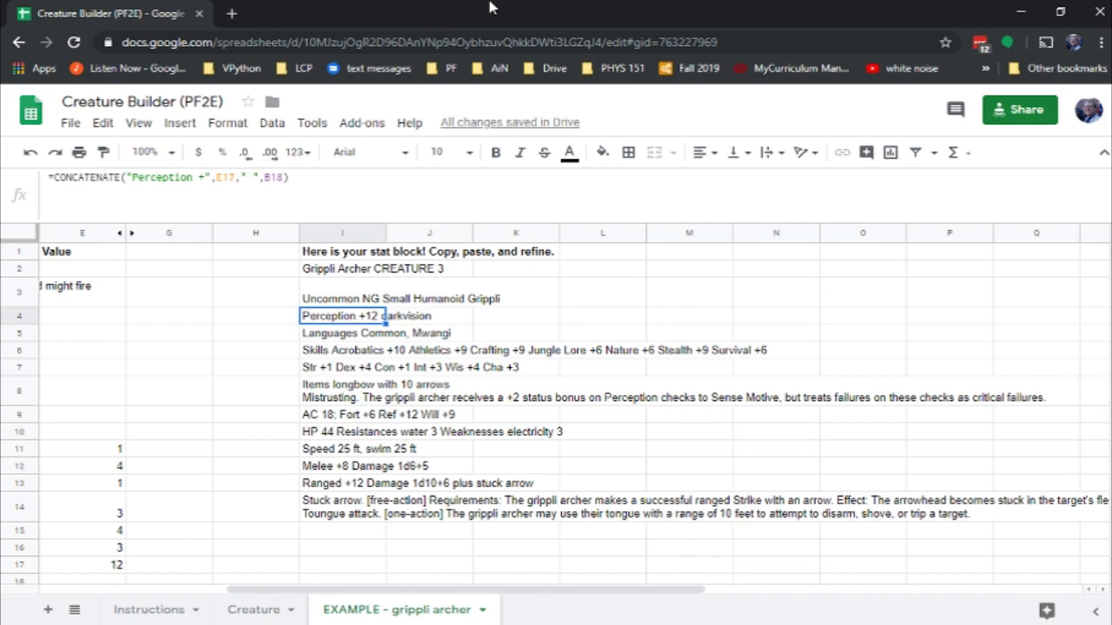
key("Down")
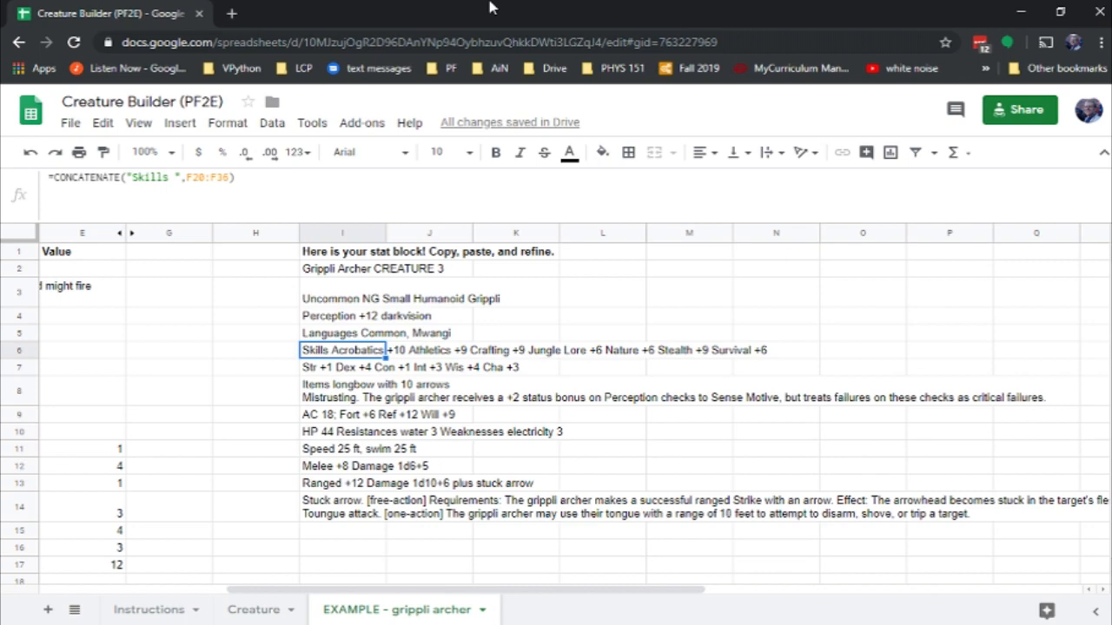
- Clear the Nature skill's selection so it is left blank
key("Home")
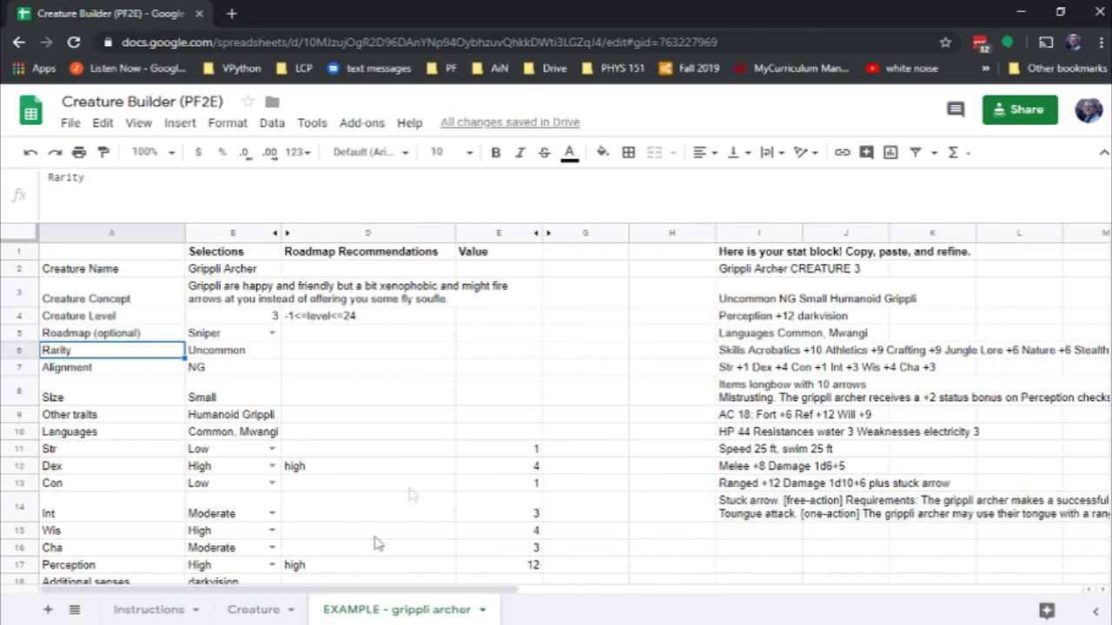
scroll(355, 508, "down", 1)
scroll(355, 508, "down", 5)
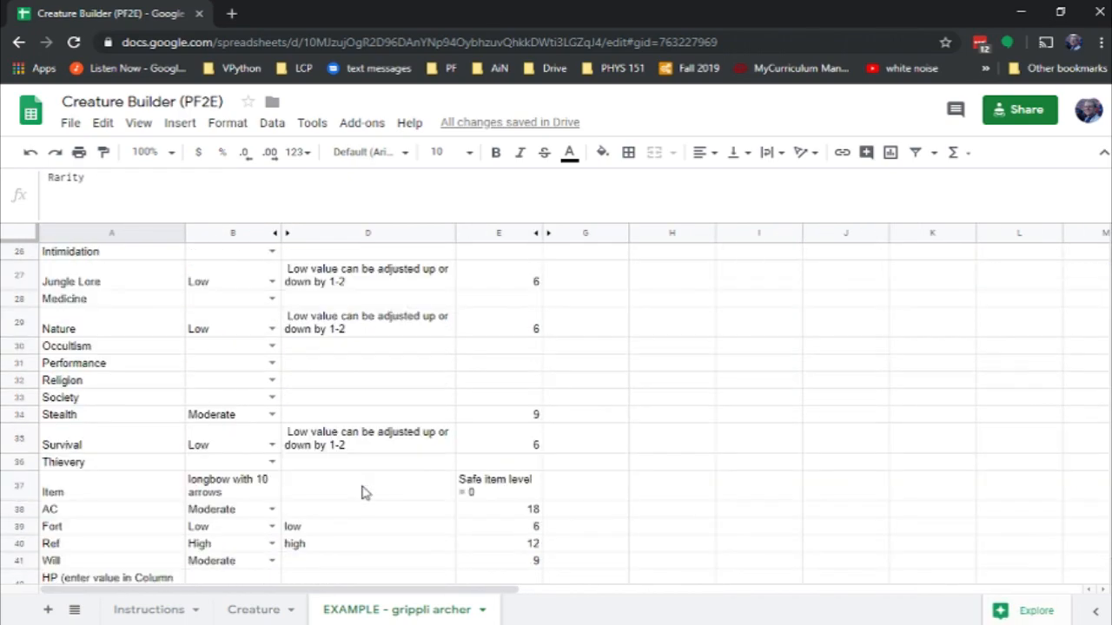
left_click(228, 322)
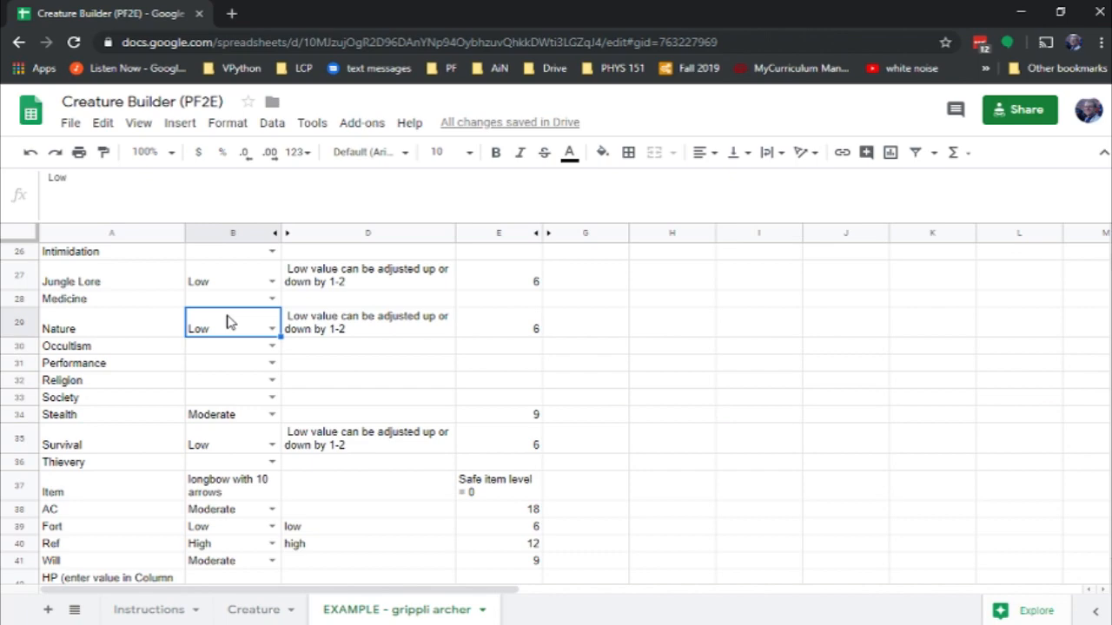
key("Delete")
- Examine the stat block formulas for the items, AC and saves, HP, speed, melee, ranged and offensive ability lines
scroll(761, 486, "up", 6)
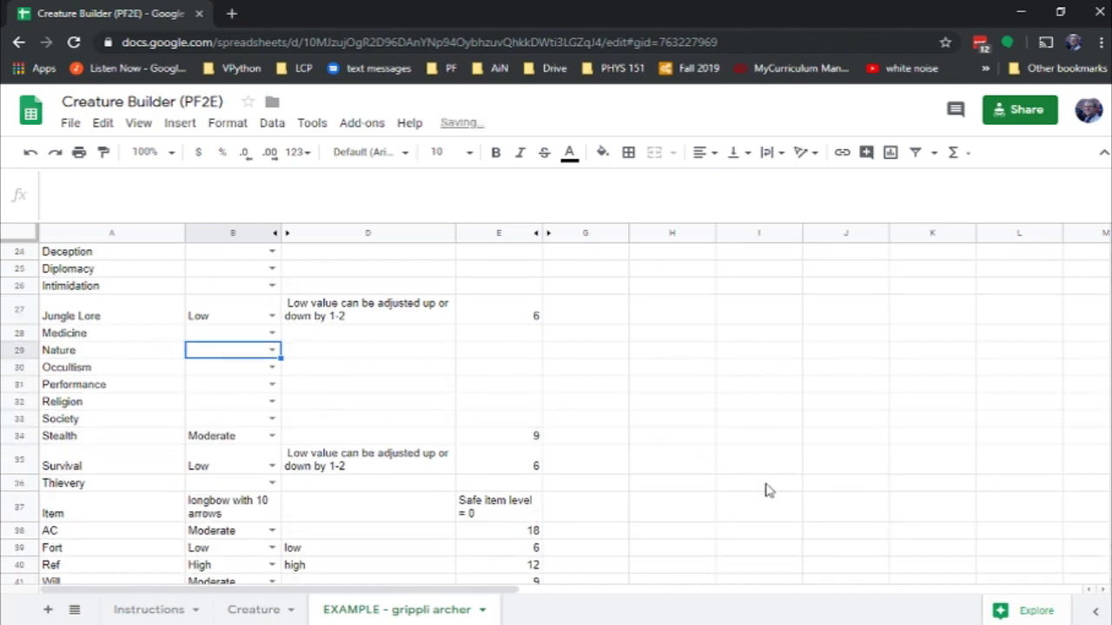
left_click(1103, 590)
left_click(1102, 590)
left_click(1102, 589)
left_click(328, 391)
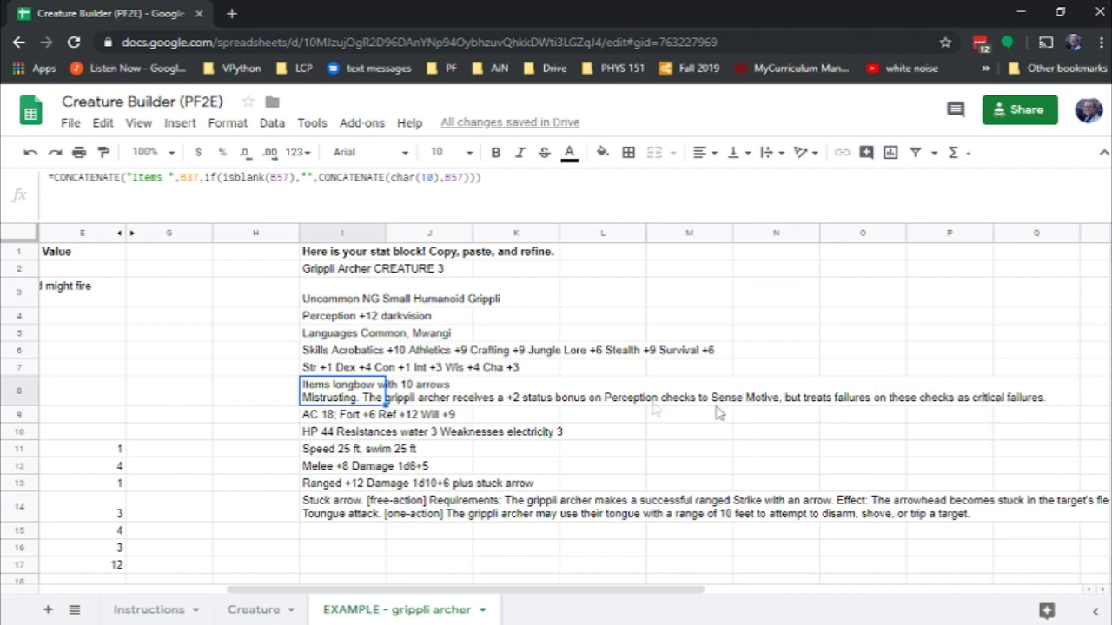
left_click(324, 422)
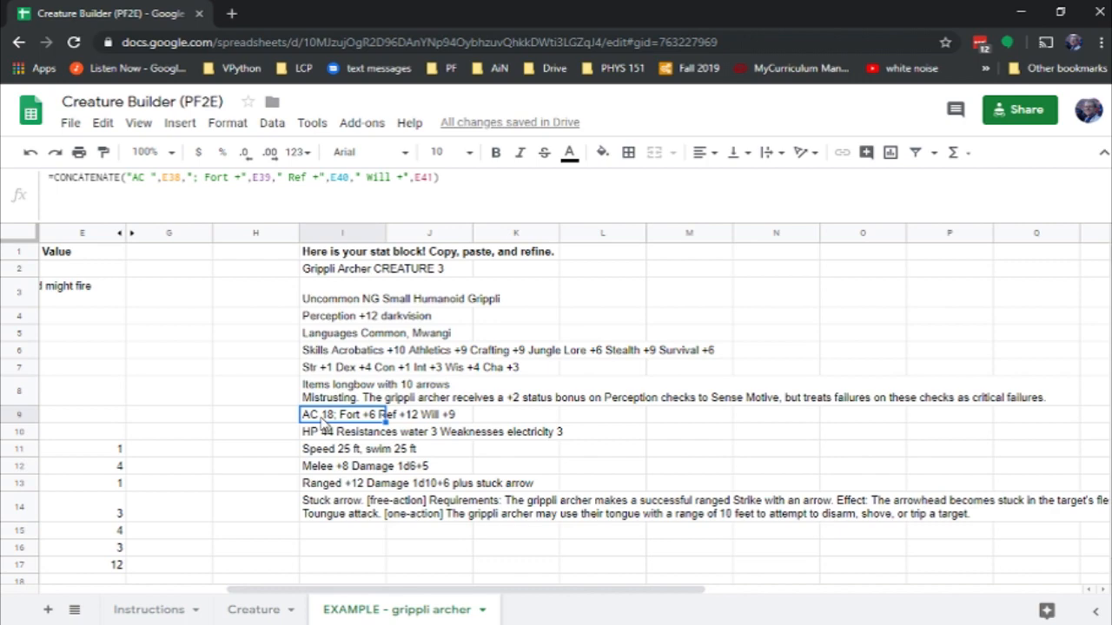
left_click(328, 433)
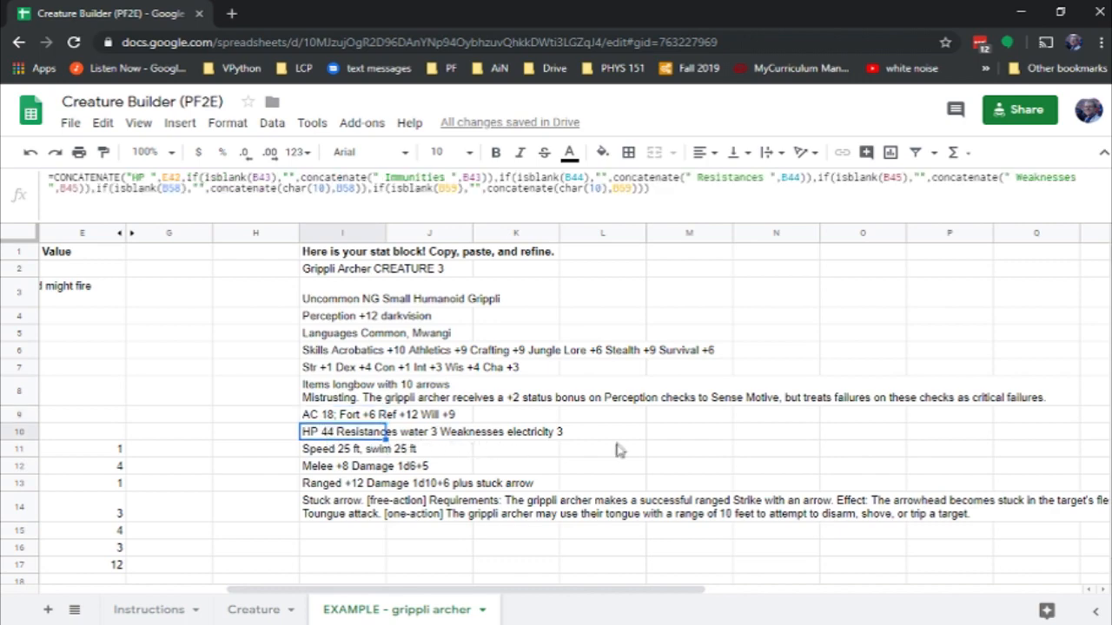
left_click(338, 452)
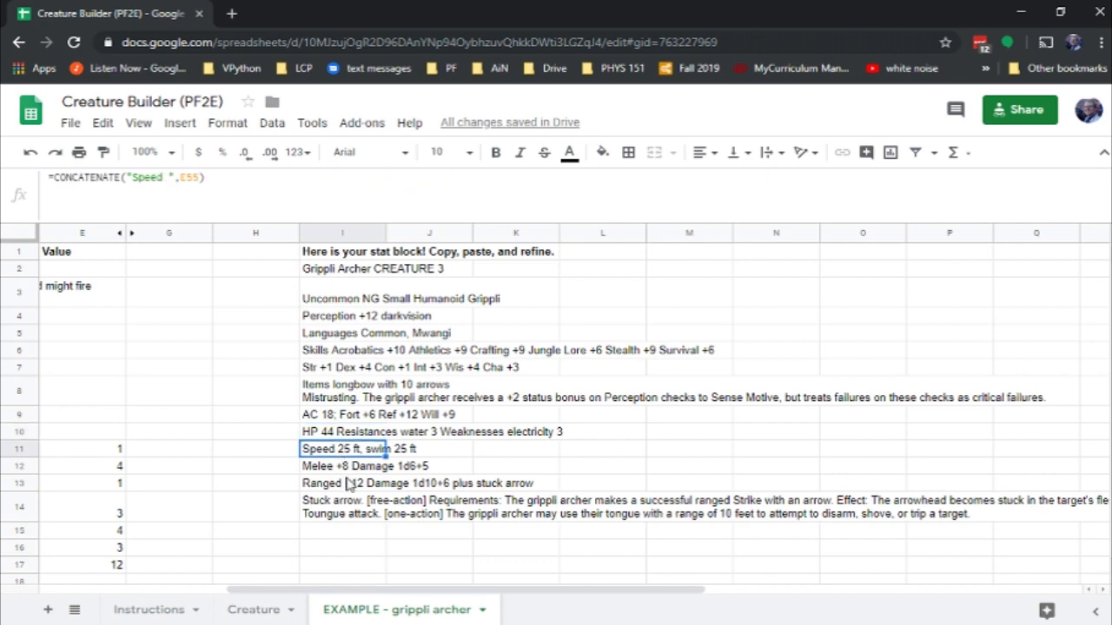
left_click(342, 469)
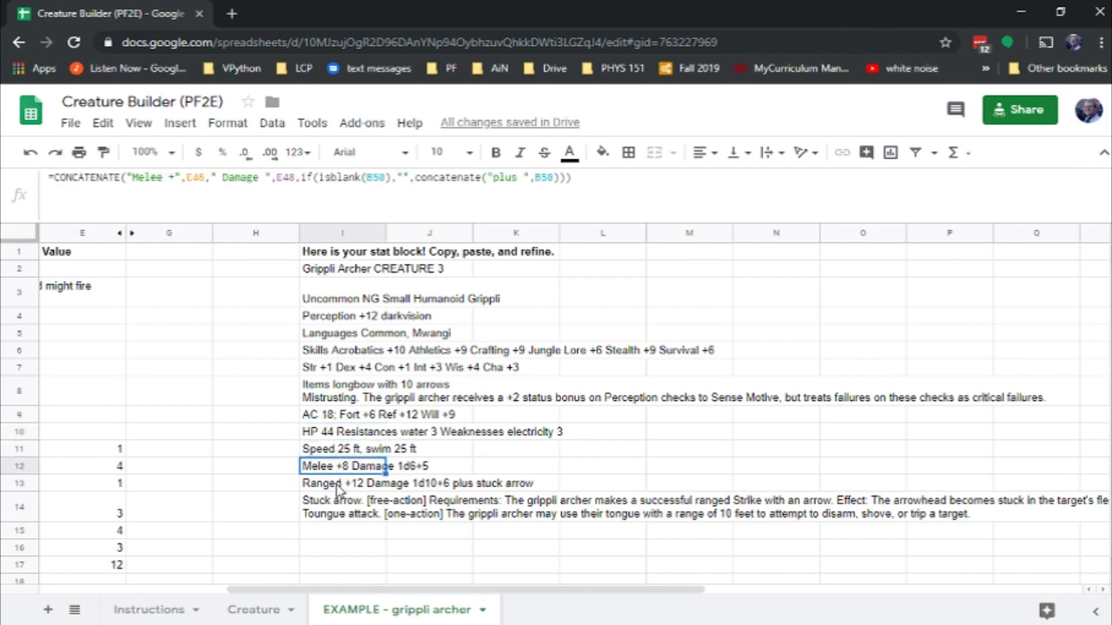
left_click(341, 483)
left_click(339, 469)
left_click(341, 486)
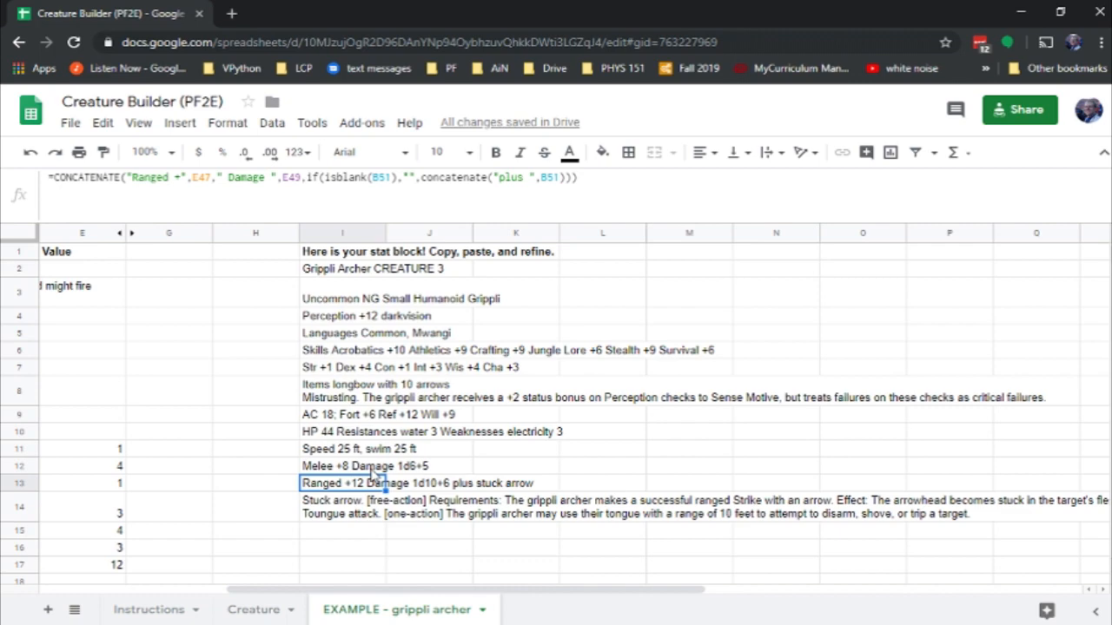
left_click(345, 509)
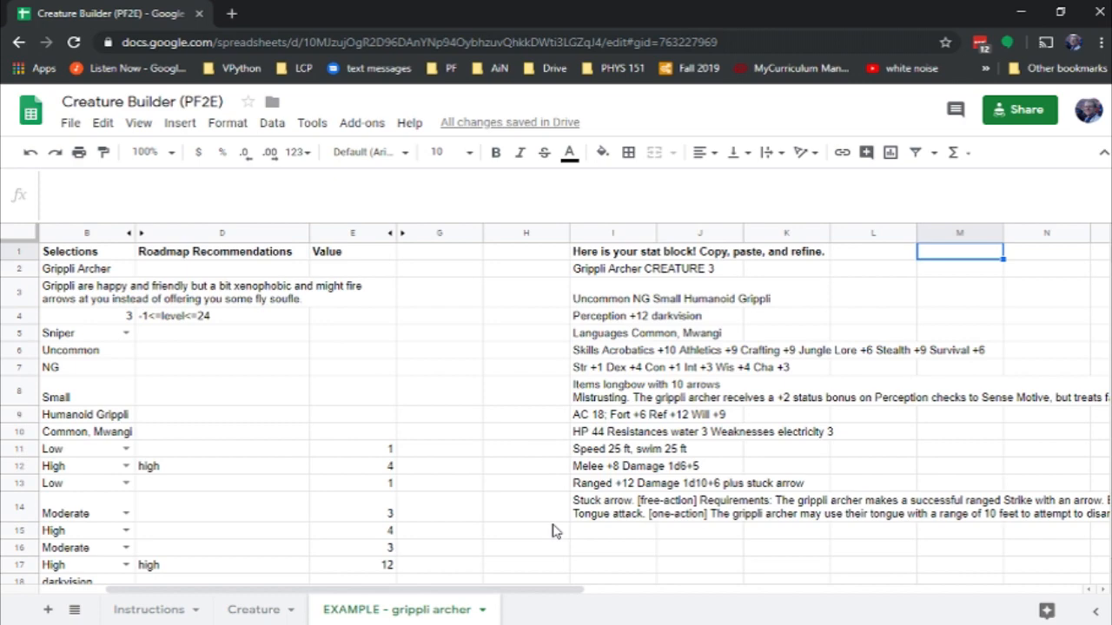
left_click(151, 612)
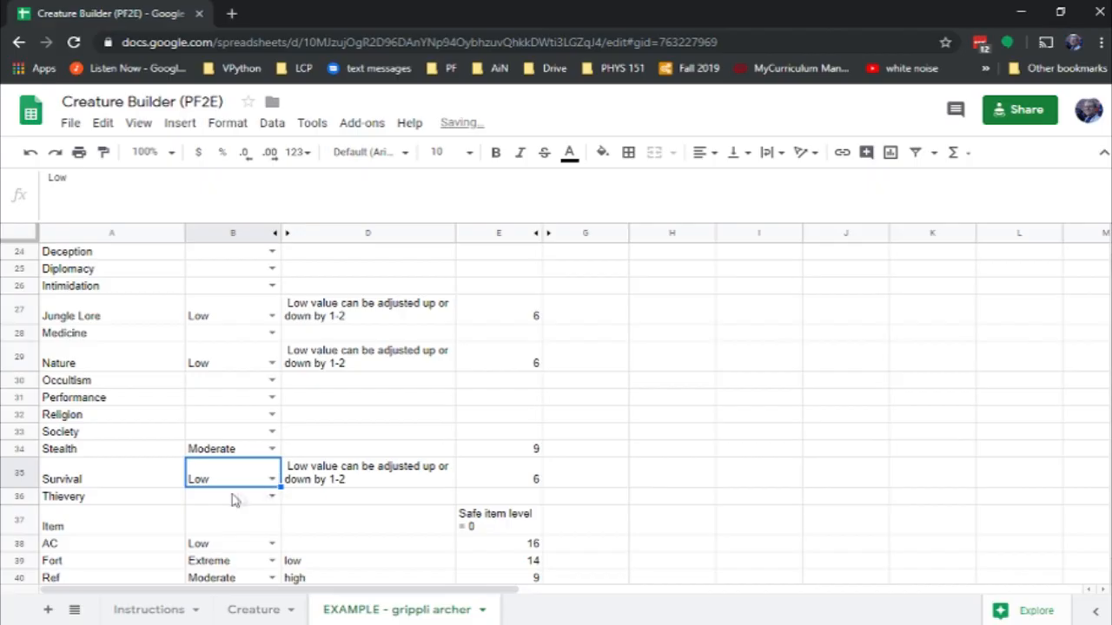
left_click(232, 497)
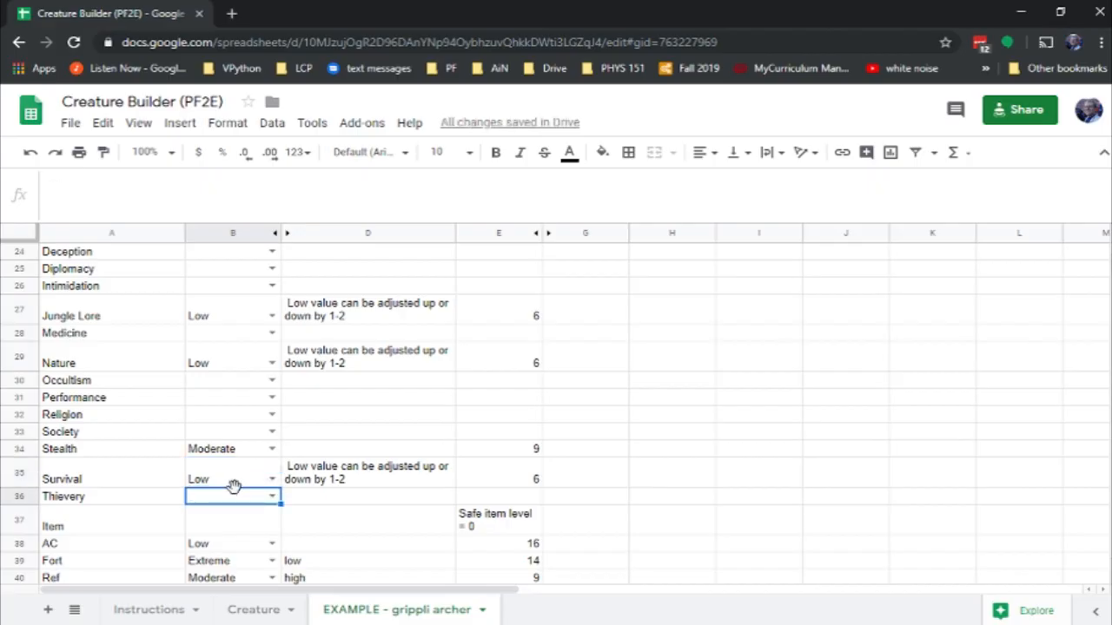